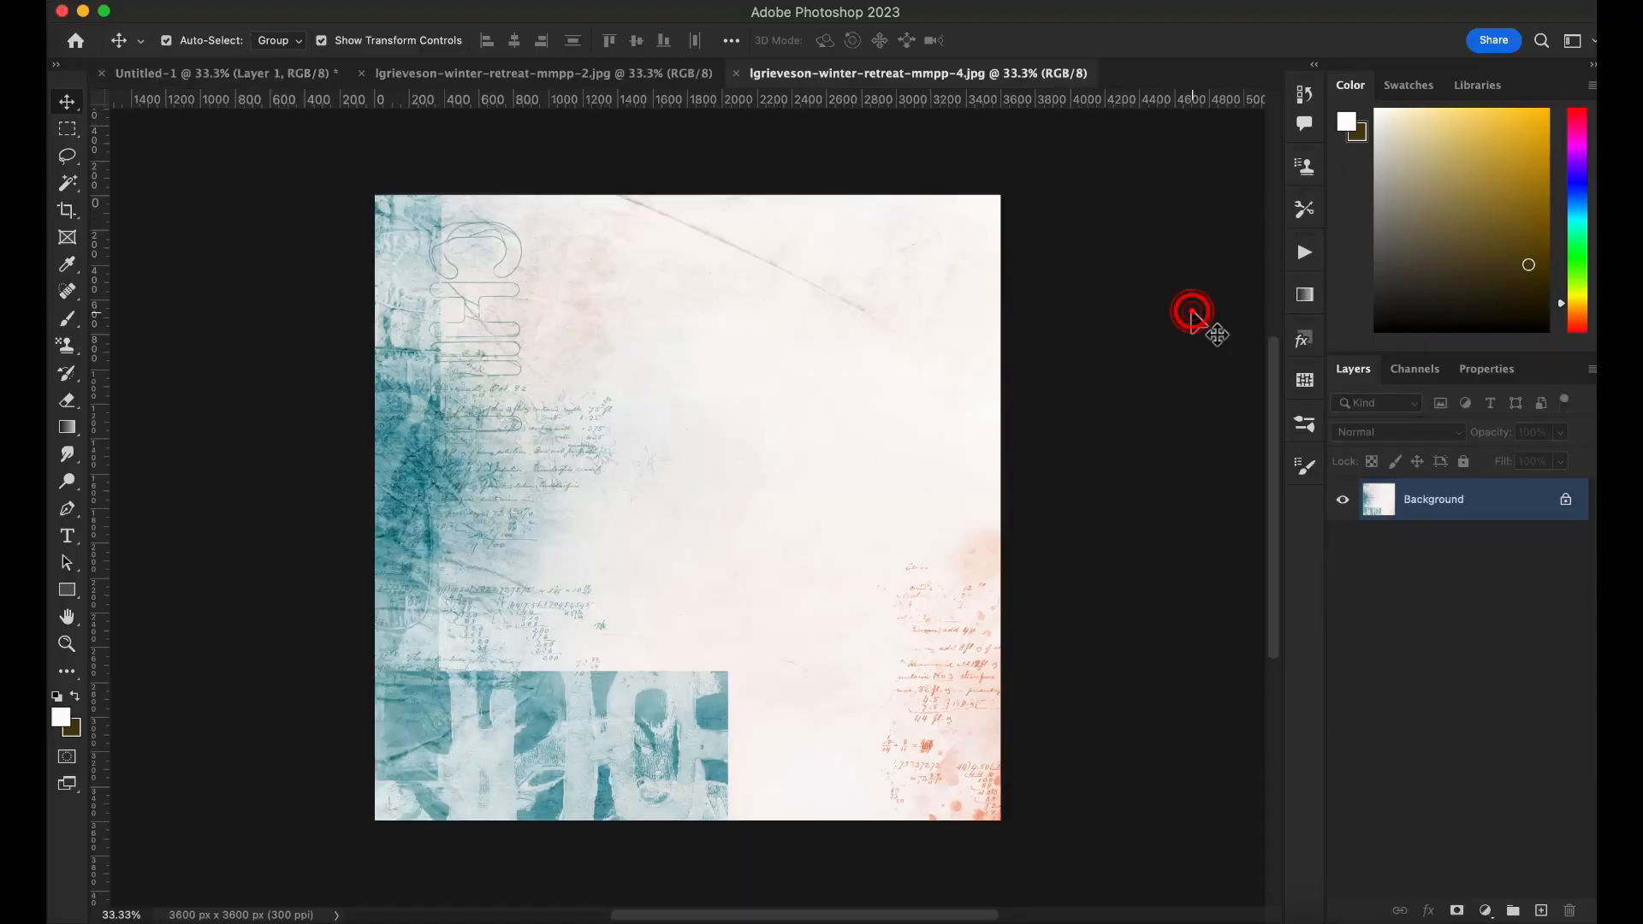
Copy the winter-retreat-mmpp-4 paper into the Untitled-1 document beneath Layer 1, and add a black mask that hides Layer 1
left_click_drag(468, 260, 684, 460)
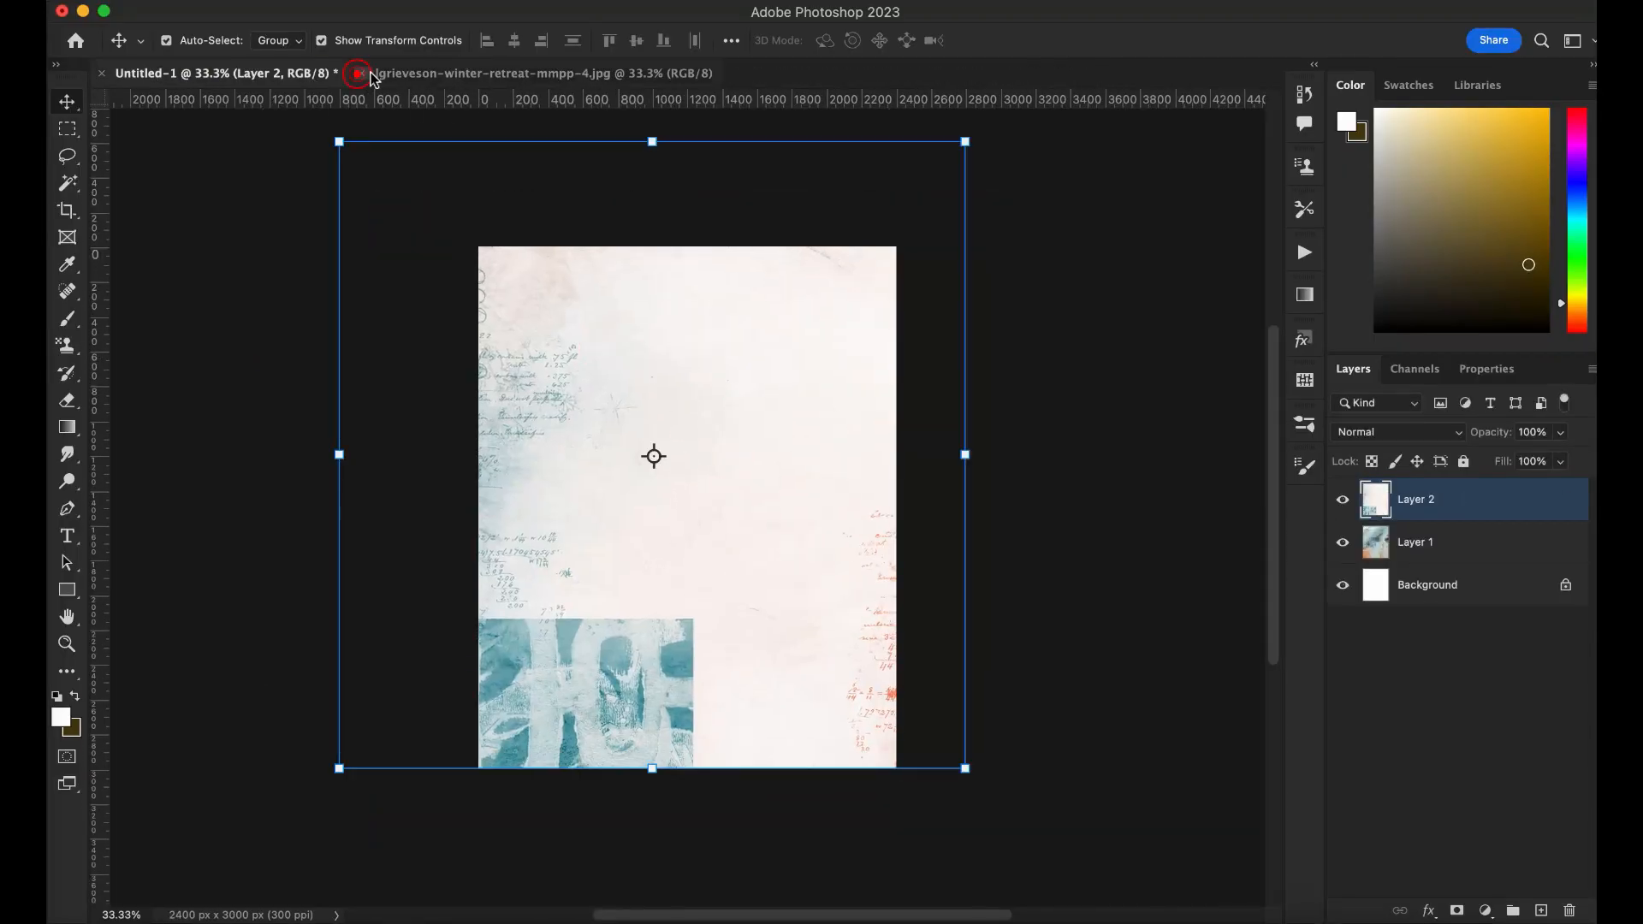
left_click_drag(1405, 562, 1395, 507)
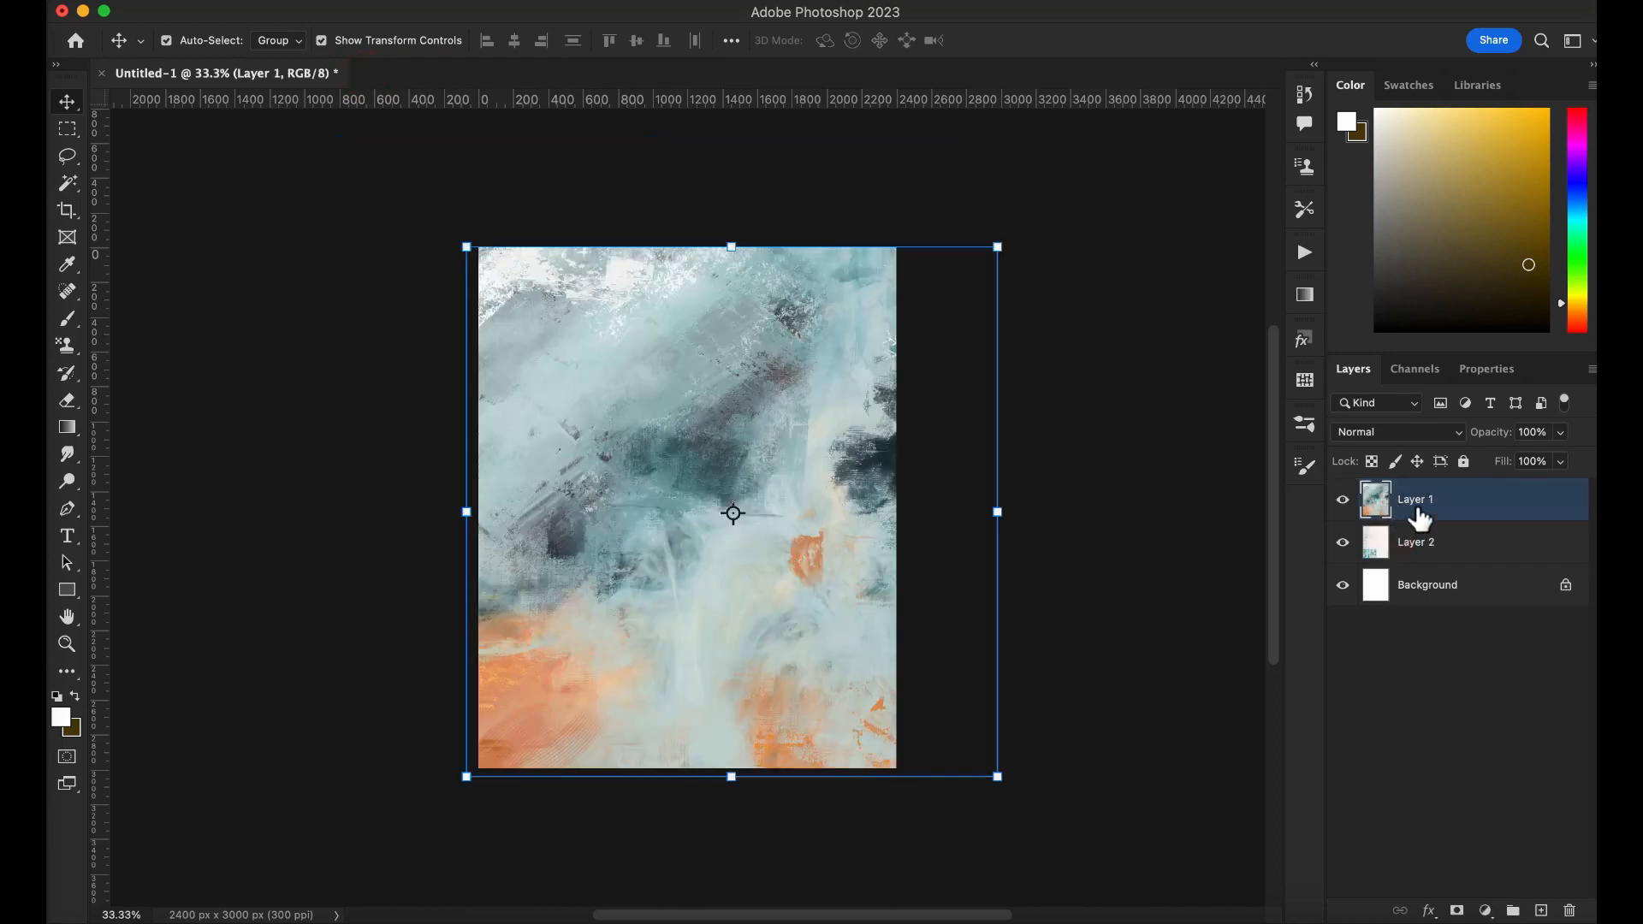
left_click(1456, 911, "alt")
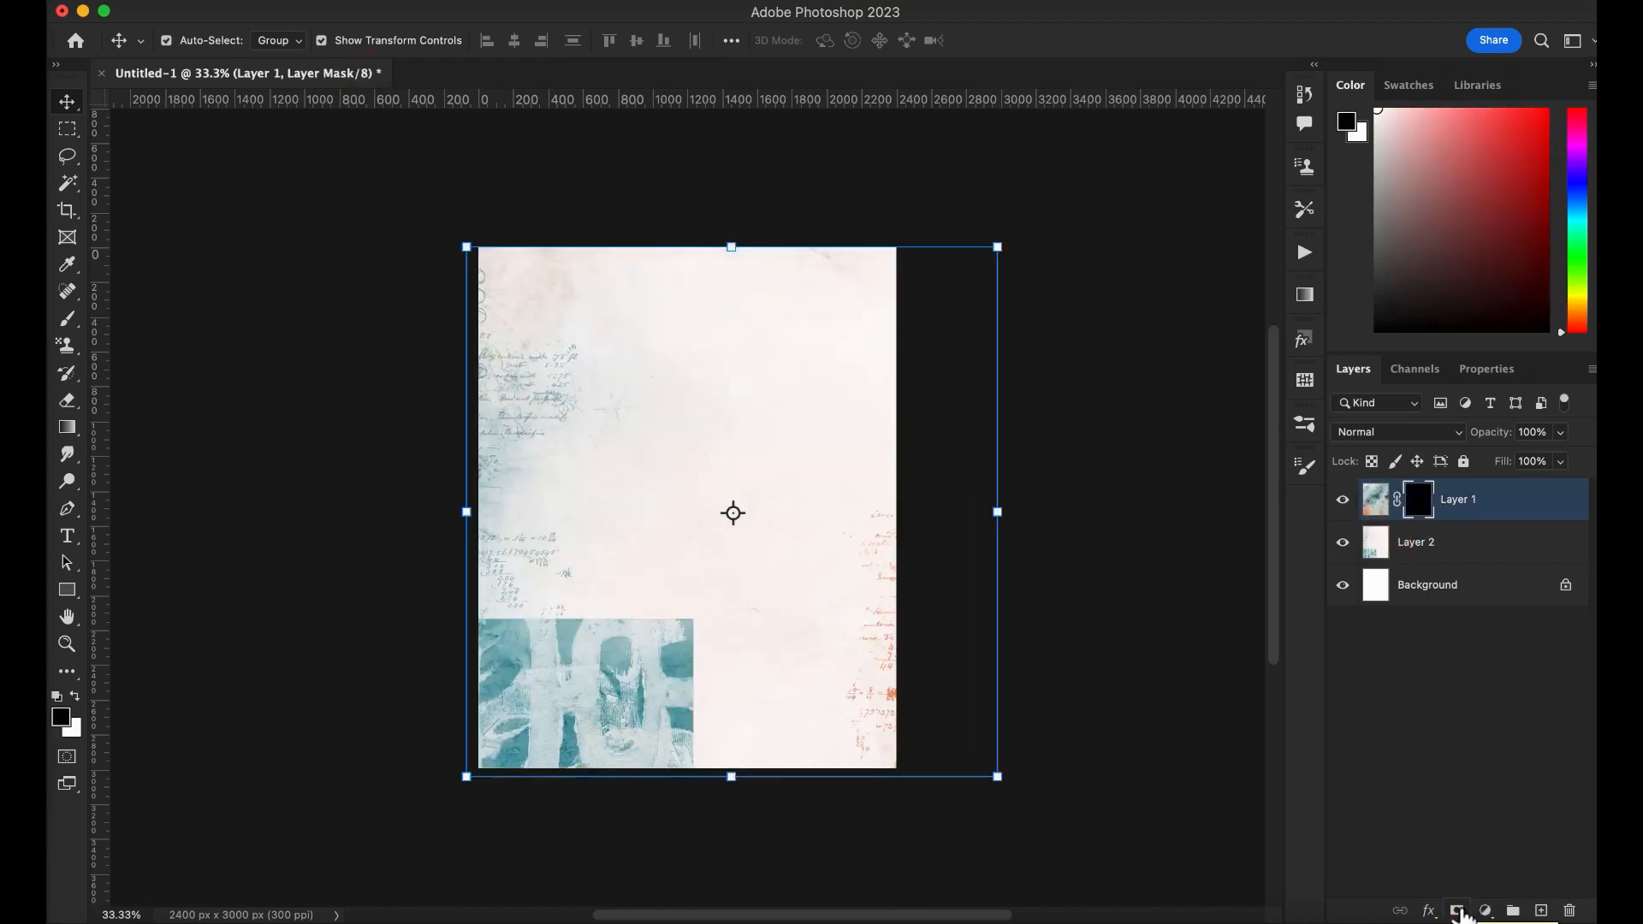
Paint white on Layer 1's mask with the 400 px 2W_waterscriptD brush to reveal script texture in the page's upper-left area
left_click(1304, 426)
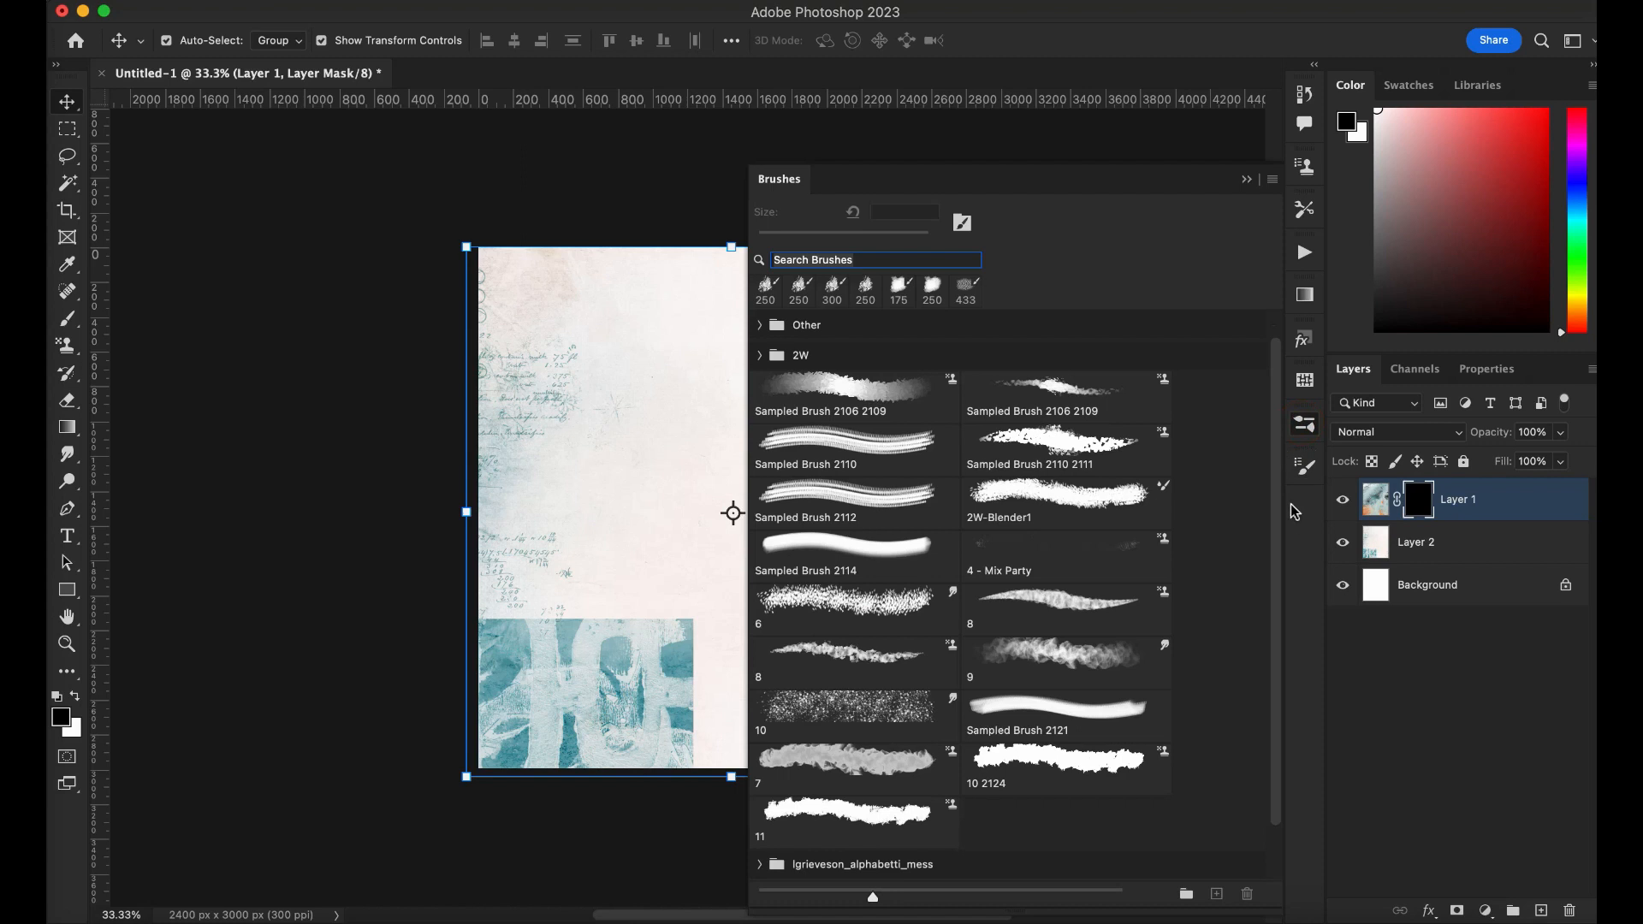
left_click(771, 356)
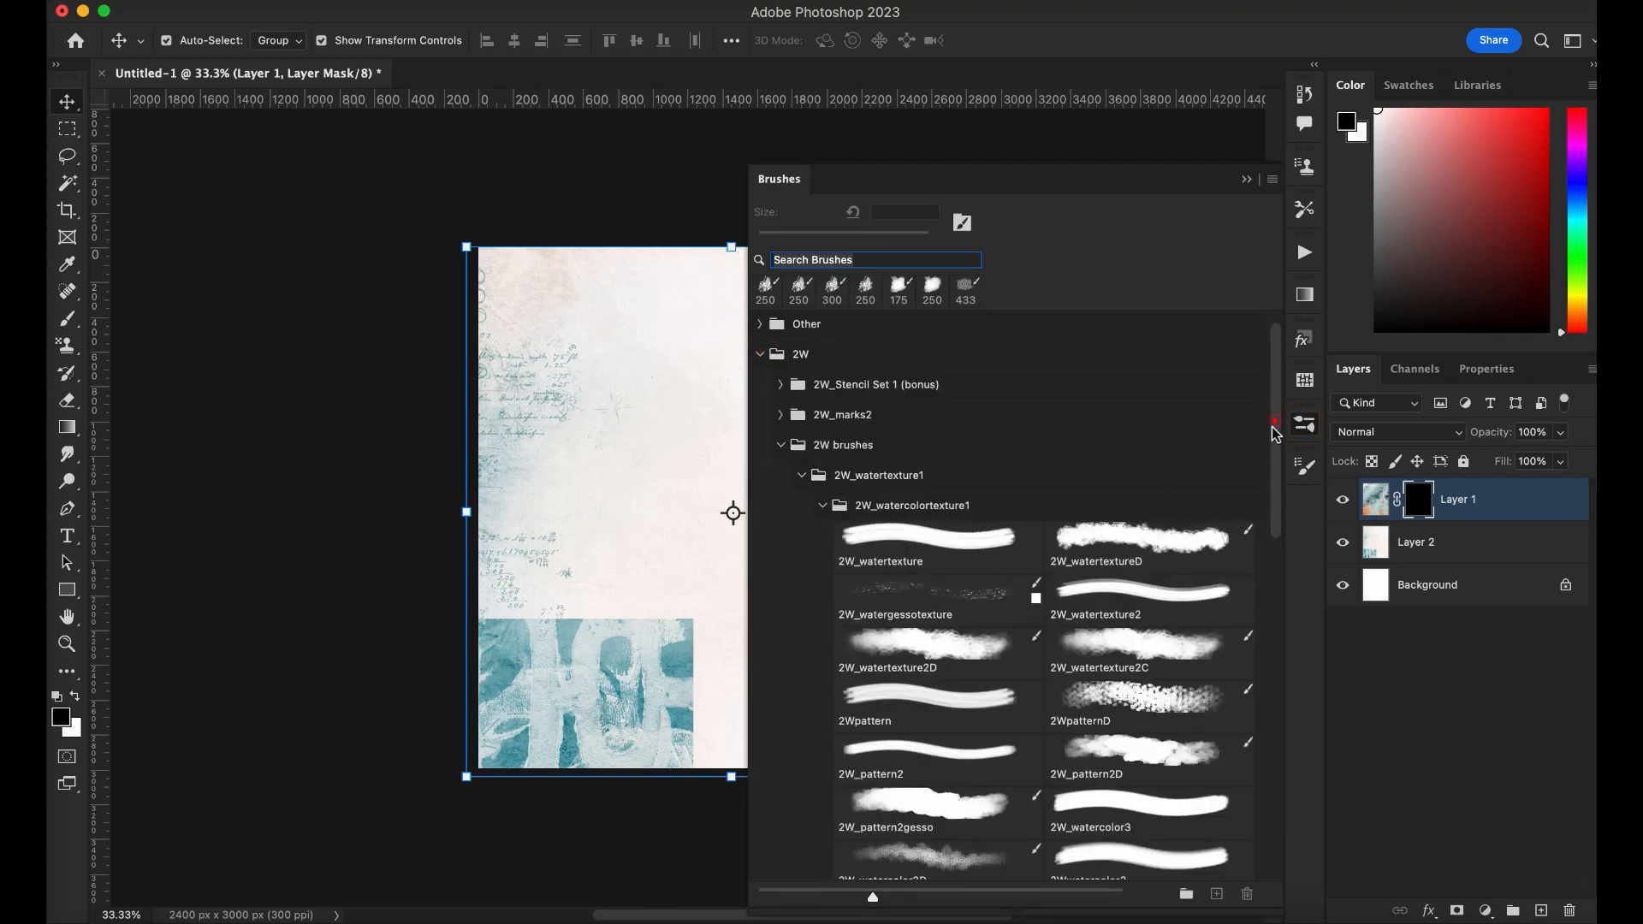
scroll(1275, 432, "down", 2)
left_click(800, 424)
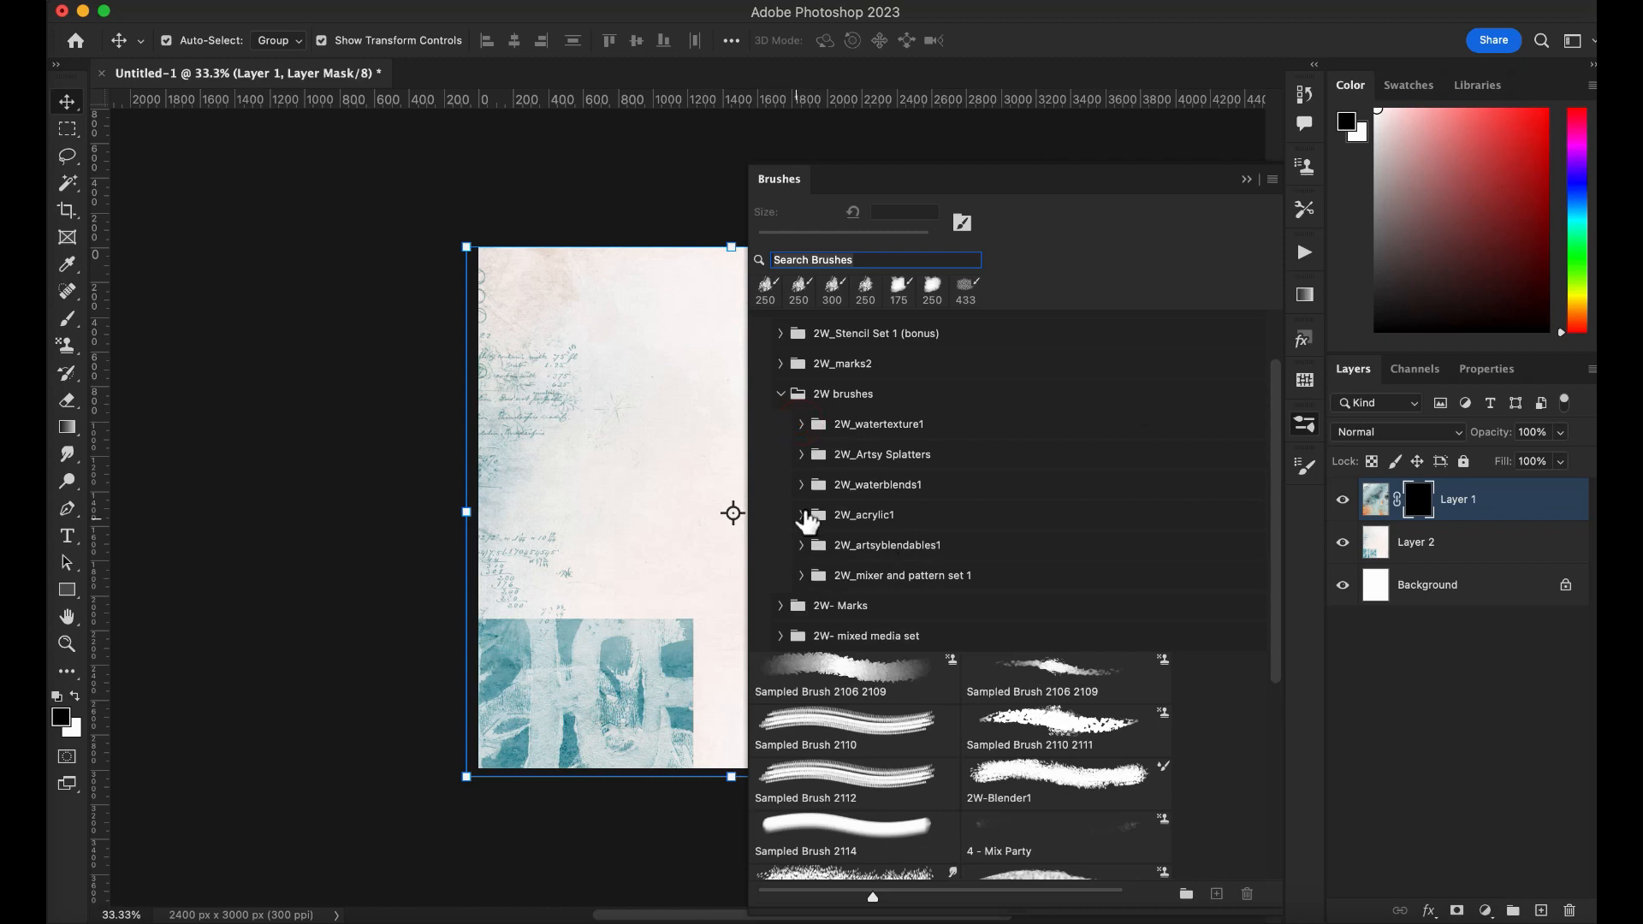
left_click(799, 484)
left_click(1160, 529)
left_click(1246, 179)
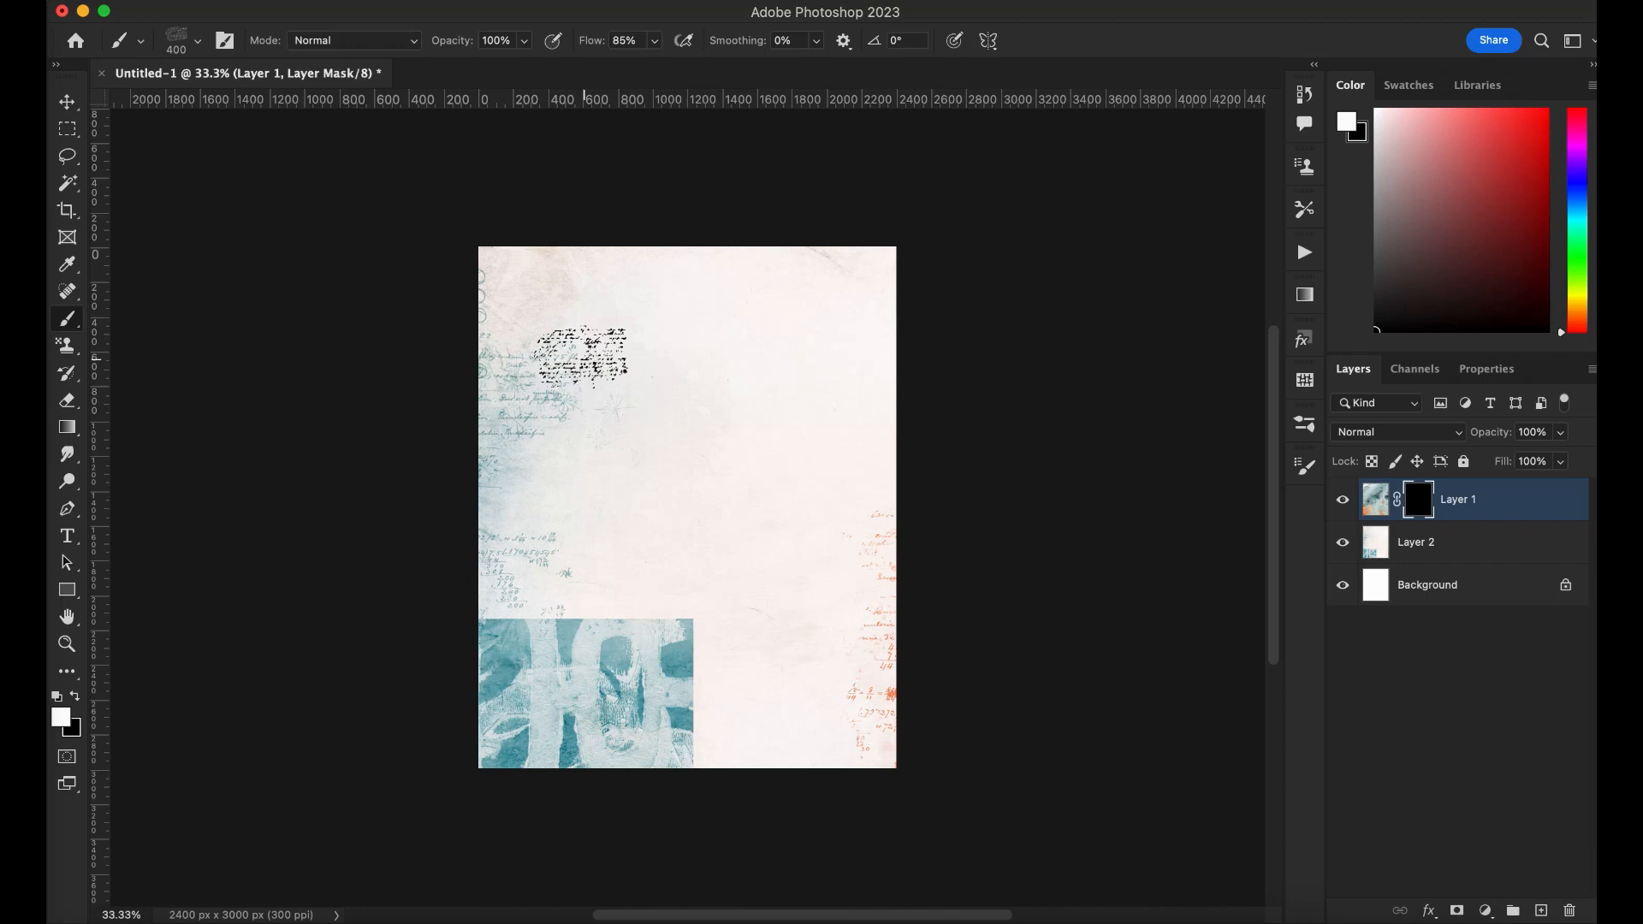
left_click(634, 397)
key("super+minus")
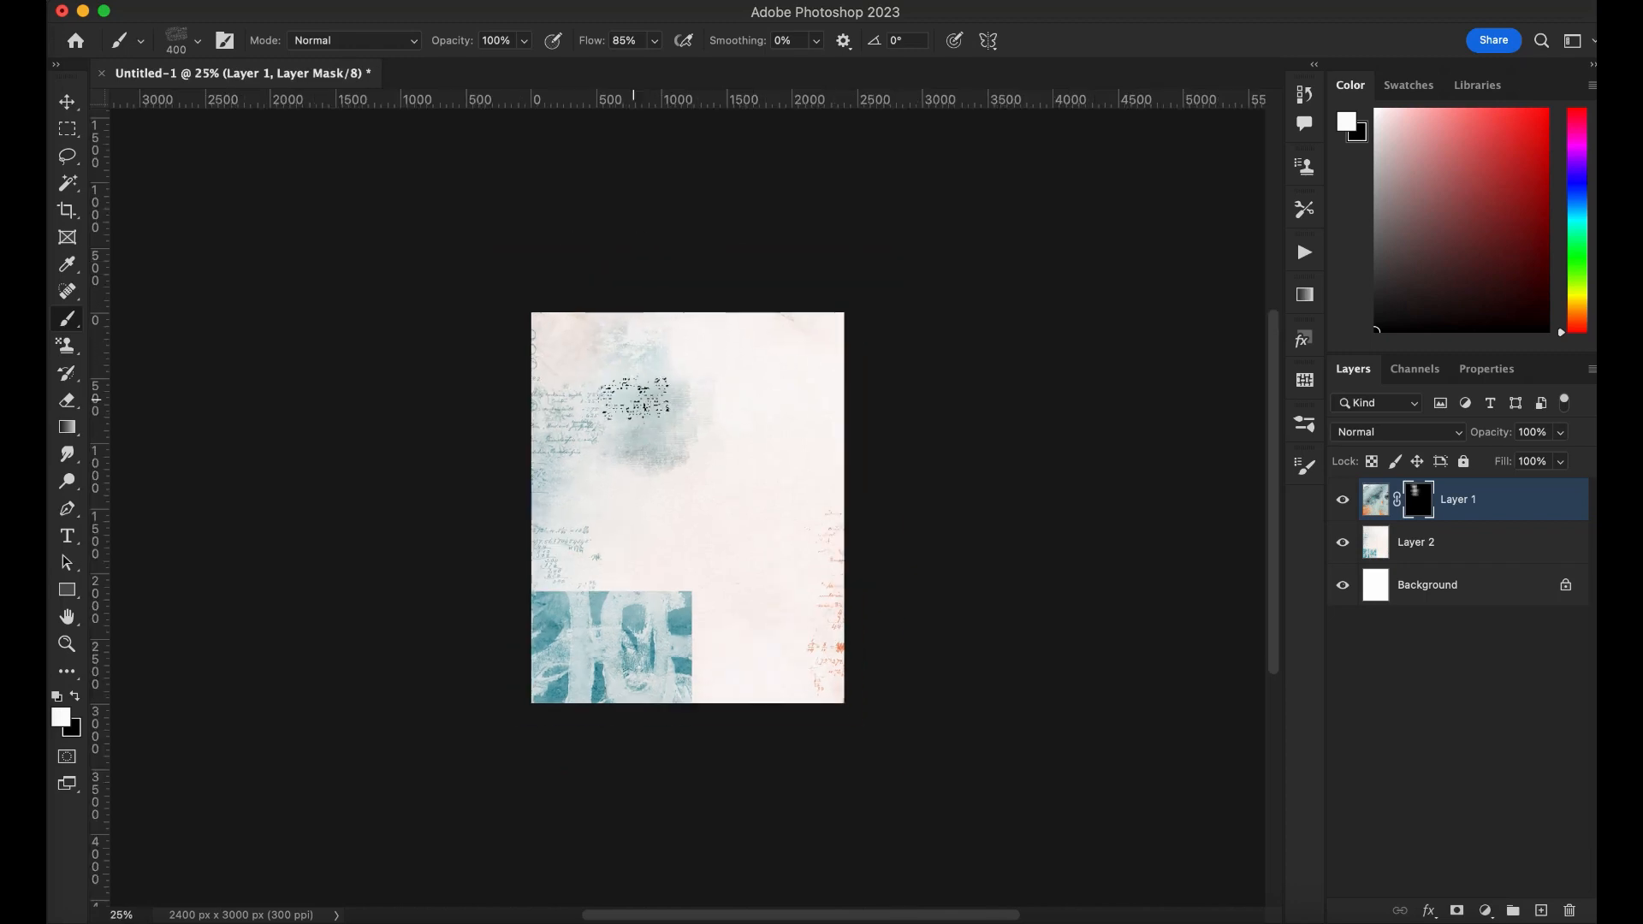
key("super+plus")
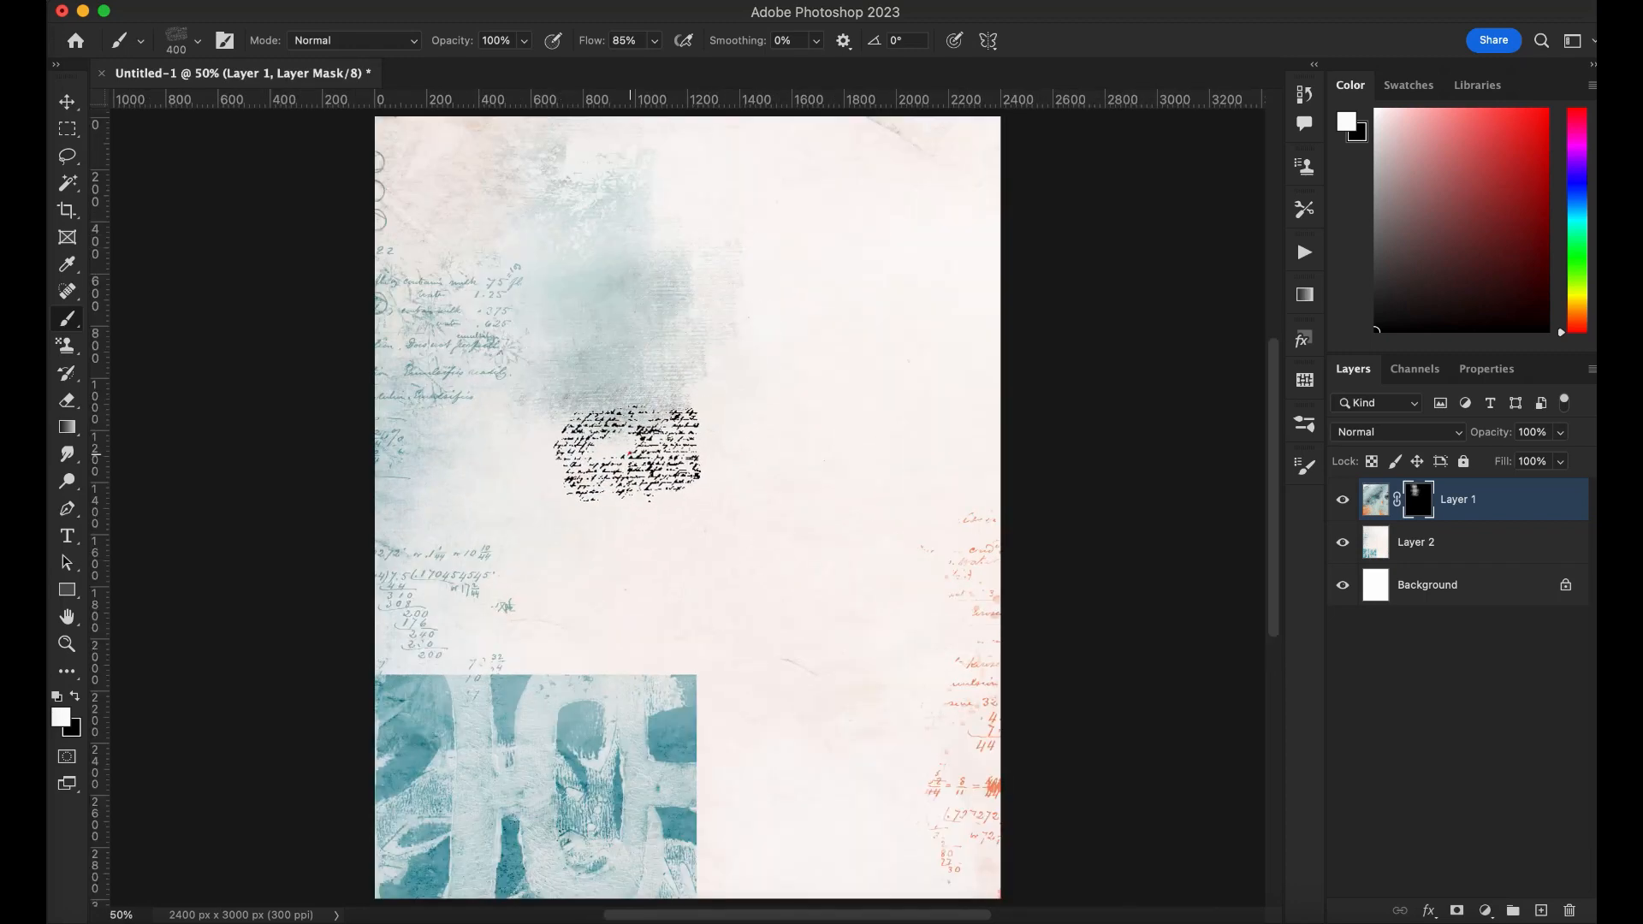
left_click_drag(465, 390, 488, 416)
Reveal more of Layer 1 across the page's middle and right side by painting its mask with the 2W_waterblend1D brush at 600 px
left_click(1302, 426)
left_click(1111, 581)
left_click(1248, 174)
key("]")
mouse_move(827, 471)
left_mouse_down()
mouse_move(778, 444)
mouse_move(792, 393)
mouse_move(898, 550)
mouse_move(695, 678)
mouse_move(749, 729)
mouse_move(706, 783)
mouse_move(899, 830)
mouse_move(943, 402)
mouse_move(967, 416)
left_mouse_up()
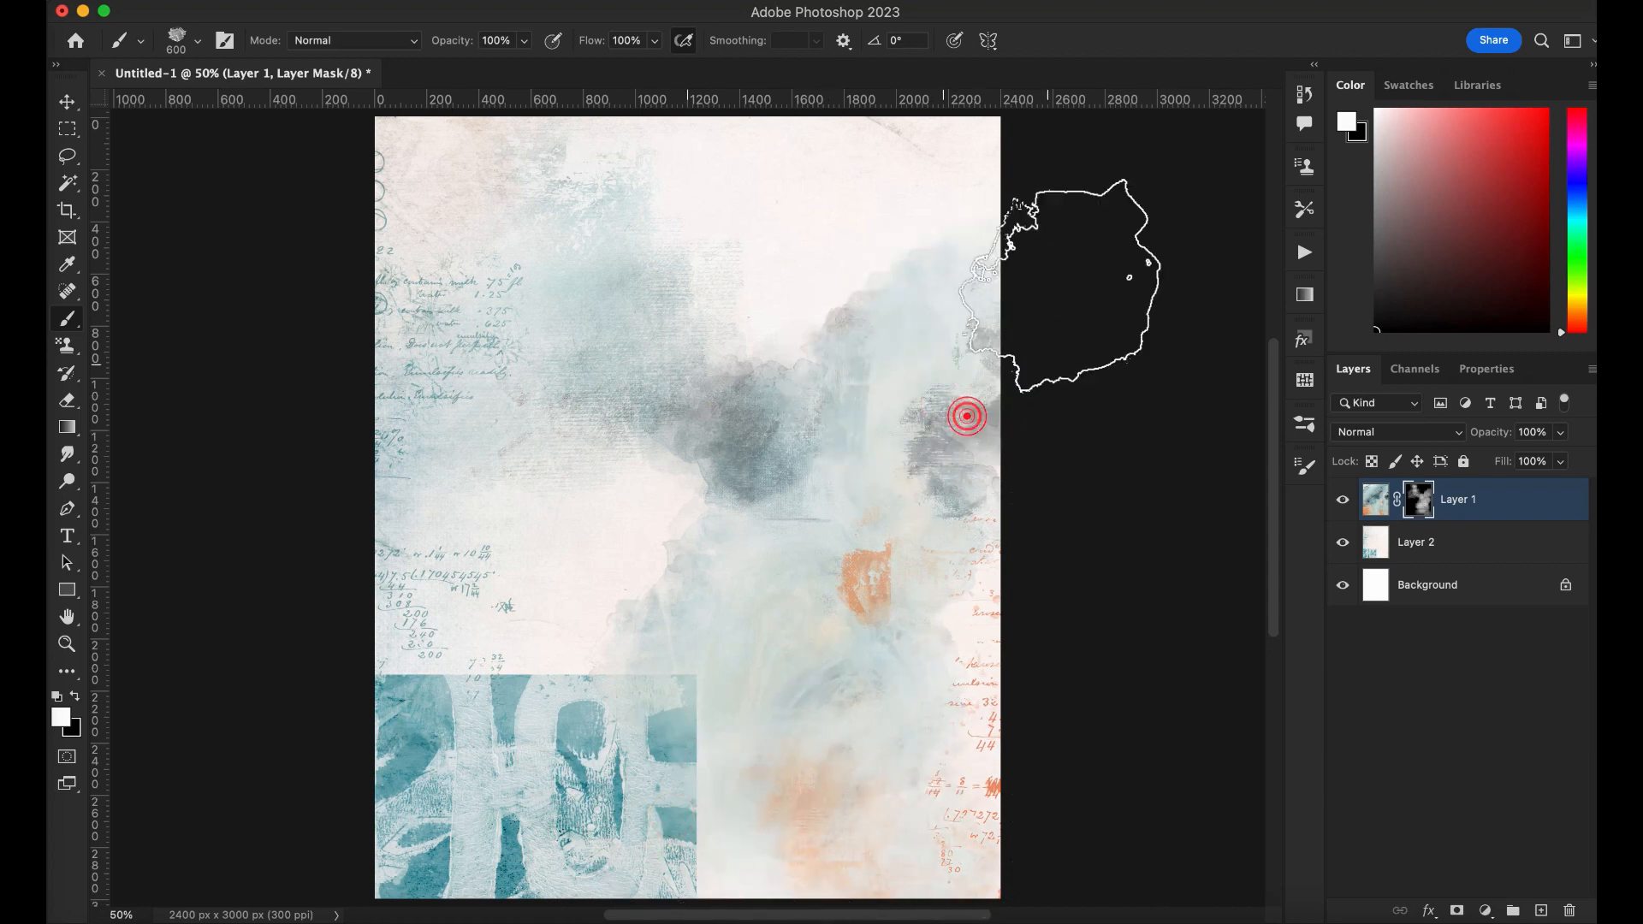
Create a new layer above Layer 1 and choose the 4- 2W - dynamic pattern brush from the 2W- mixed media set
left_click(1541, 910)
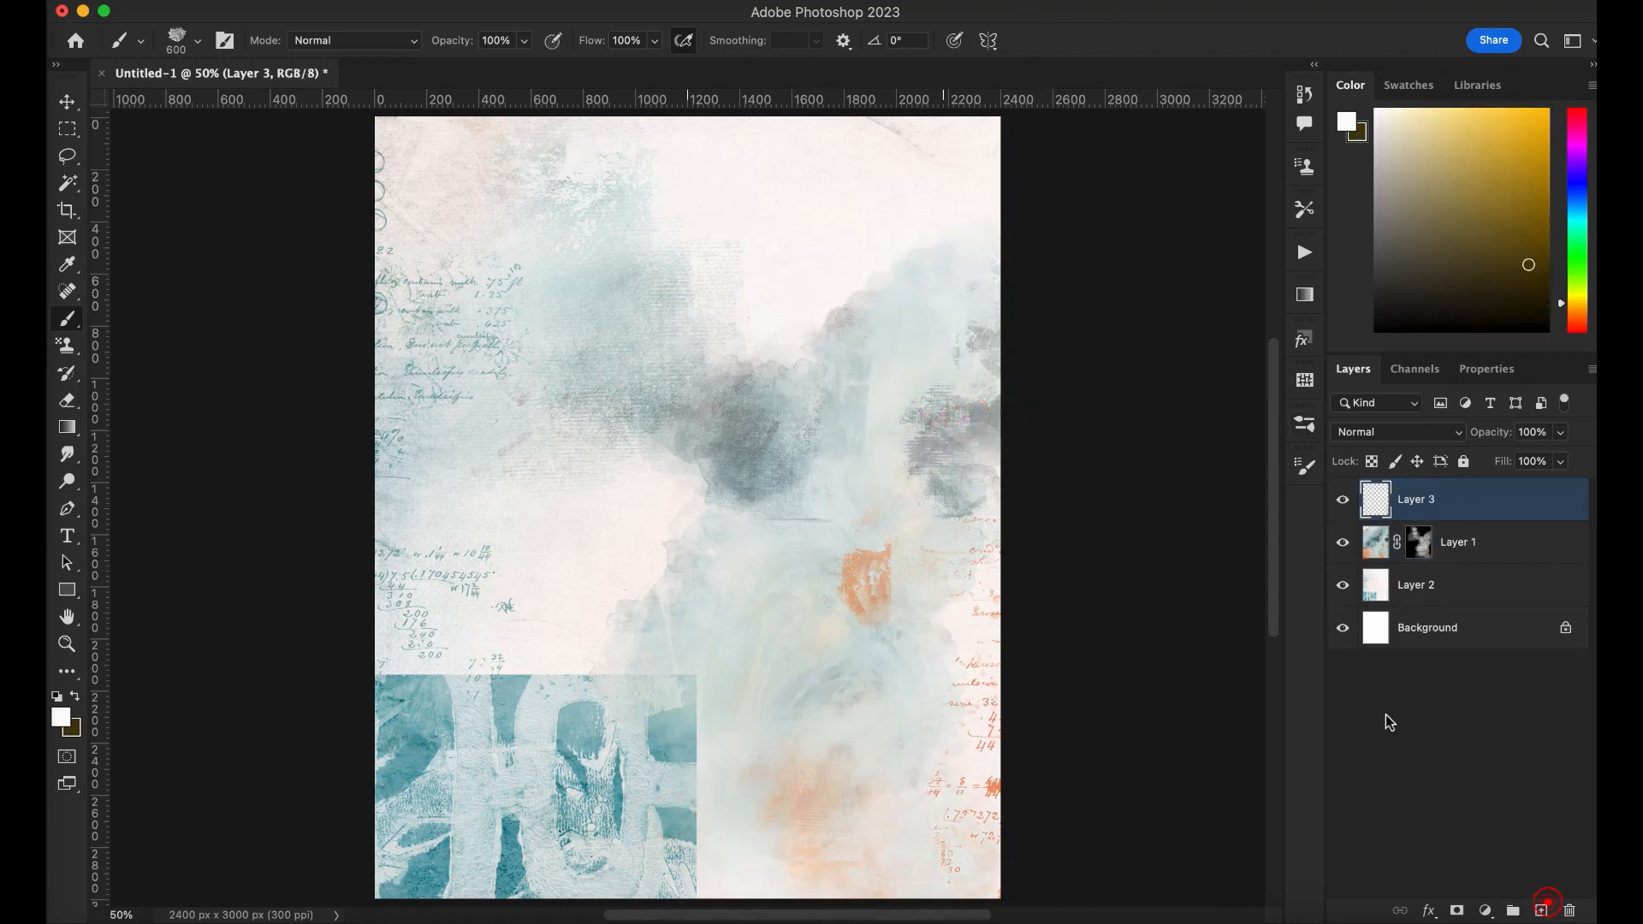
left_click(1307, 425)
left_click_drag(1275, 525, 1280, 617)
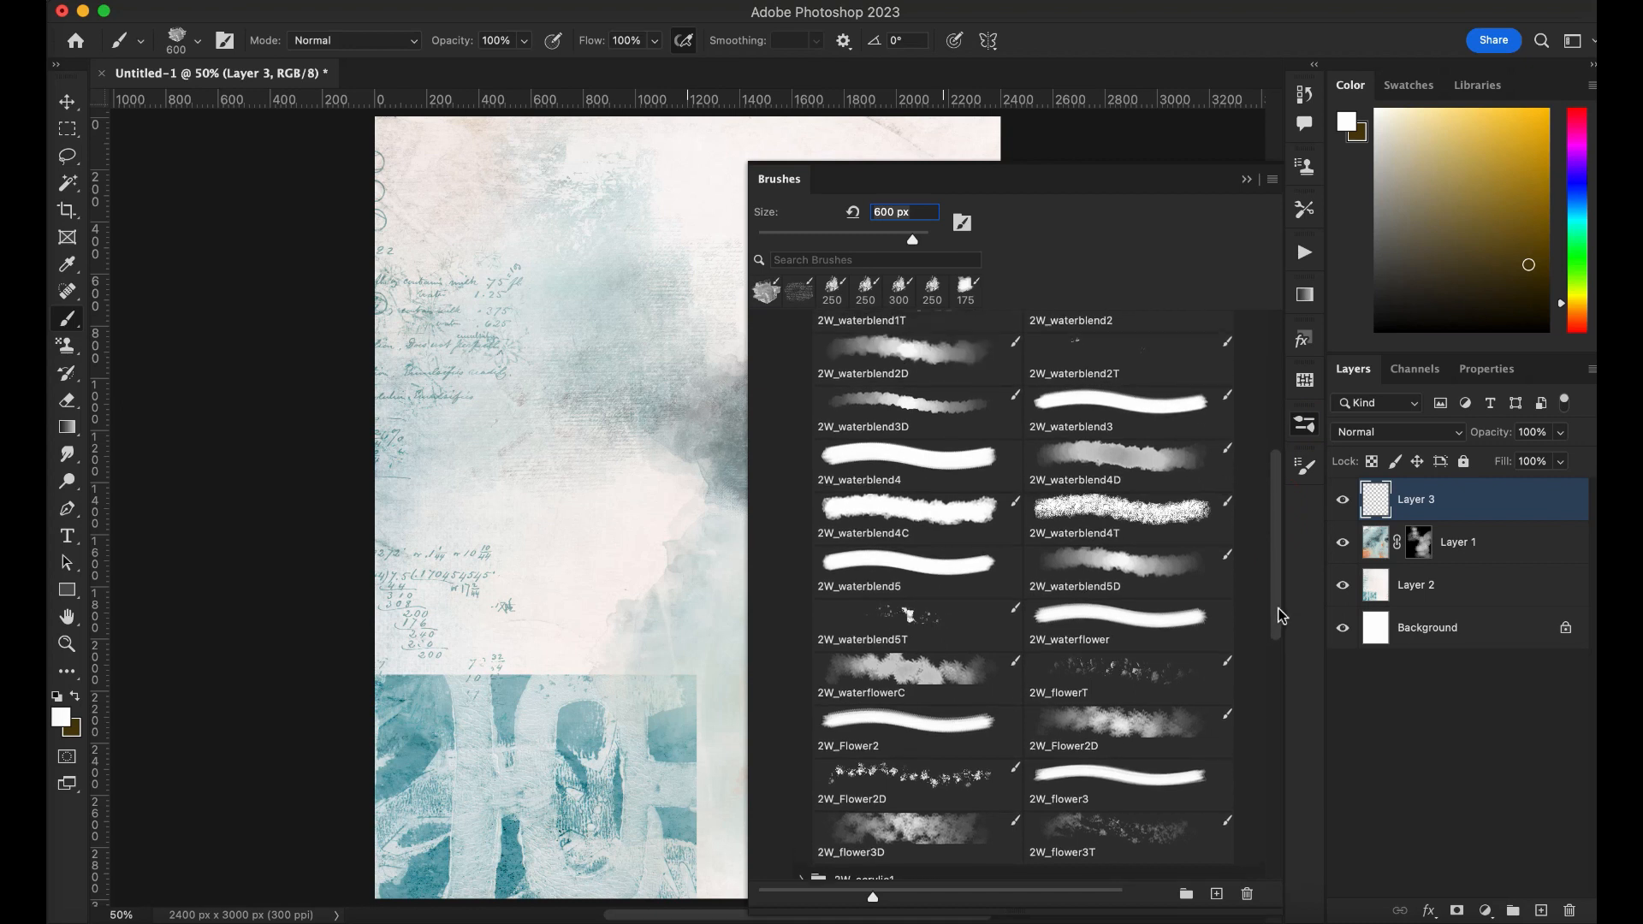
left_click_drag(1275, 524, 1273, 443)
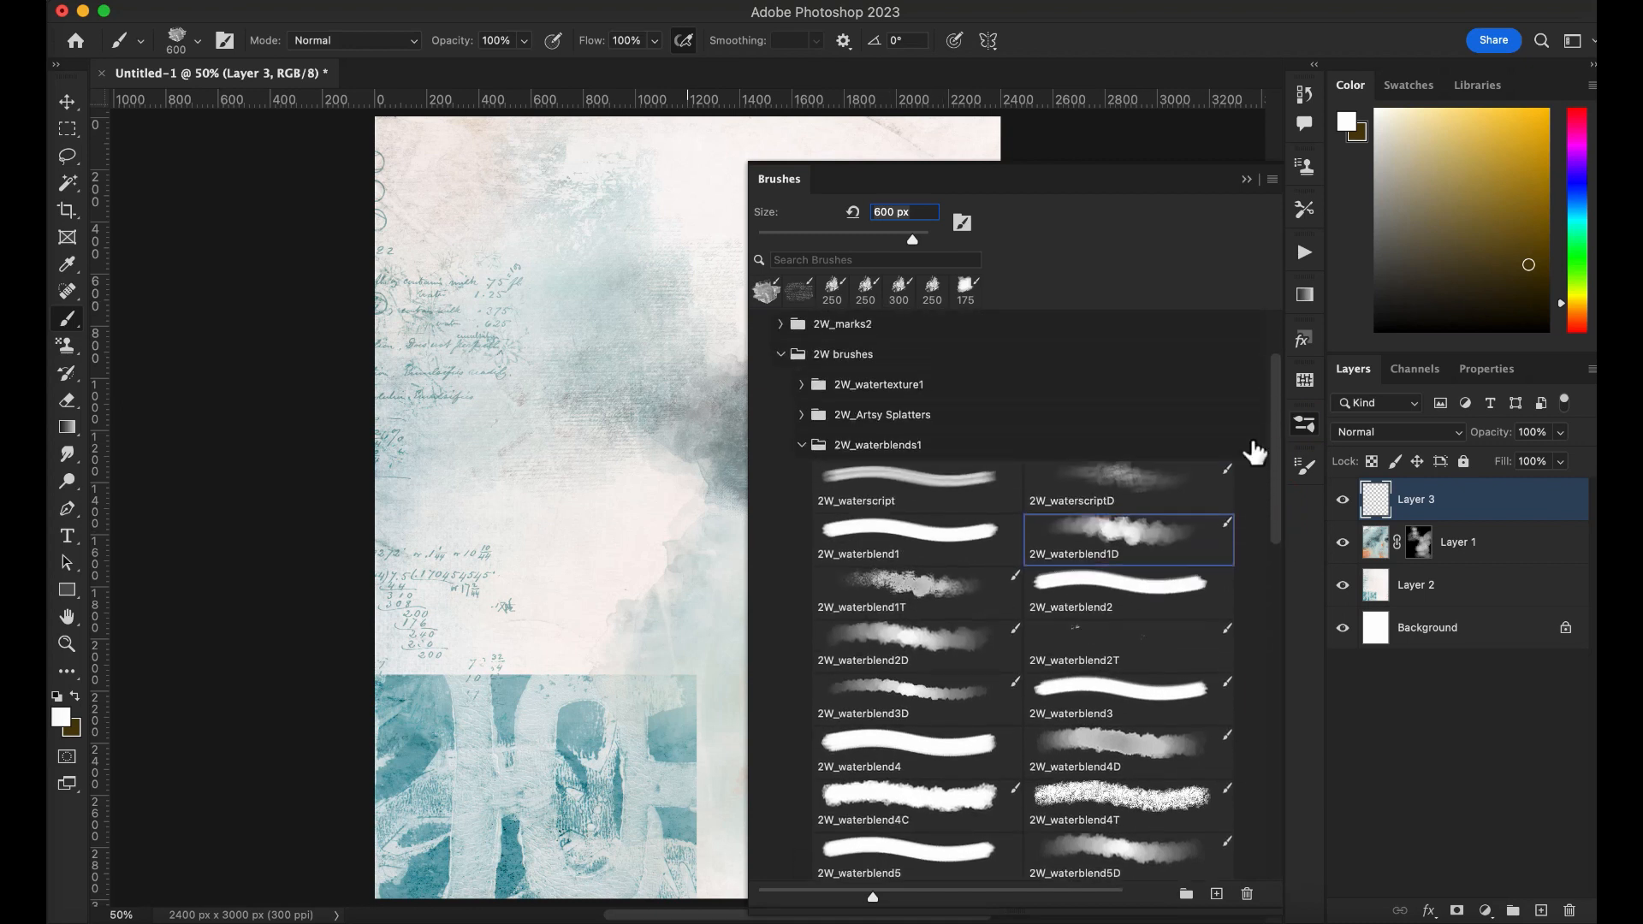
left_click(799, 444)
left_click(782, 596)
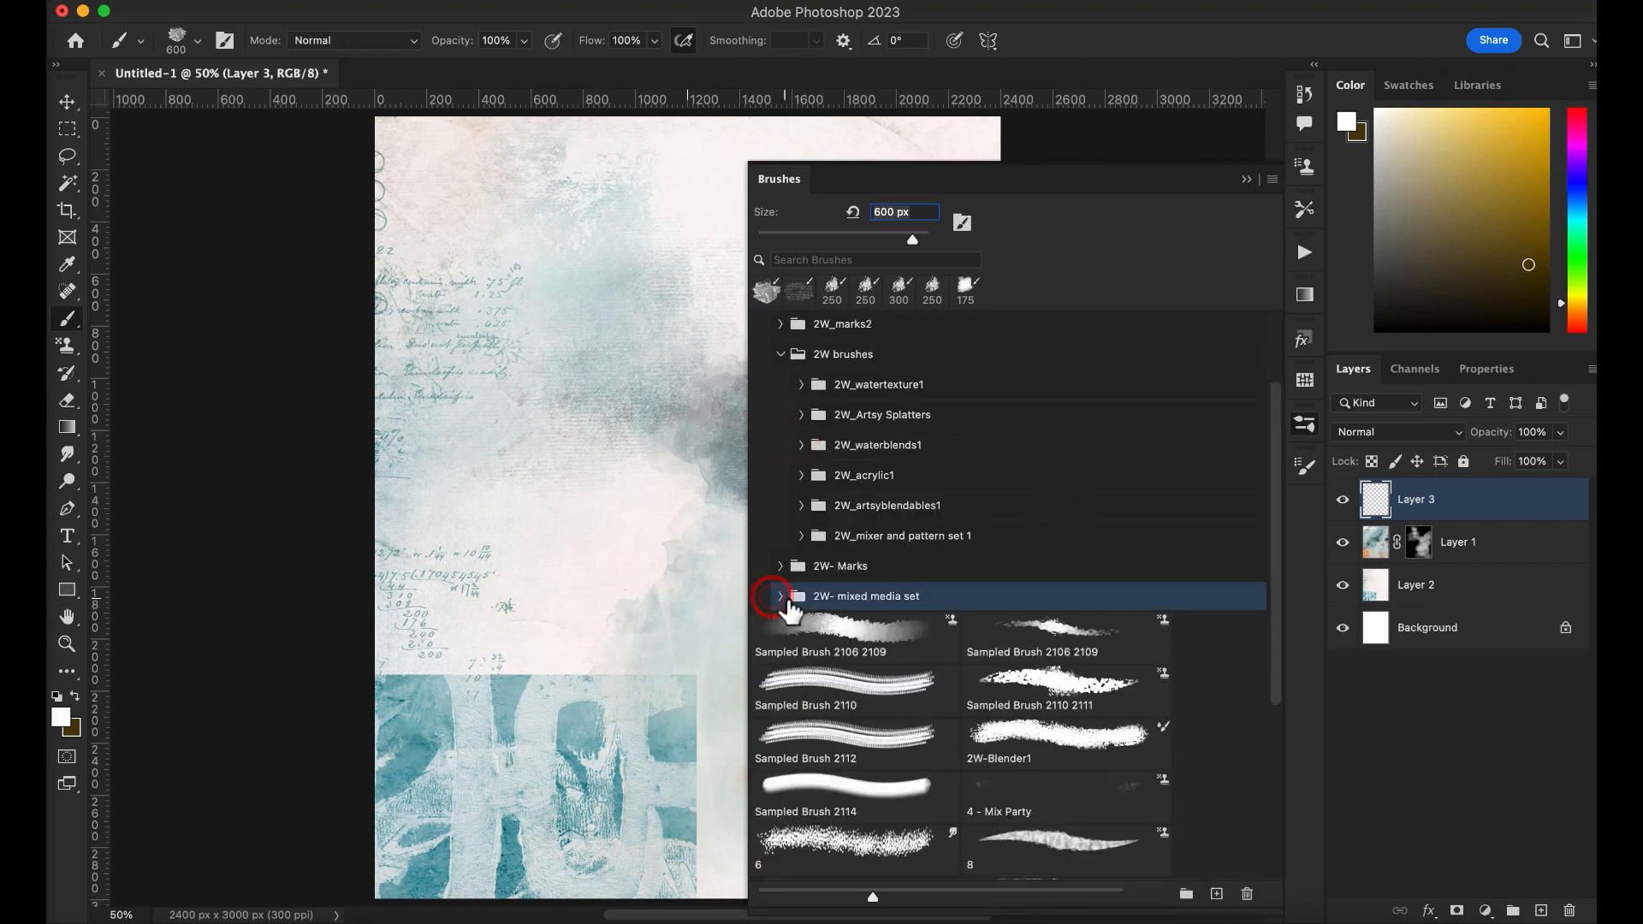
scroll(1275, 488, "down", 3)
left_click(1138, 505)
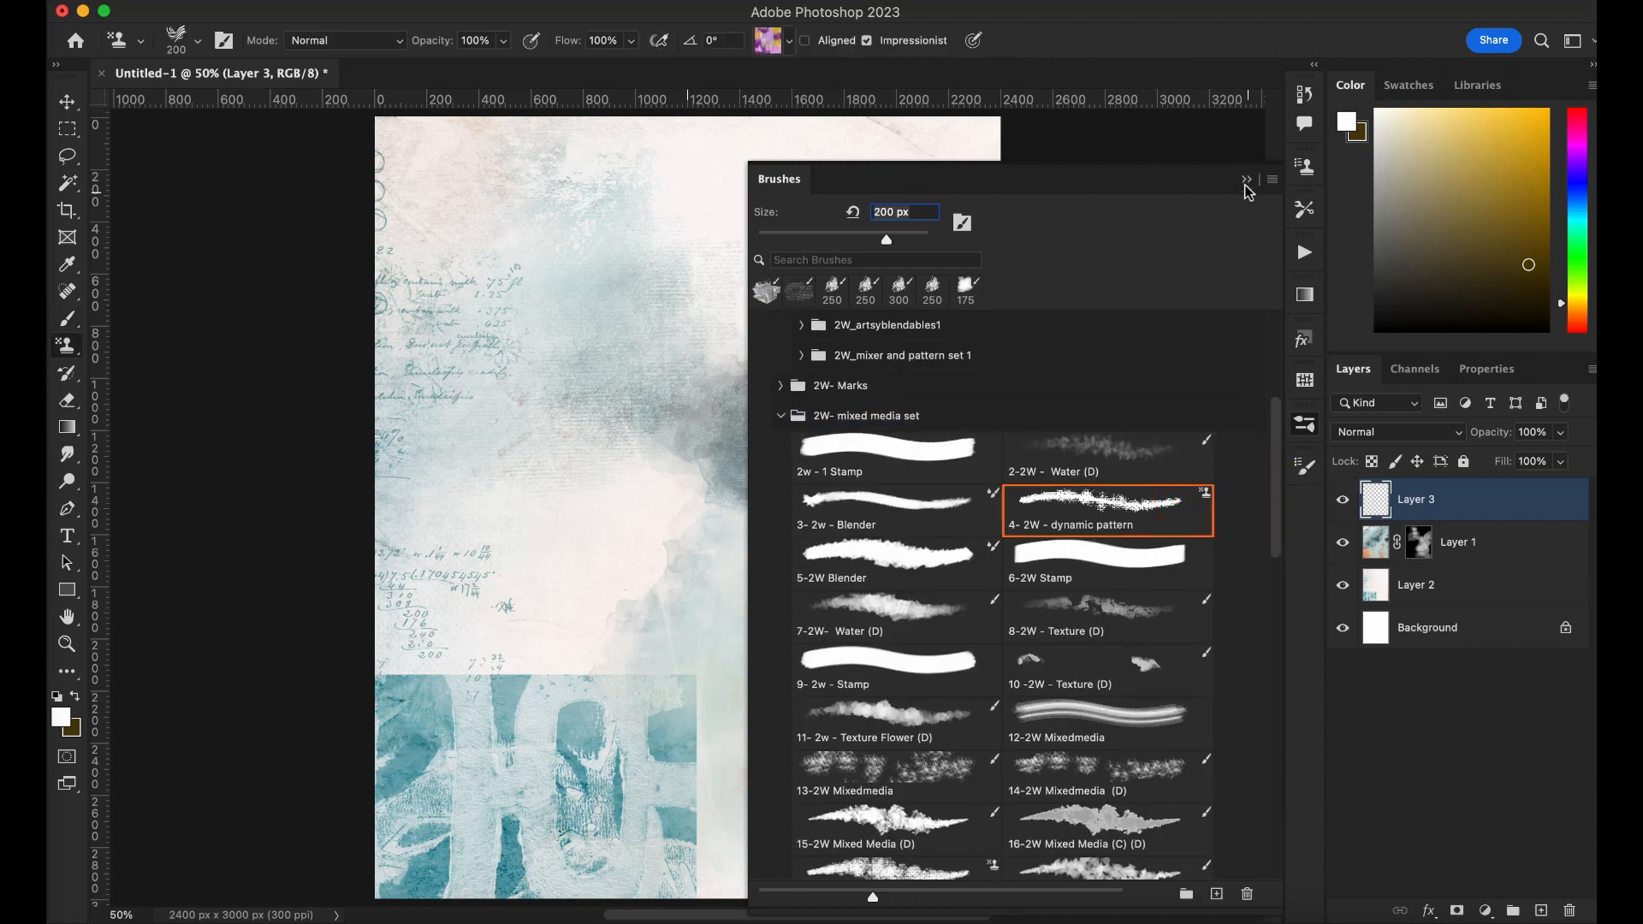
left_click(1246, 179)
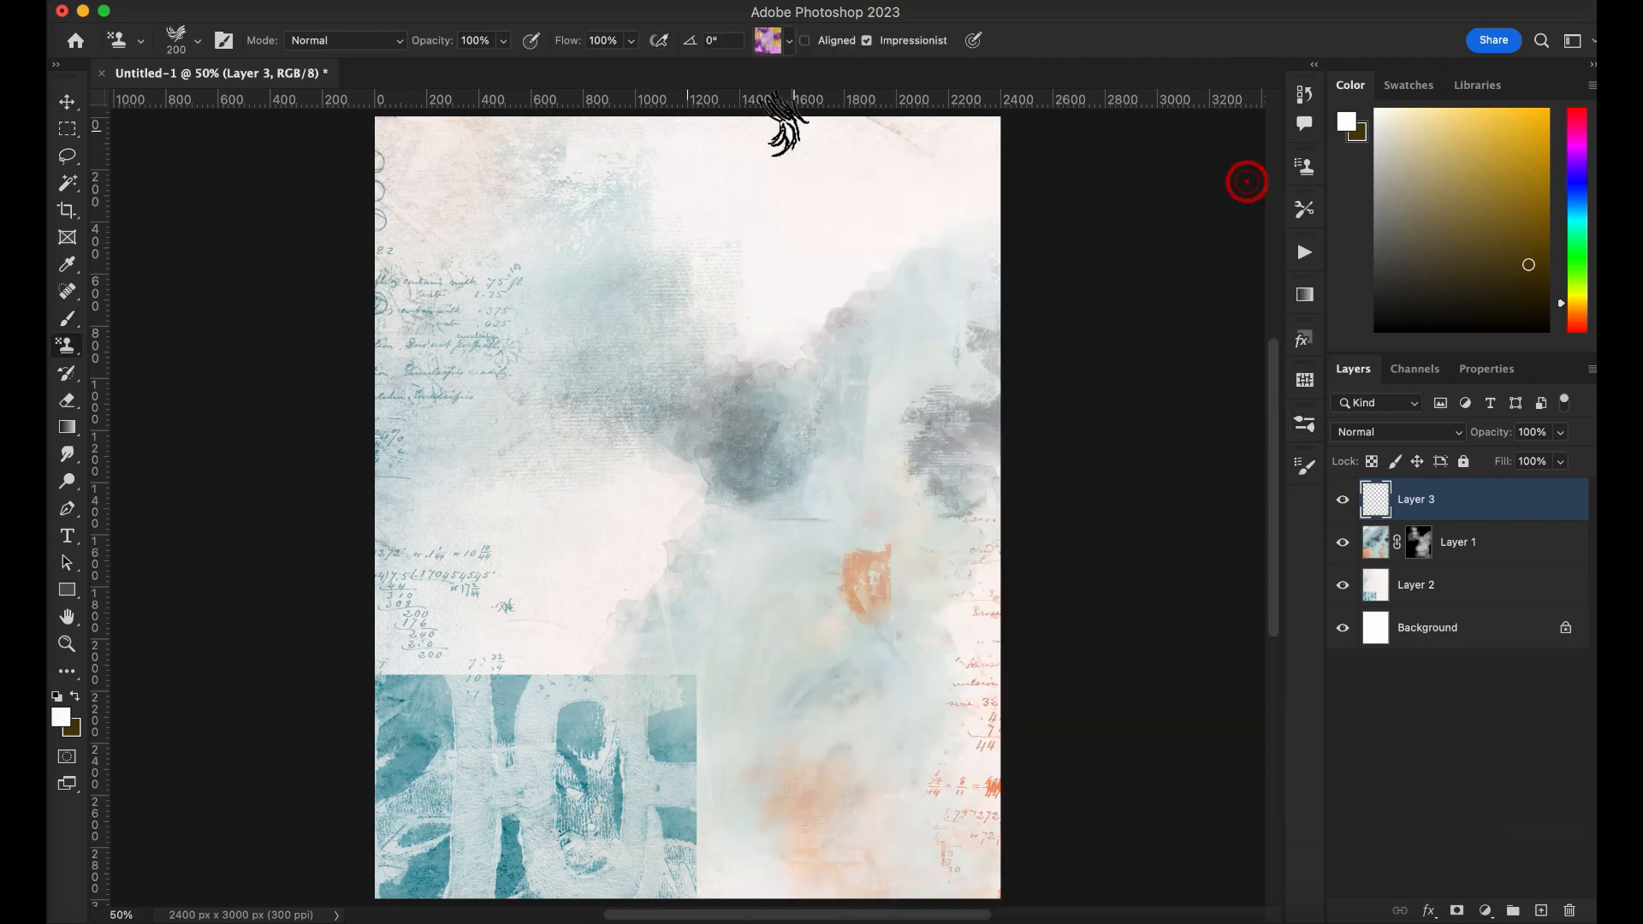
Load the pink speckled pattern from the 2W_patterntextures1 set for the Pattern Stamp tool
left_click(789, 41)
left_click_drag(854, 152, 854, 265)
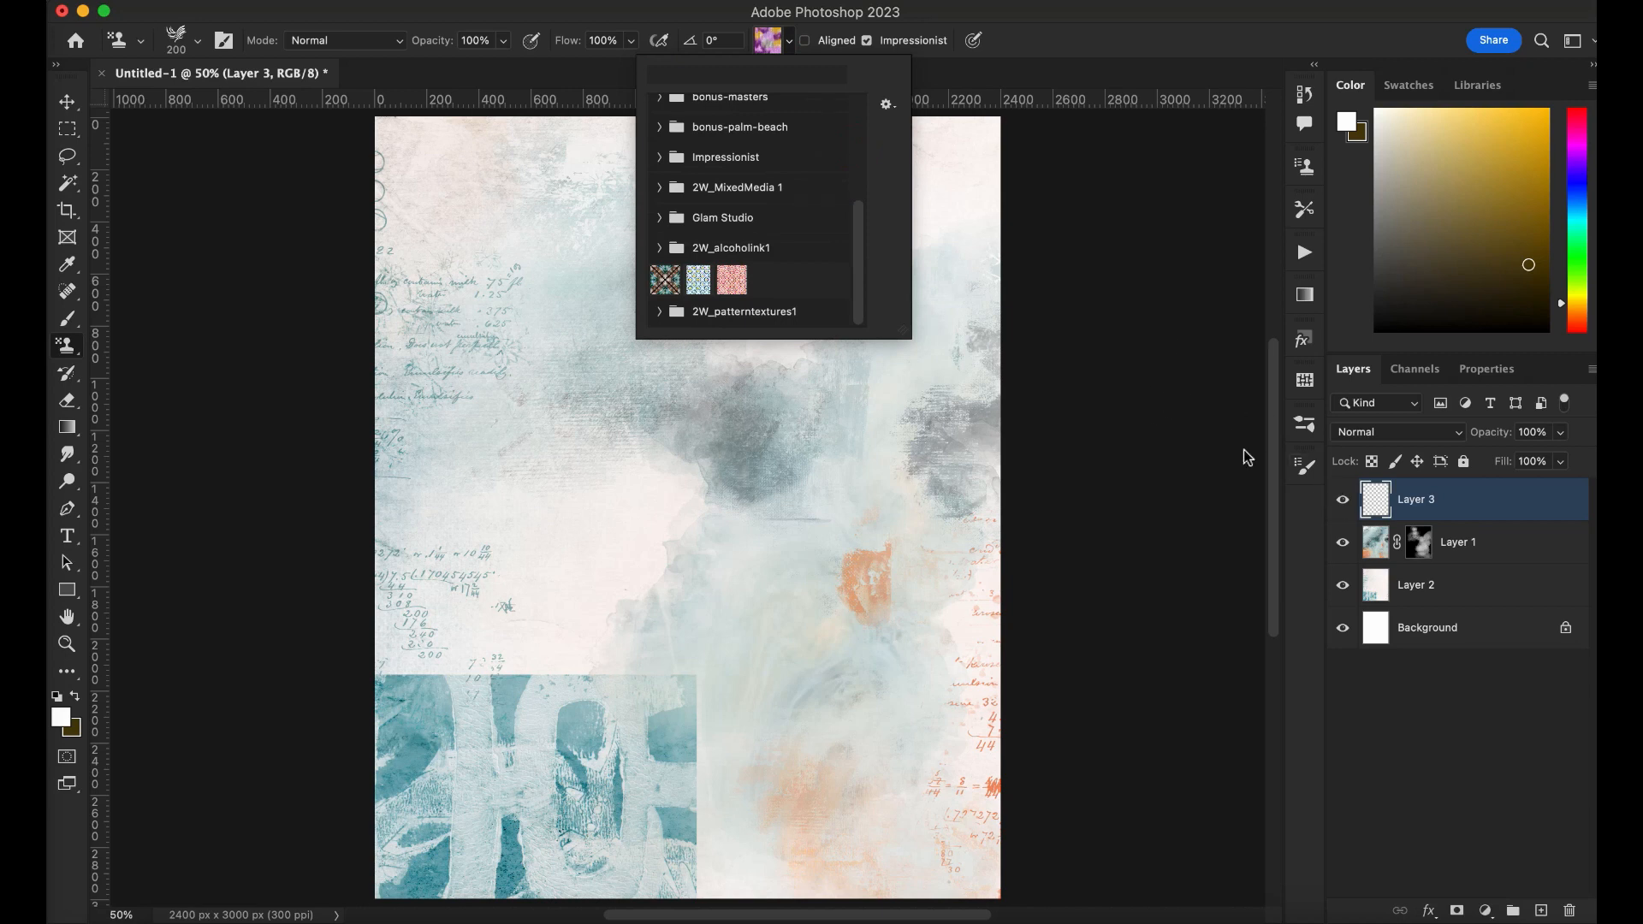
scroll(856, 256, "down", 2)
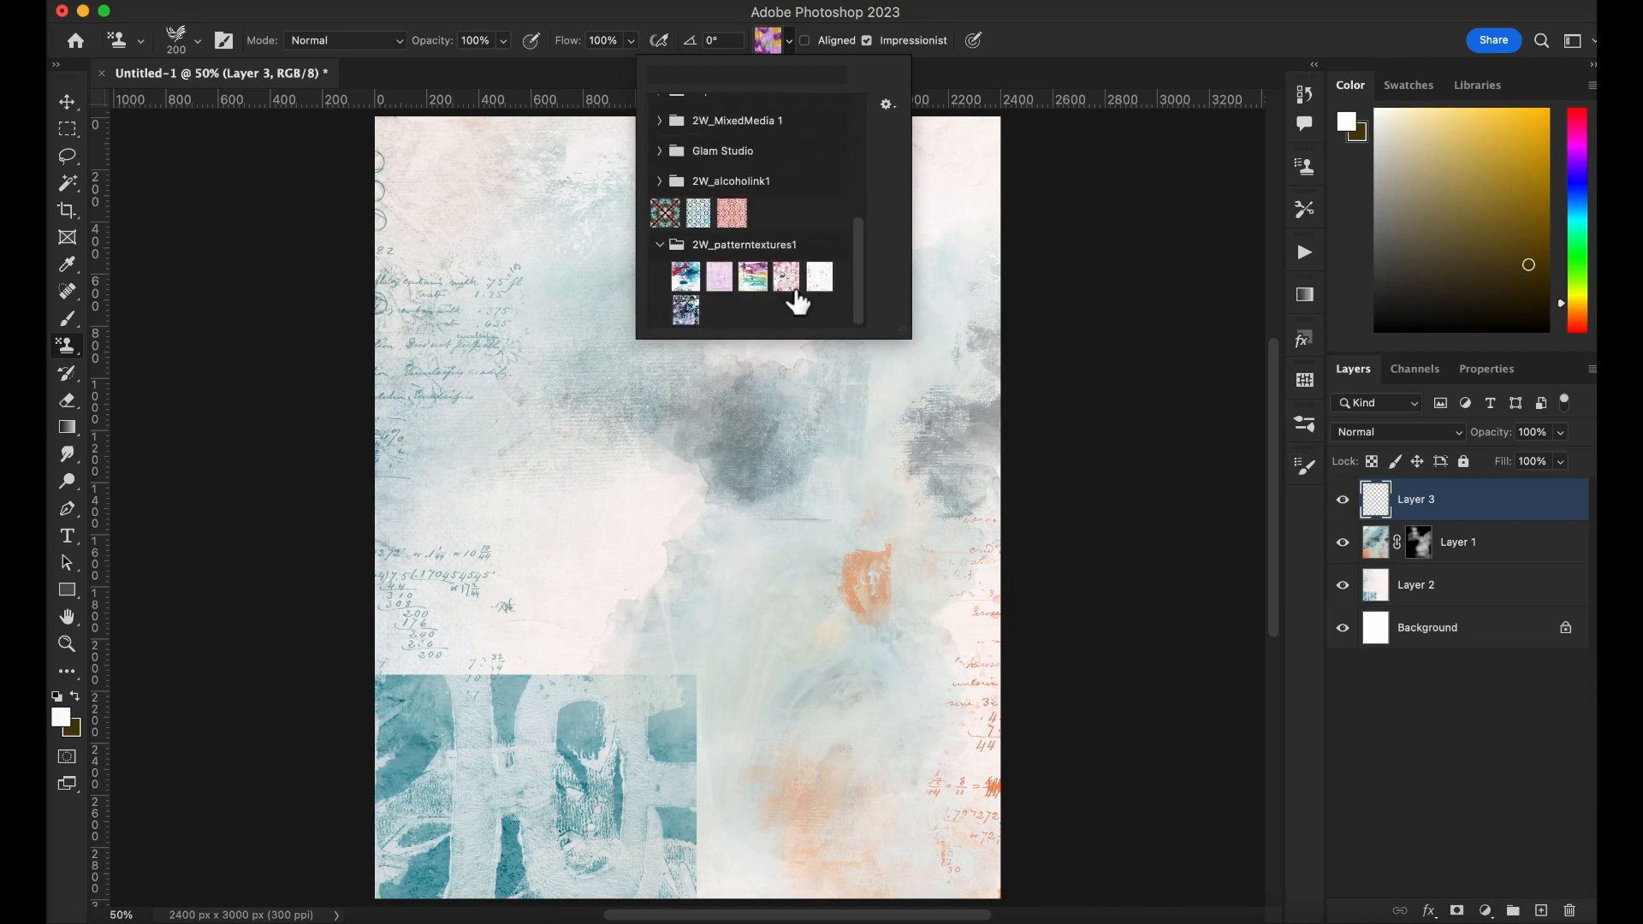
Stamp a multicoloured impressionist pattern on Layer 3 near the page's right edge with a 400 px 2W- mixed media set pattern brush
left_click(1306, 423)
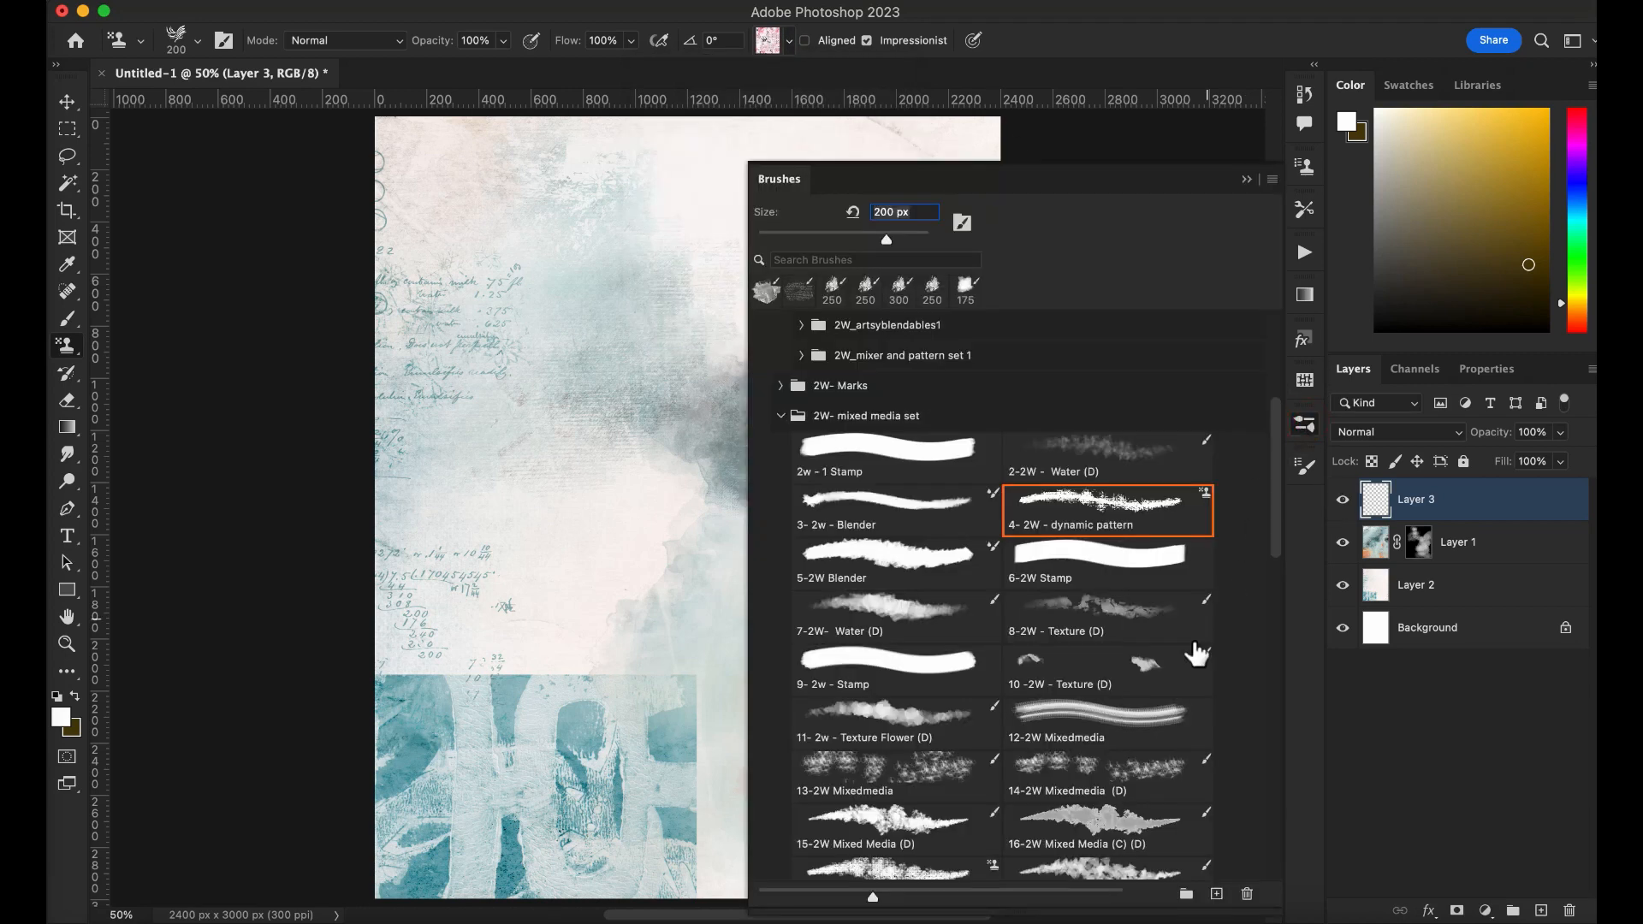
left_click(947, 871)
left_click(1247, 180)
mouse_move(972, 443)
left_mouse_down()
mouse_move(894, 492)
mouse_move(898, 476)
mouse_move(972, 573)
left_mouse_up()
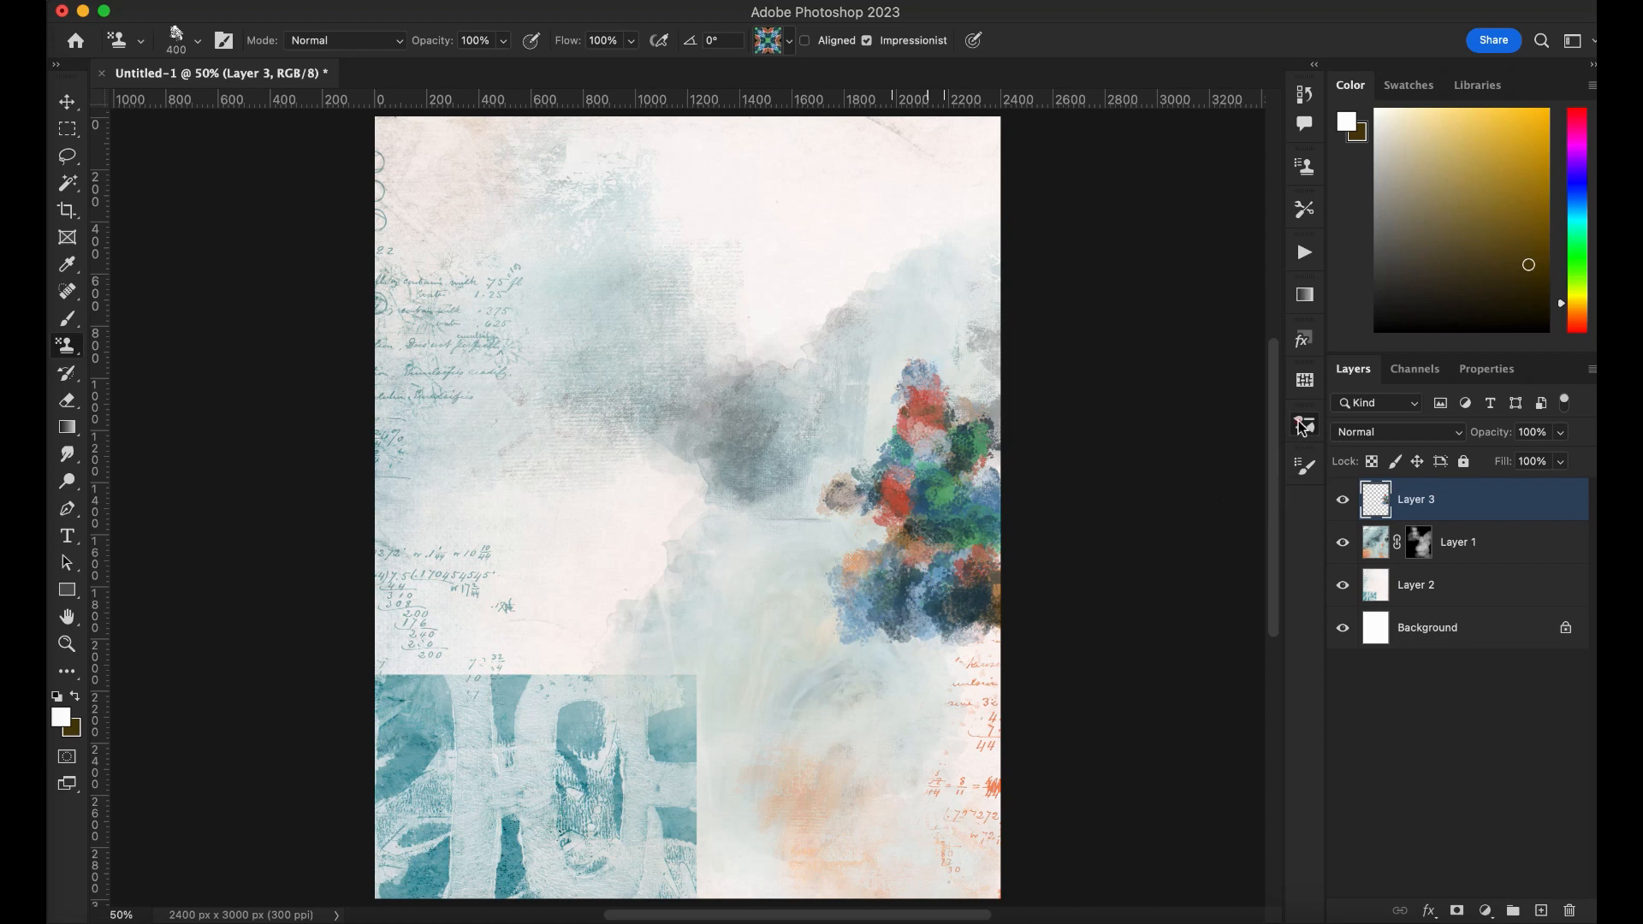
Blend the multicoloured paint on Layer 3 into soft tones with a 433 px mixer brush from the 2W- mixed media set
left_click(1306, 423)
left_click(965, 531)
left_click(1246, 180)
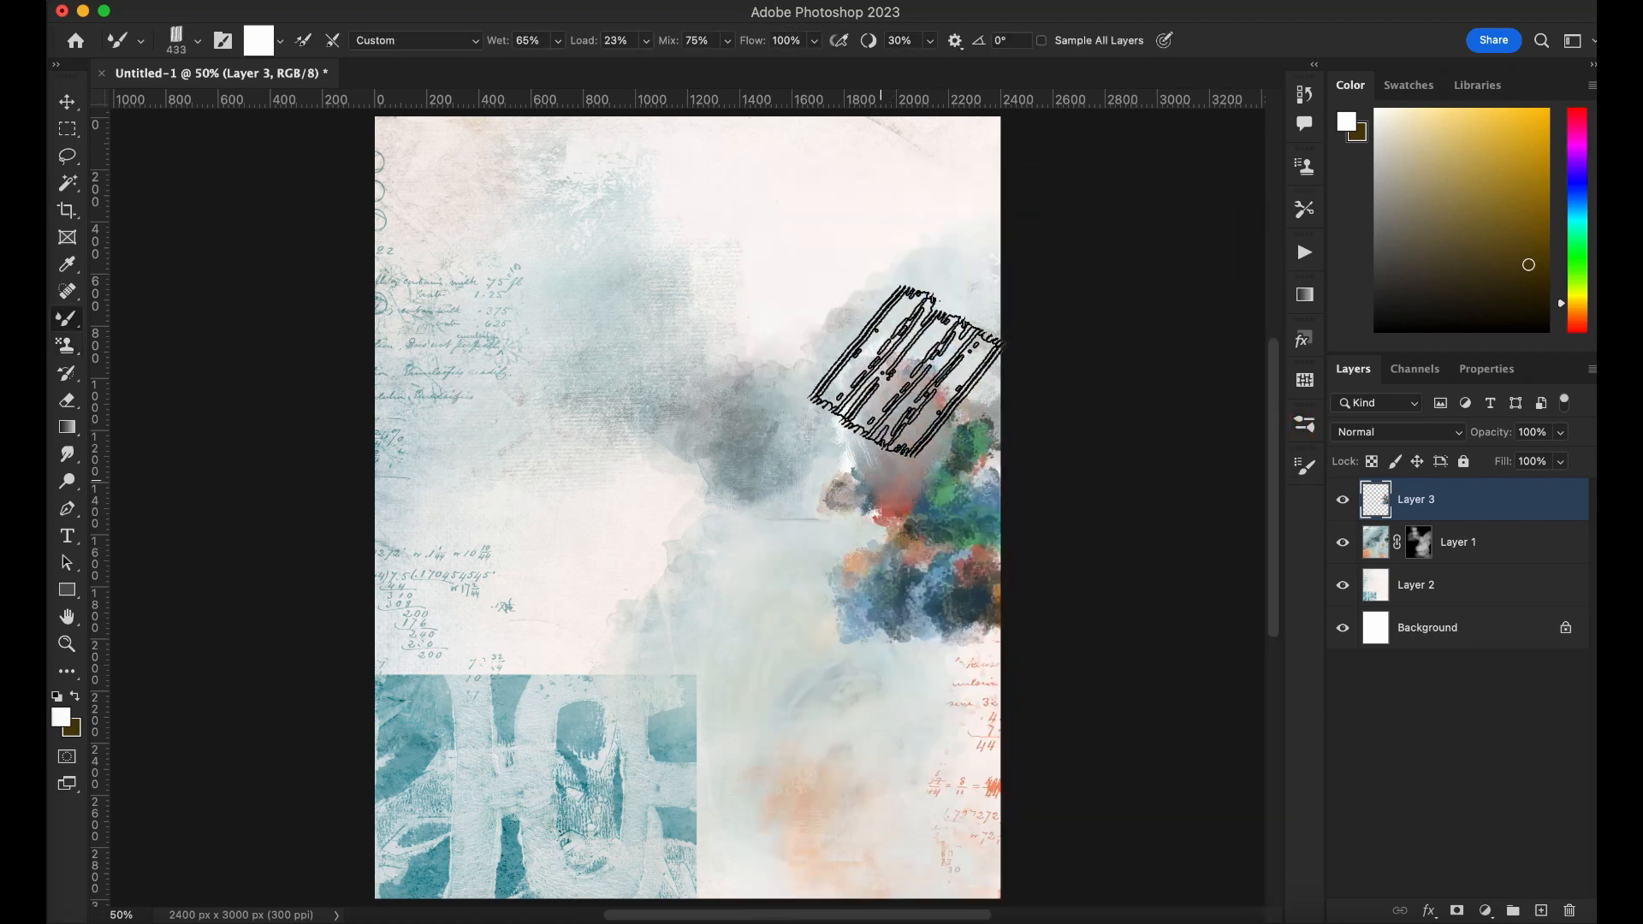
mouse_move(870, 488)
left_mouse_down()
mouse_move(866, 573)
mouse_move(958, 605)
mouse_move(913, 514)
mouse_move(893, 701)
mouse_move(960, 249)
mouse_move(953, 550)
mouse_move(998, 627)
left_mouse_up()
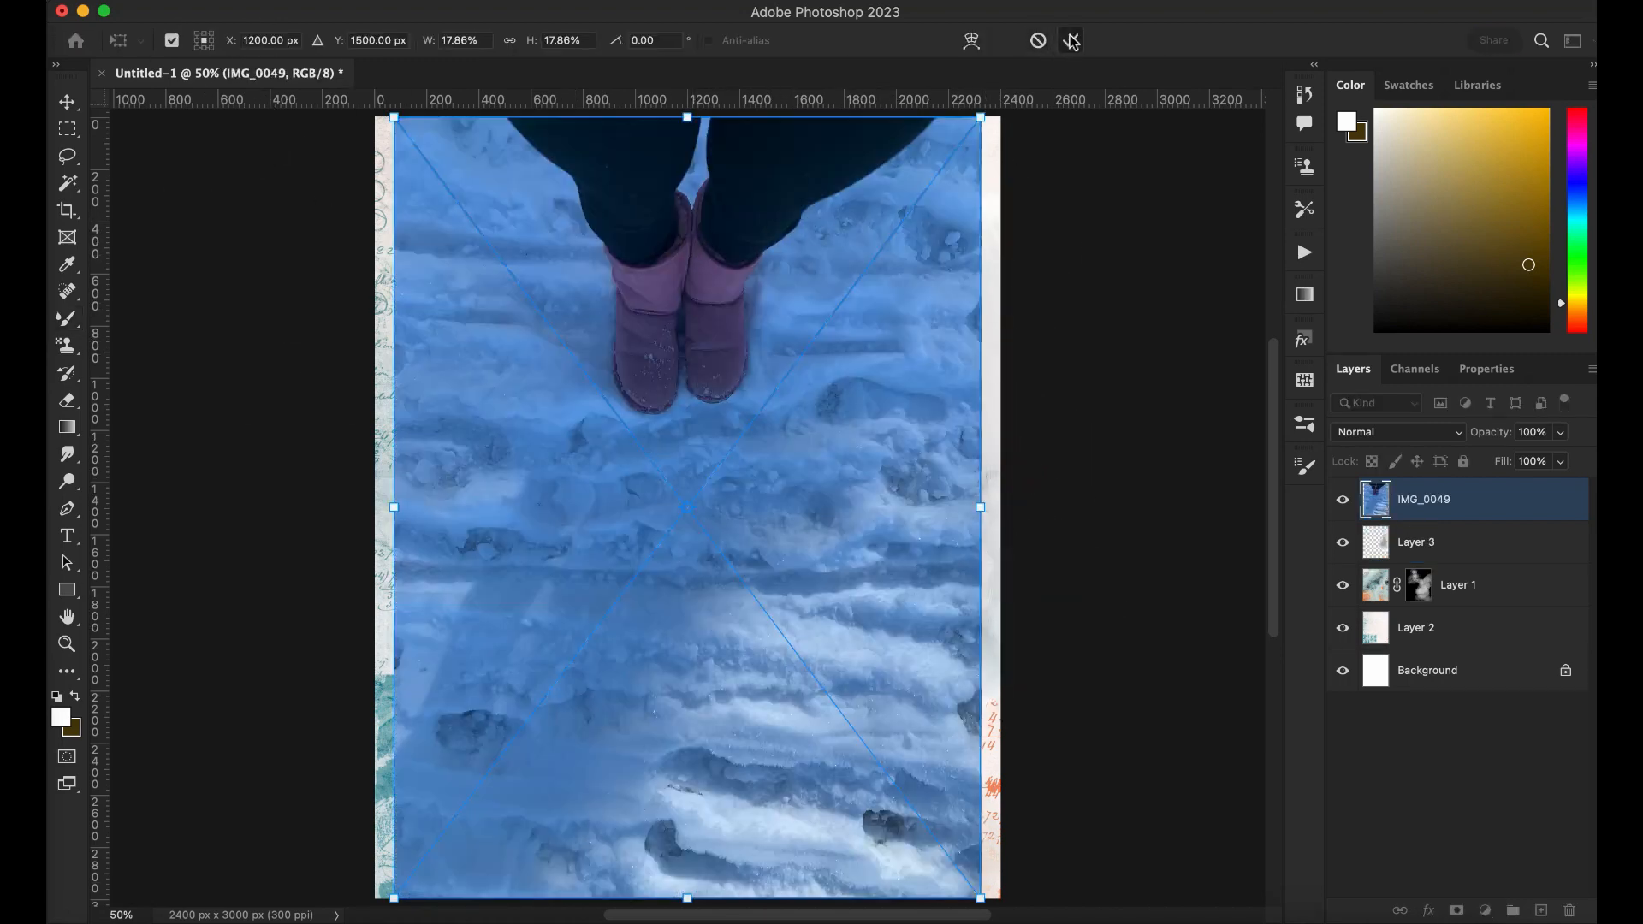
Place the IMG_0049 photo and scale it down to about 1499 × 2185 px, positioned slightly above the page's centre
left_click(1070, 41)
key("super+minus")
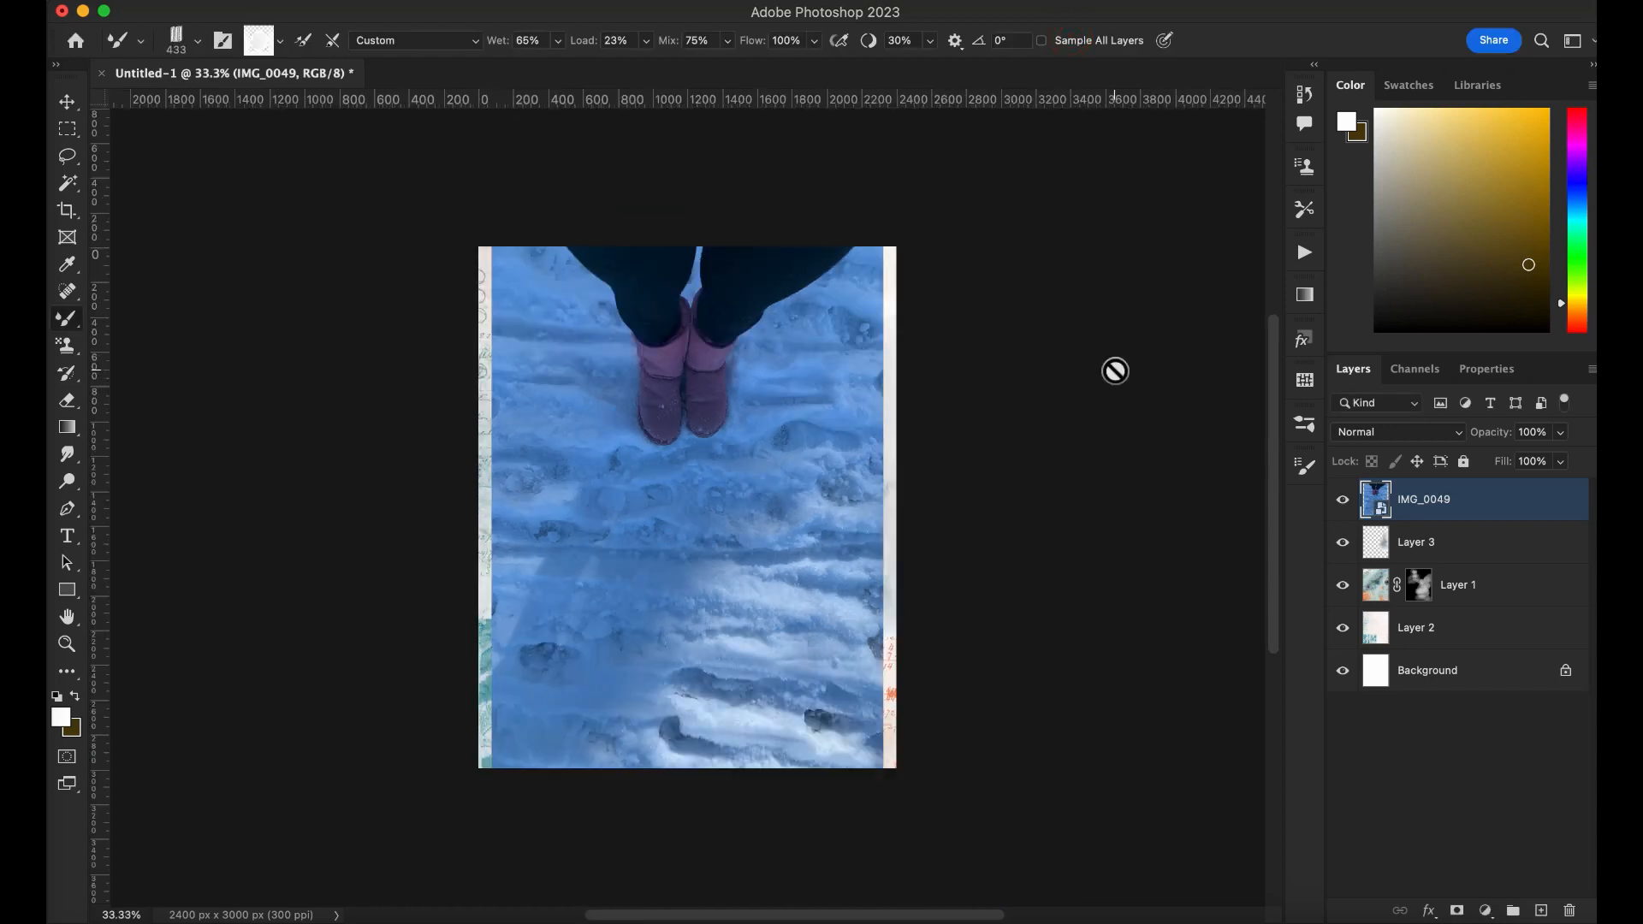
left_click(66, 101)
left_click_drag(884, 248, 761, 472)
left_click(1035, 40)
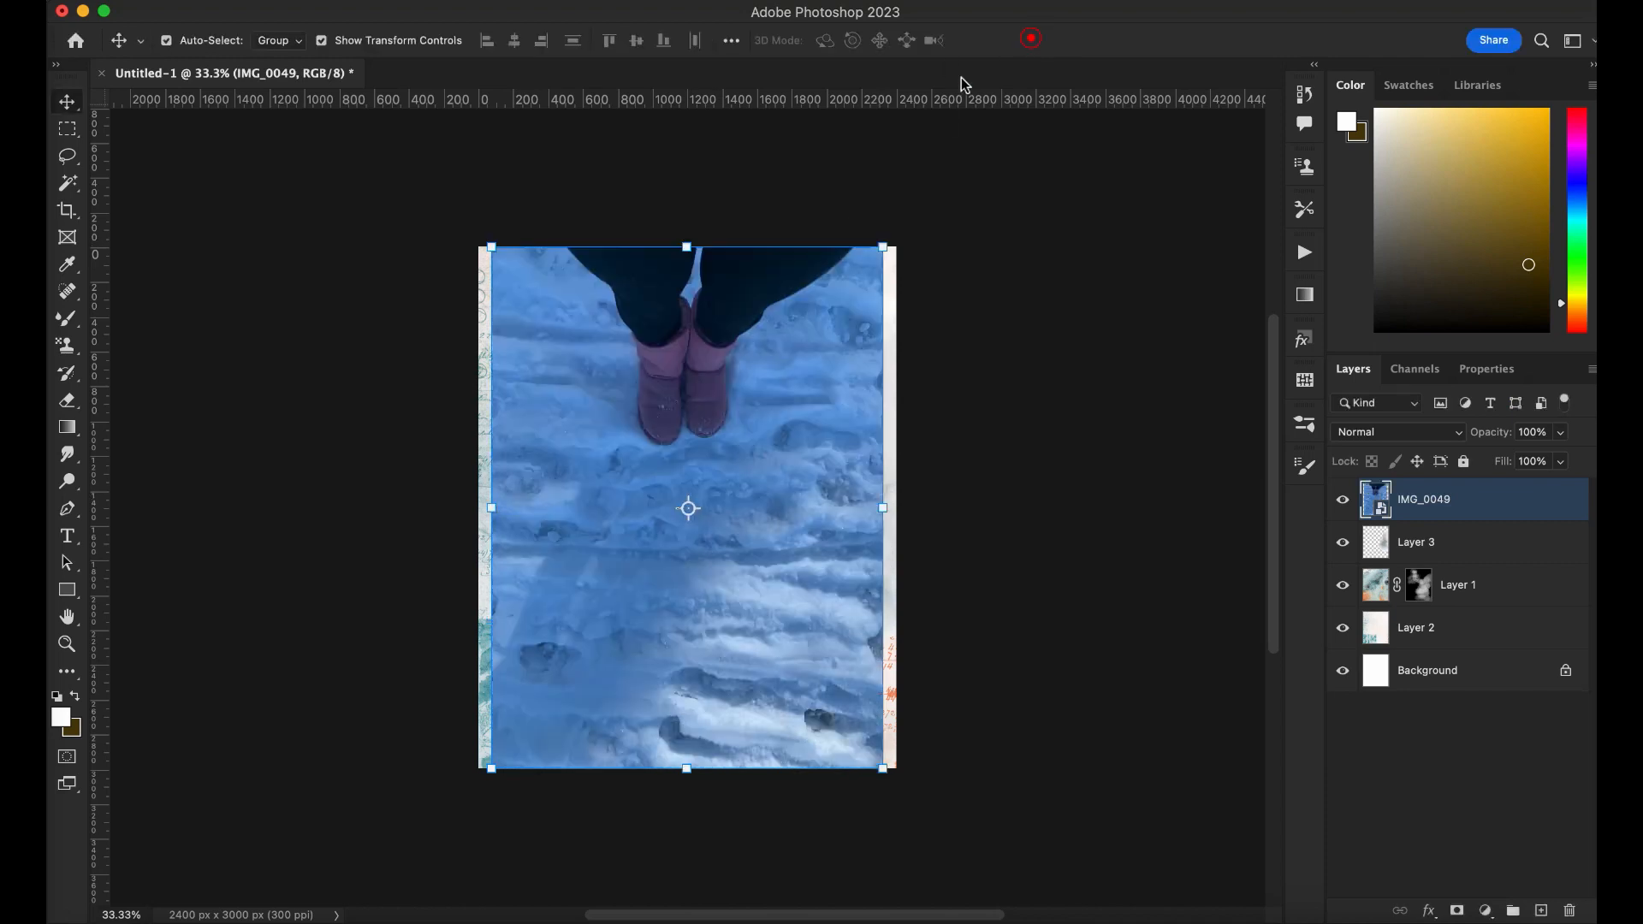
left_click_drag(886, 250, 684, 486)
left_click_drag(652, 577, 718, 386)
left_click_drag(759, 587, 825, 677)
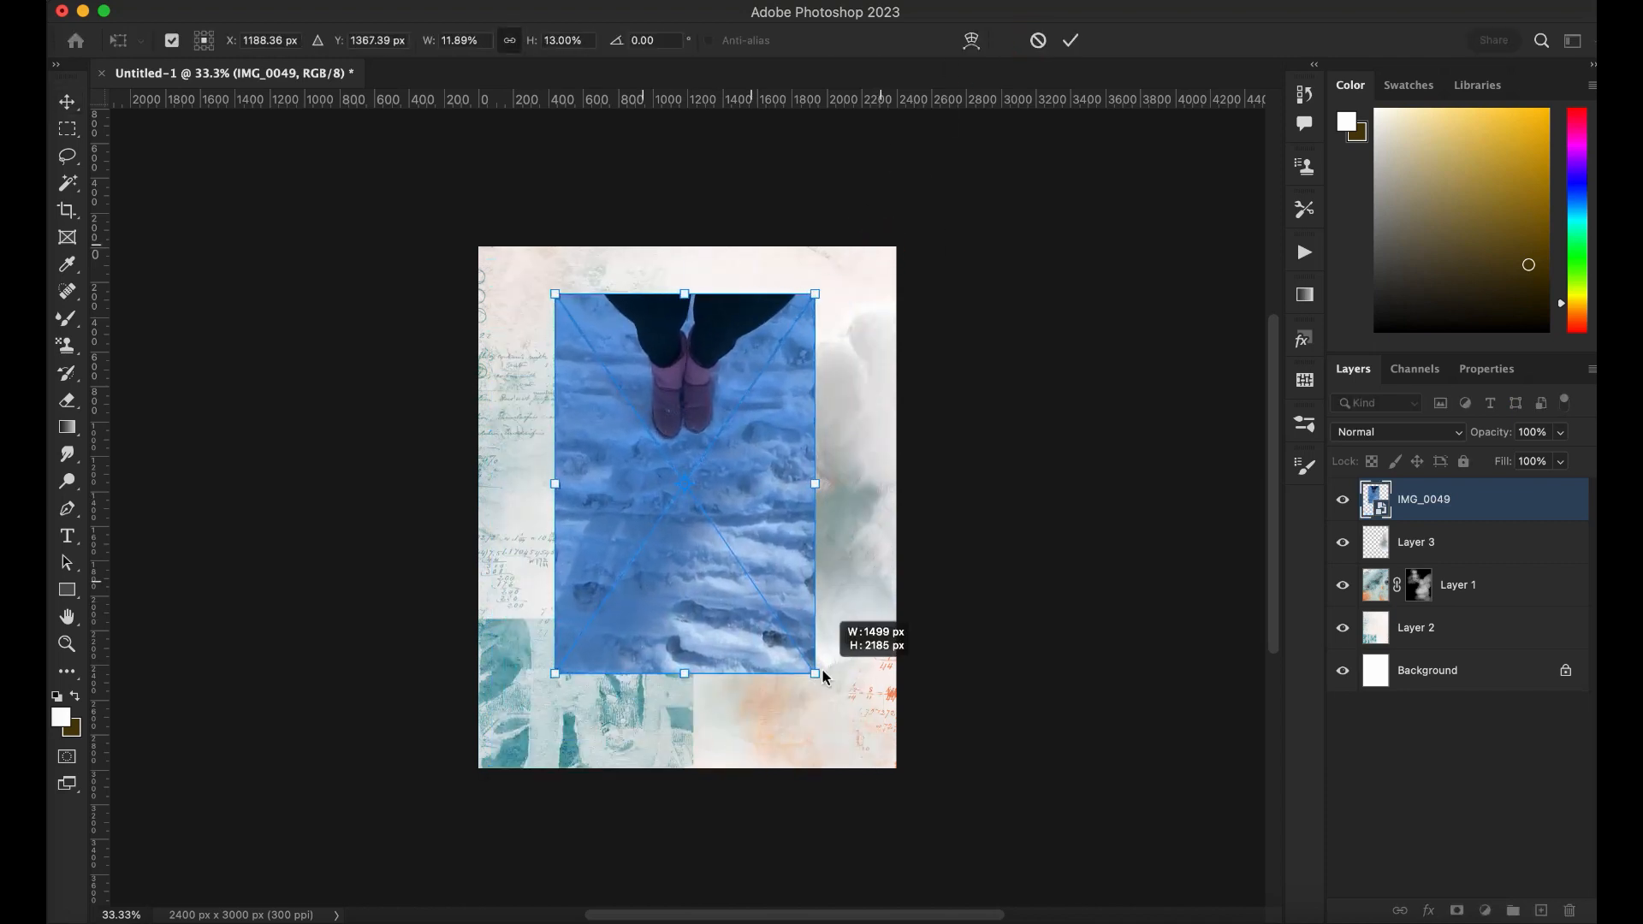
left_click(1070, 40)
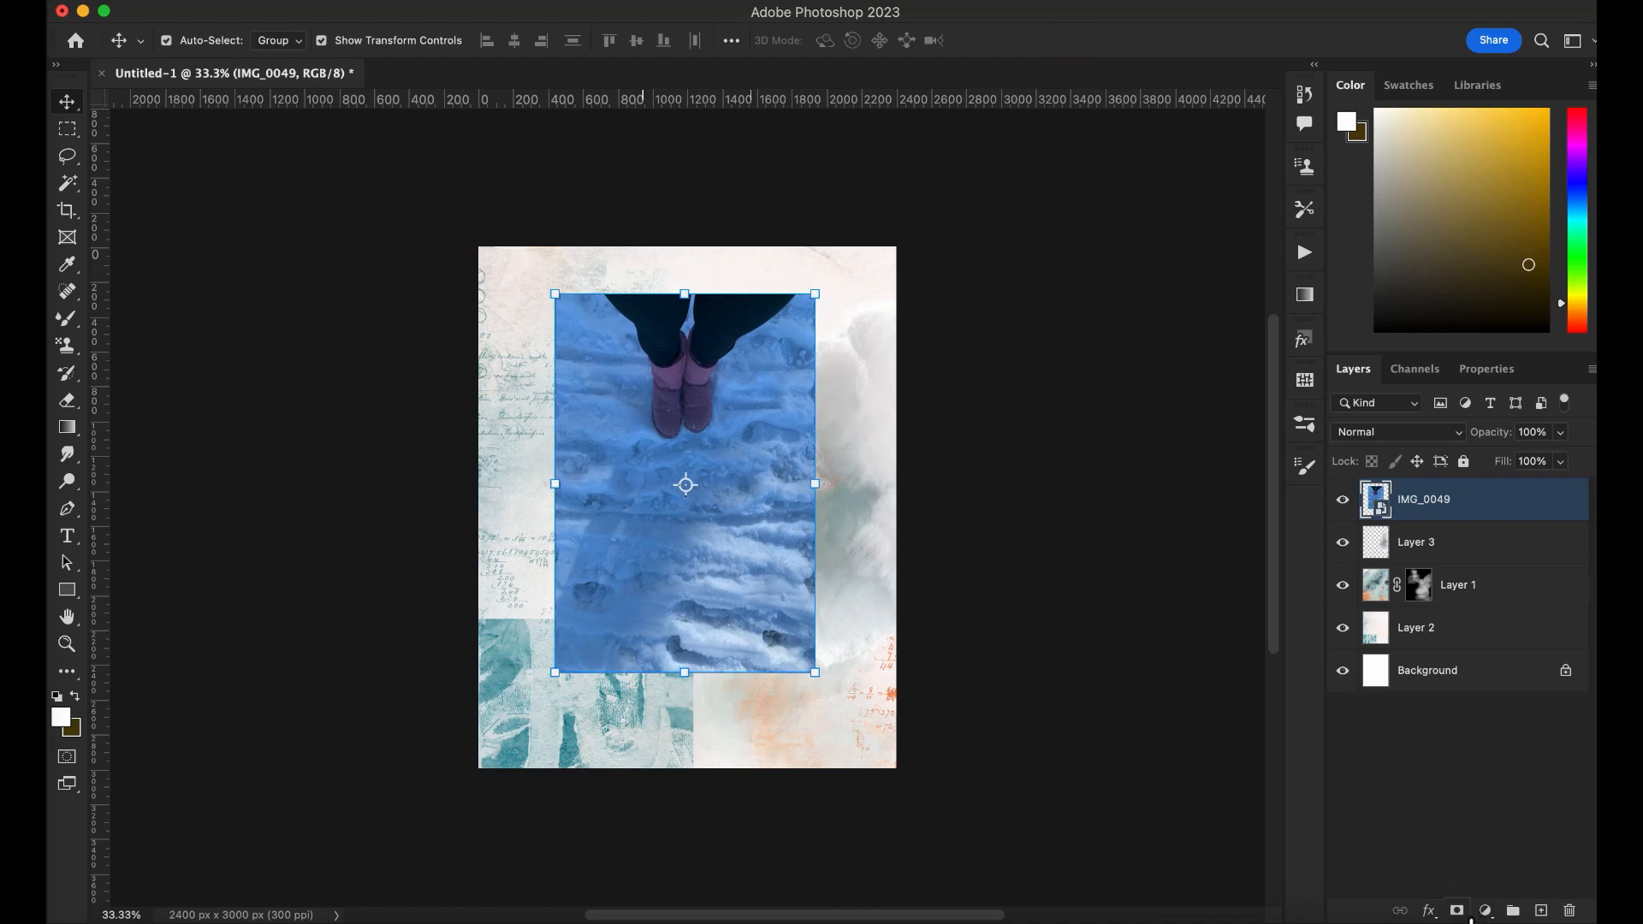
Add a gradient fill layer above the IMG_0049 photo using a blue-to-cyan preset from the Blues group
left_click(1460, 913)
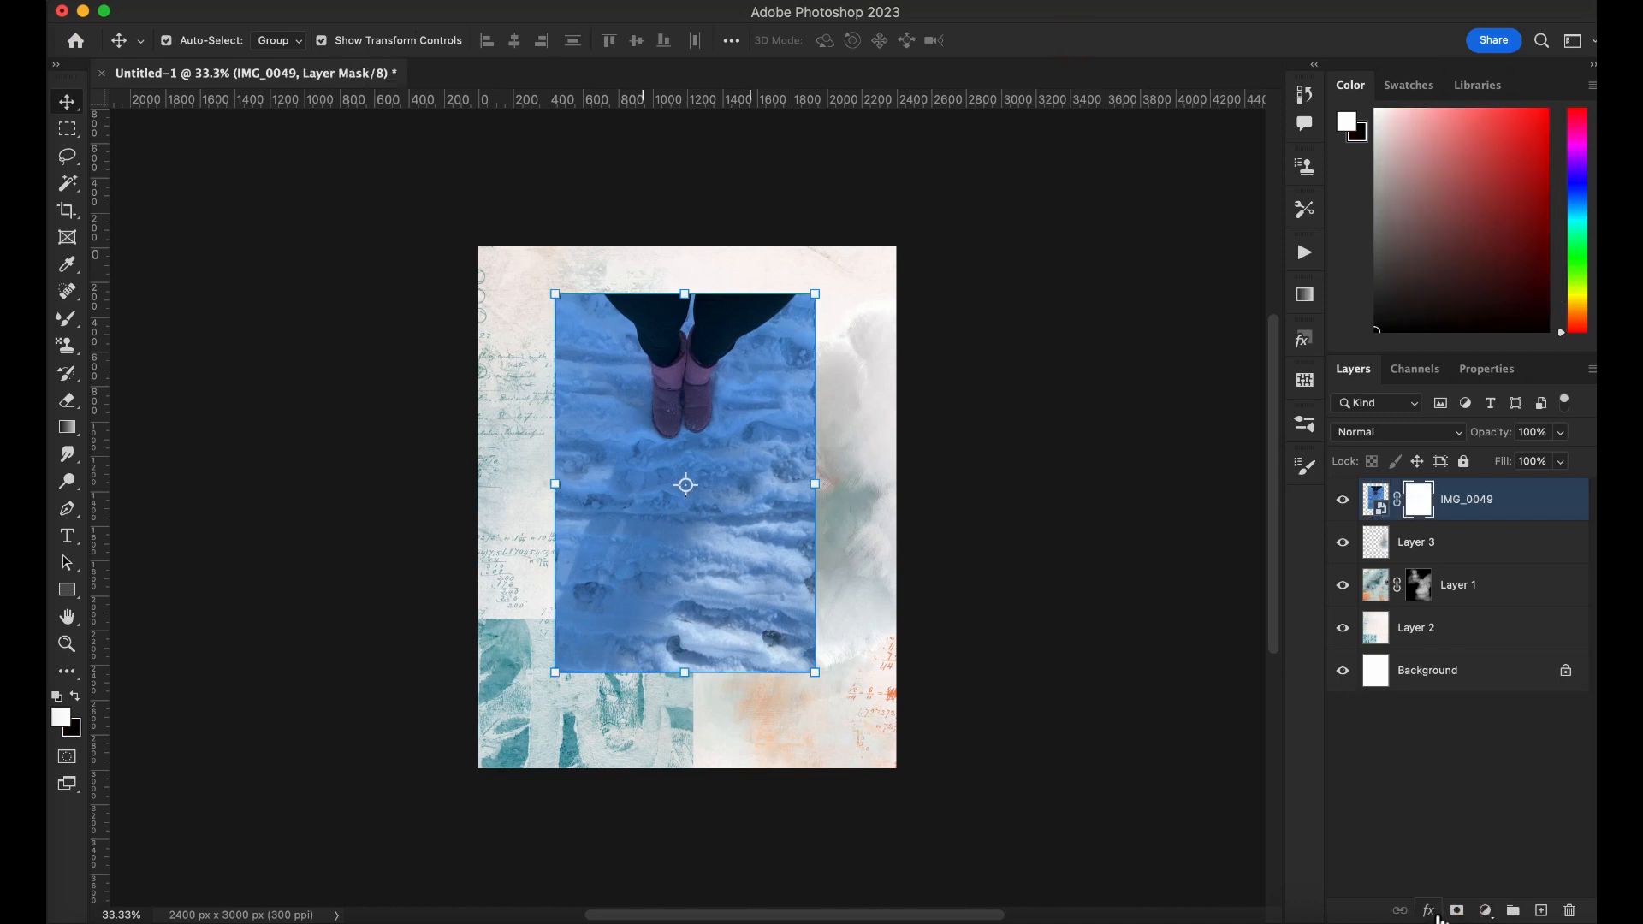
left_click(1486, 911)
left_click(1509, 463)
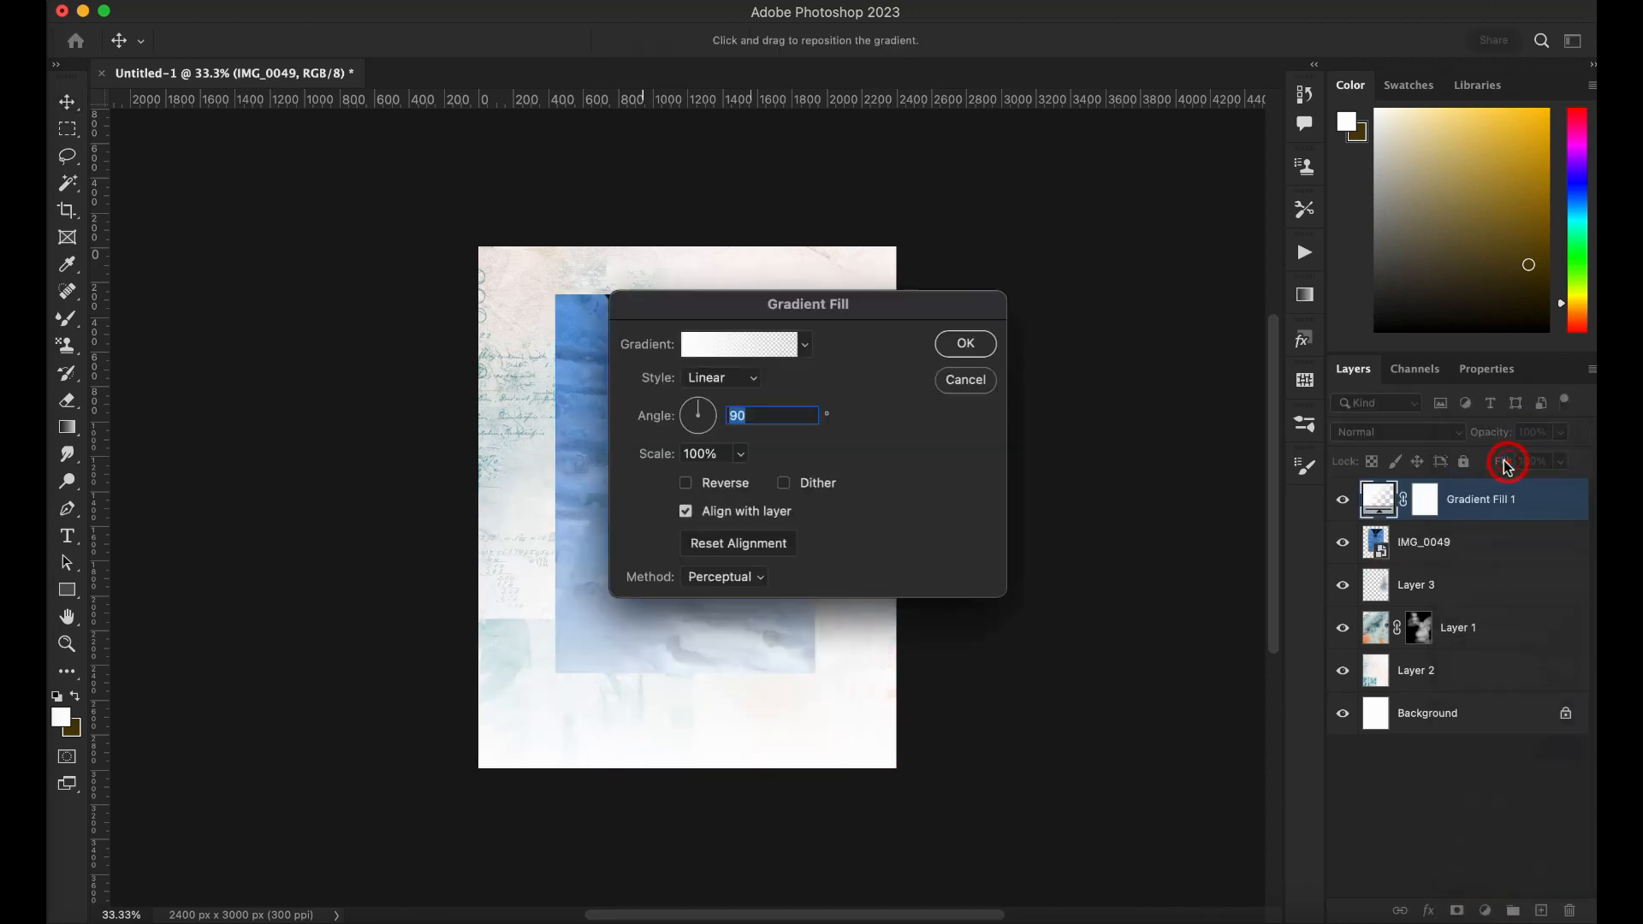
left_click(792, 347)
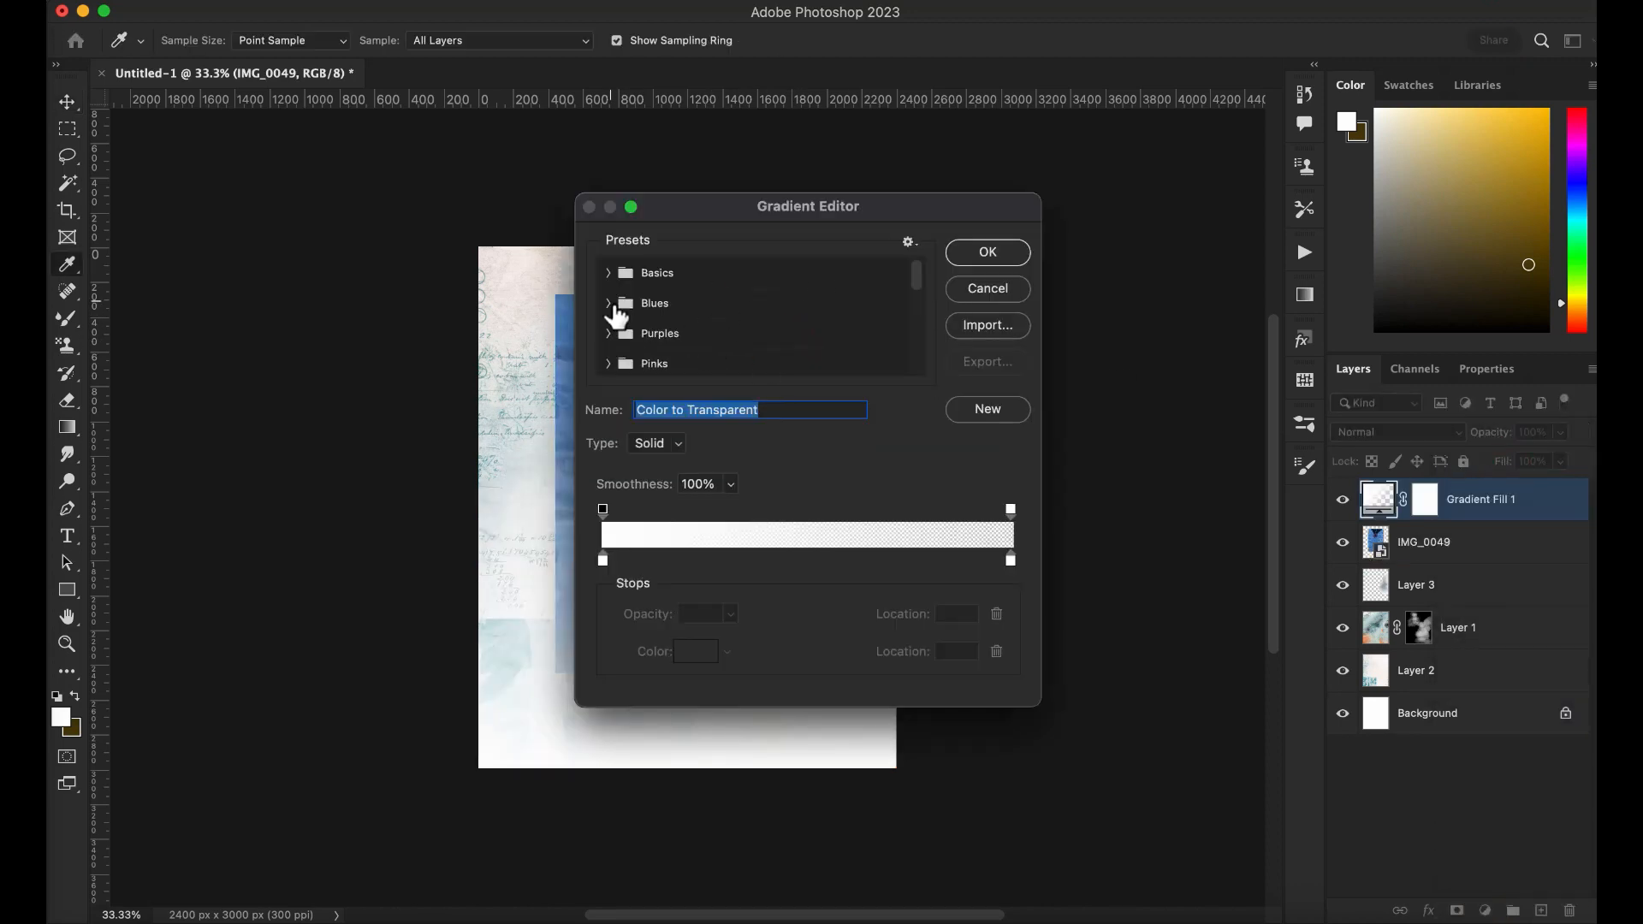
left_click(608, 303)
left_click(770, 353)
left_click(987, 252)
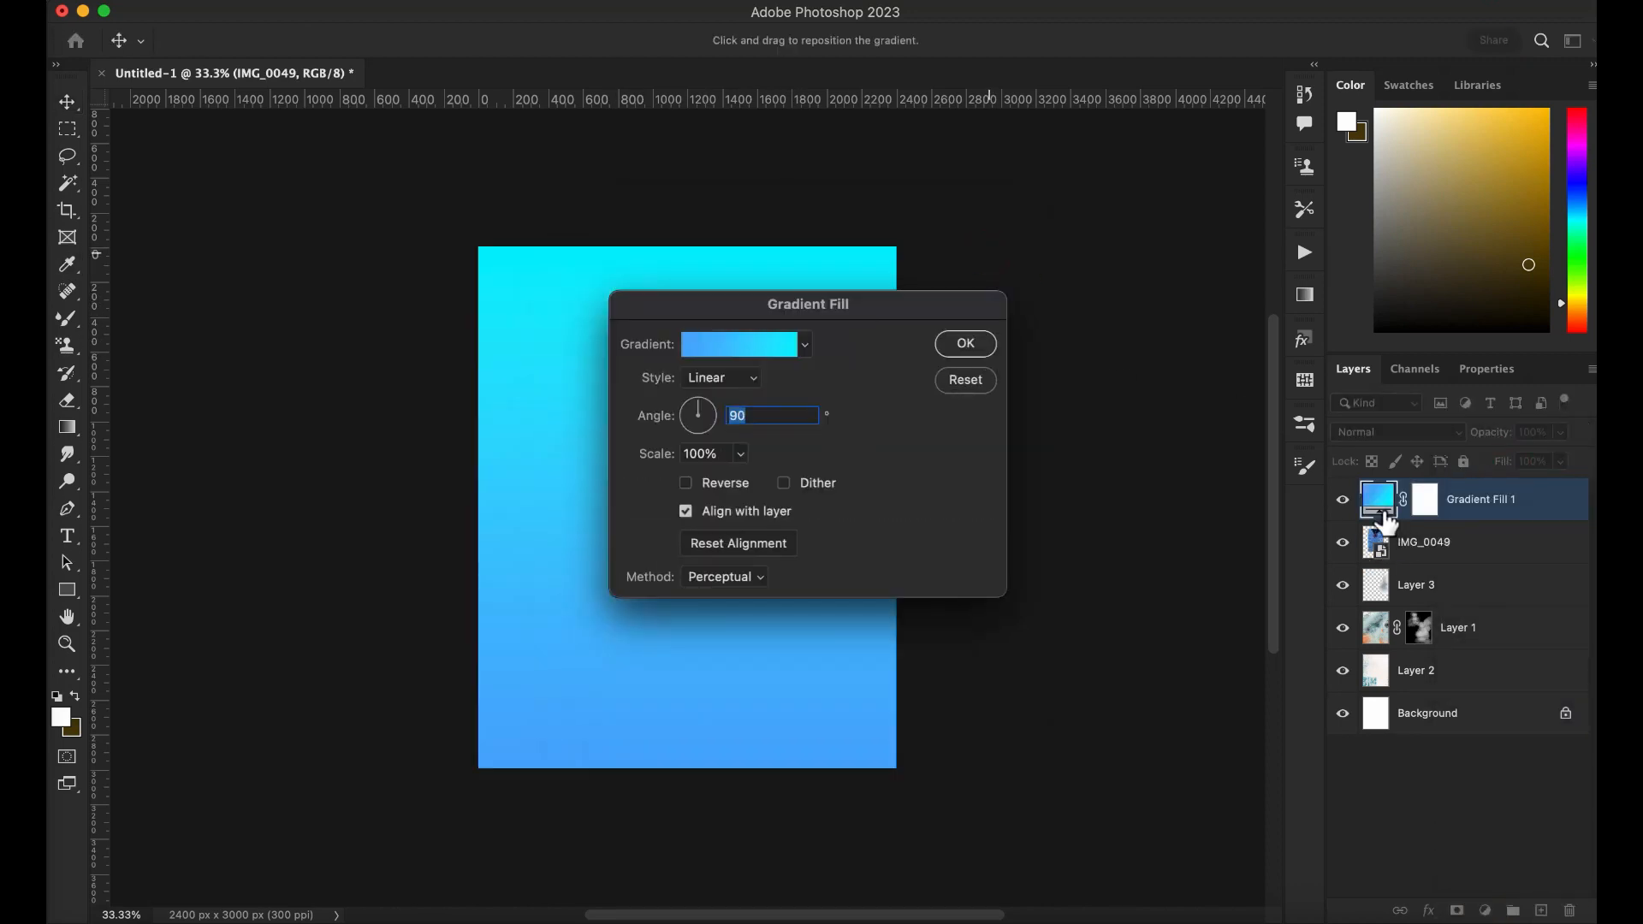
left_click(965, 343)
Clip the gradient fill layer to the IMG_0049 photo and set its blending mode to Soft Light at 46% opacity
left_click(1384, 518, "alt")
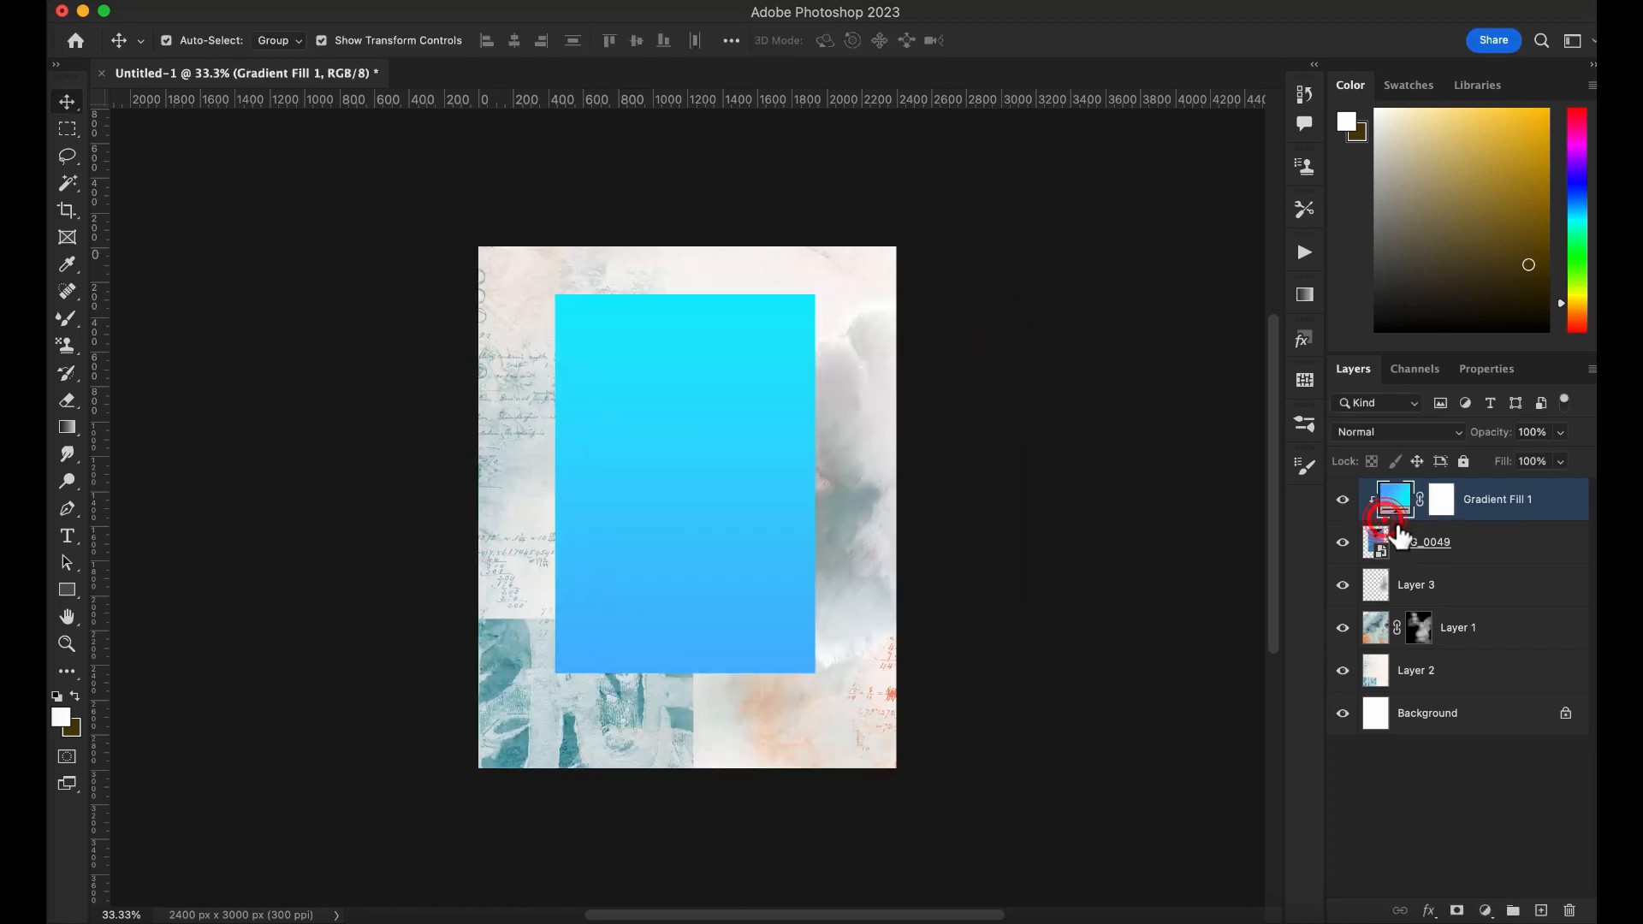
left_click(1404, 432)
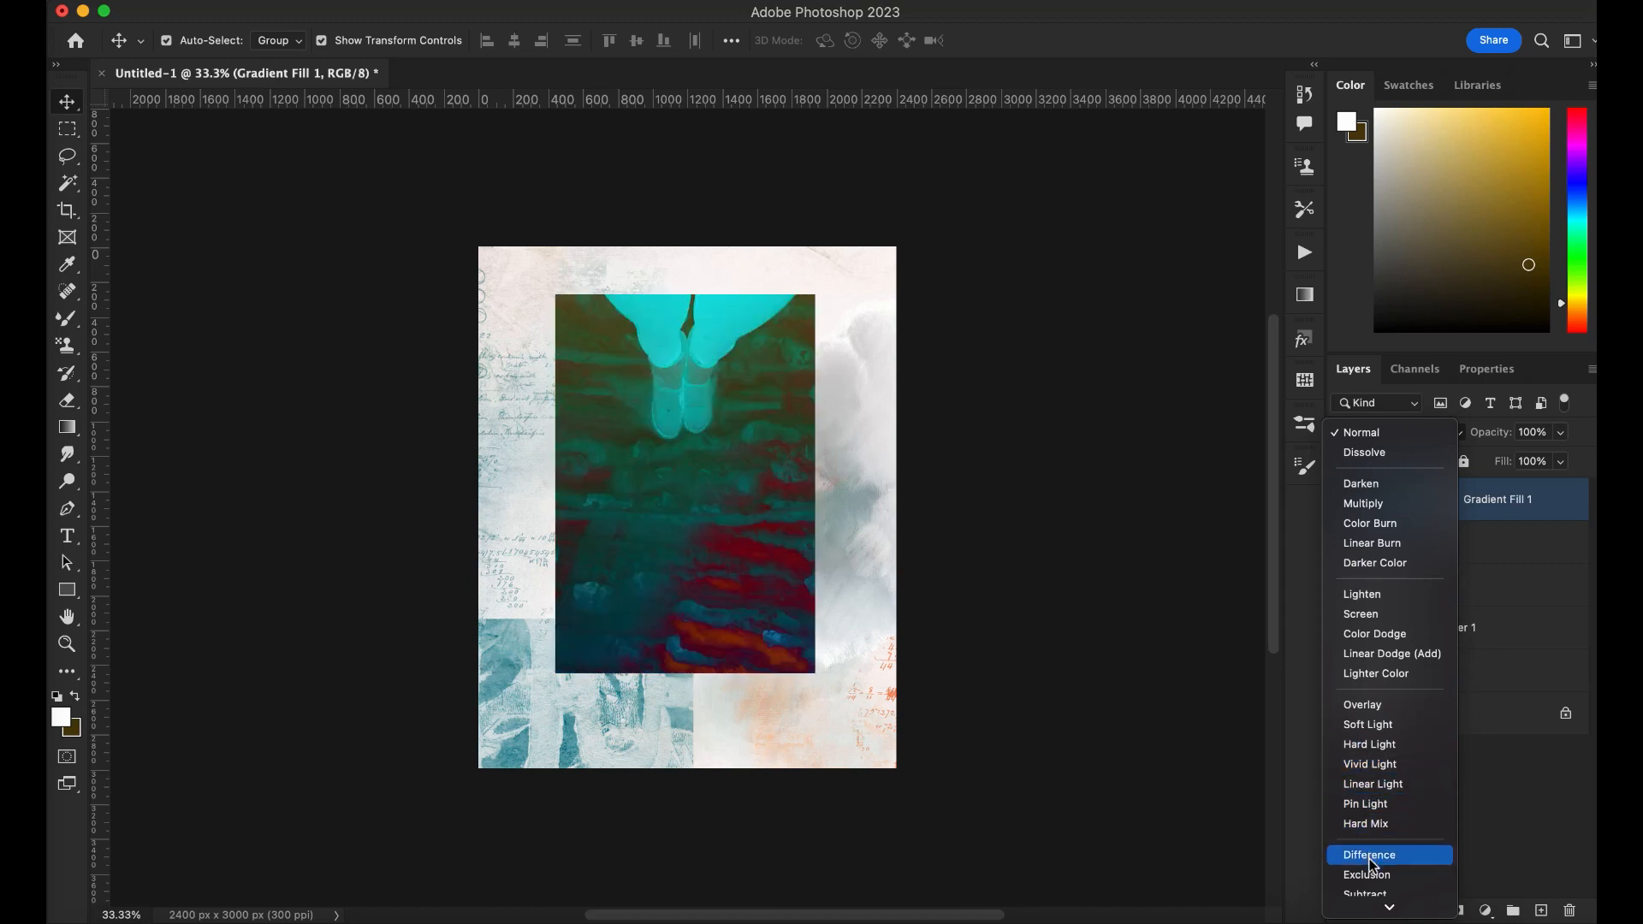
left_click(1385, 725)
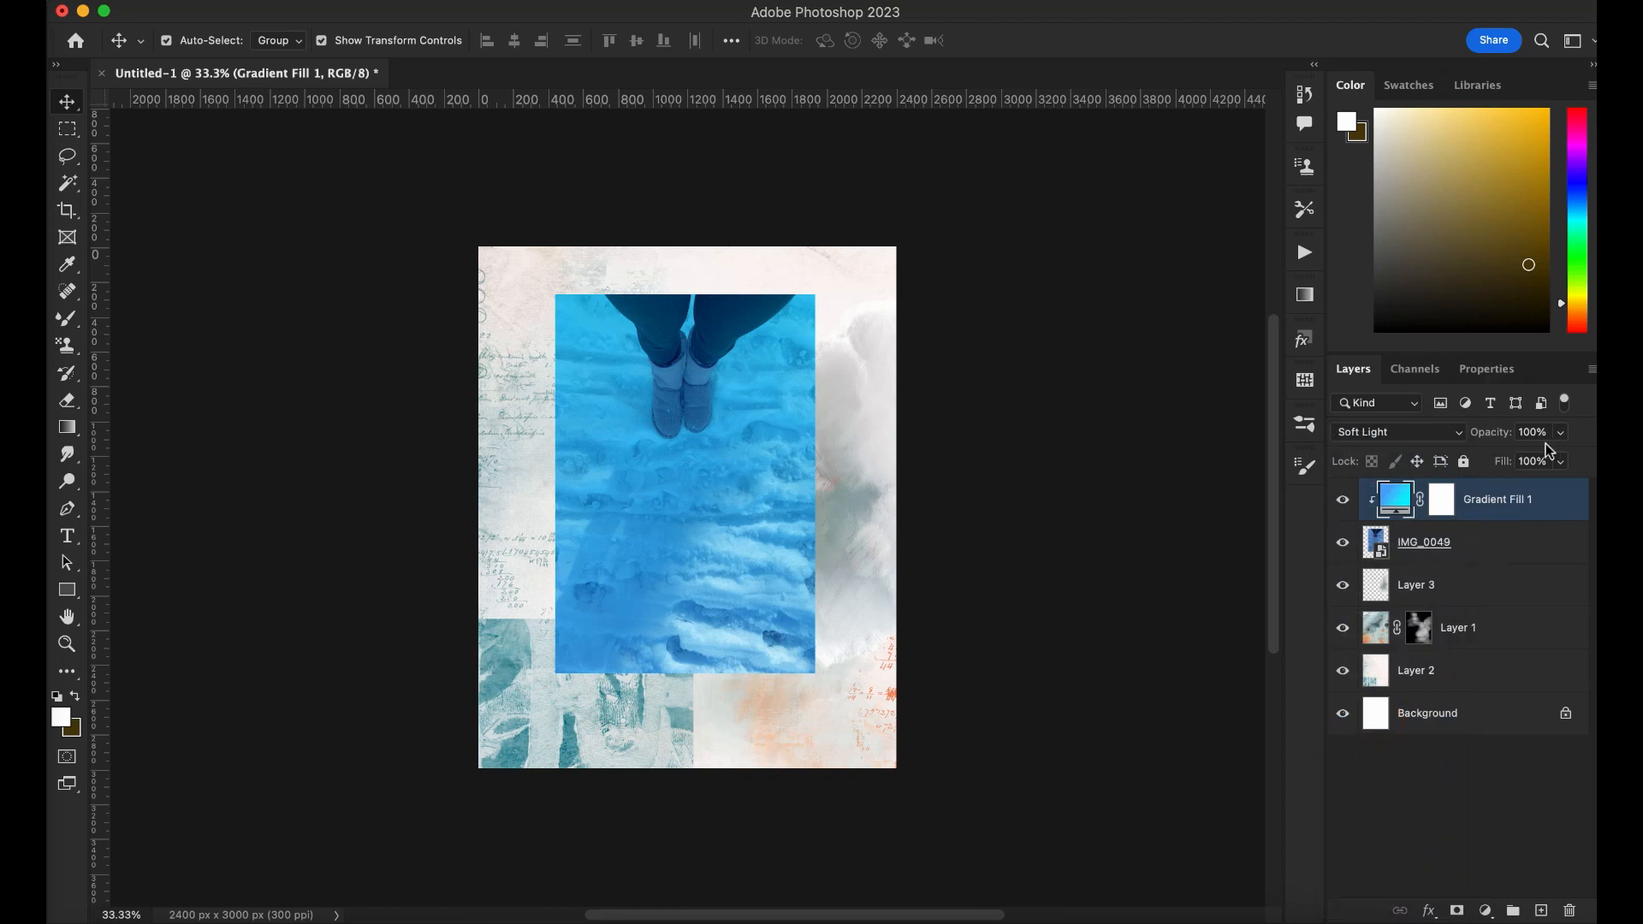
left_click_drag(1554, 460, 1511, 463)
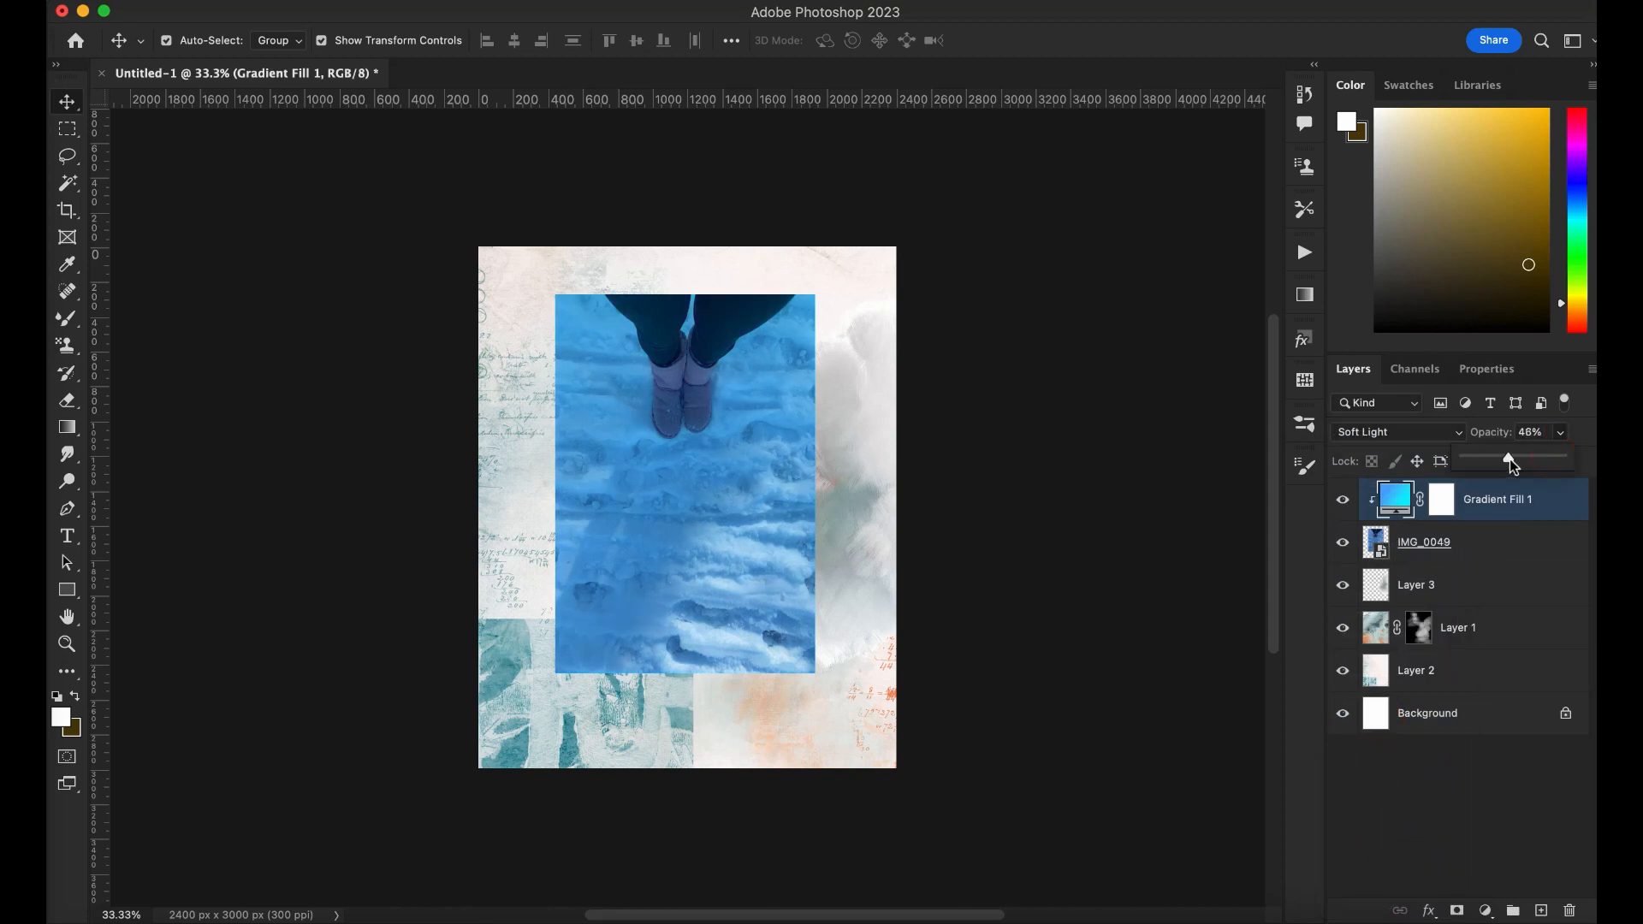
Brighten the IMG_0049 photo with a Levels adjustment that moves its input sliders
left_click(1443, 552)
left_click(218, 2)
mouse_move(270, 1)
mouse_move(363, 36)
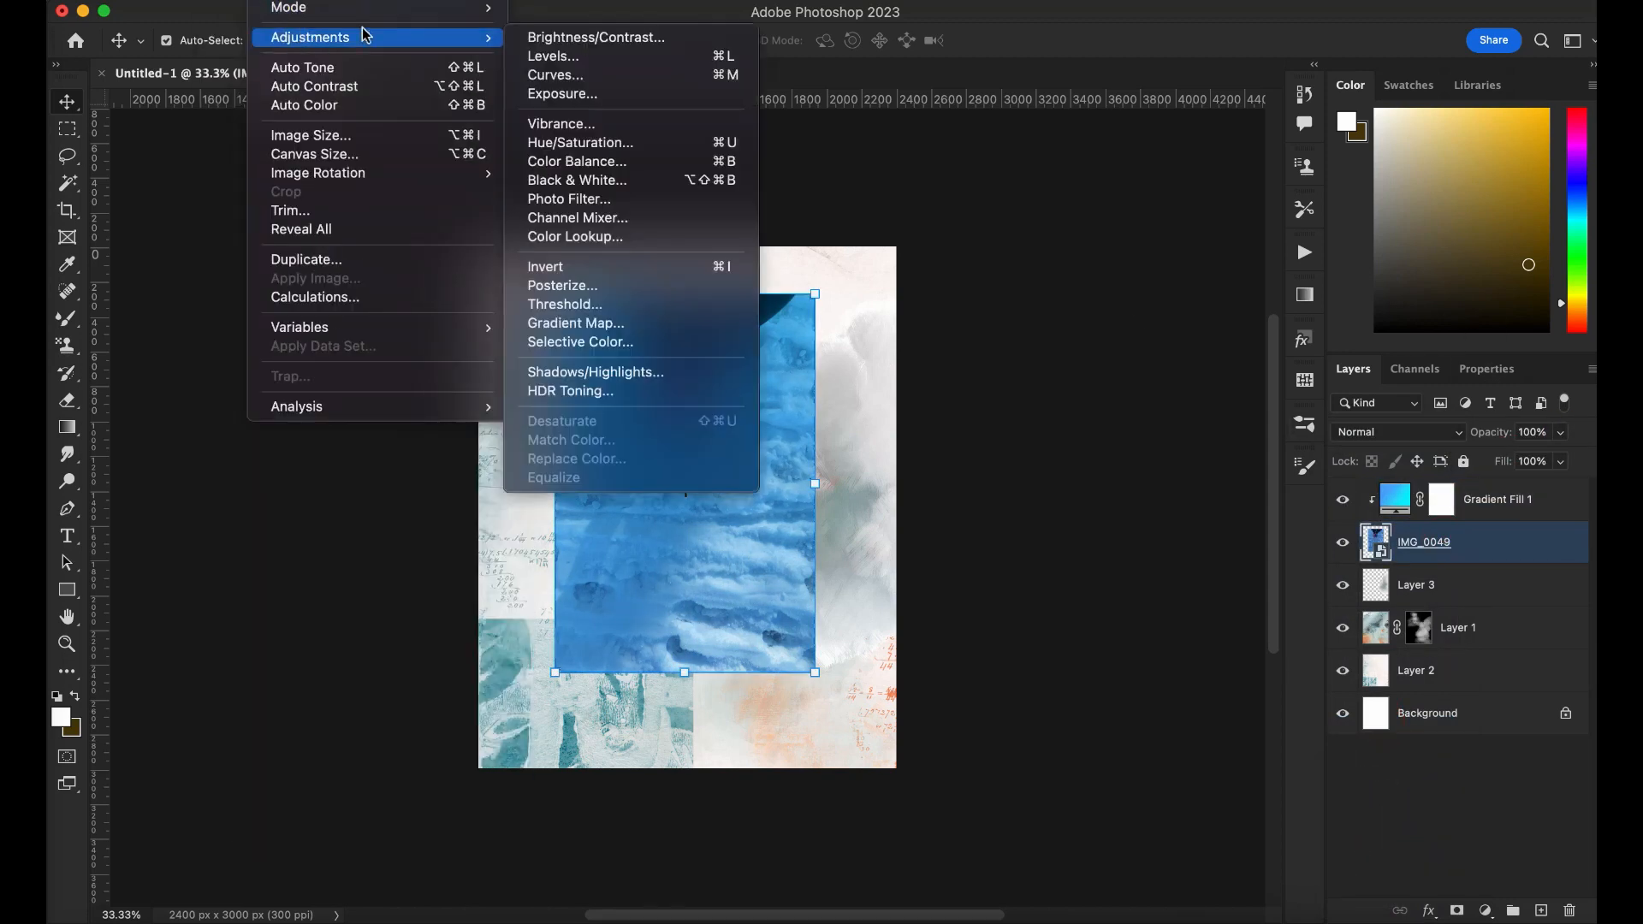
left_click(553, 55)
left_click_drag(642, 162, 839, 160)
mouse_move(838, 399)
left_mouse_down()
mouse_move(864, 405)
mouse_move(839, 400)
left_mouse_up()
left_click_drag(1102, 400, 1070, 409)
left_click(1184, 203)
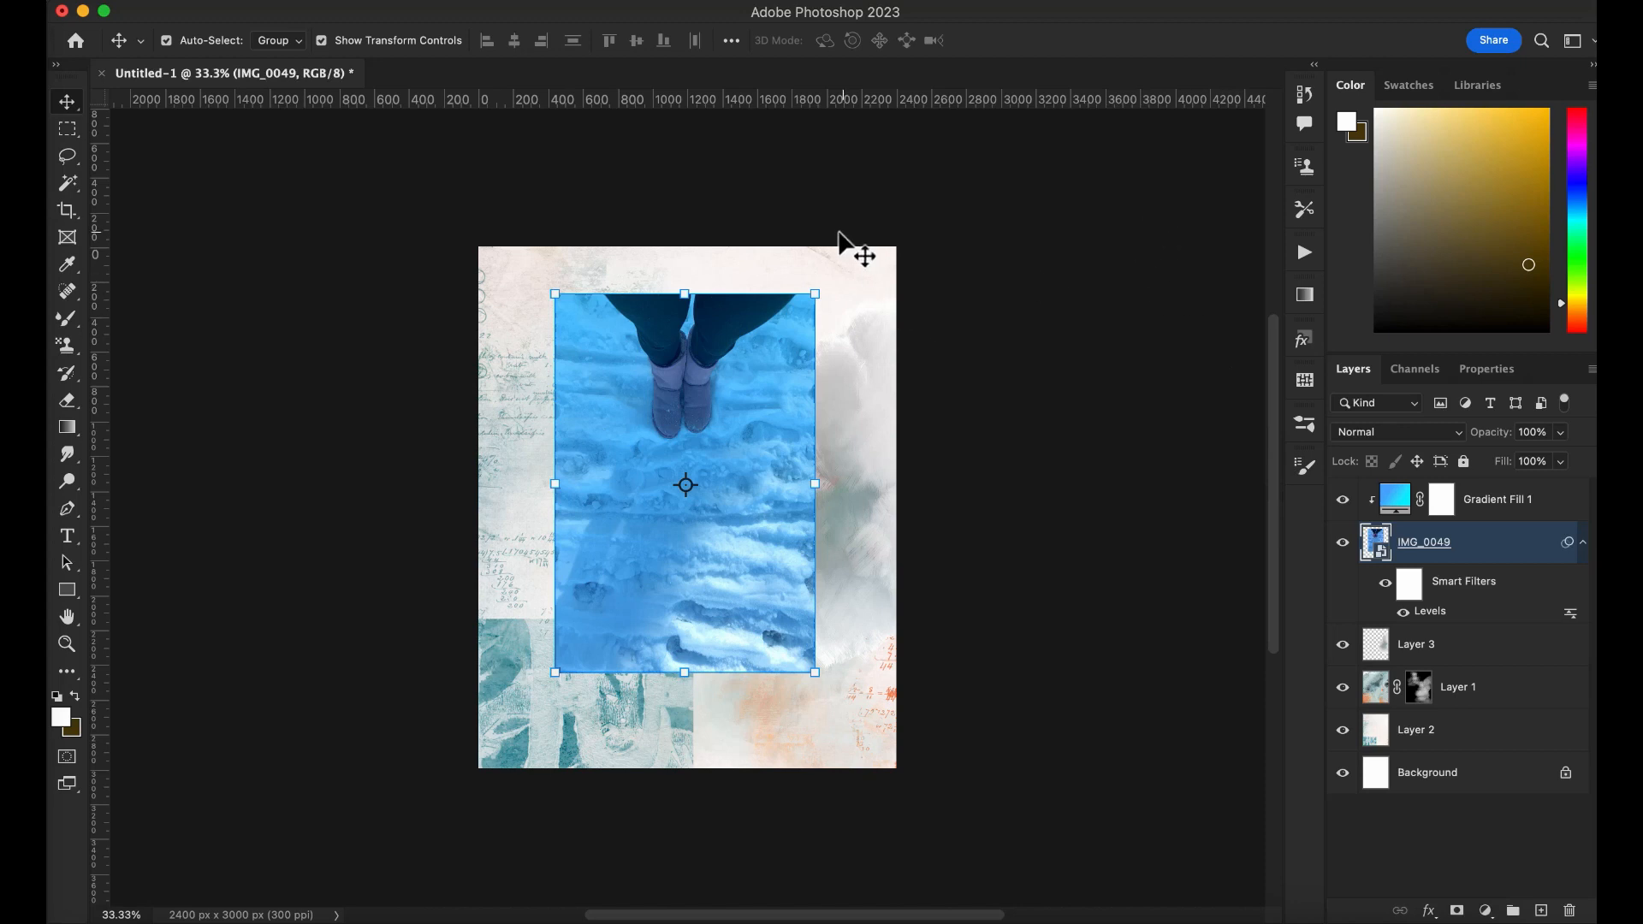
Enlarge the IMG_0049 photo and position it with its upper edge along the top of the page
left_click(814, 294)
left_click(817, 380)
left_click_drag(815, 294, 872, 208)
left_click_drag(829, 325, 806, 369)
left_click(1069, 38)
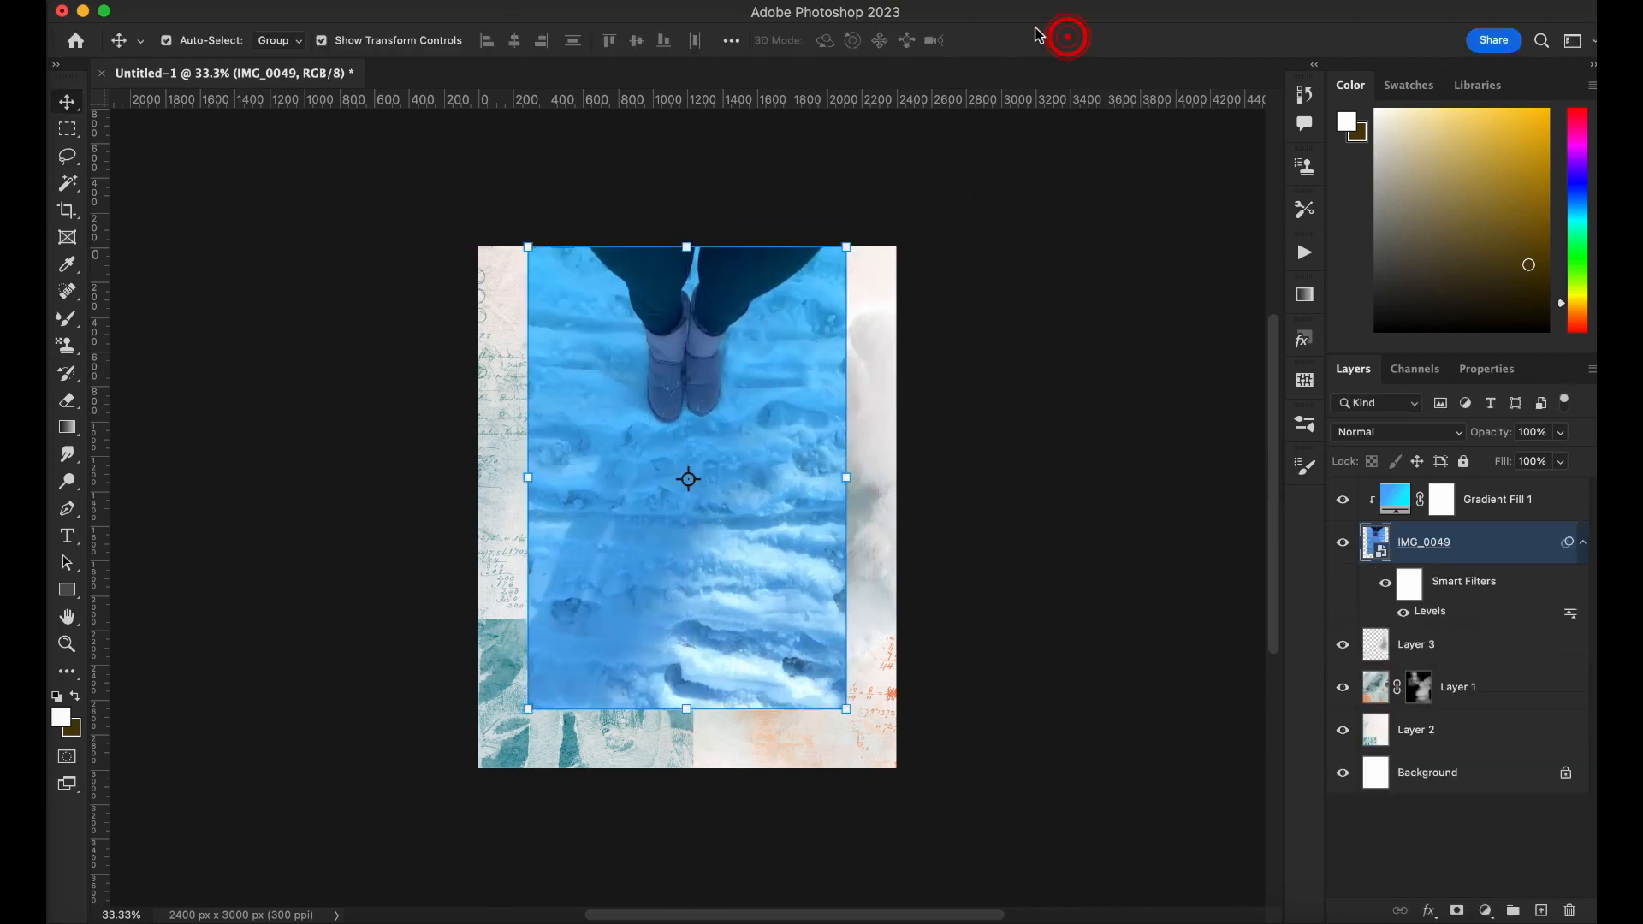
Choose the lgrieveson_blendy-brushes-1-3 brush and give the IMG_0049 photo an inverted, fully black layer mask
left_click(1304, 426)
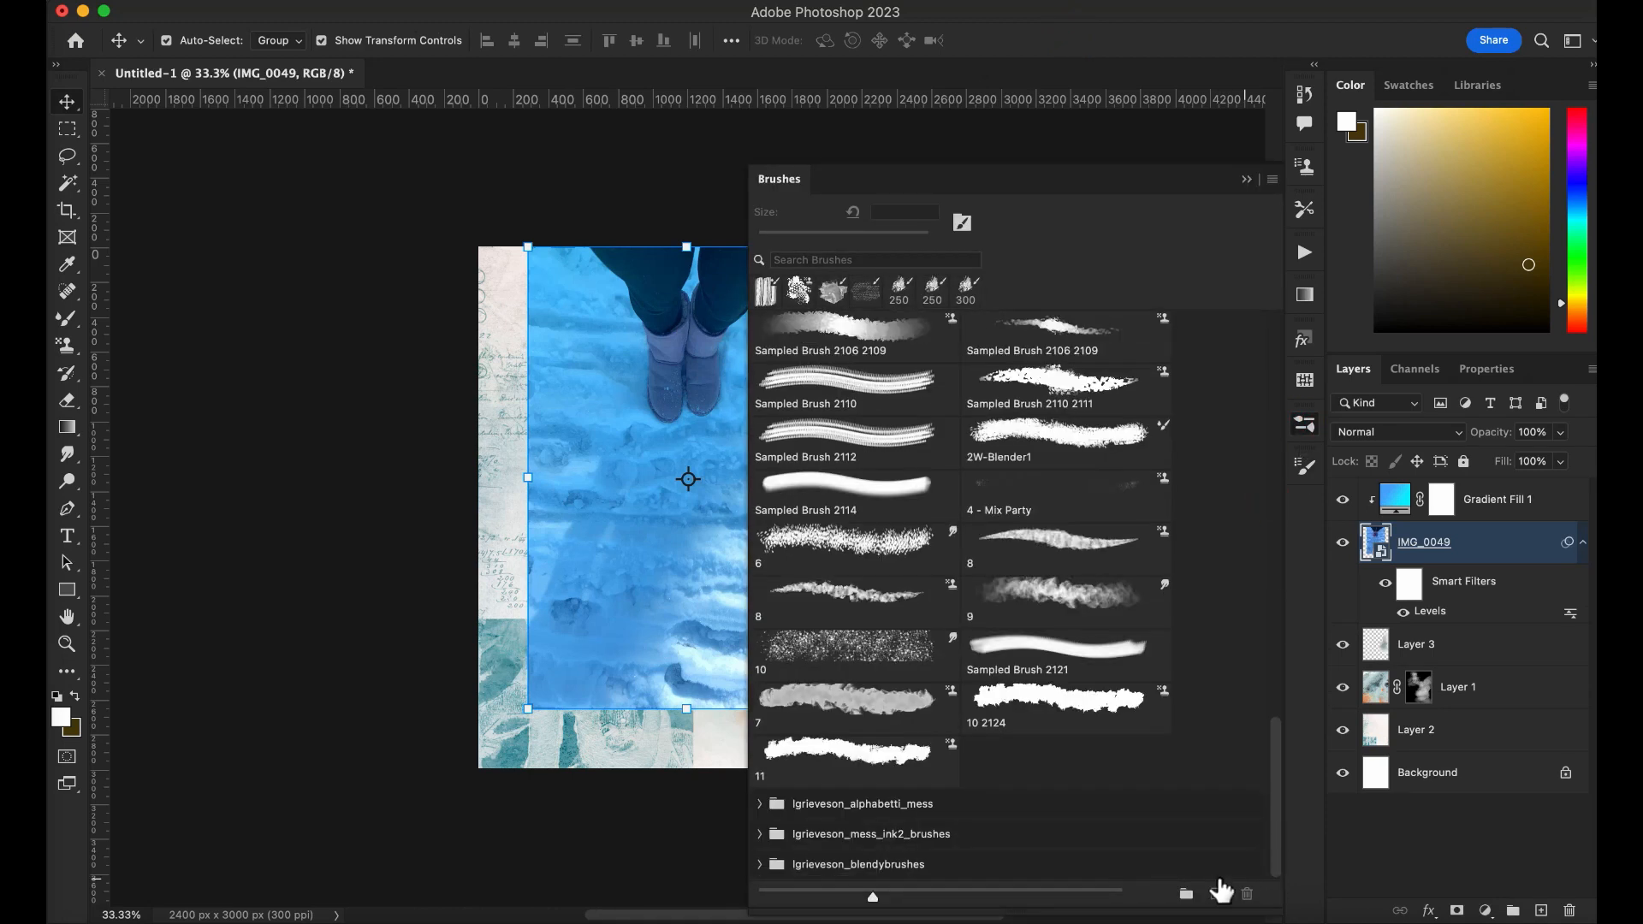
left_click_drag(1271, 711, 1271, 753)
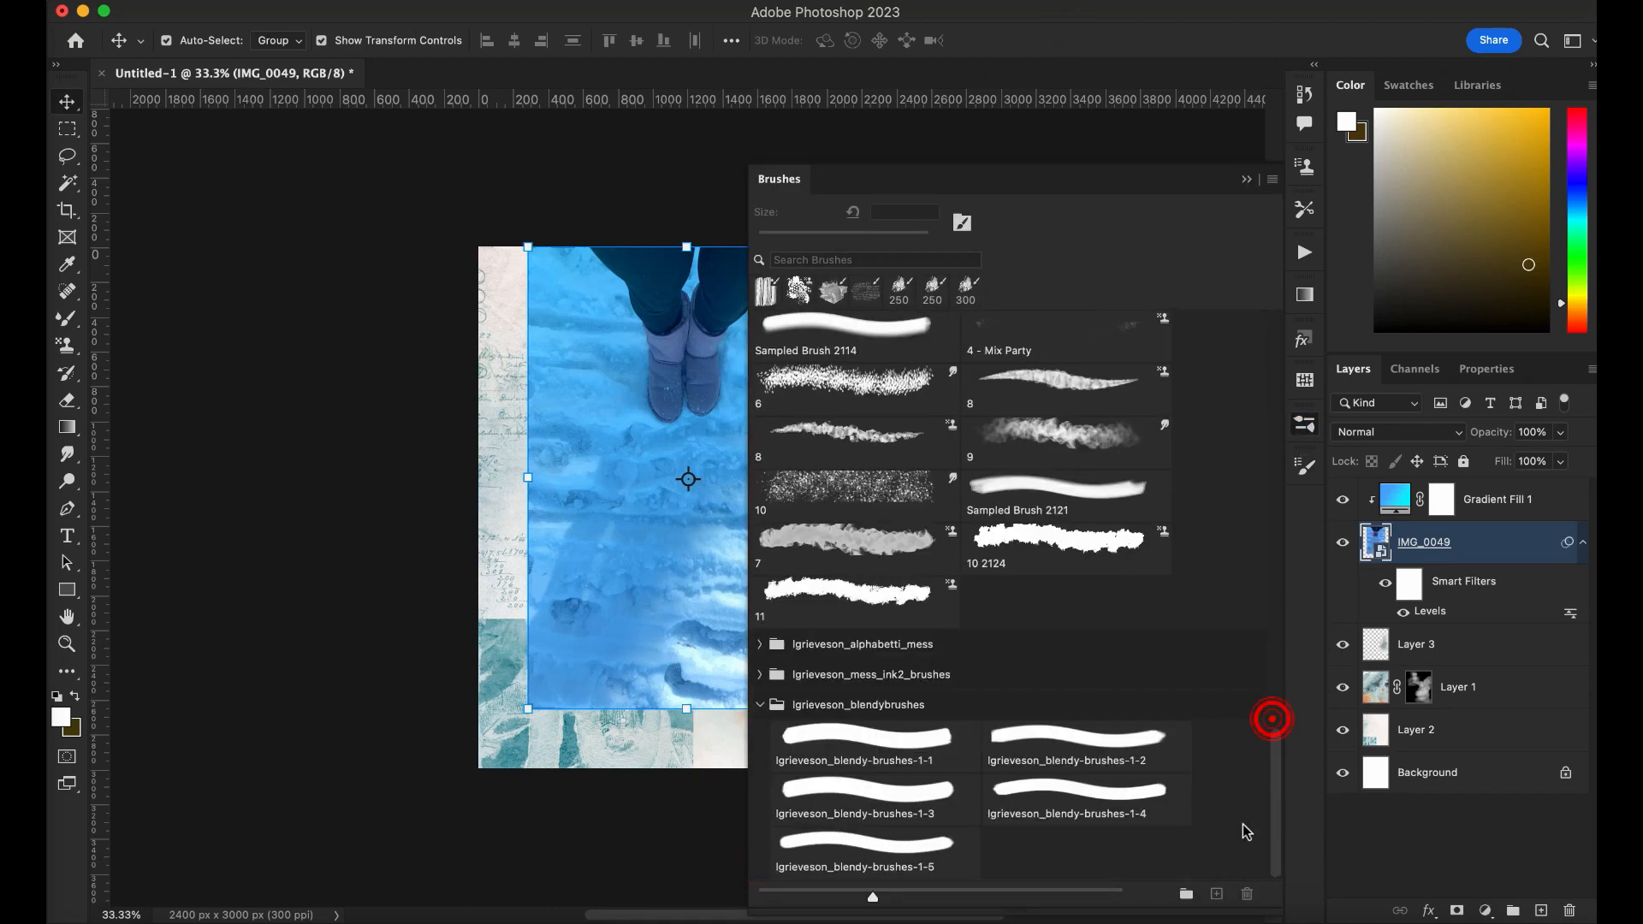
left_click(931, 797)
left_click(1247, 179)
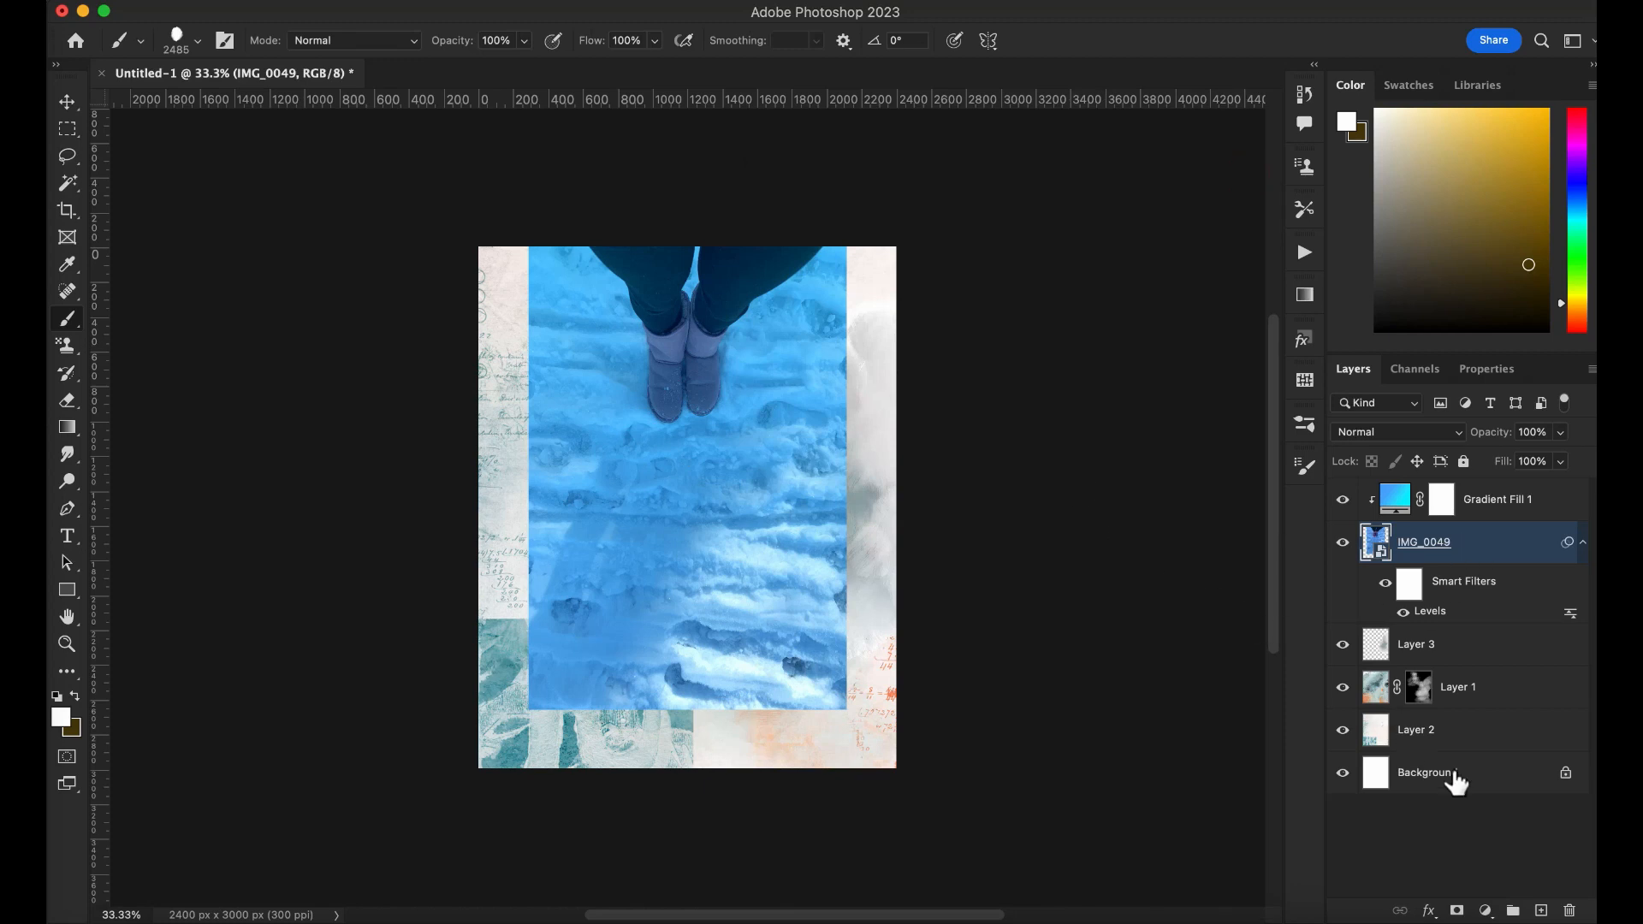
left_click(1457, 910)
key("super+i")
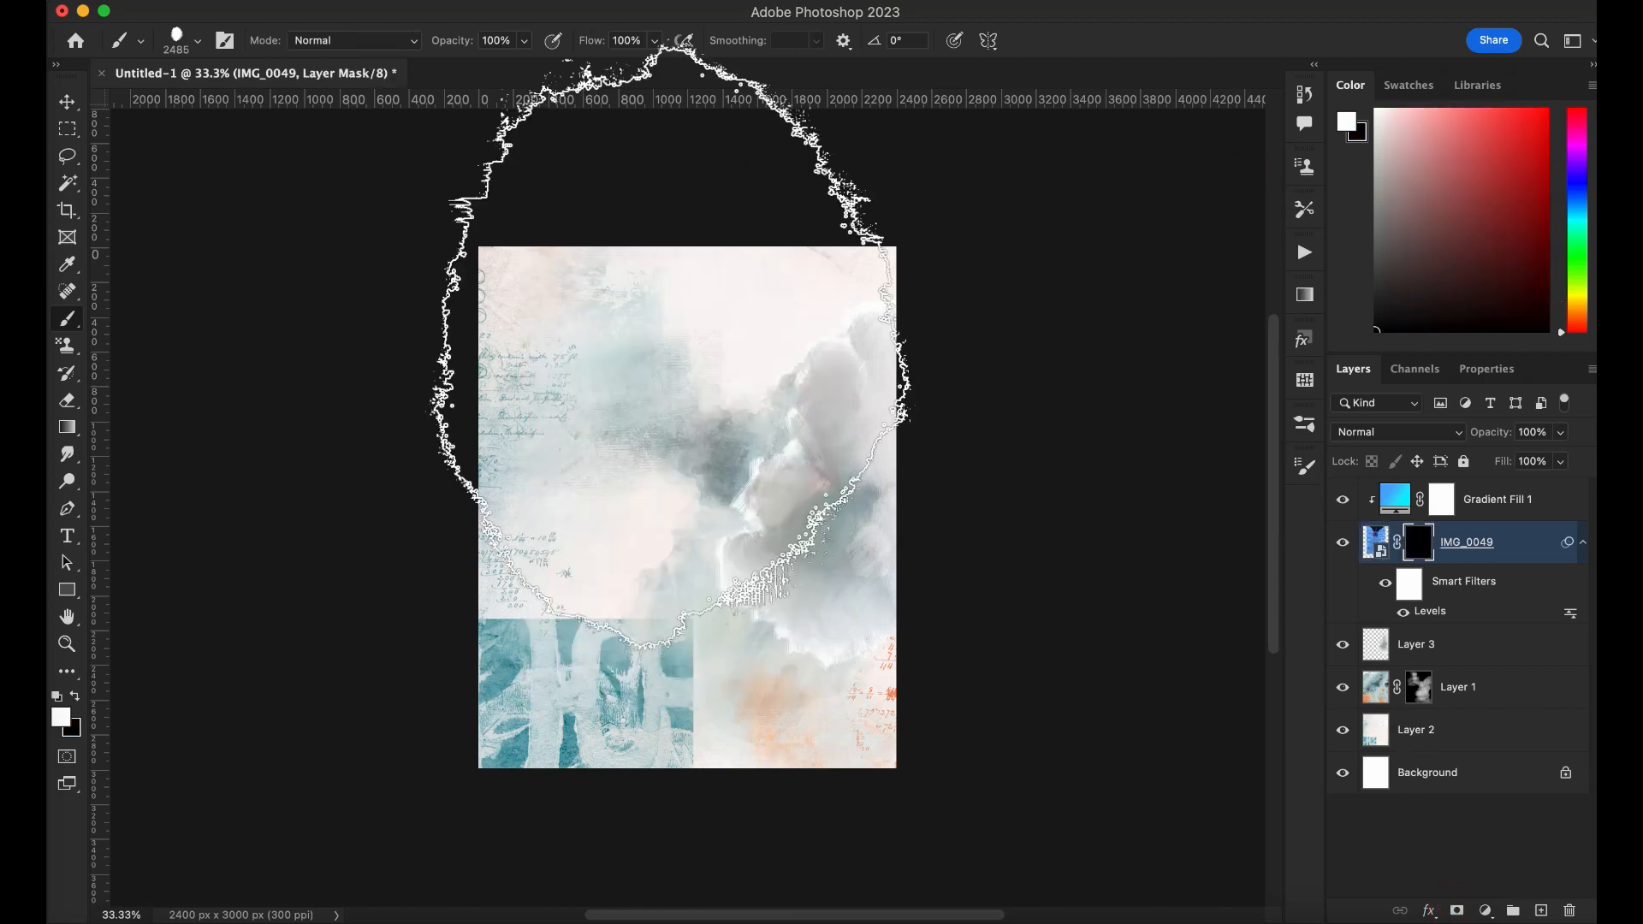
Reveal the boots and surrounding snow by painting white on the IMG_0049 mask with the brush reduced to 1900 px
key("bracketleft")
key("bracketleft")
key("bracketleft")
key("bracketleft")
key("bracketleft")
key("bracketleft")
key("super+equal")
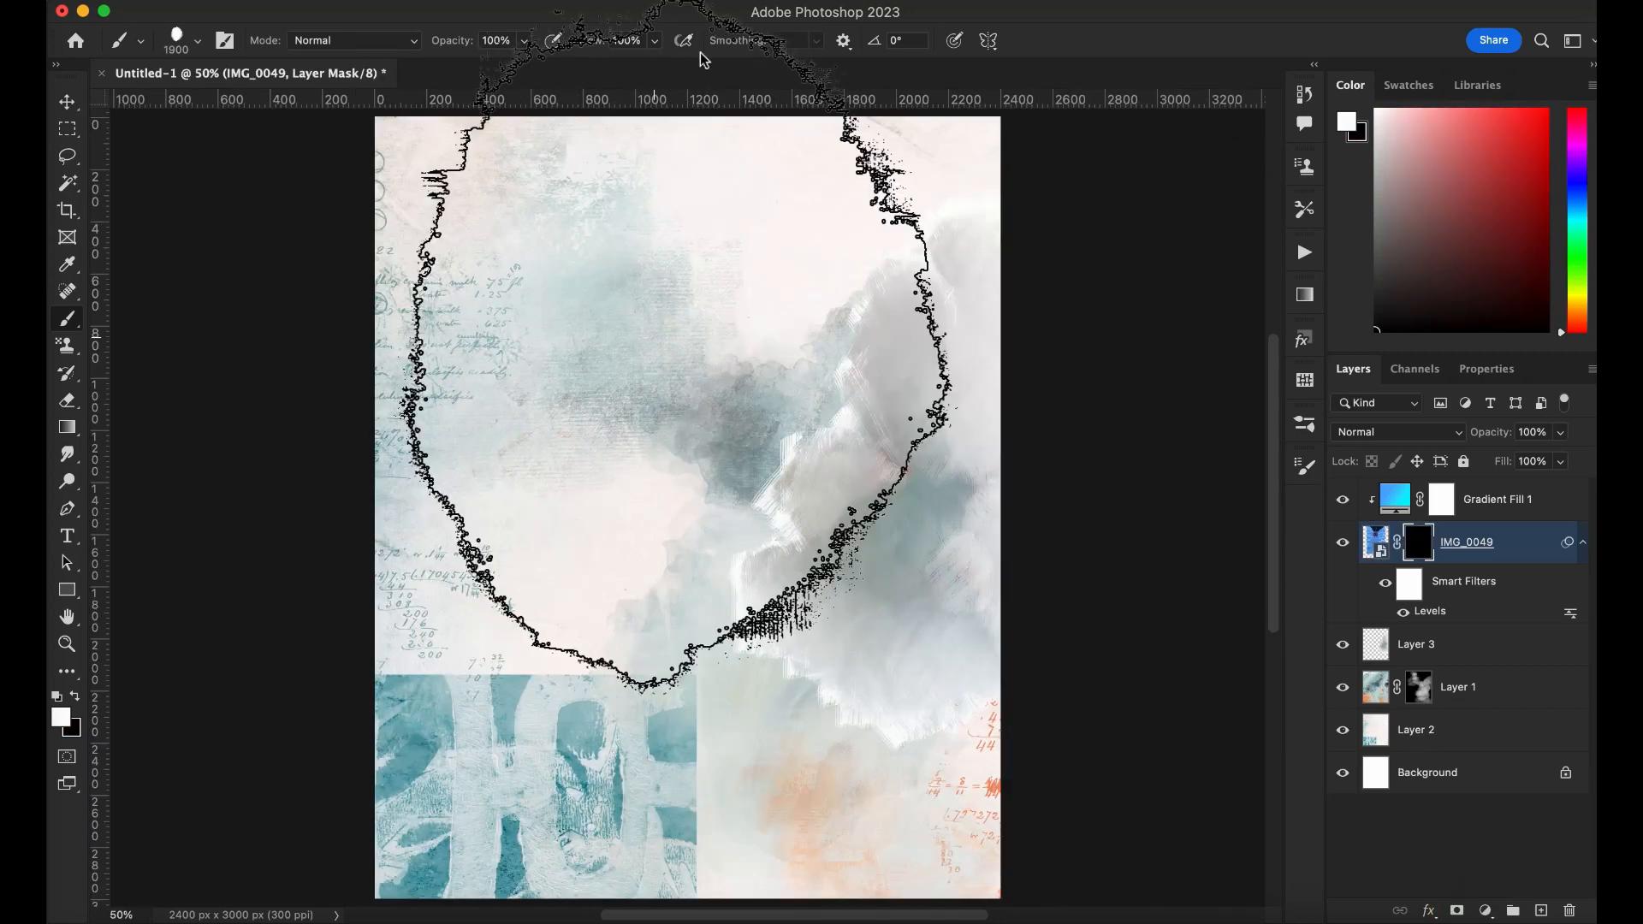
left_click_drag(757, 309, 728, 68)
left_click_drag(740, 368, 623, 458)
Choose a streaky 737 px brush and extend the photo's lower-right edge in white on its mask
left_click(1301, 467)
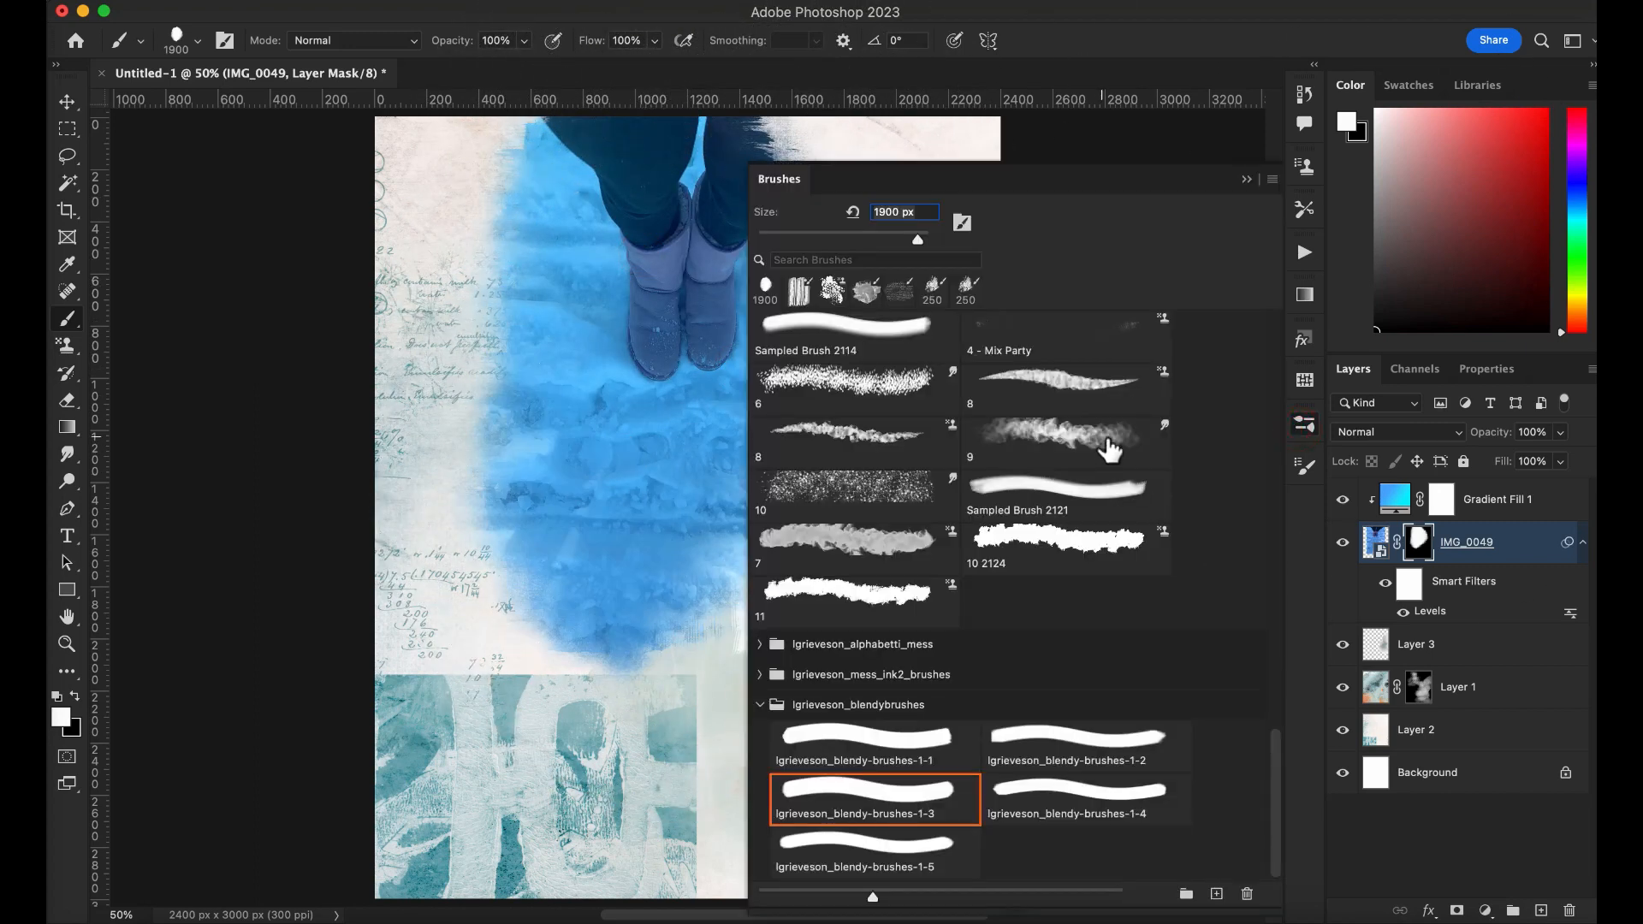
left_click_drag(1276, 758, 1260, 656)
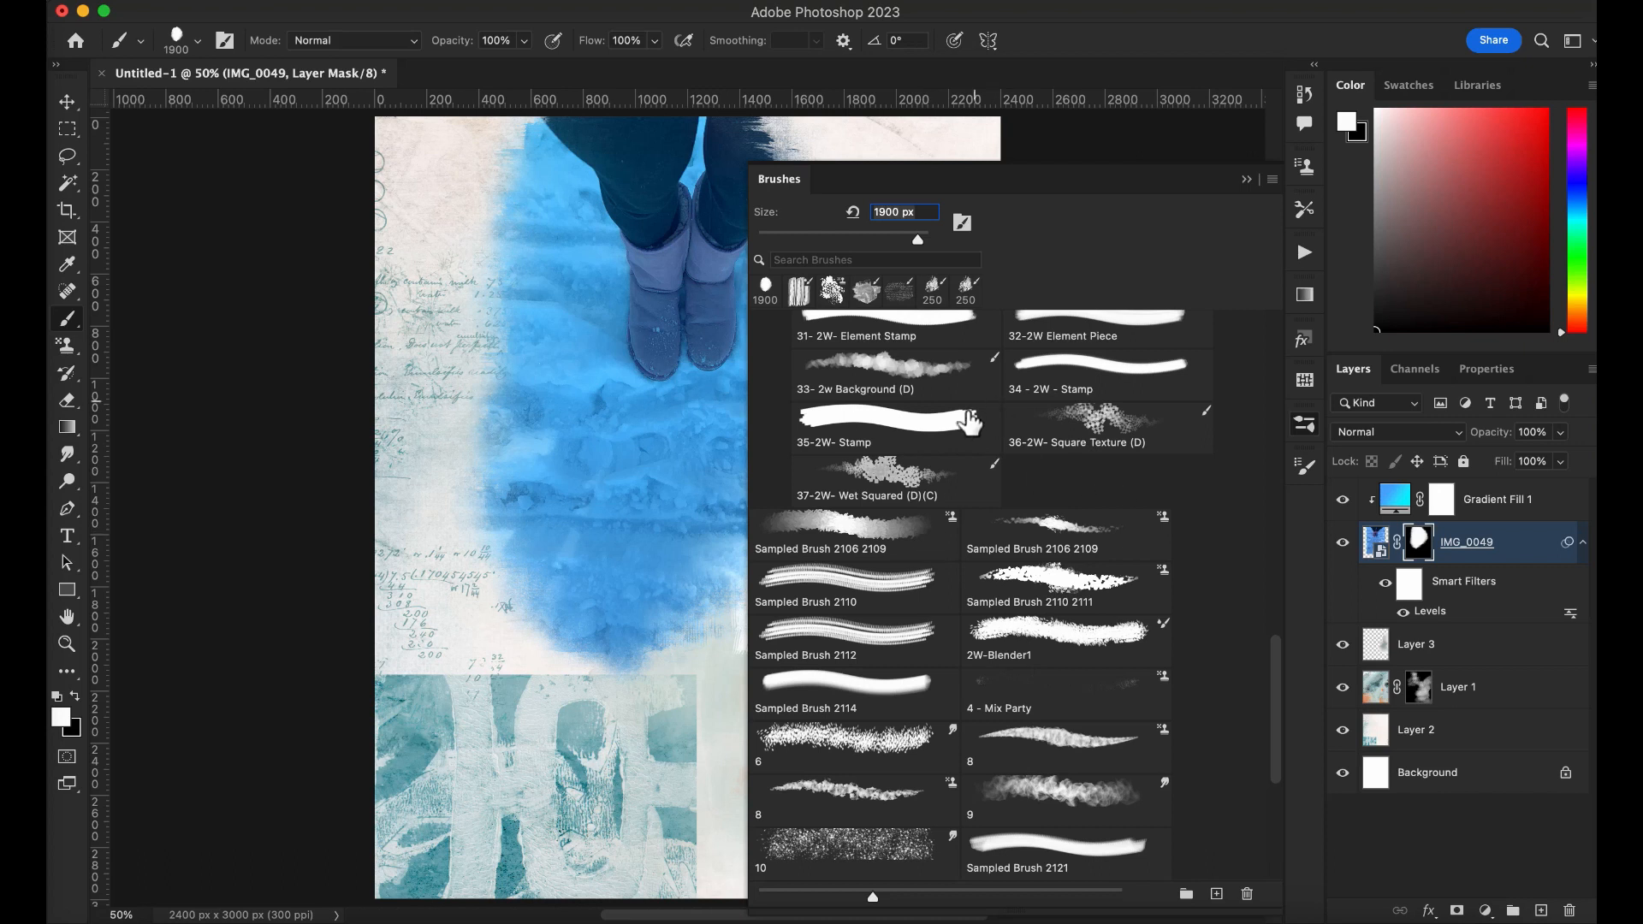
left_click(1101, 368)
left_click_drag(1276, 682, 1215, 402)
scroll(927, 779, "up", 2)
left_click(1246, 179)
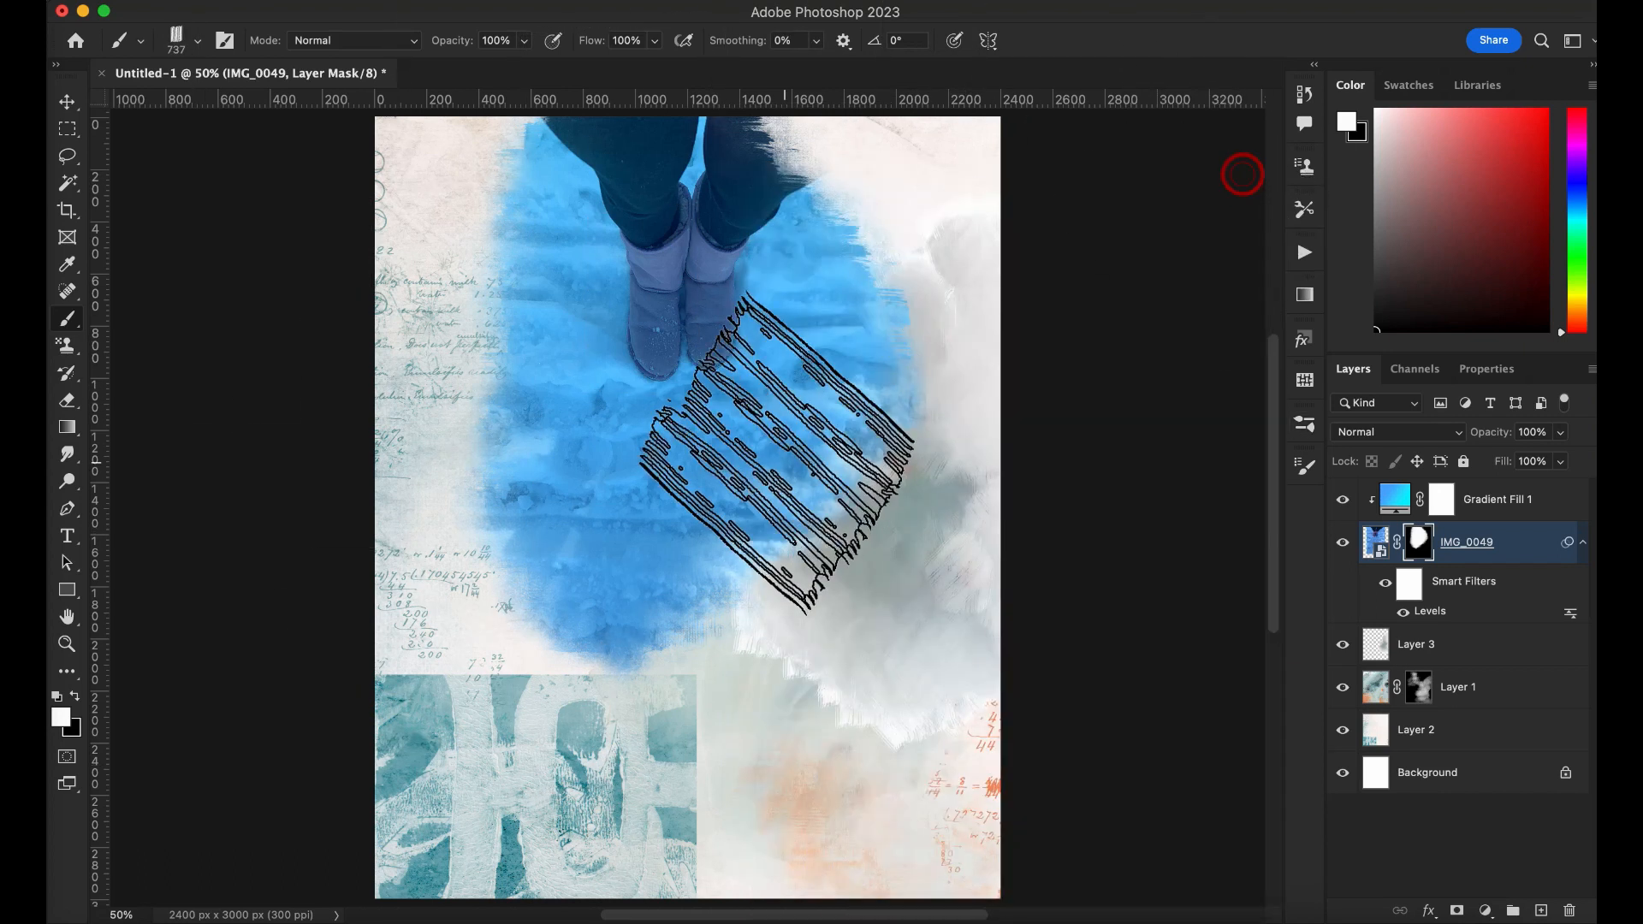
left_click(798, 475)
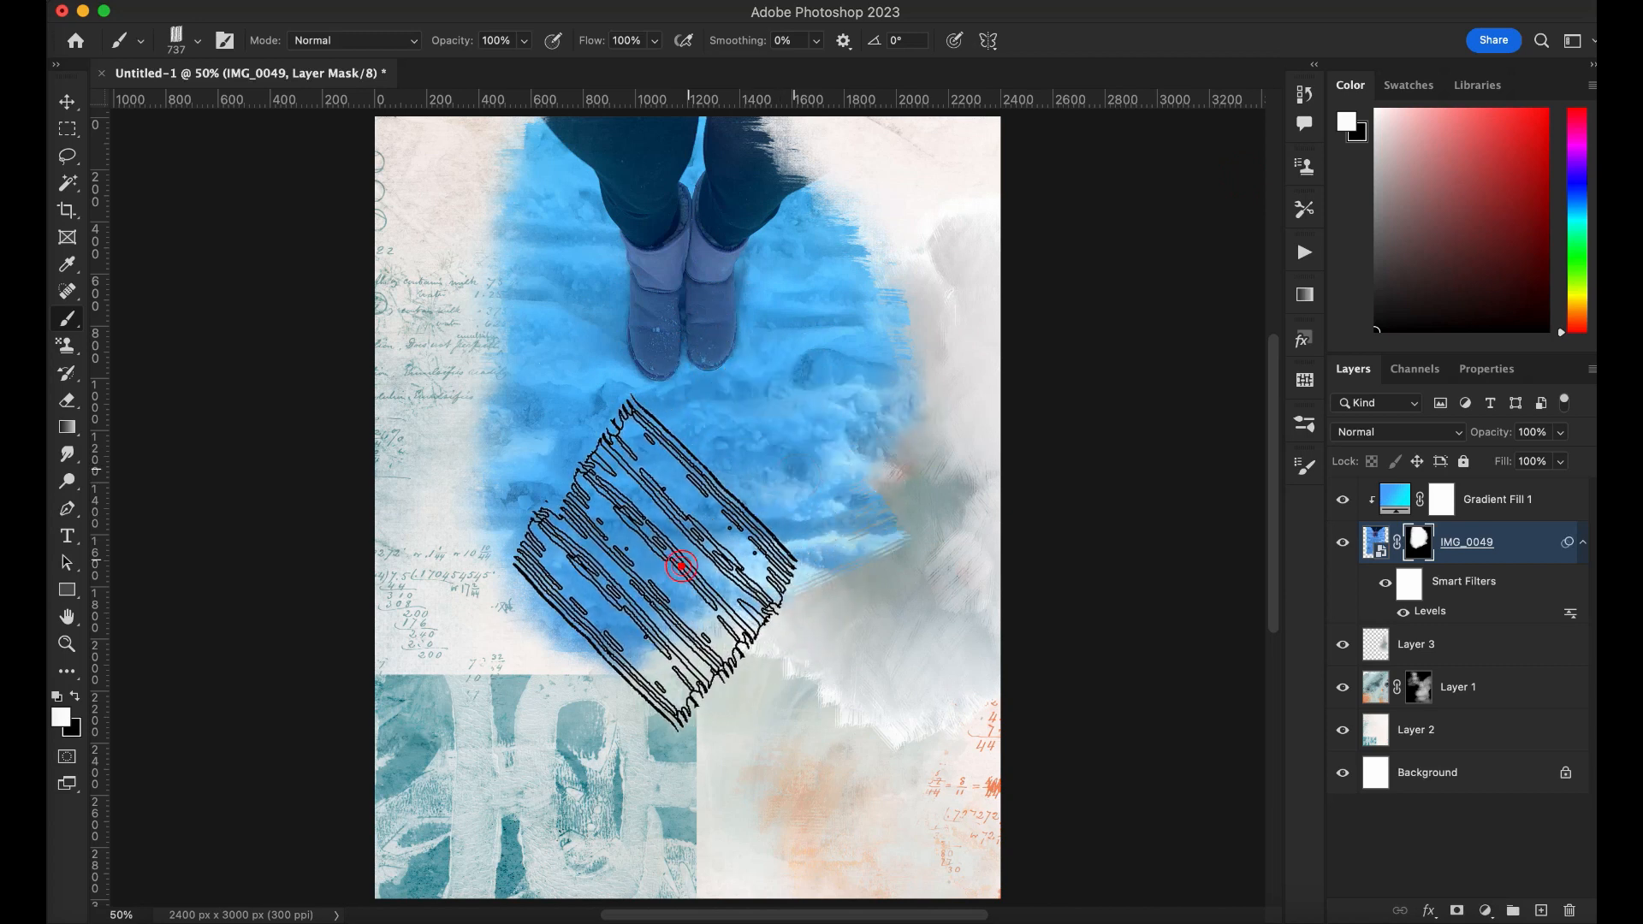
Roughen the photo's lower-left and side edges with black streaky strokes on its mask, painting white to restore the upper leg area
key("x")
mouse_move(589, 606)
left_mouse_down()
mouse_move(554, 631)
mouse_move(662, 623)
mouse_move(539, 566)
mouse_move(477, 329)
left_mouse_up()
left_click(770, 158)
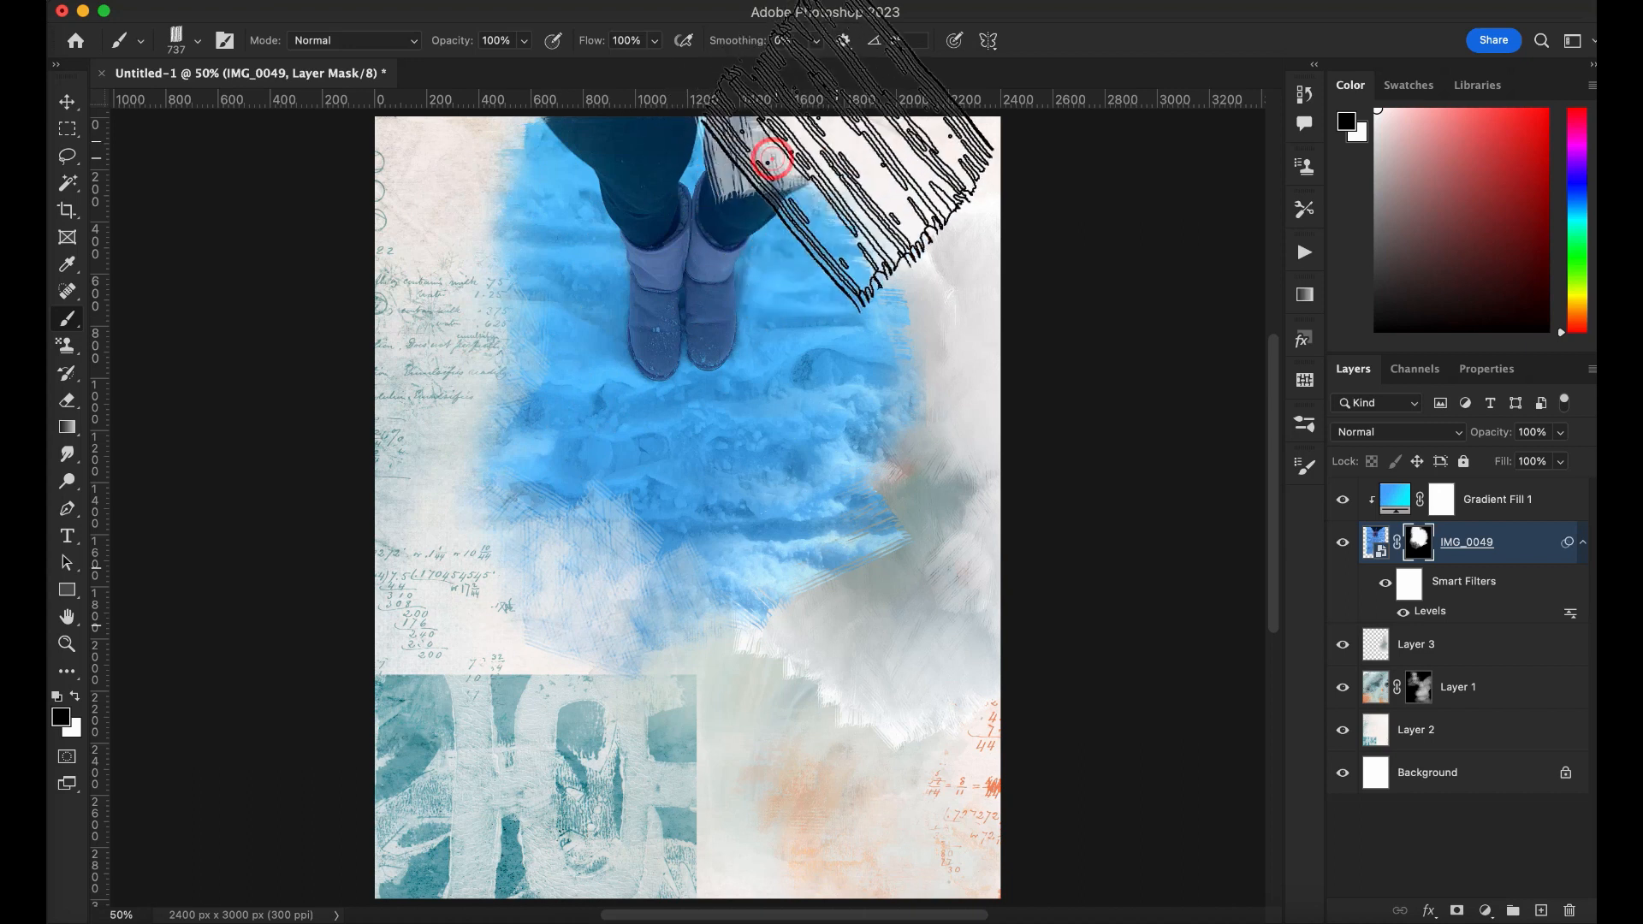
key("x")
left_click(738, 163)
key("x")
mouse_move(847, 330)
left_mouse_down()
mouse_move(869, 327)
mouse_move(860, 432)
left_mouse_up()
left_click_drag(539, 486, 513, 307)
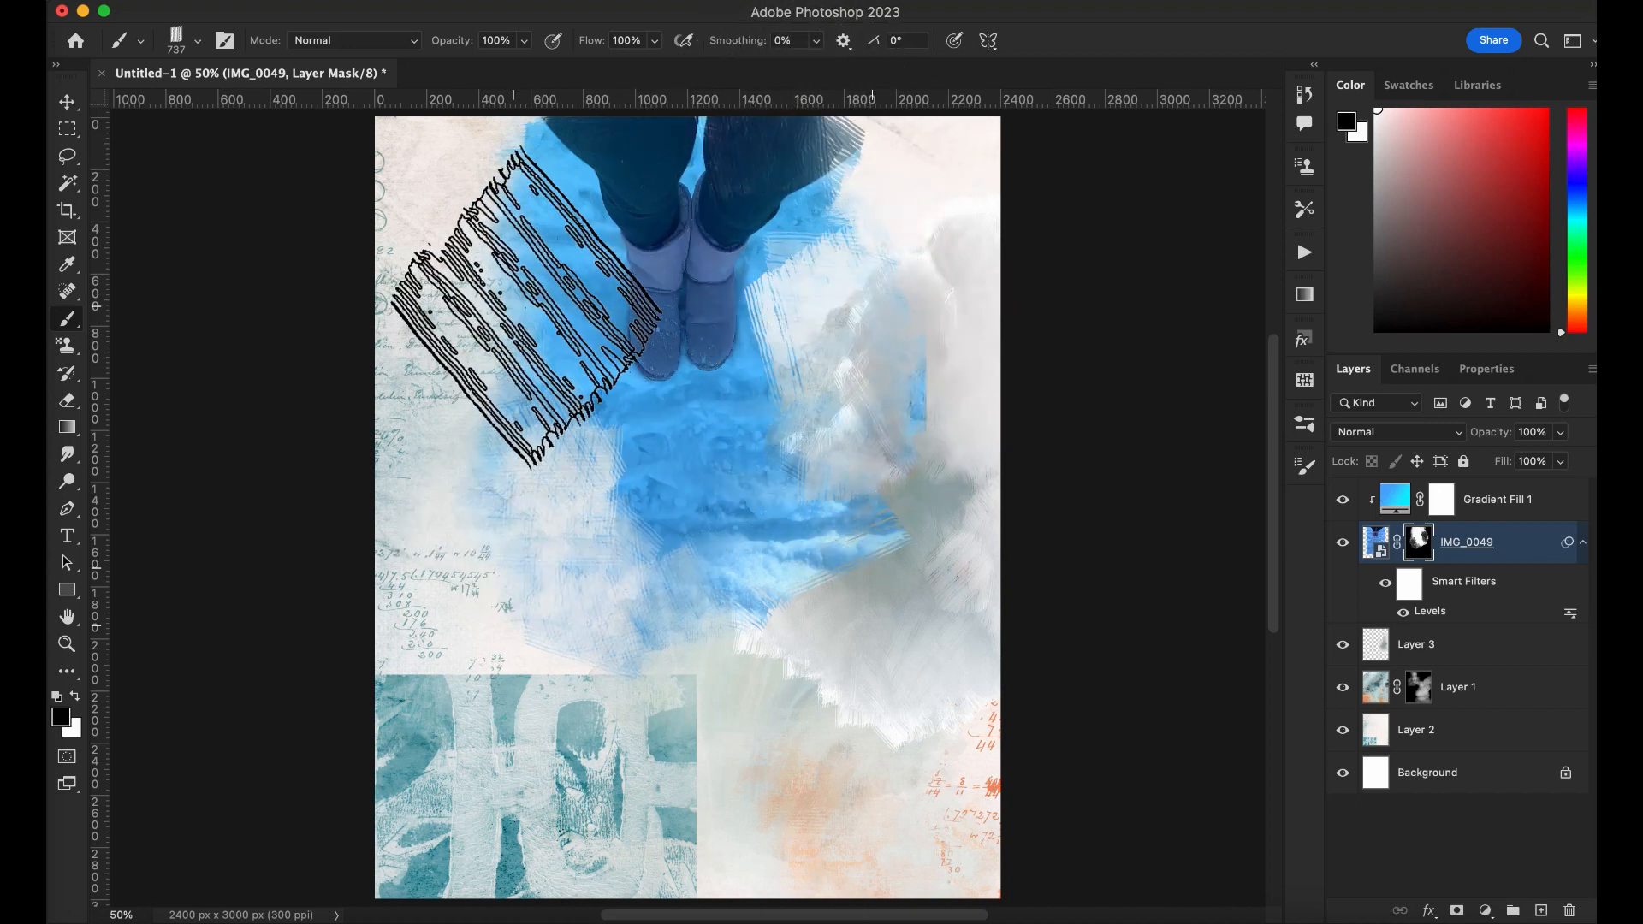
Soften the photo's side and lower edges on its mask with white and black dabs of a 737 px 2W_waterblends1 brush
left_click(1304, 423)
left_click(801, 415)
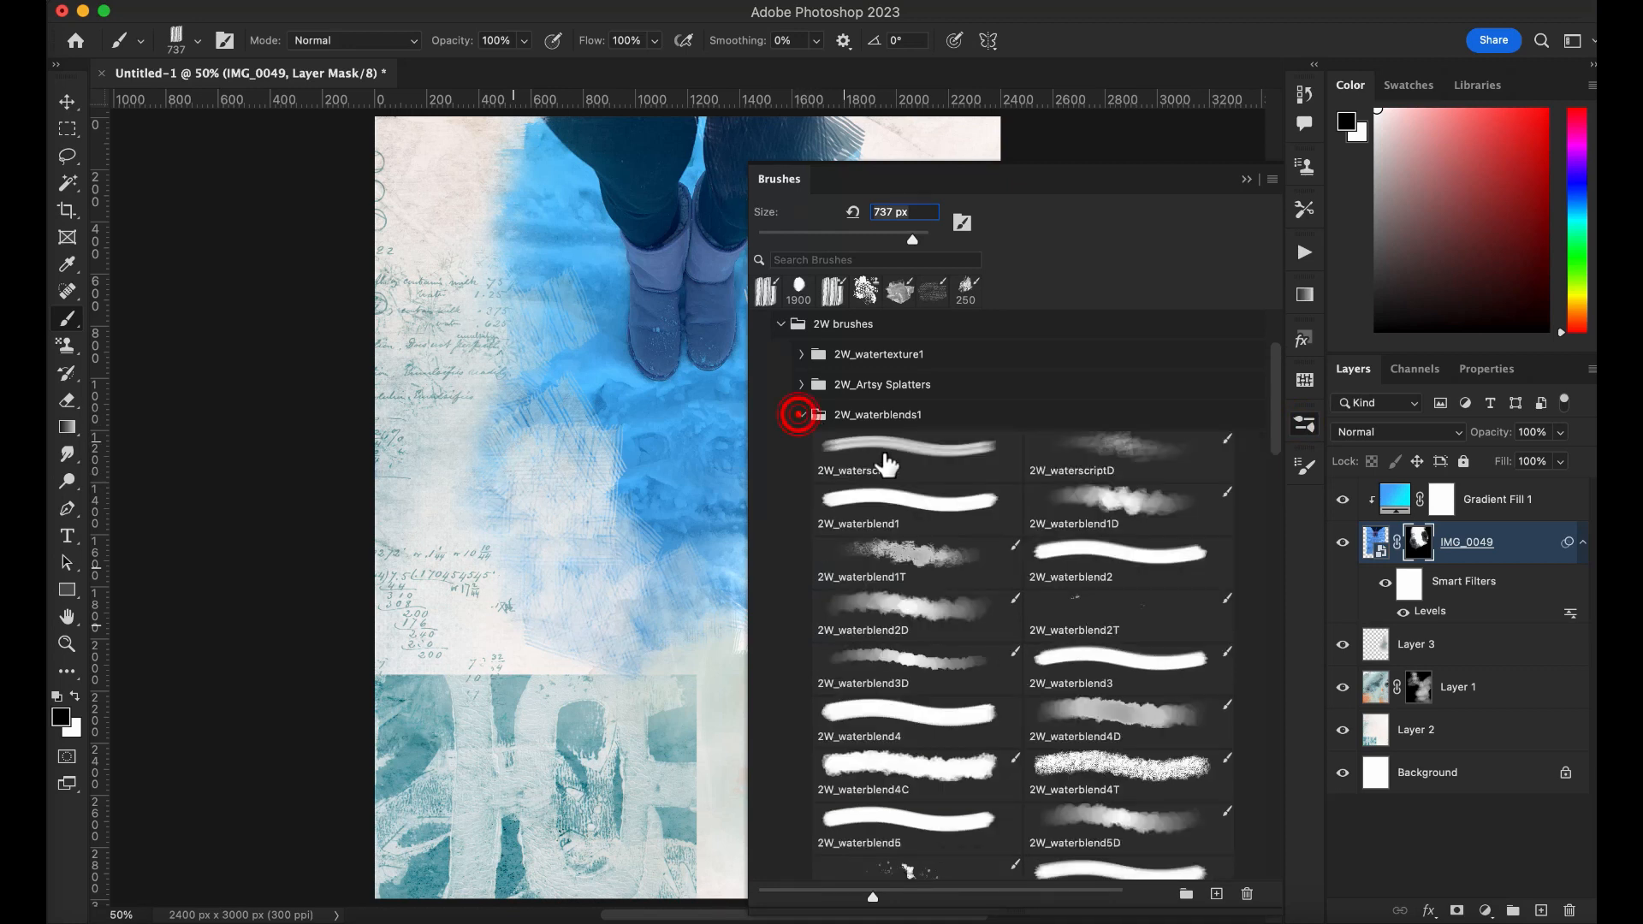
left_click(1245, 178)
left_click(788, 330)
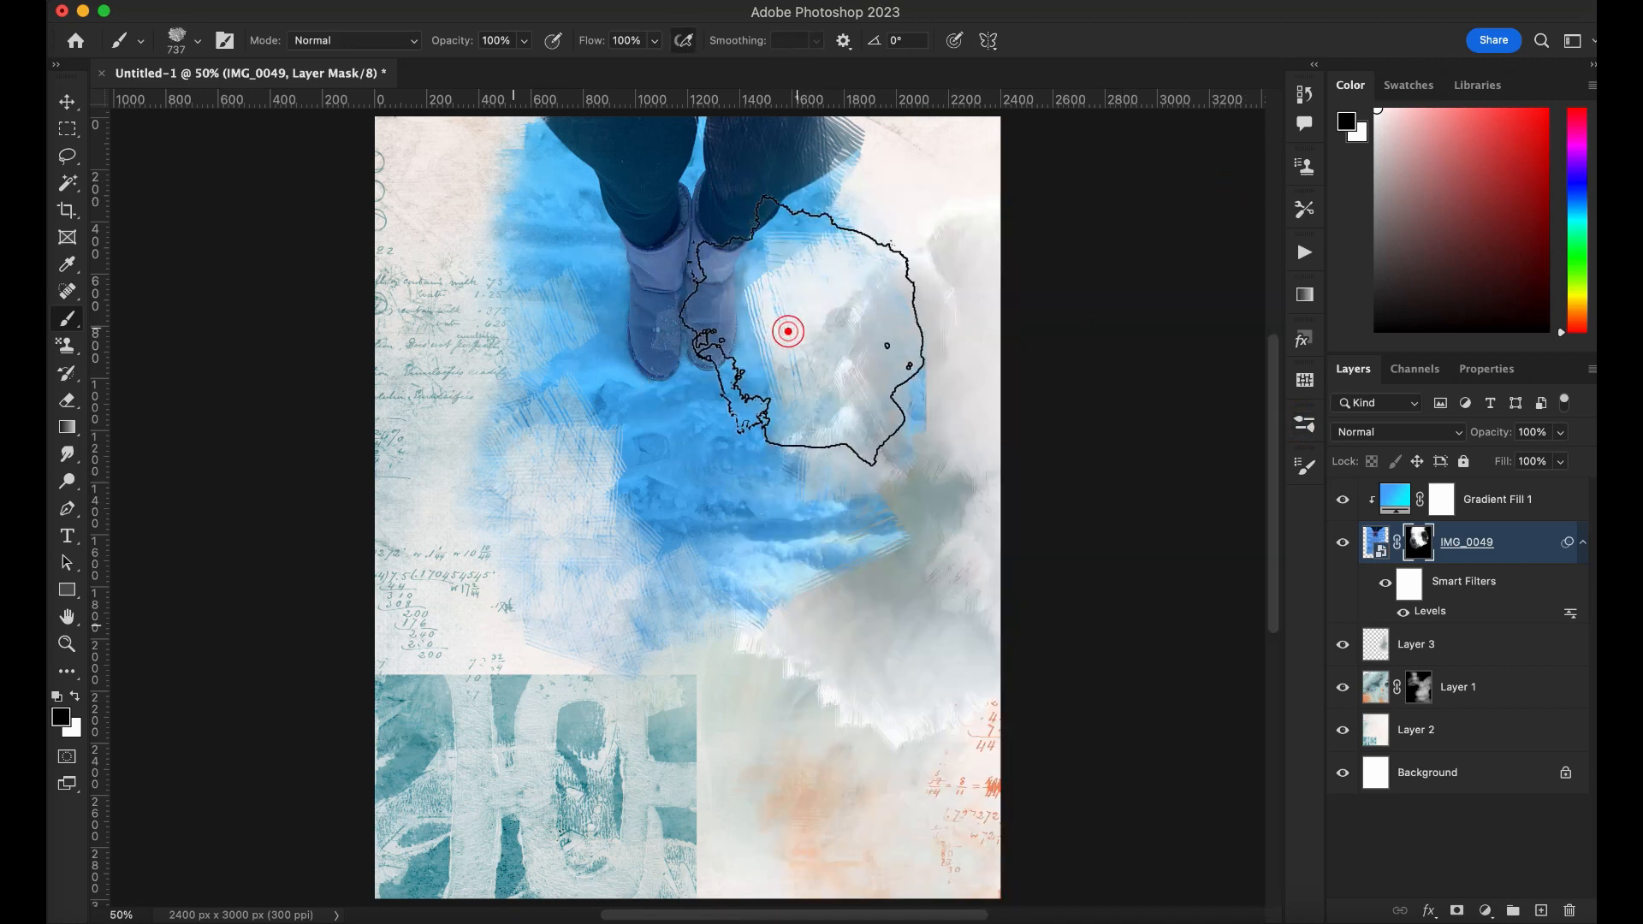
key("x")
left_click(789, 338)
mouse_move(807, 255)
left_mouse_down()
mouse_move(800, 415)
mouse_move(615, 438)
mouse_move(587, 328)
mouse_move(586, 222)
mouse_move(789, 176)
mouse_move(834, 342)
mouse_move(753, 513)
mouse_move(665, 531)
mouse_move(695, 518)
mouse_move(733, 415)
mouse_move(831, 407)
mouse_move(814, 522)
left_mouse_up()
key("x")
mouse_move(924, 282)
left_mouse_down()
mouse_move(975, 337)
mouse_move(972, 249)
left_mouse_up()
mouse_move(550, 477)
left_mouse_down()
mouse_move(550, 587)
mouse_move(752, 624)
mouse_move(689, 377)
left_mouse_up()
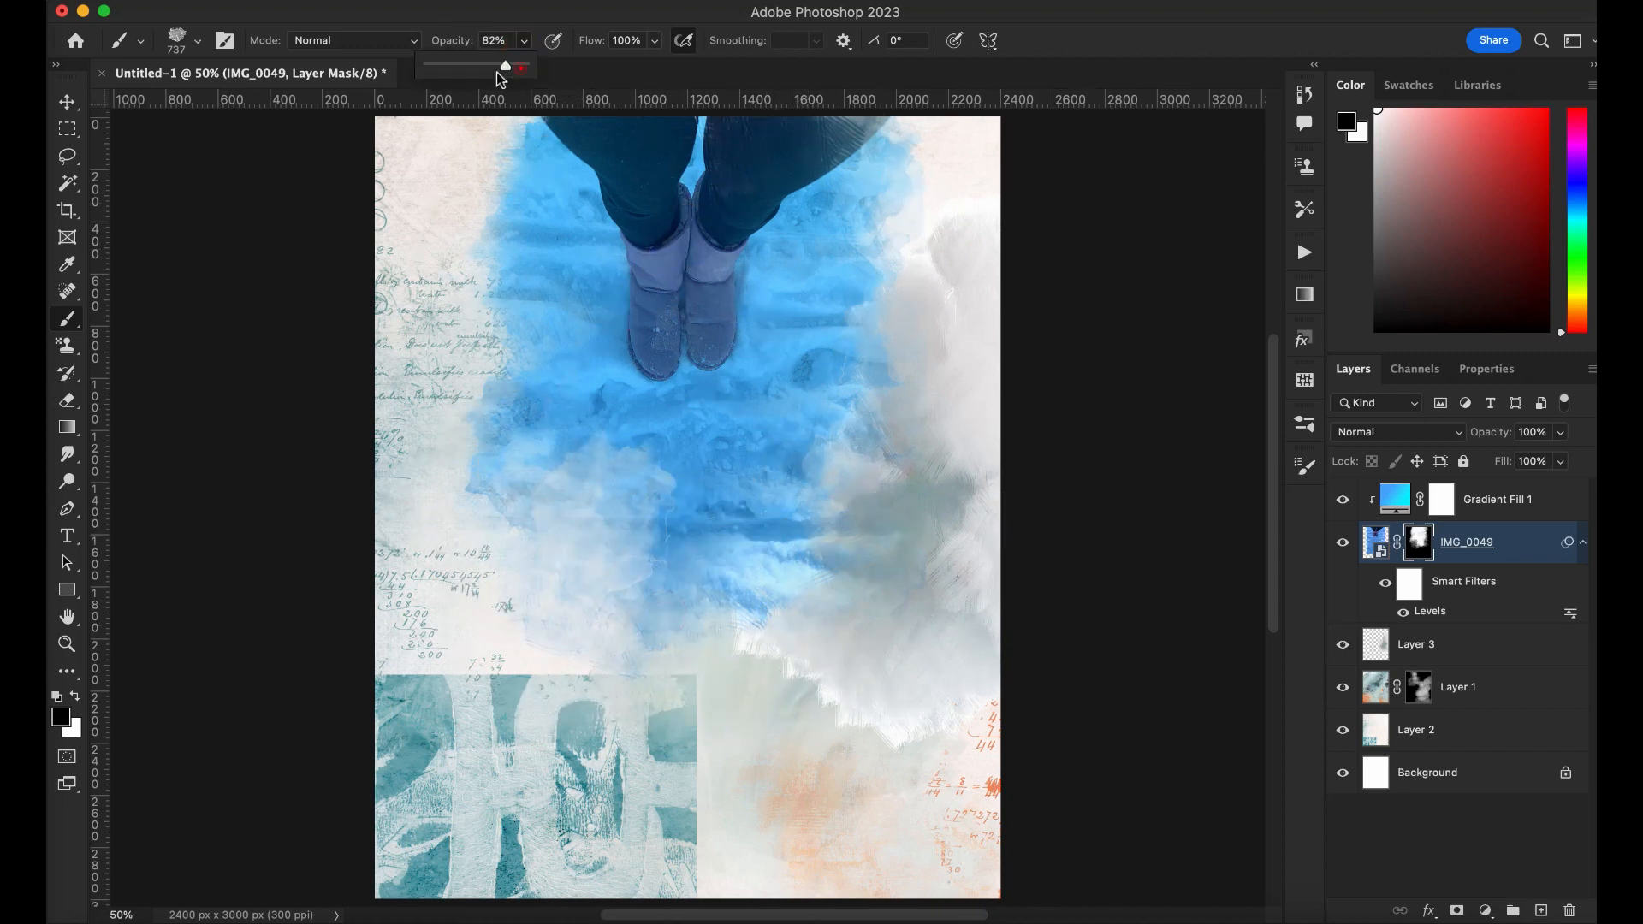
Lower the brush opacity to 66% and refine the photo's left and lower-left mask edge with alternating white and black dabs
left_click_drag(519, 66, 490, 66)
key("x")
left_click(662, 481)
key("x")
left_click(535, 451)
left_click(471, 383)
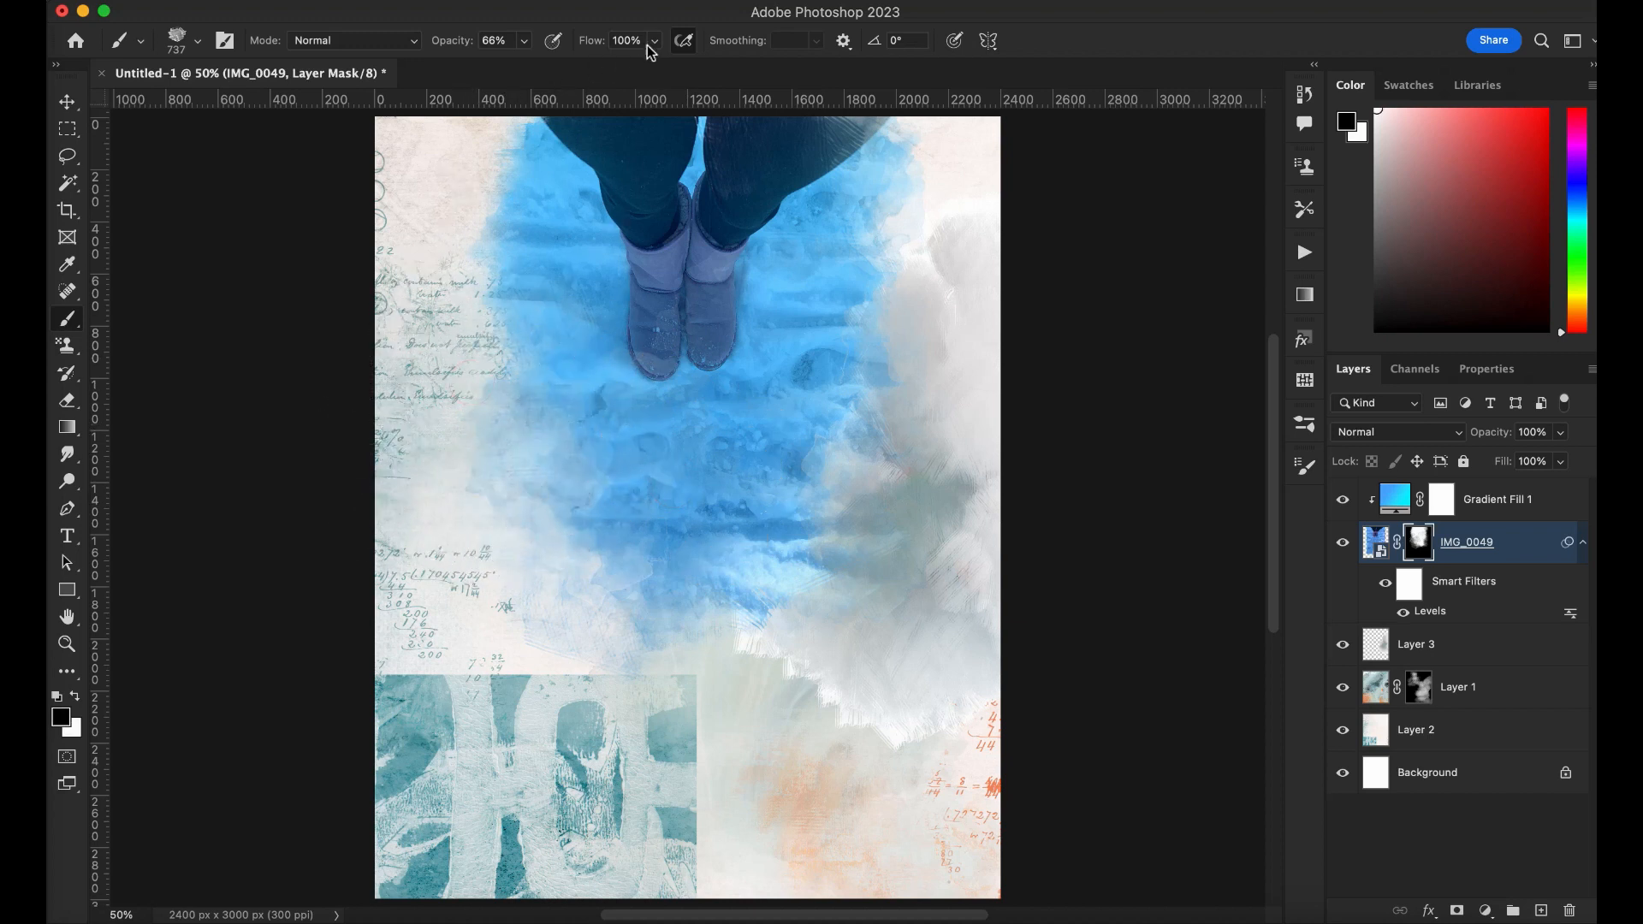
key("x")
key("x")
left_click(435, 343)
left_click(400, 324)
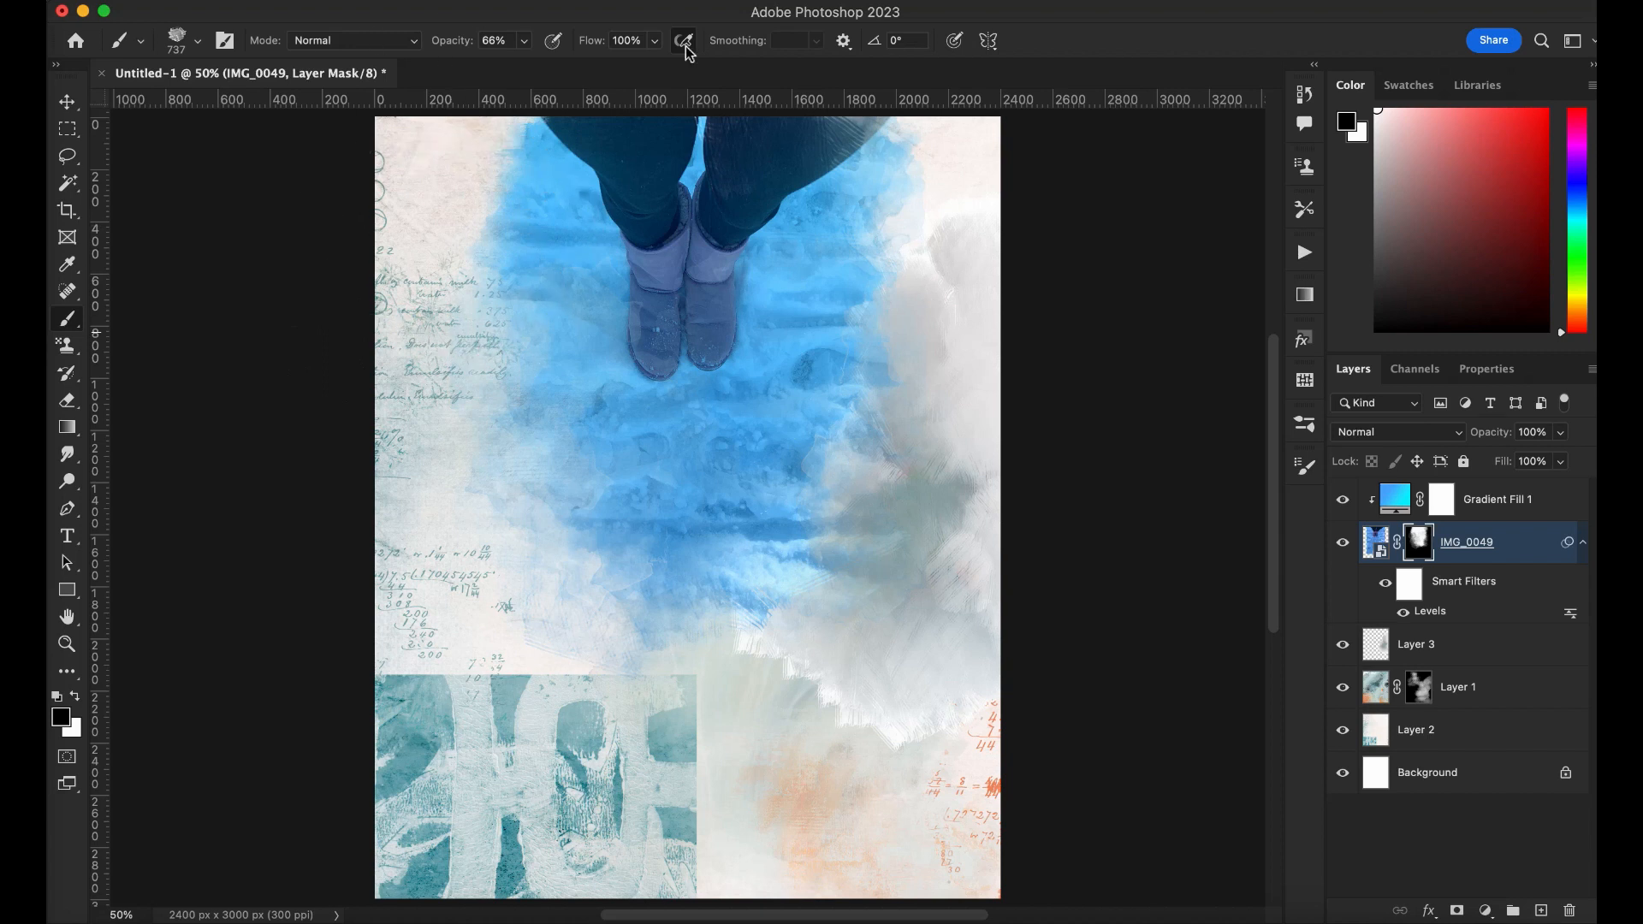
Apply a Brightness/Contrast adjustment with brightness -29 to the IMG_0049 layer mask
left_click(274, 2)
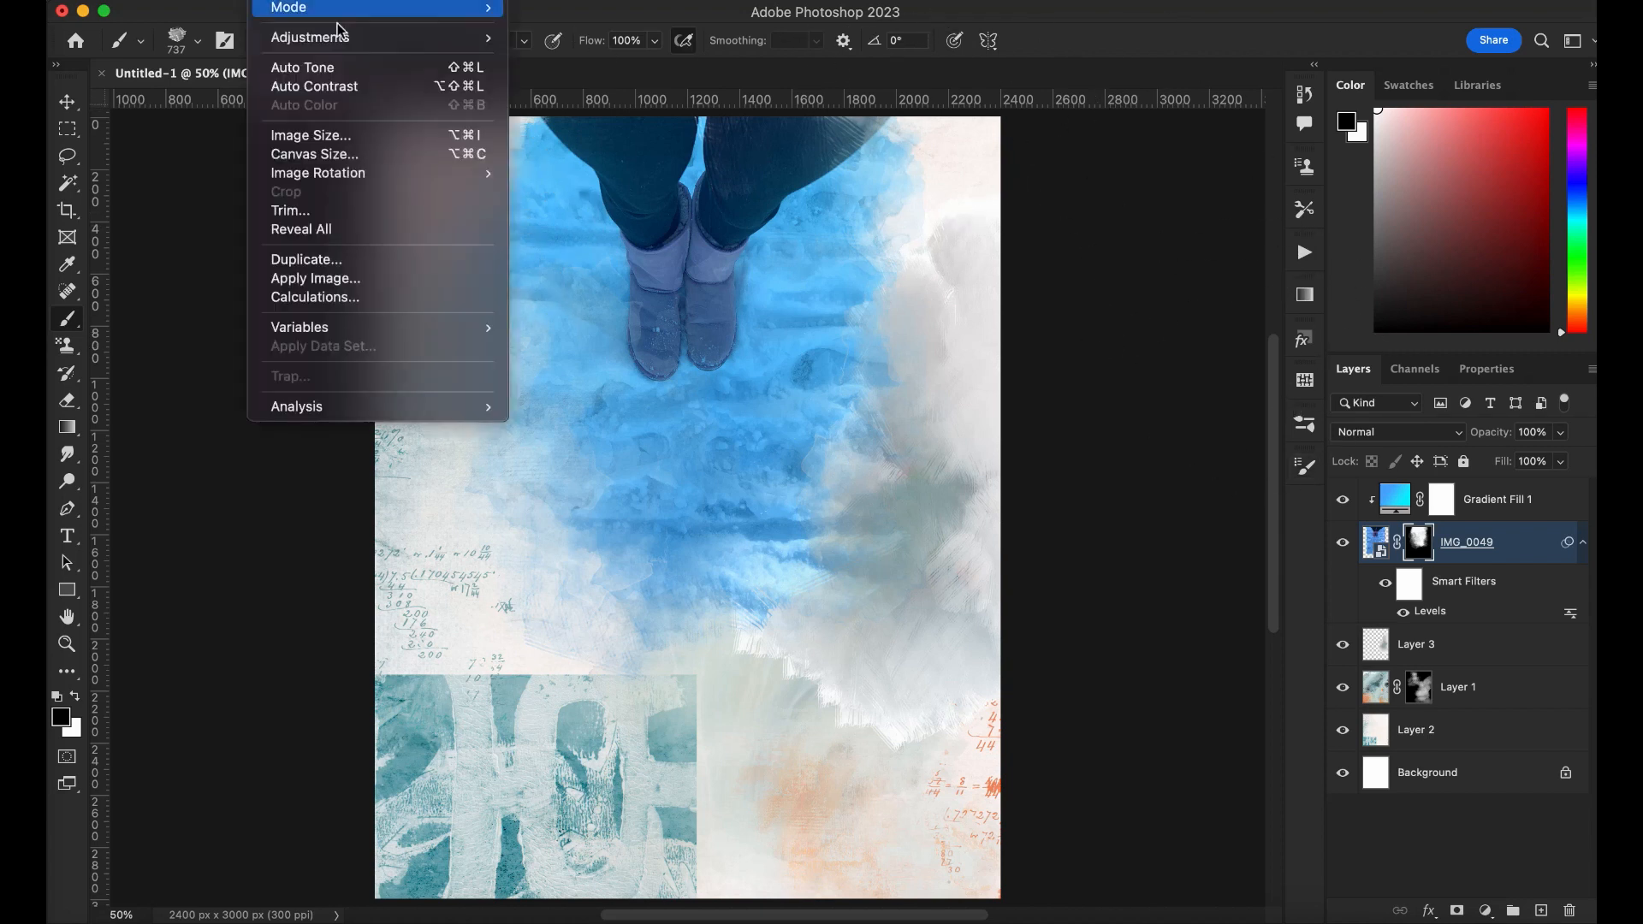
mouse_move(385, 36)
left_click(599, 37)
left_click_drag(777, 289, 738, 293)
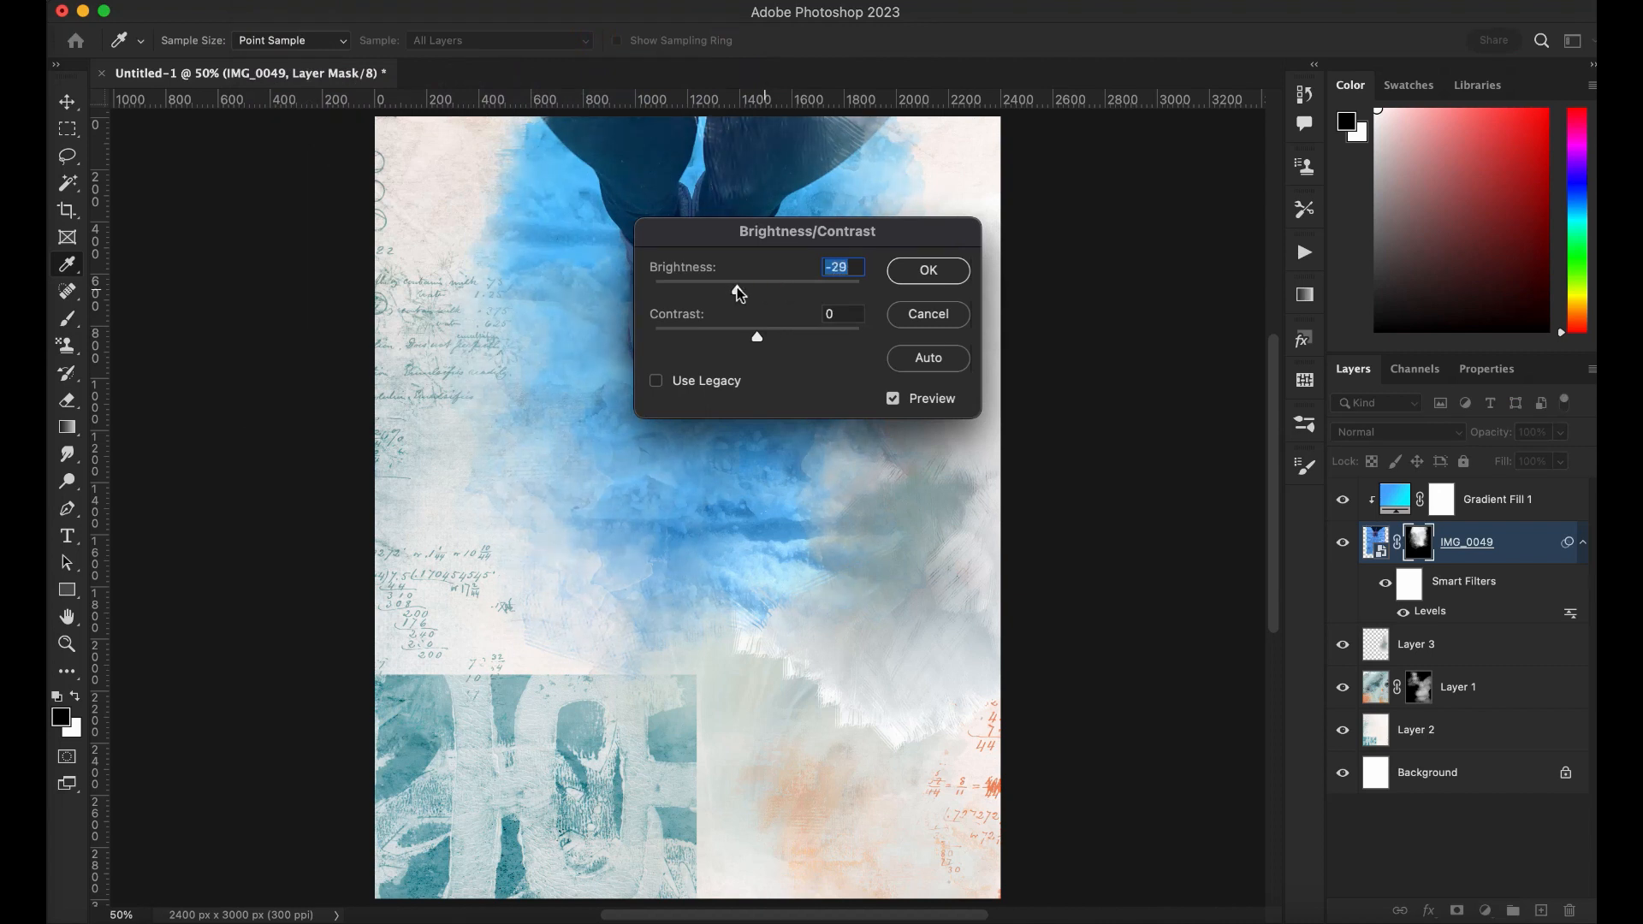
left_click(929, 270)
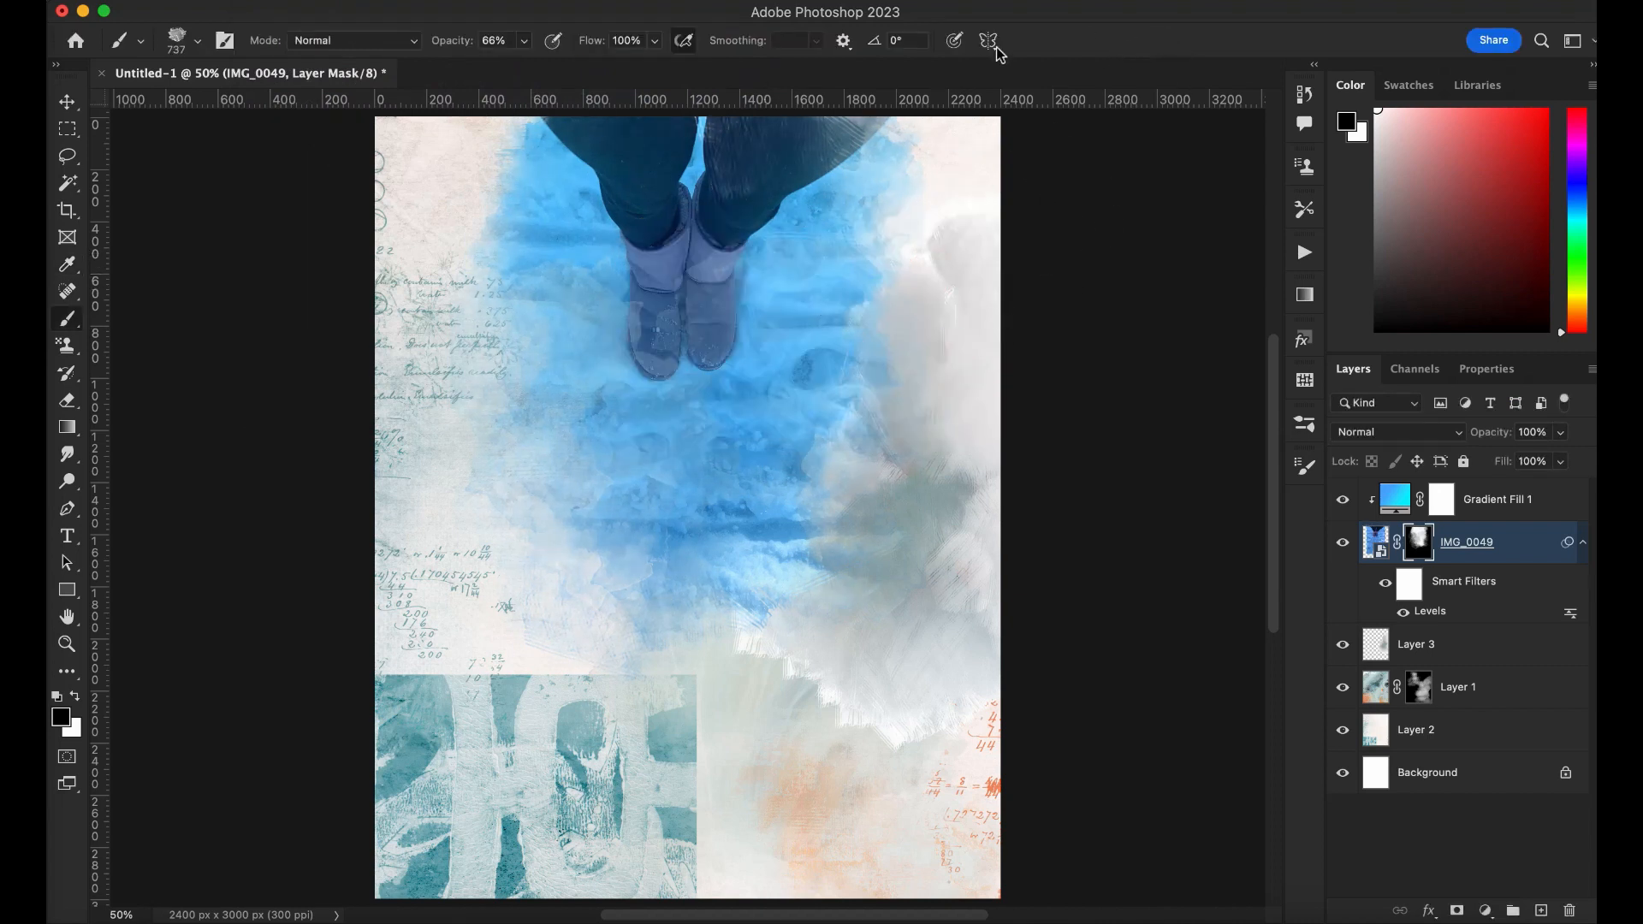
Switch to Adobe Bridge, browse the winter-retreat element folders and open lgrieveson-winter-retreat-mm-6.png from the lgrieveson-winter-retreat-mm folder
left_click(864, 916)
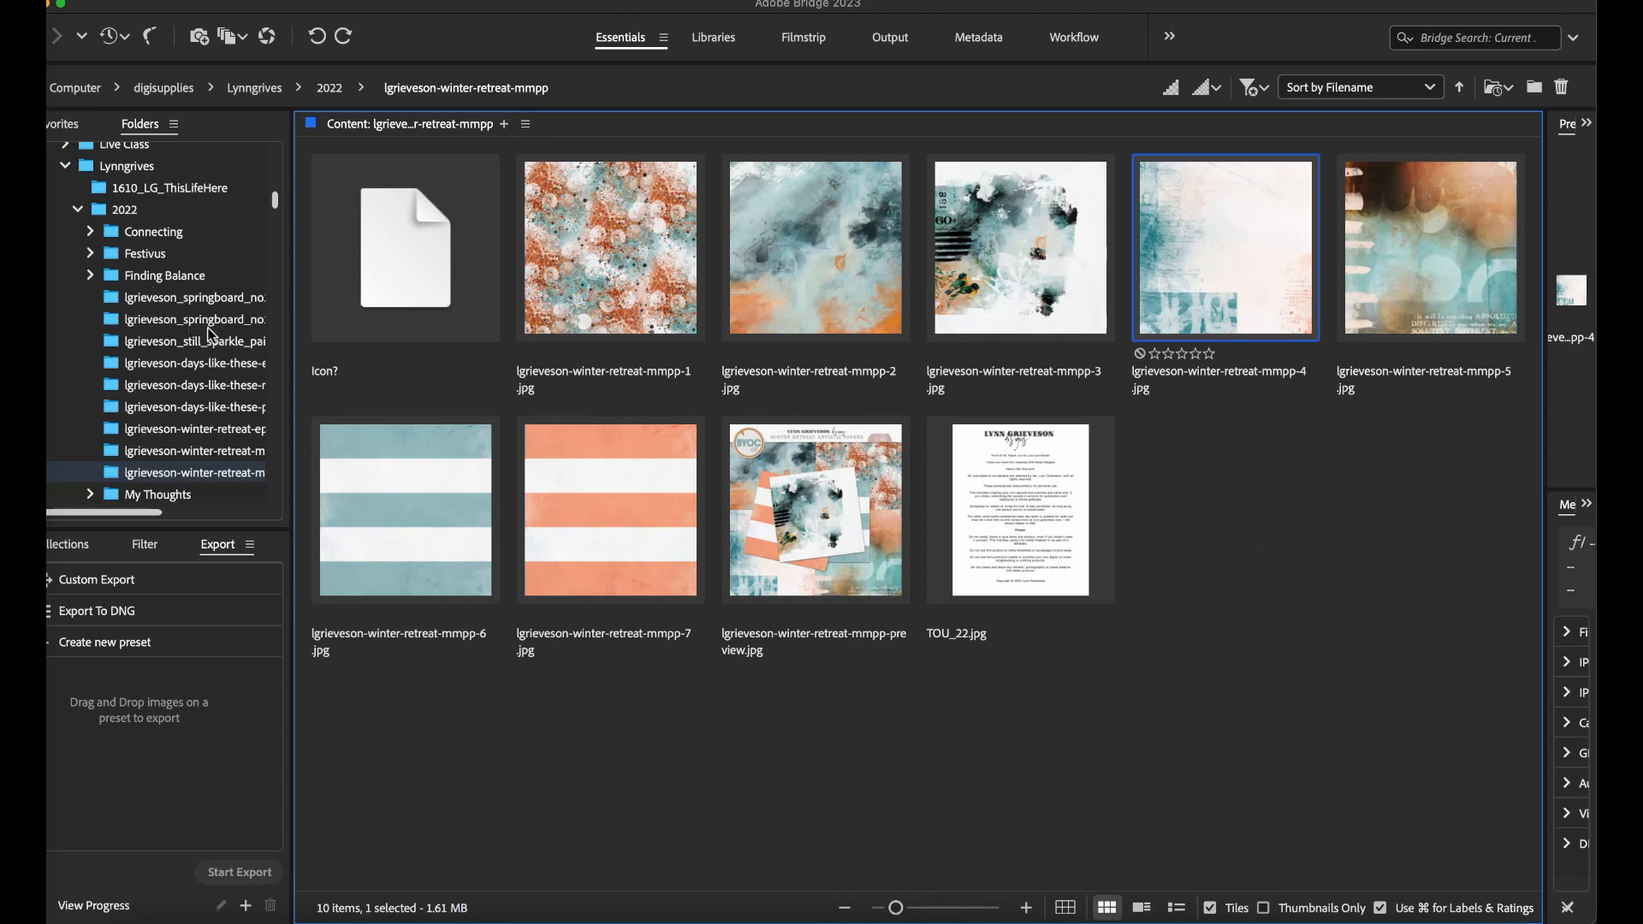
left_click(245, 429)
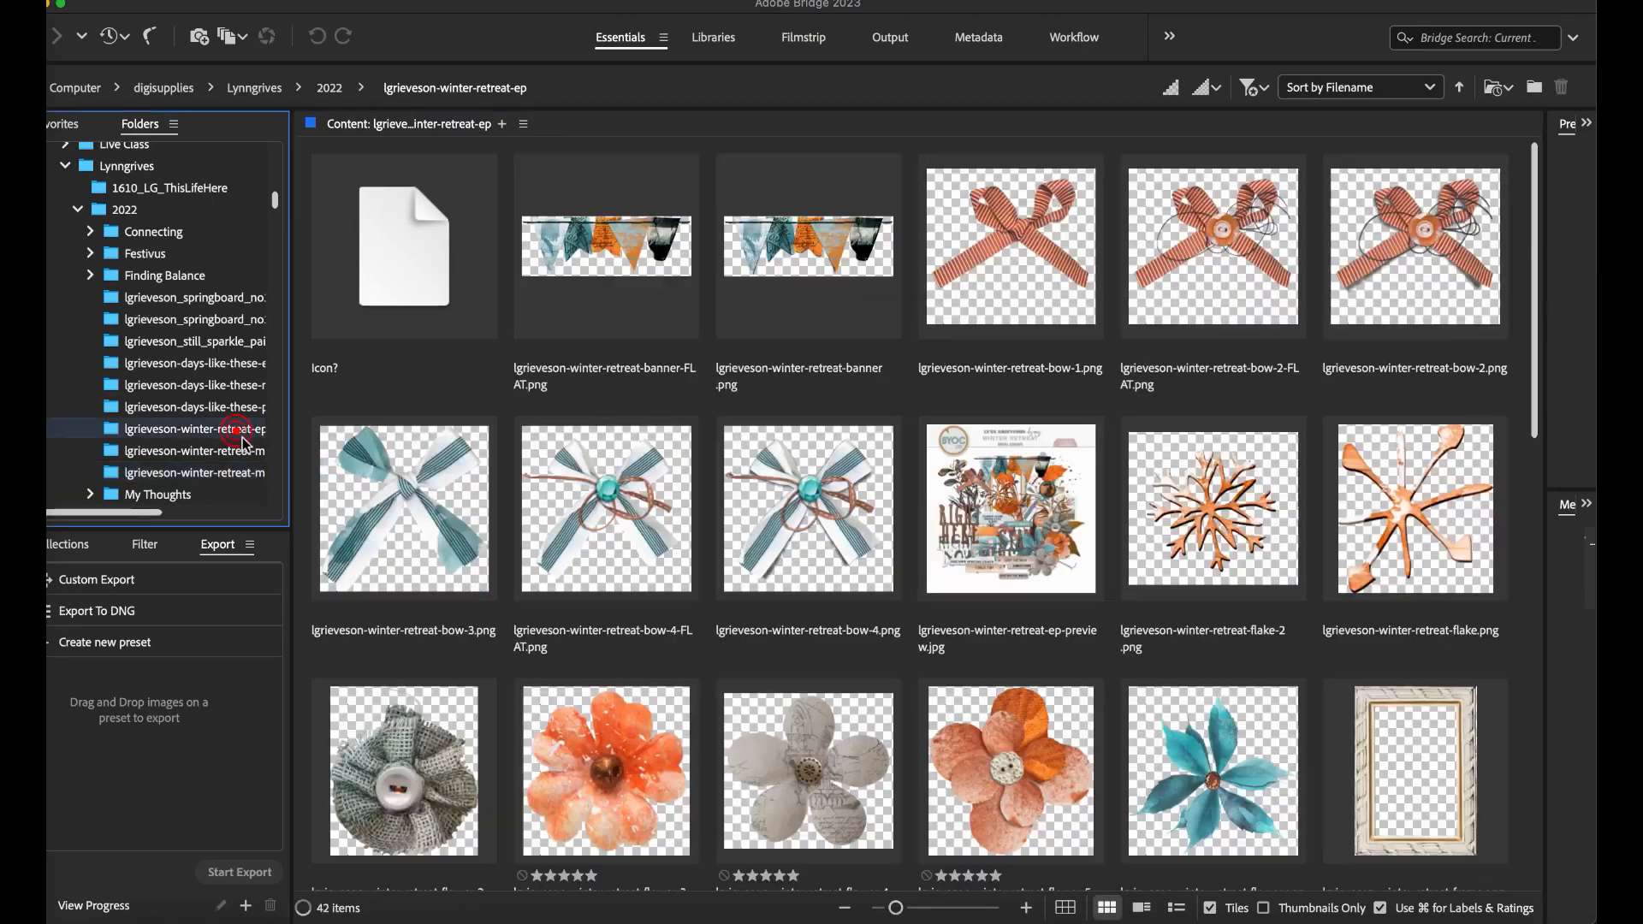
left_click_drag(1538, 379, 1493, 845)
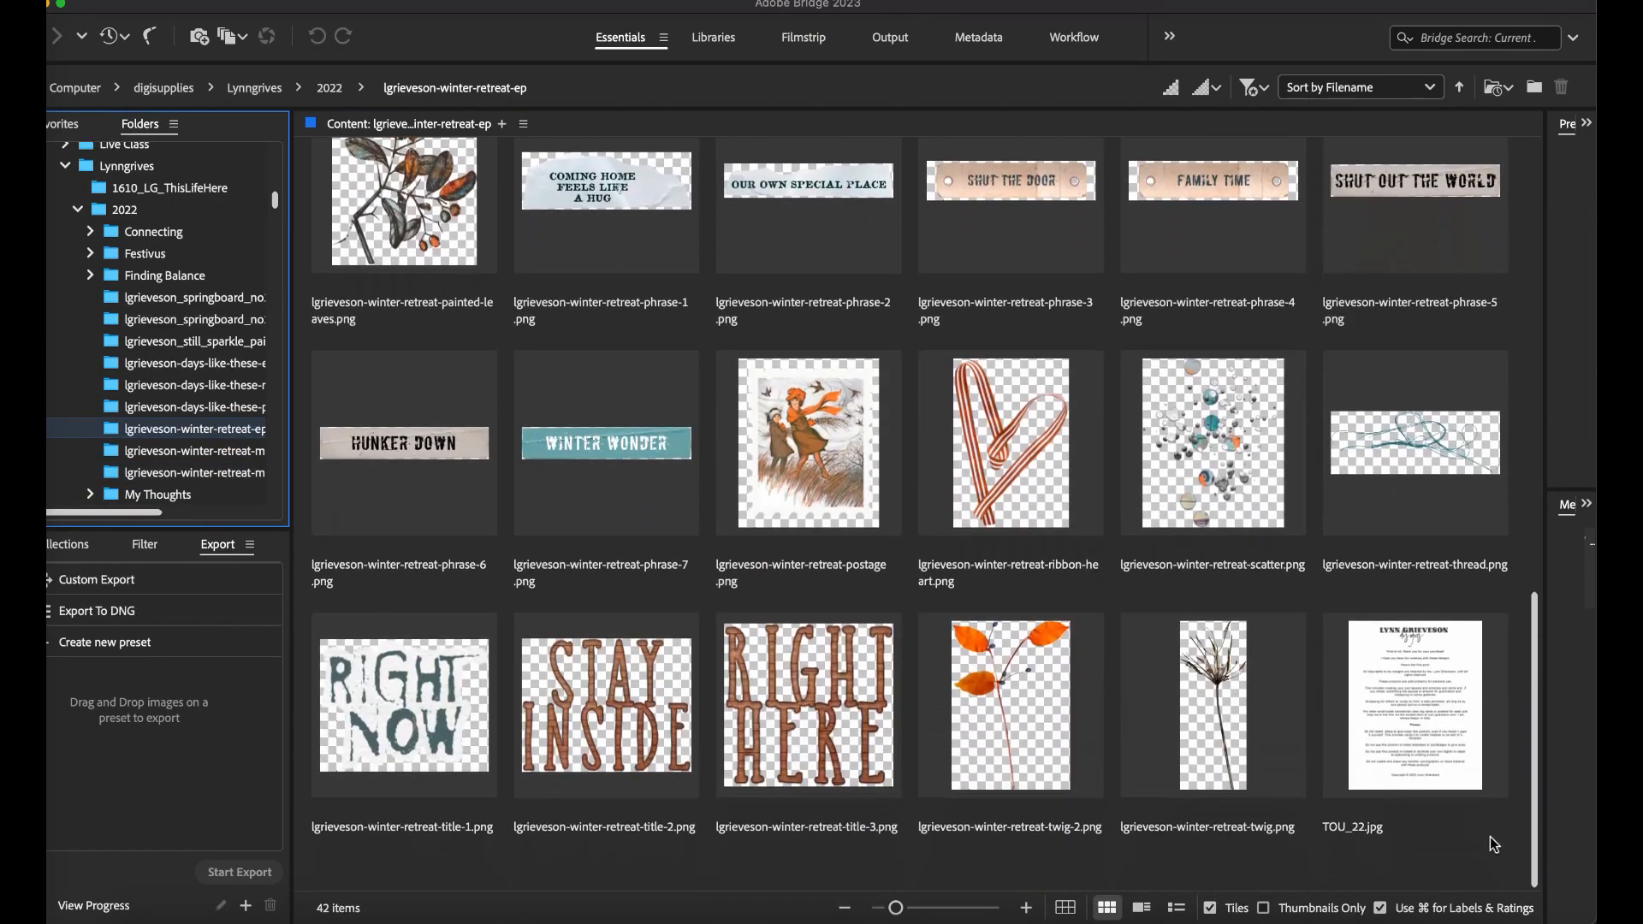
left_click(250, 451)
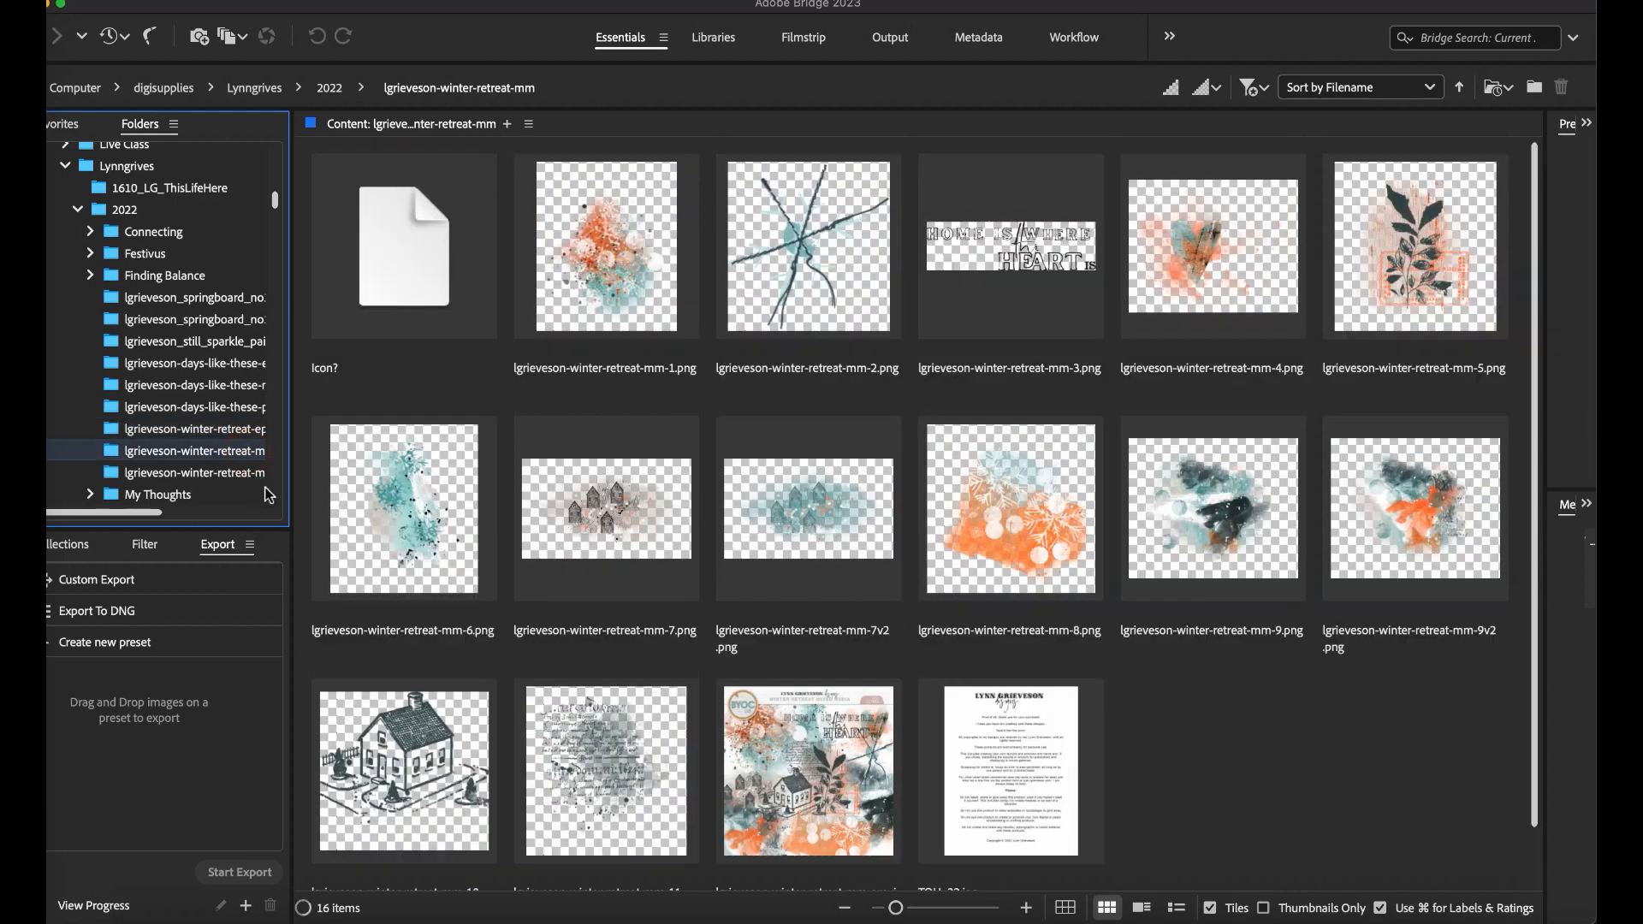
double_click(401, 534)
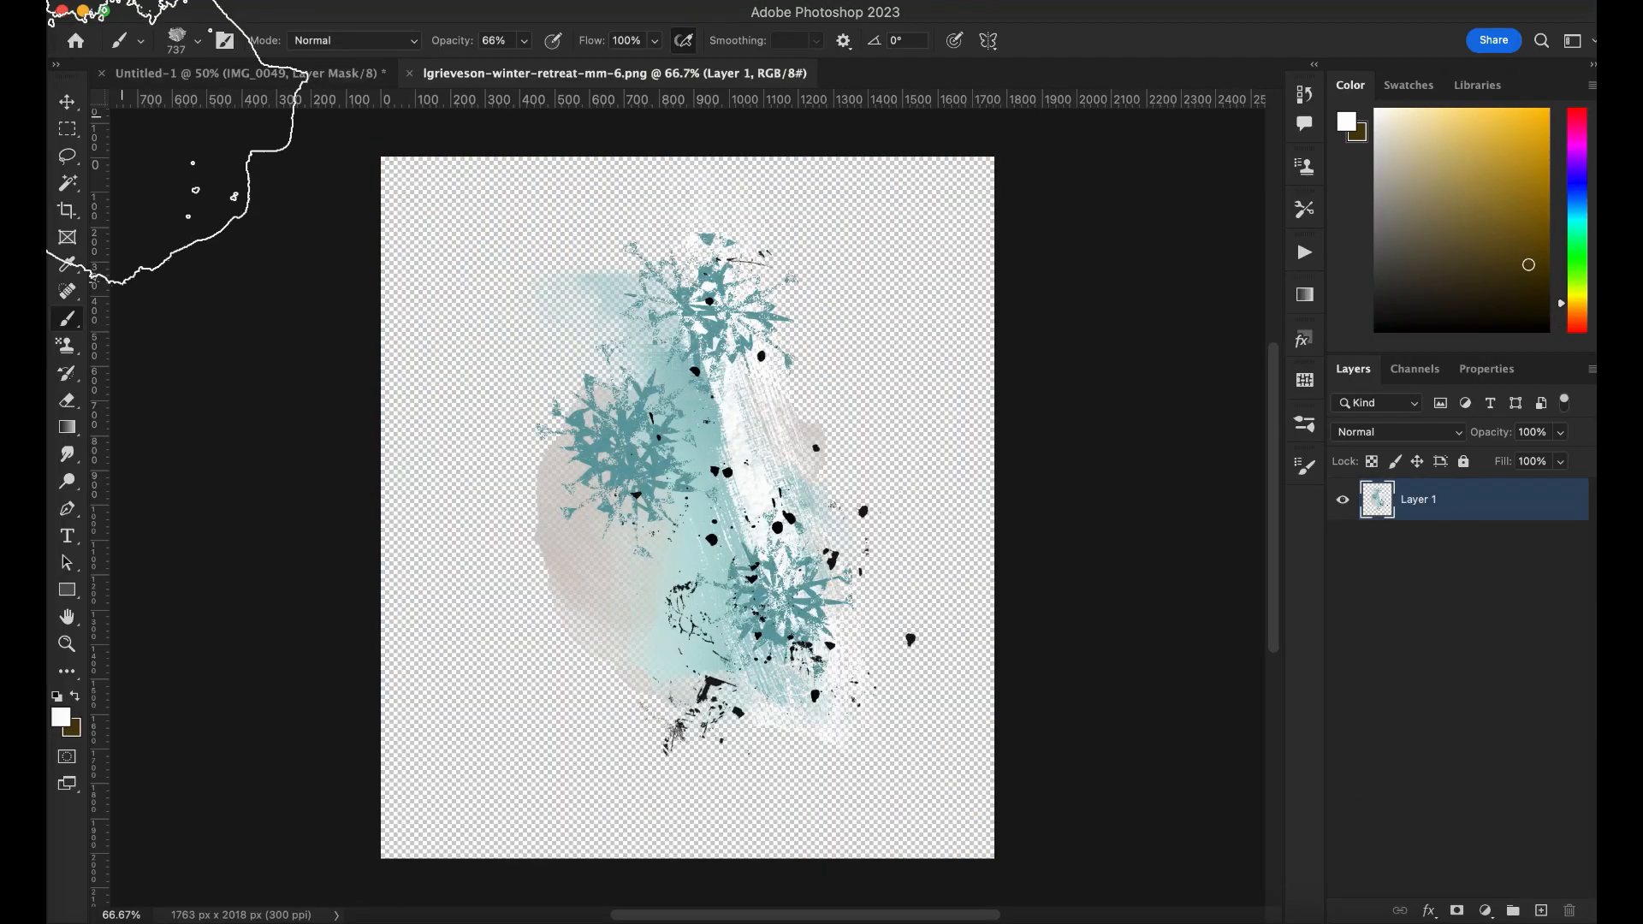
Copy the snowflake artwork into Untitled-1, place its layer above the gradient fill and release its clipping
key("v")
left_click_drag(599, 162, 483, 327)
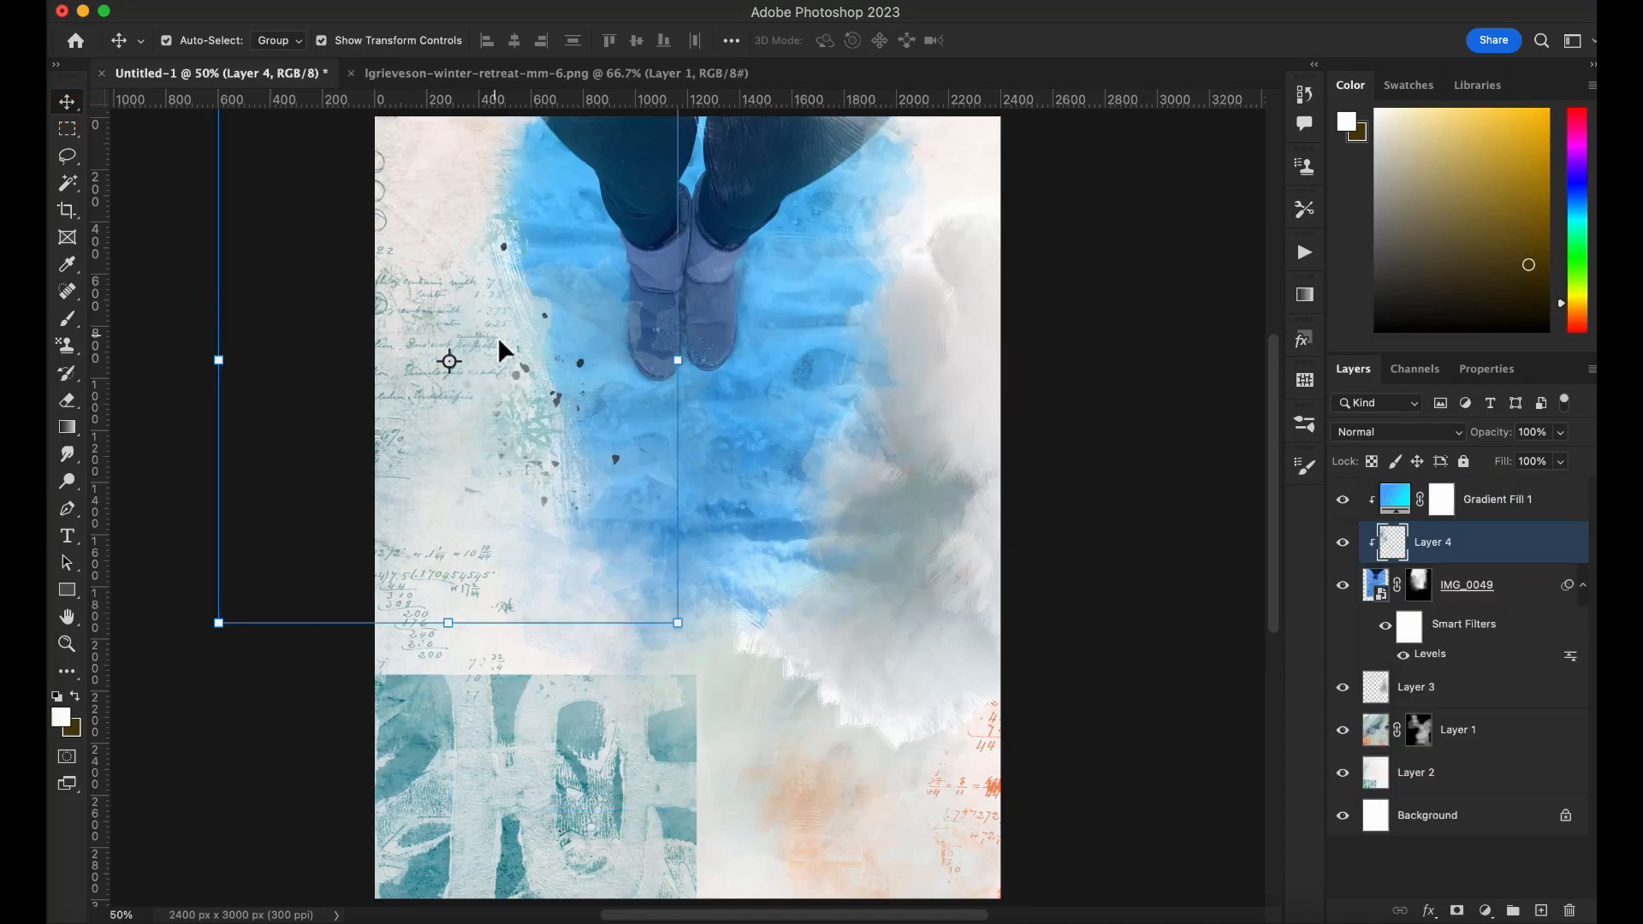
left_click_drag(1390, 489, 1391, 492)
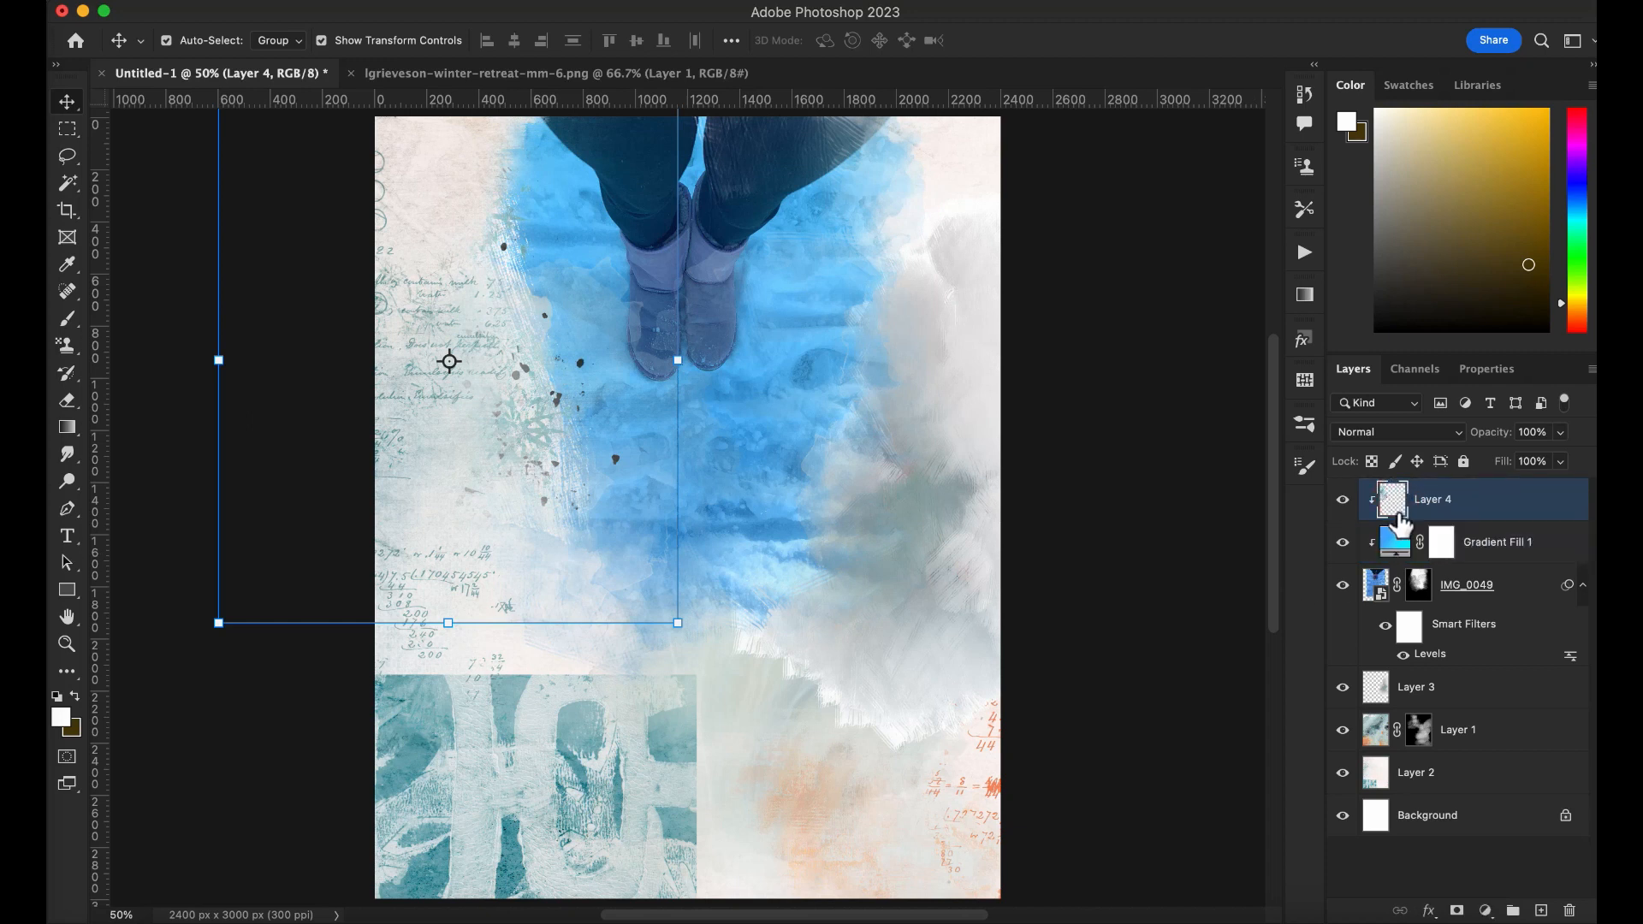
left_click(1399, 519, "alt")
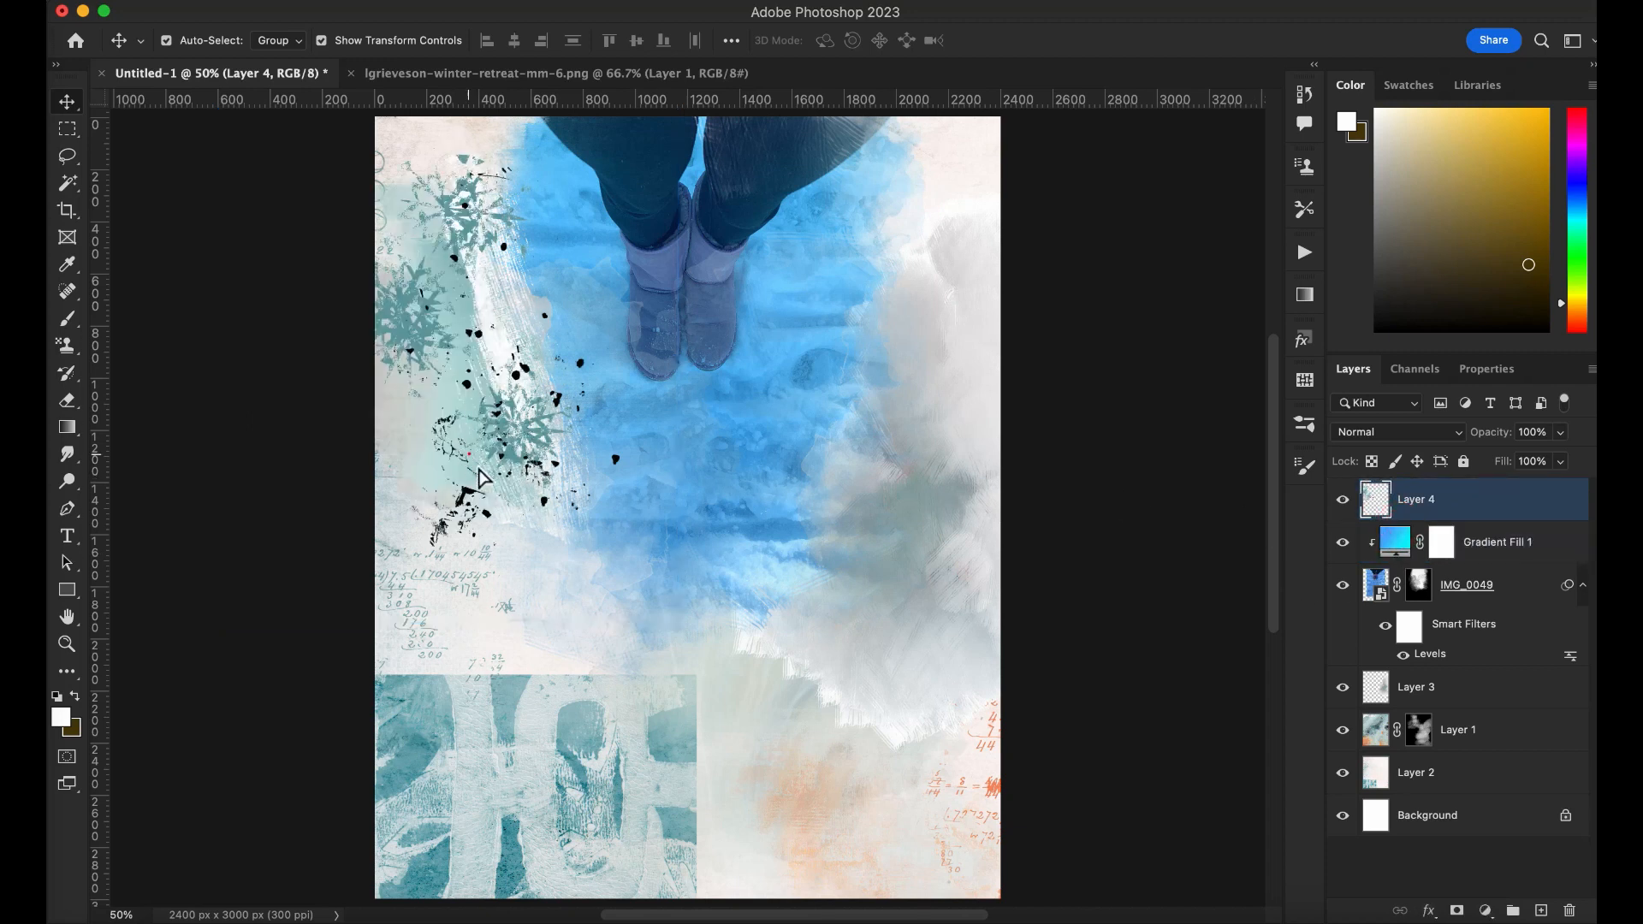
Scale the snowflake artwork to 75.44% and position it over the photo's left edge, around X 535 px, Y 1145 px
left_click_drag(475, 466, 685, 616)
left_click_drag(763, 691, 652, 564)
left_click_drag(537, 450, 576, 501)
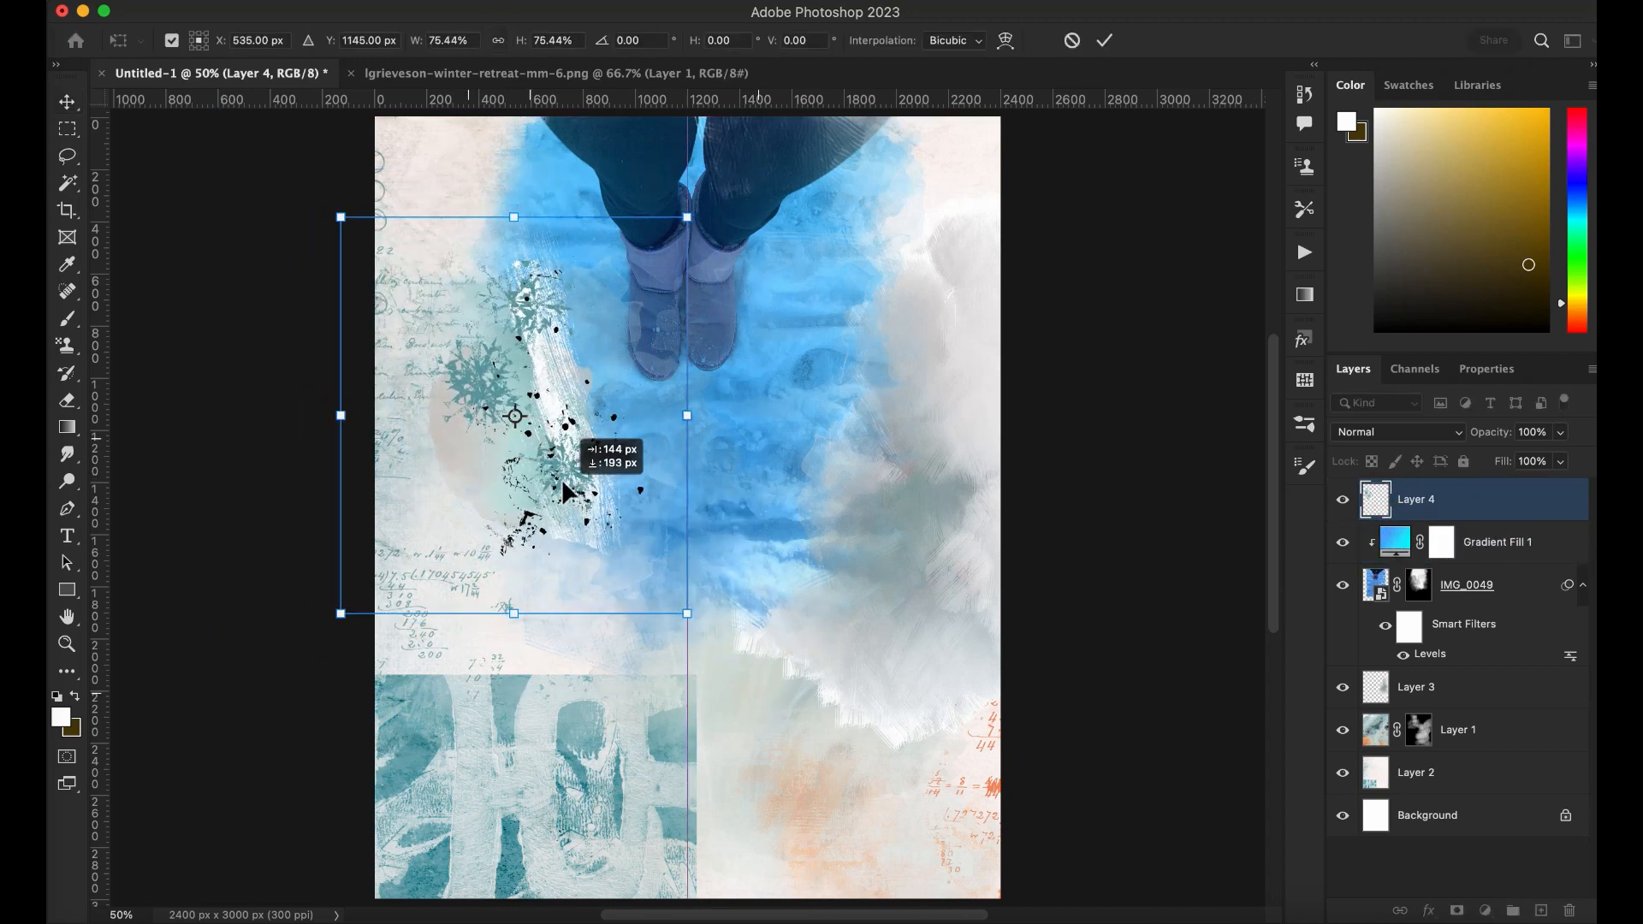
left_click(1110, 40)
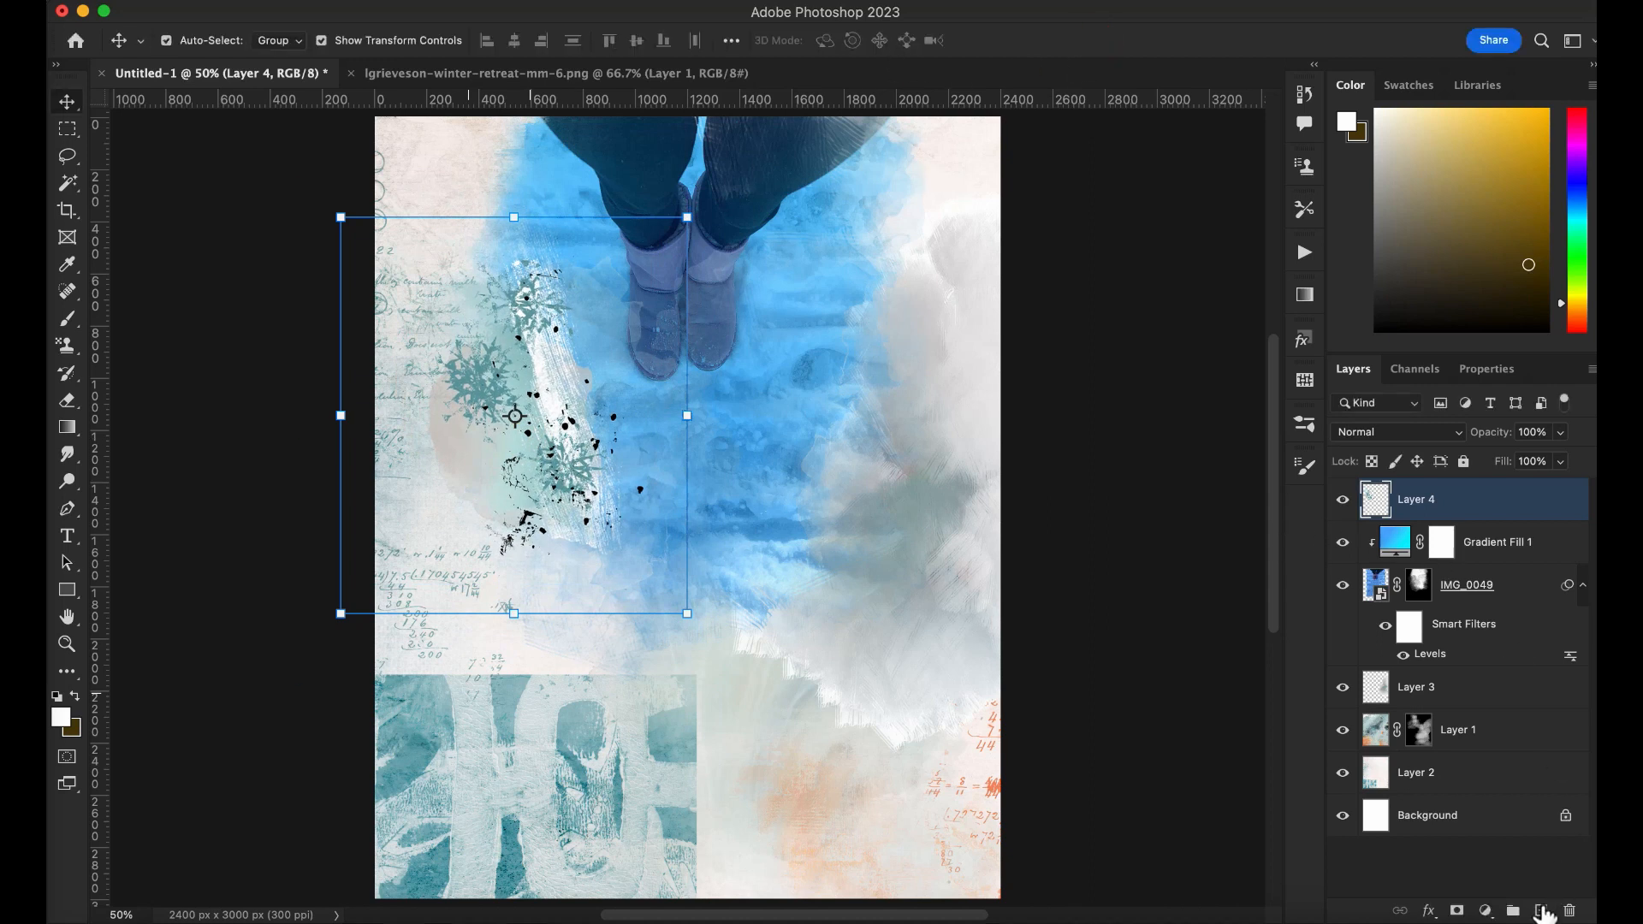
On a new layer, stamp the 2W_waterblend4D brush over the photo's upper-right edge in a beige sampled from the page's lower right
left_click(1542, 910)
left_click(1303, 467)
left_click(1121, 717)
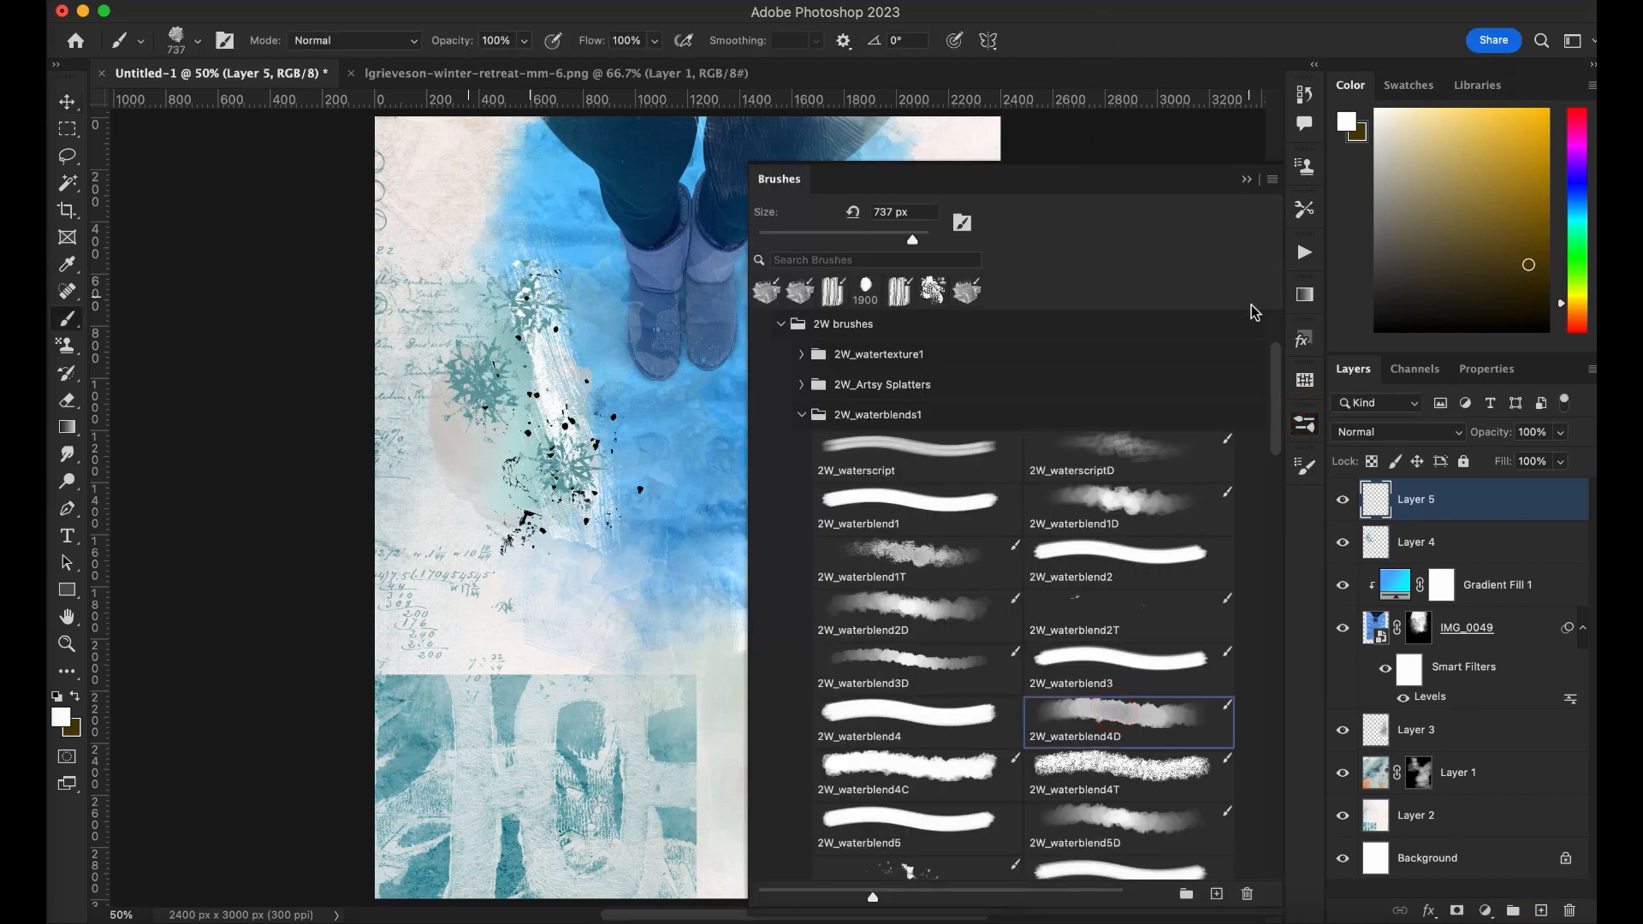
left_click(796, 787, "alt")
left_click(883, 216)
left_click(901, 301)
left_click(839, 368)
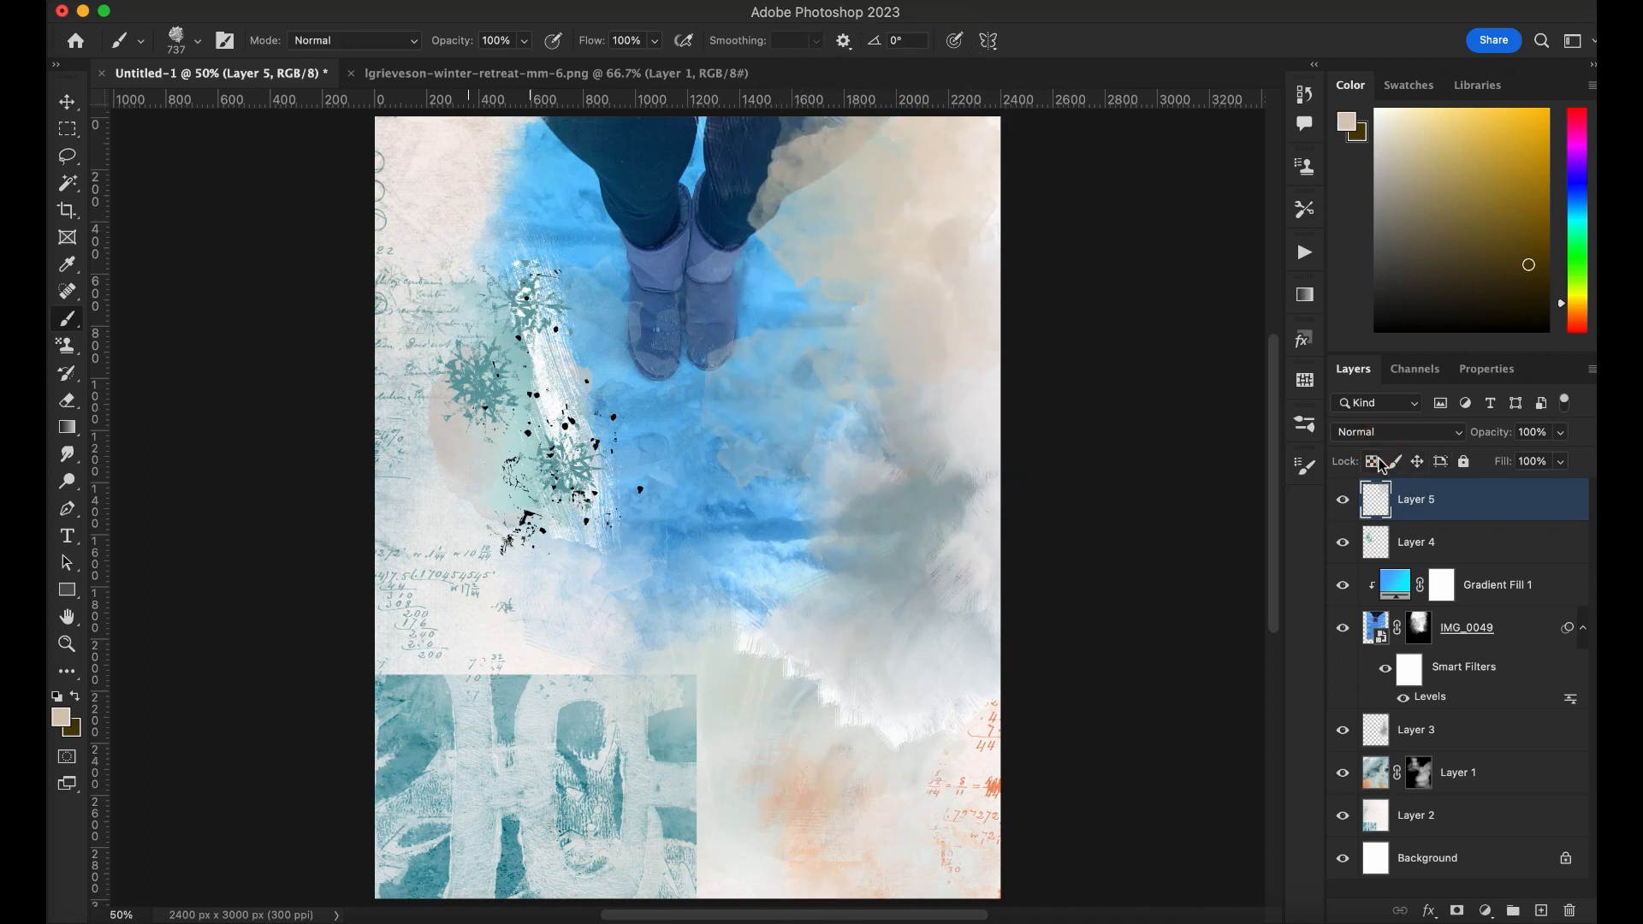
Set Layer 5's blending mode to Multiply and stamp another beige patch over the upper edge of the teal lettering block
left_click(1395, 432)
left_click(1397, 503)
left_click(589, 666)
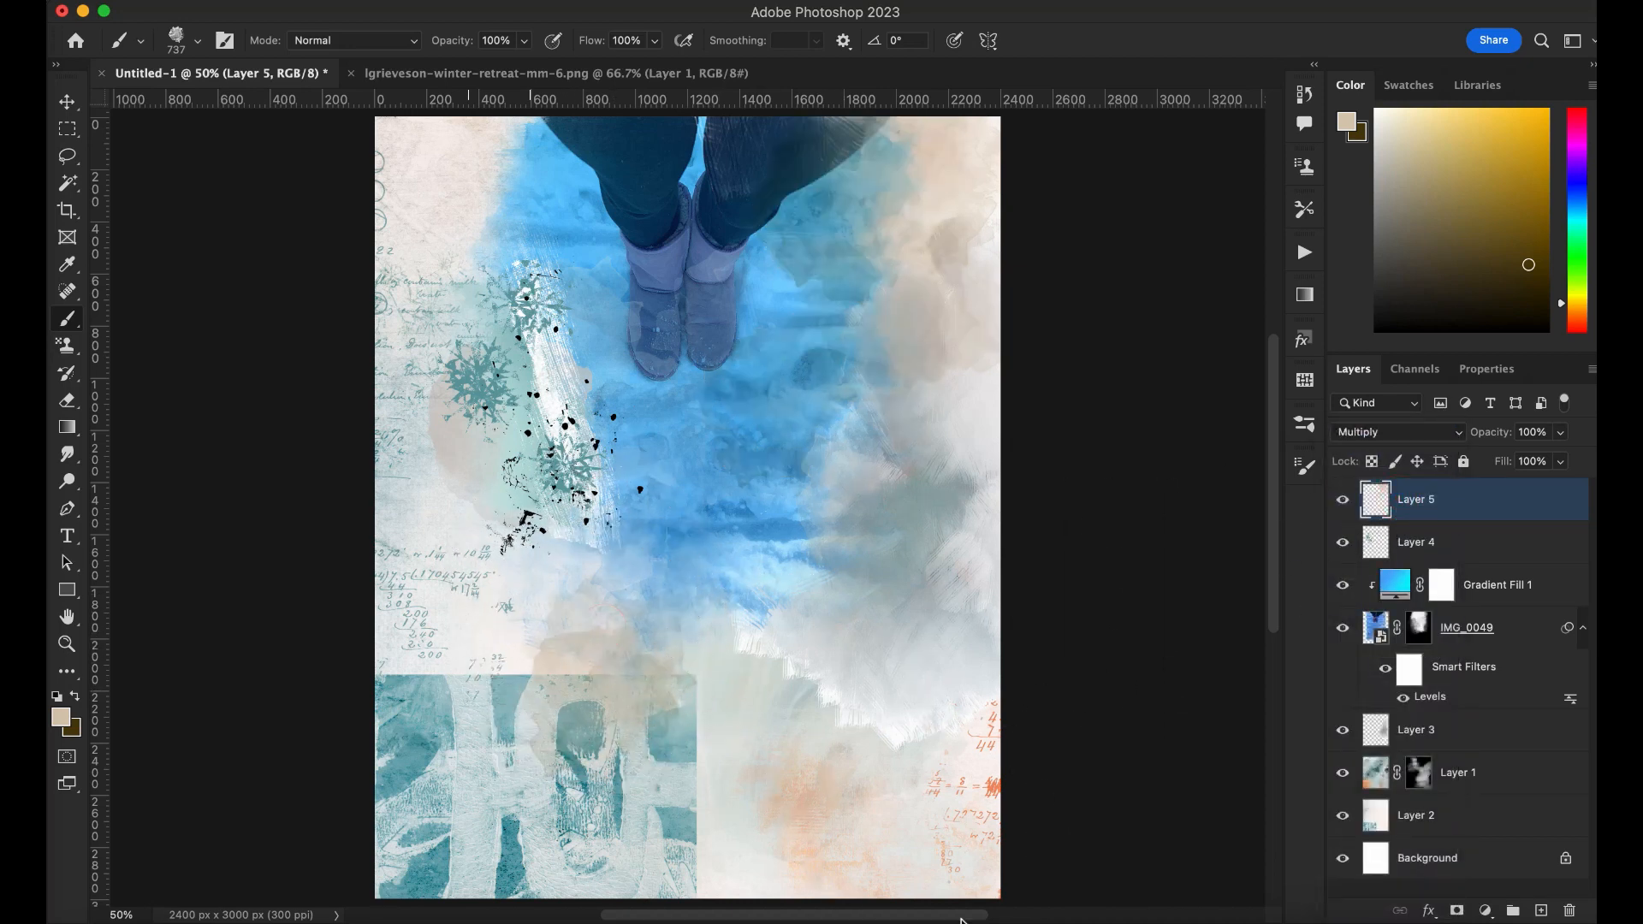
Open lgrieveson-winter-retreat-mm-8.png from Adobe Bridge and copy its orange snowflake artwork into Untitled-1 as a new layer
left_click(864, 918)
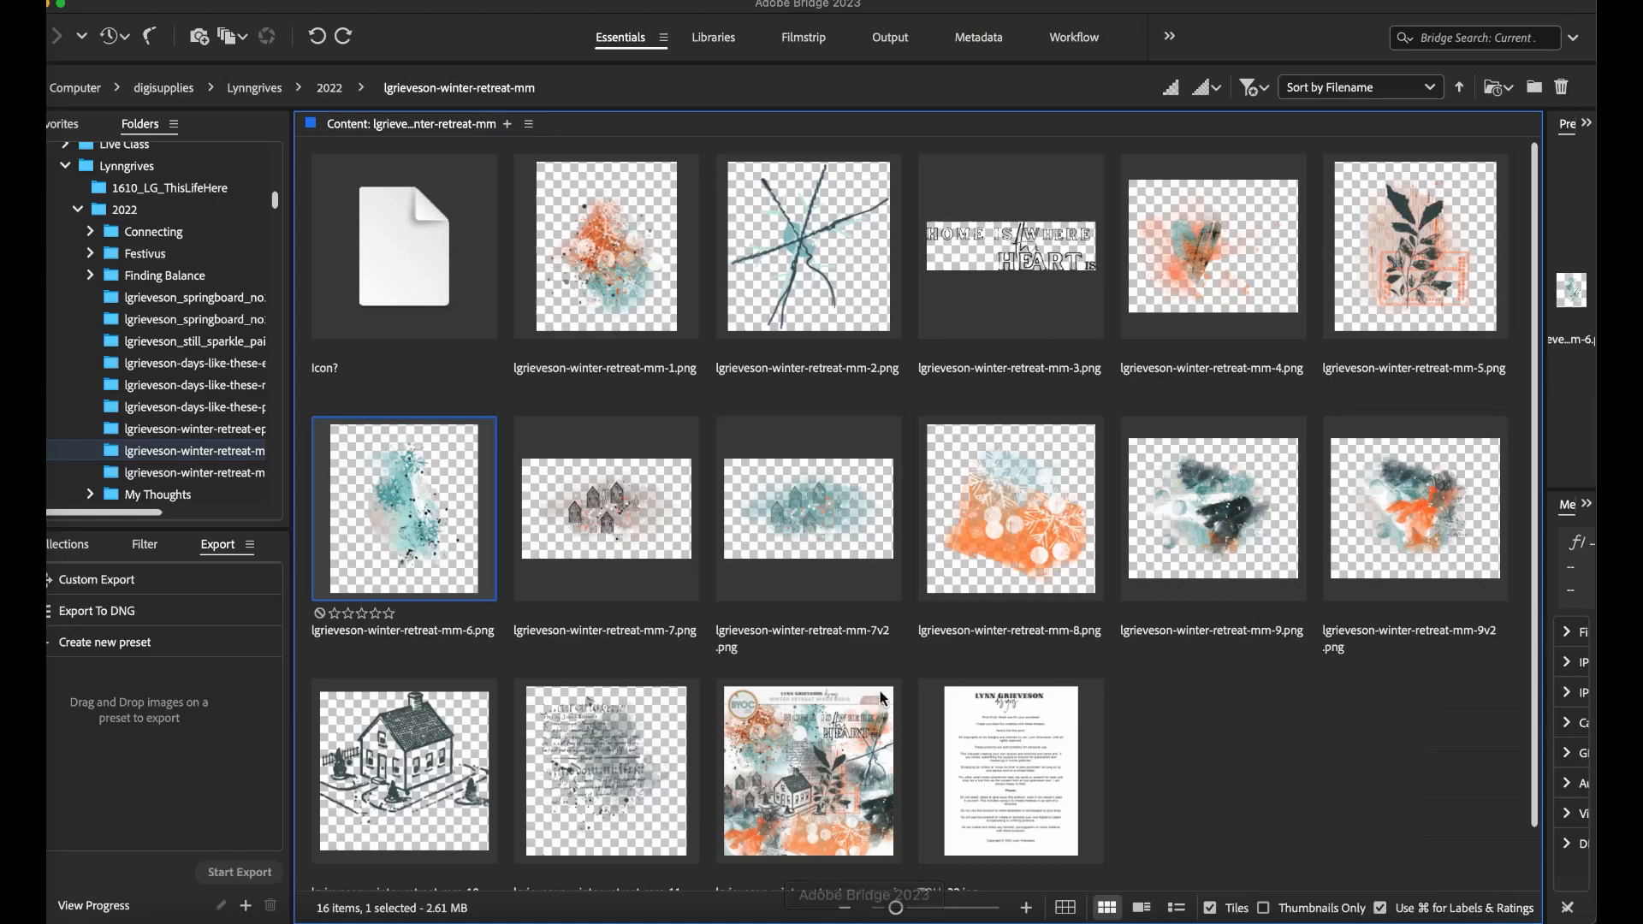
double_click(998, 563)
left_click(66, 92)
left_click_drag(597, 374, 779, 501)
Scale the orange snowflake artwork to 61.65%, place it around X 1722.5 px, Y 1583.5 px, and blend it with Multiply
left_click_drag(1139, 851, 993, 662)
left_click(1375, 433)
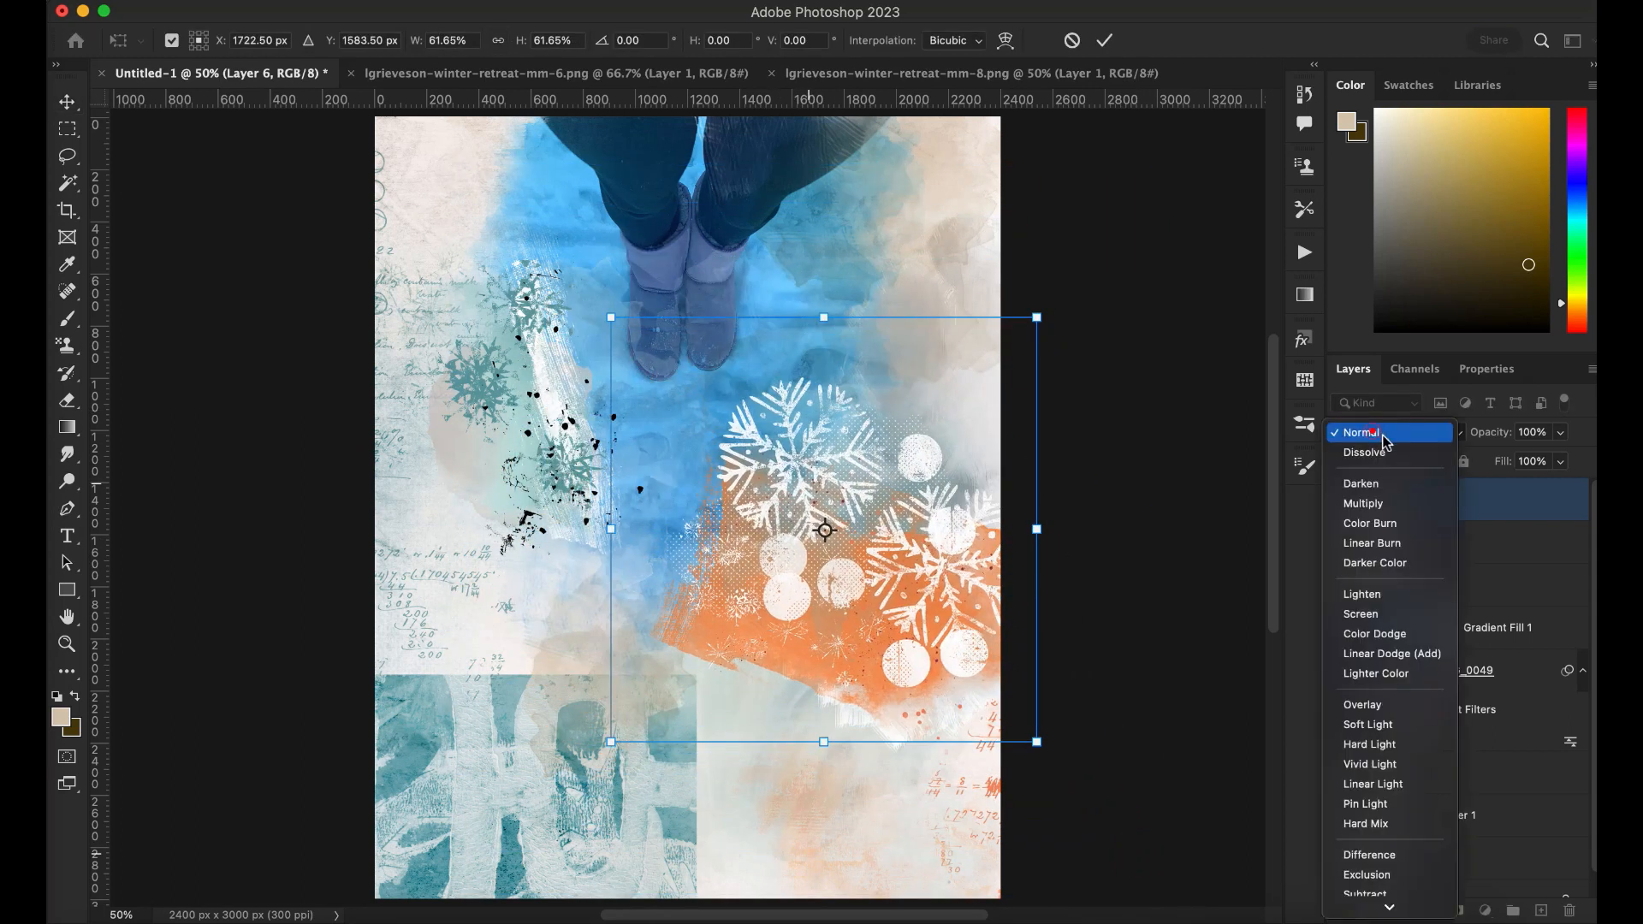
left_click(1363, 503)
left_click(1105, 40)
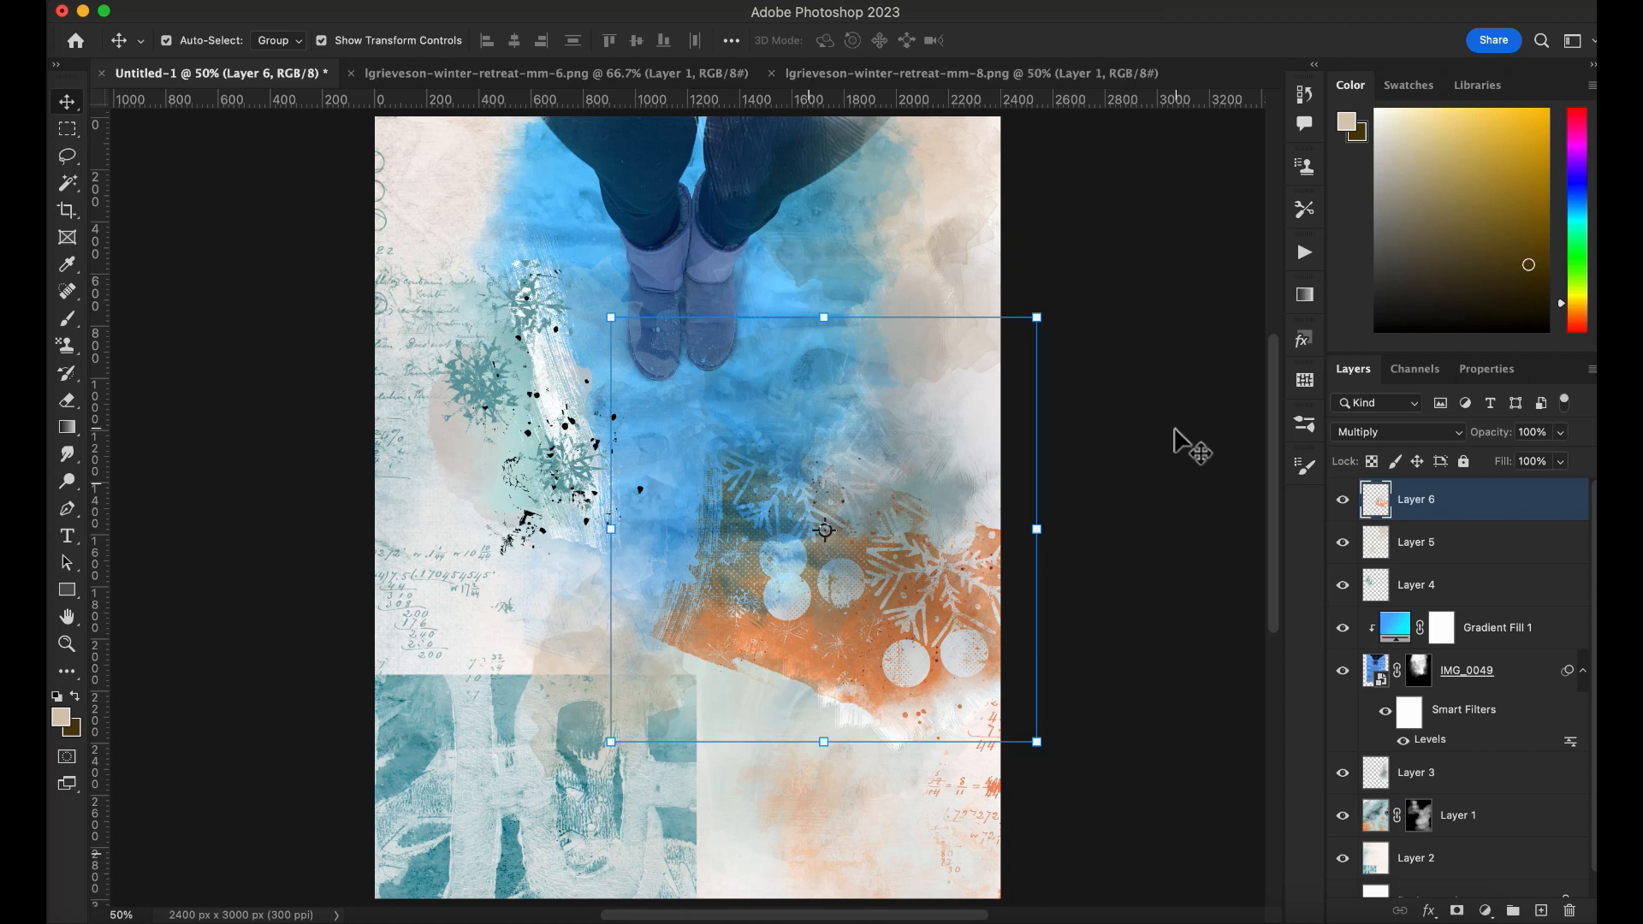
Add a mask to Layer 6 and fade the artwork's lower-left edge with the 2W_waterblend4D brush in black
left_click(1457, 909)
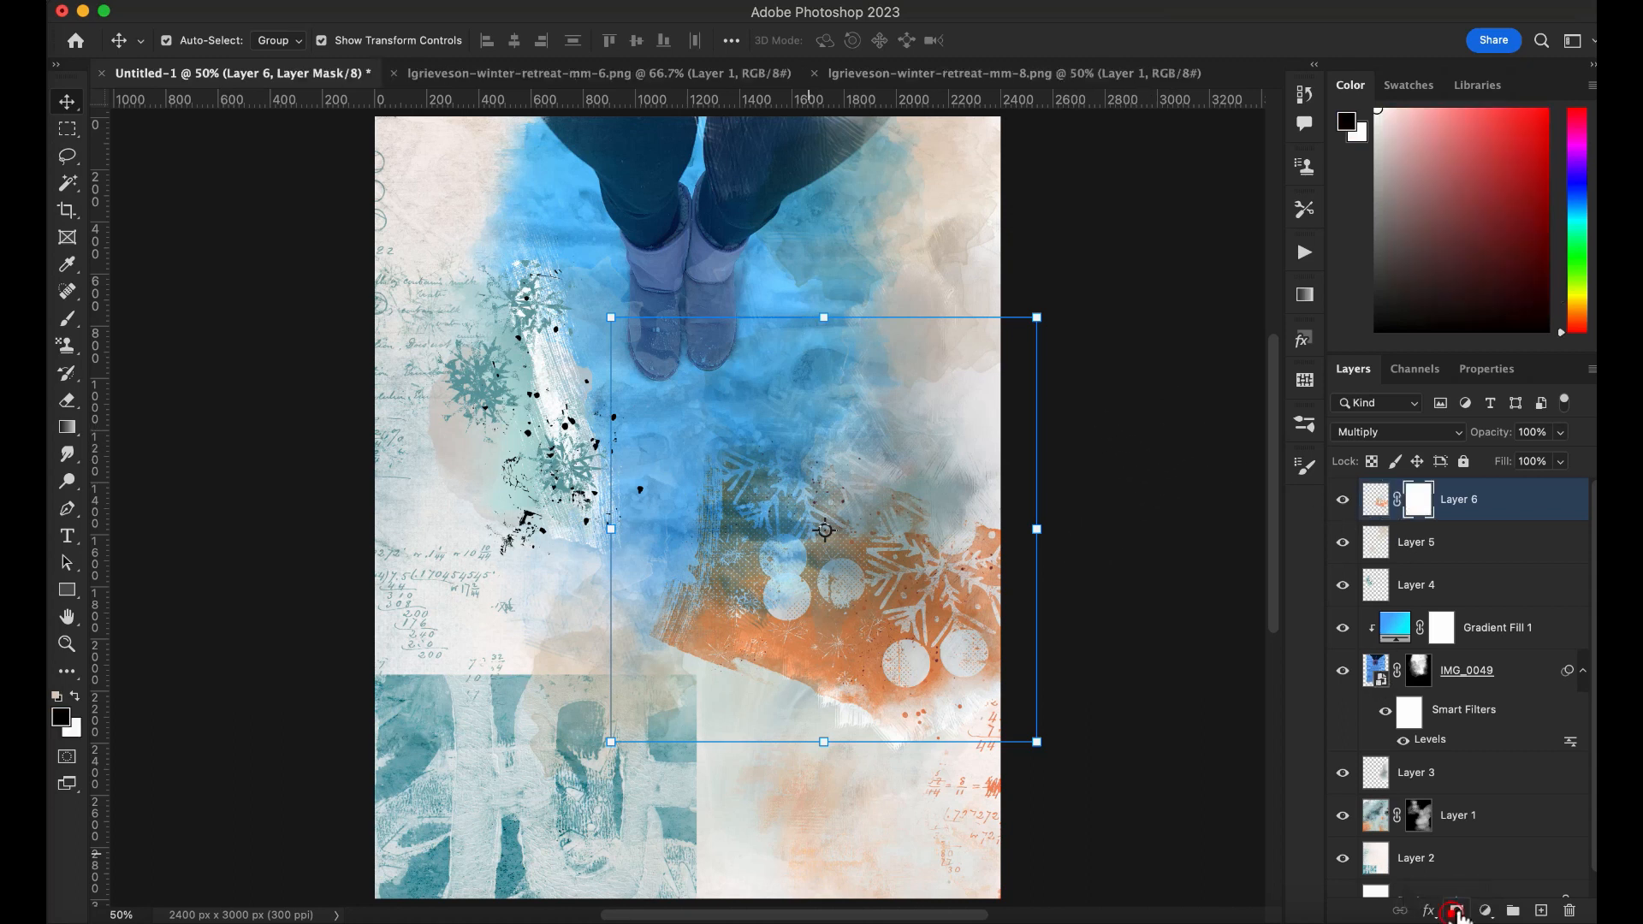
key("b")
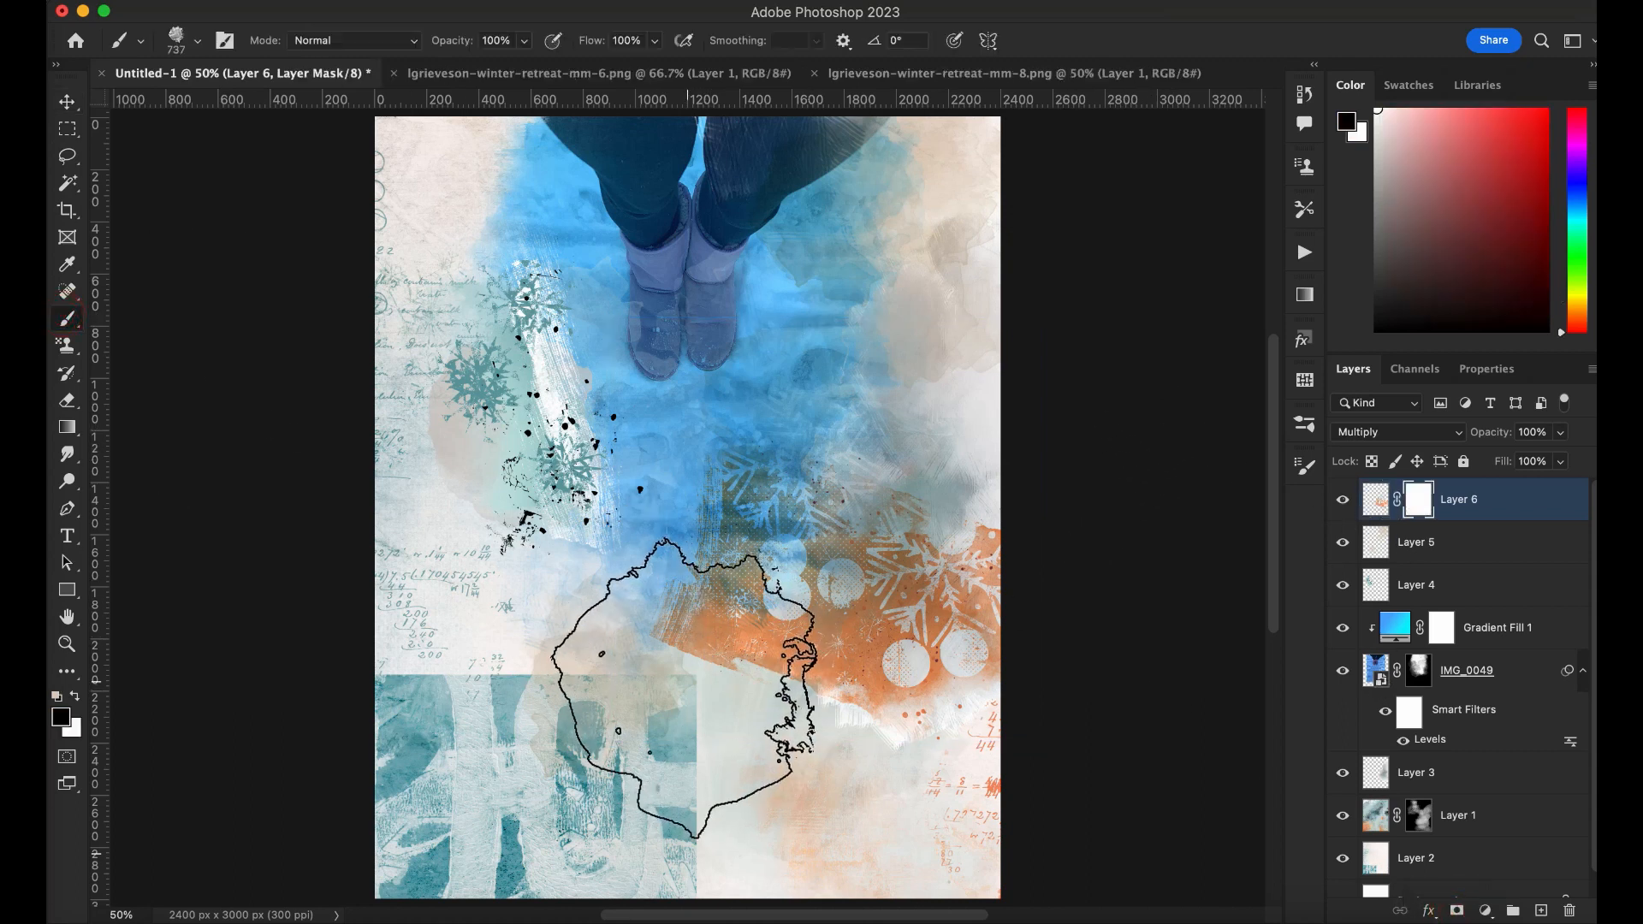
left_click(759, 706)
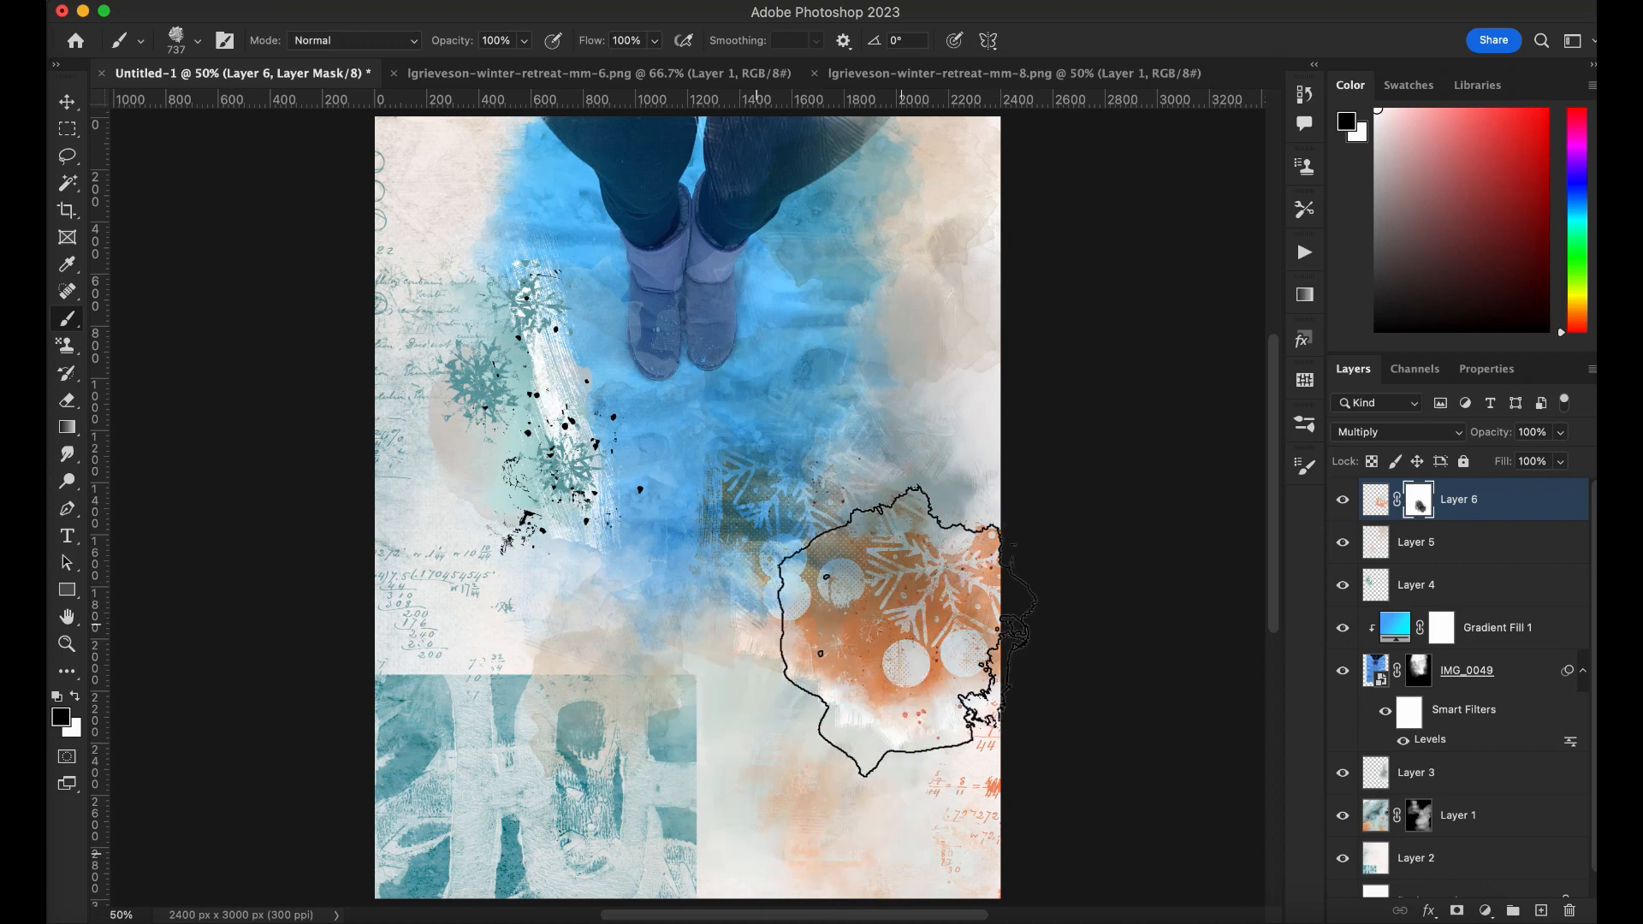
On a new layer above Layer 1, stamp watercolour patches at the page's upper left in an orange sampled from the snowflake artwork
left_click(865, 649, "alt")
left_click(1372, 499)
left_click(928, 617, "alt")
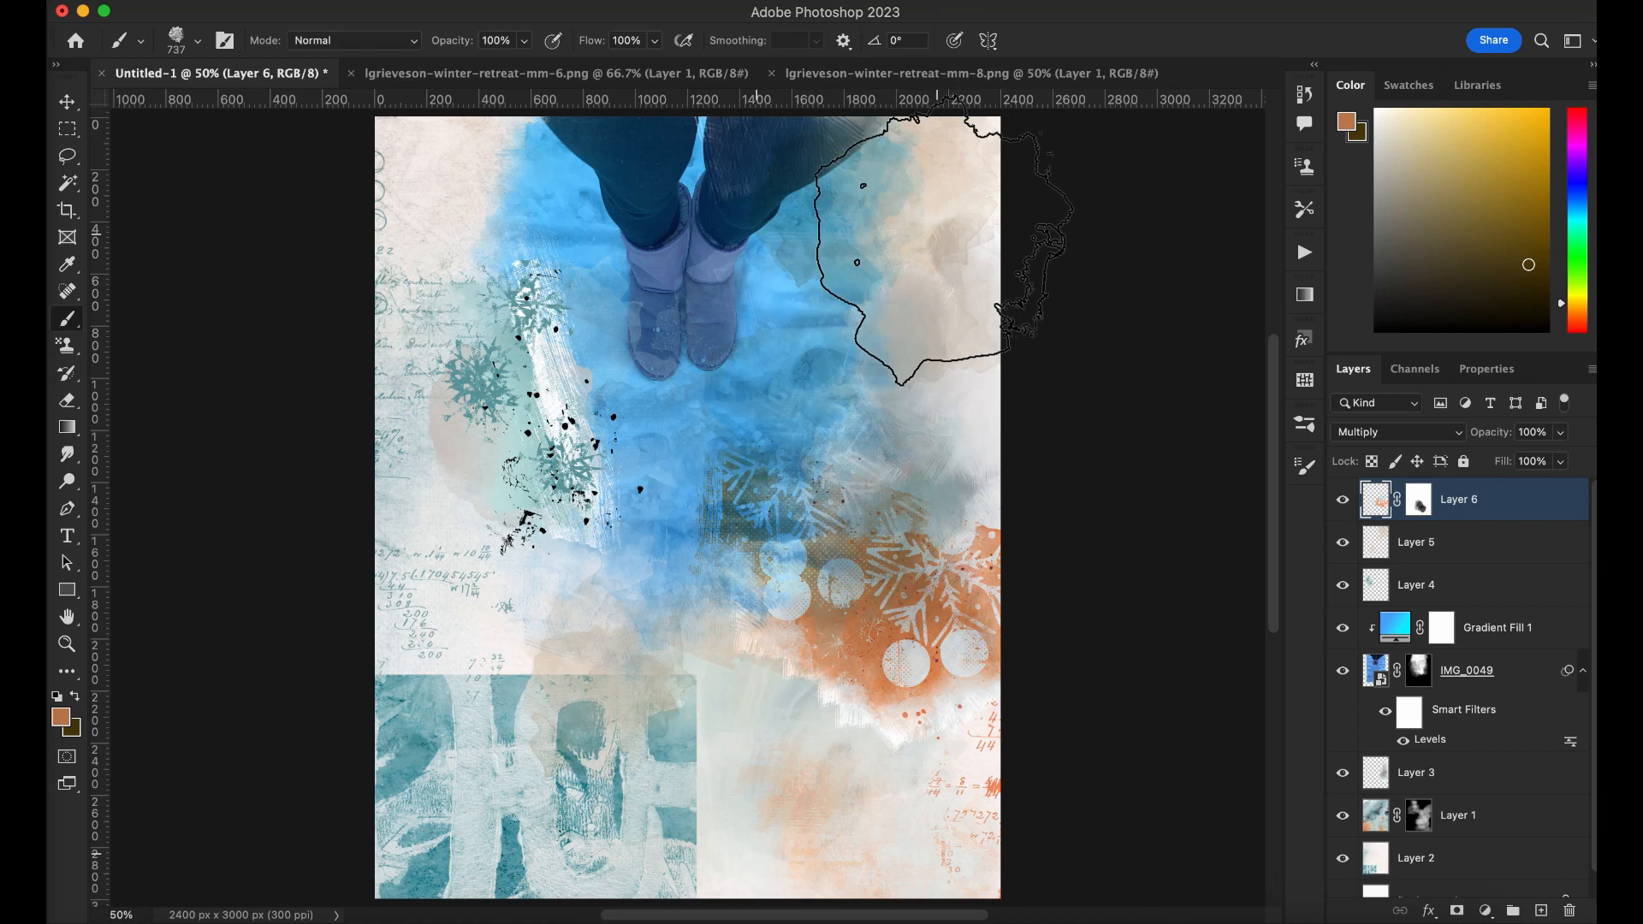
left_click(1449, 819)
left_click(1541, 911)
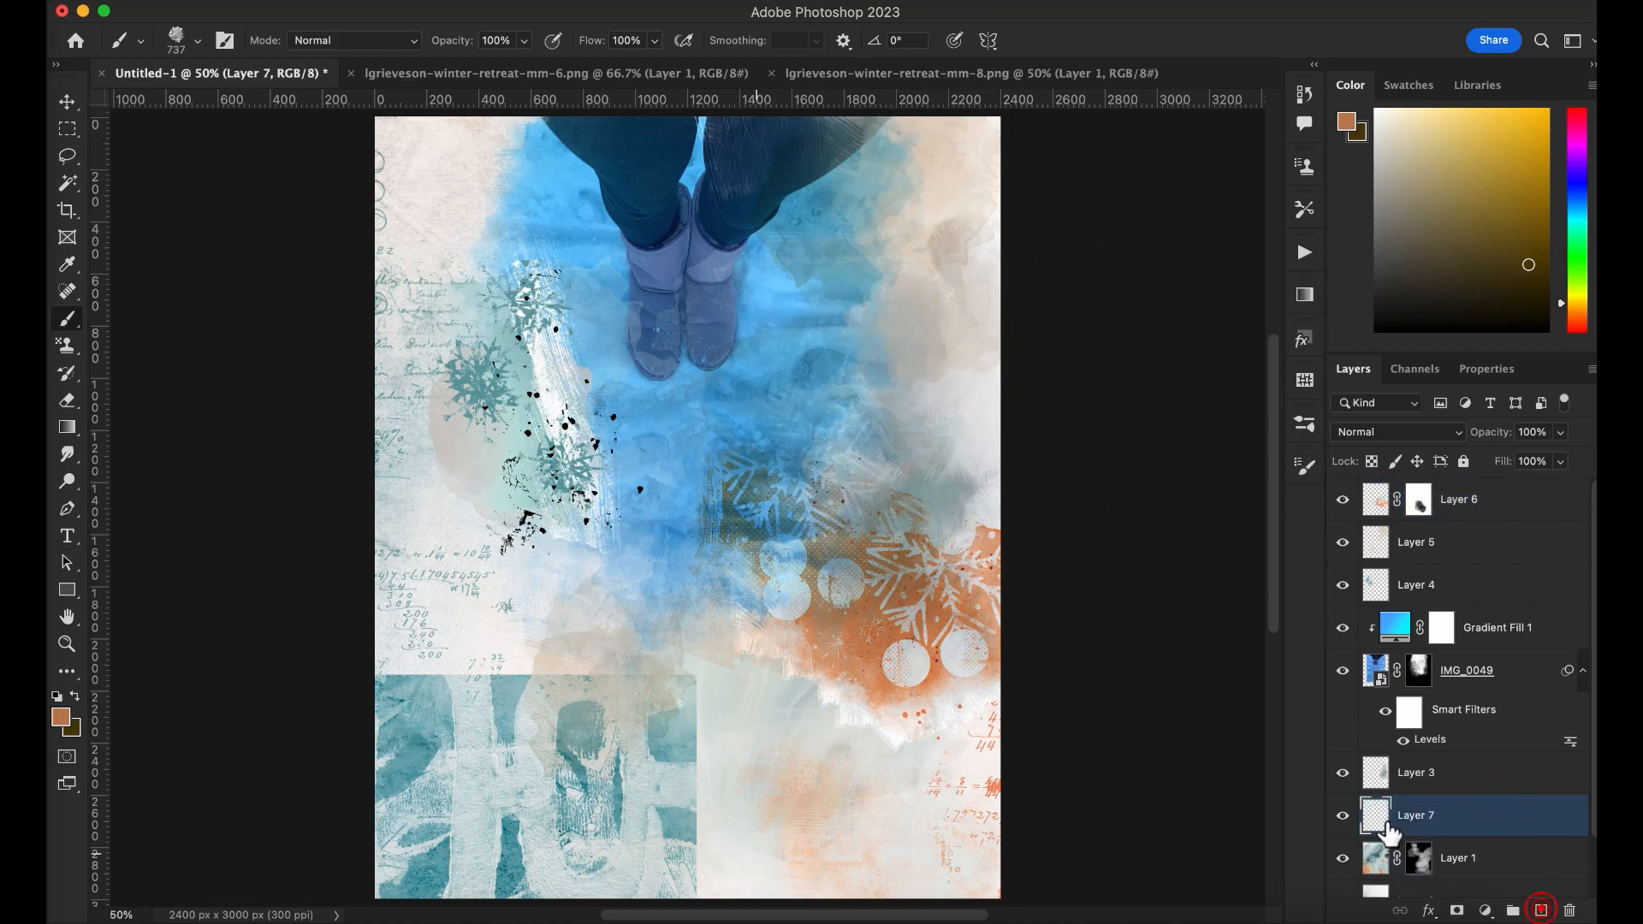
left_click(476, 264)
left_click(475, 264)
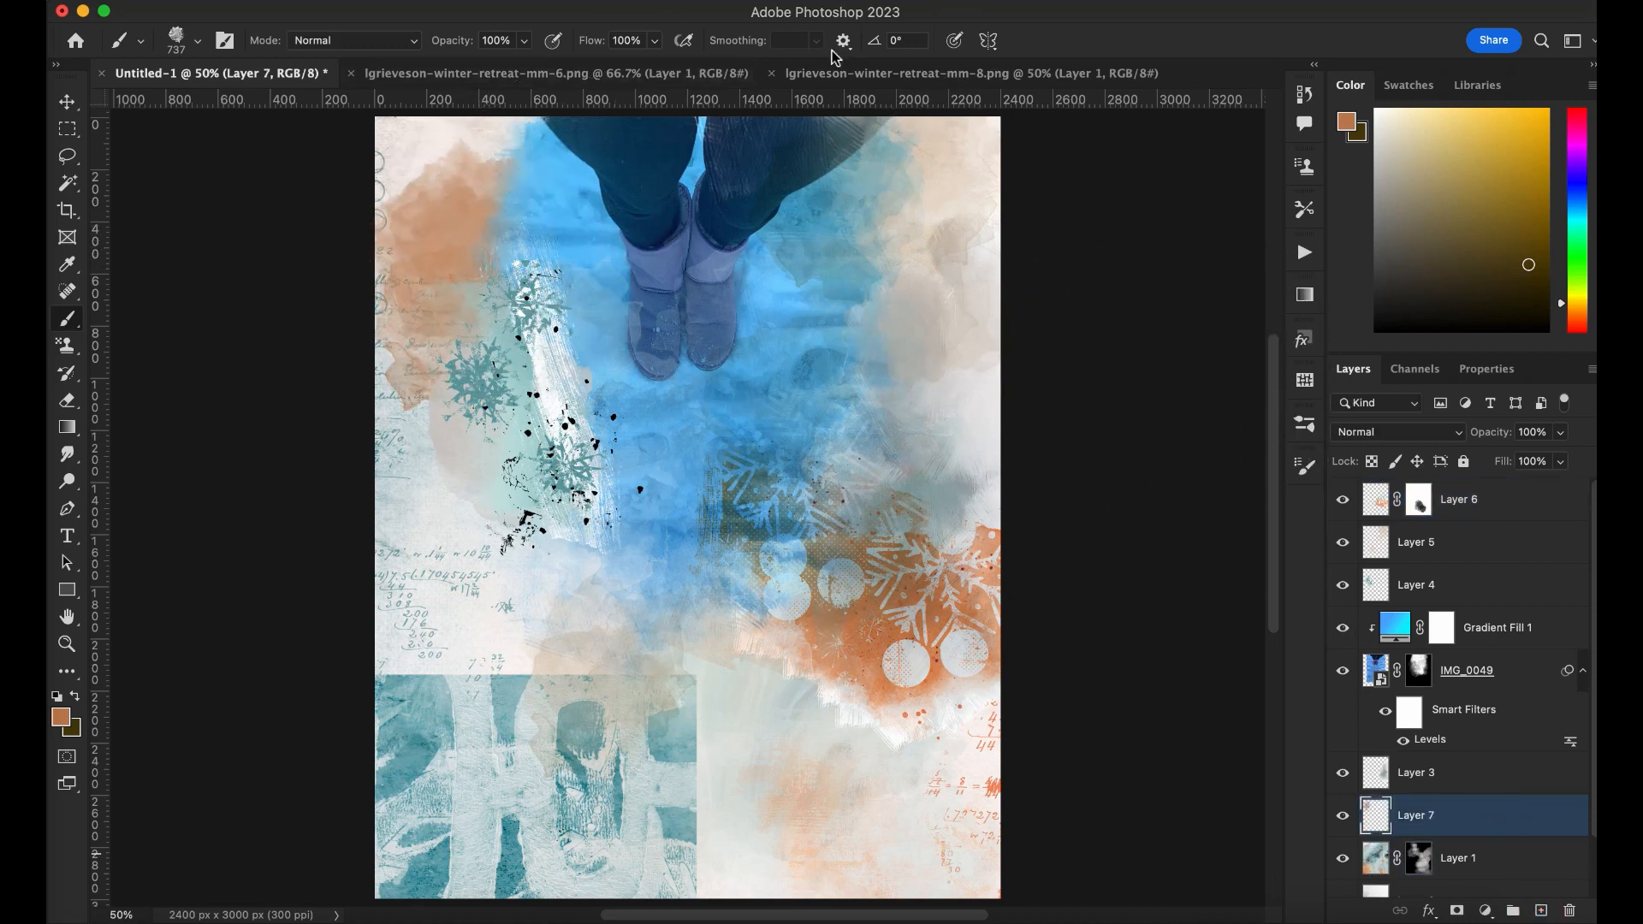
Stamp the orange postmark over the left half below the photo, using the first lgrieveson_mess_ink2_brushes brush at 2041 px
left_click(1305, 423)
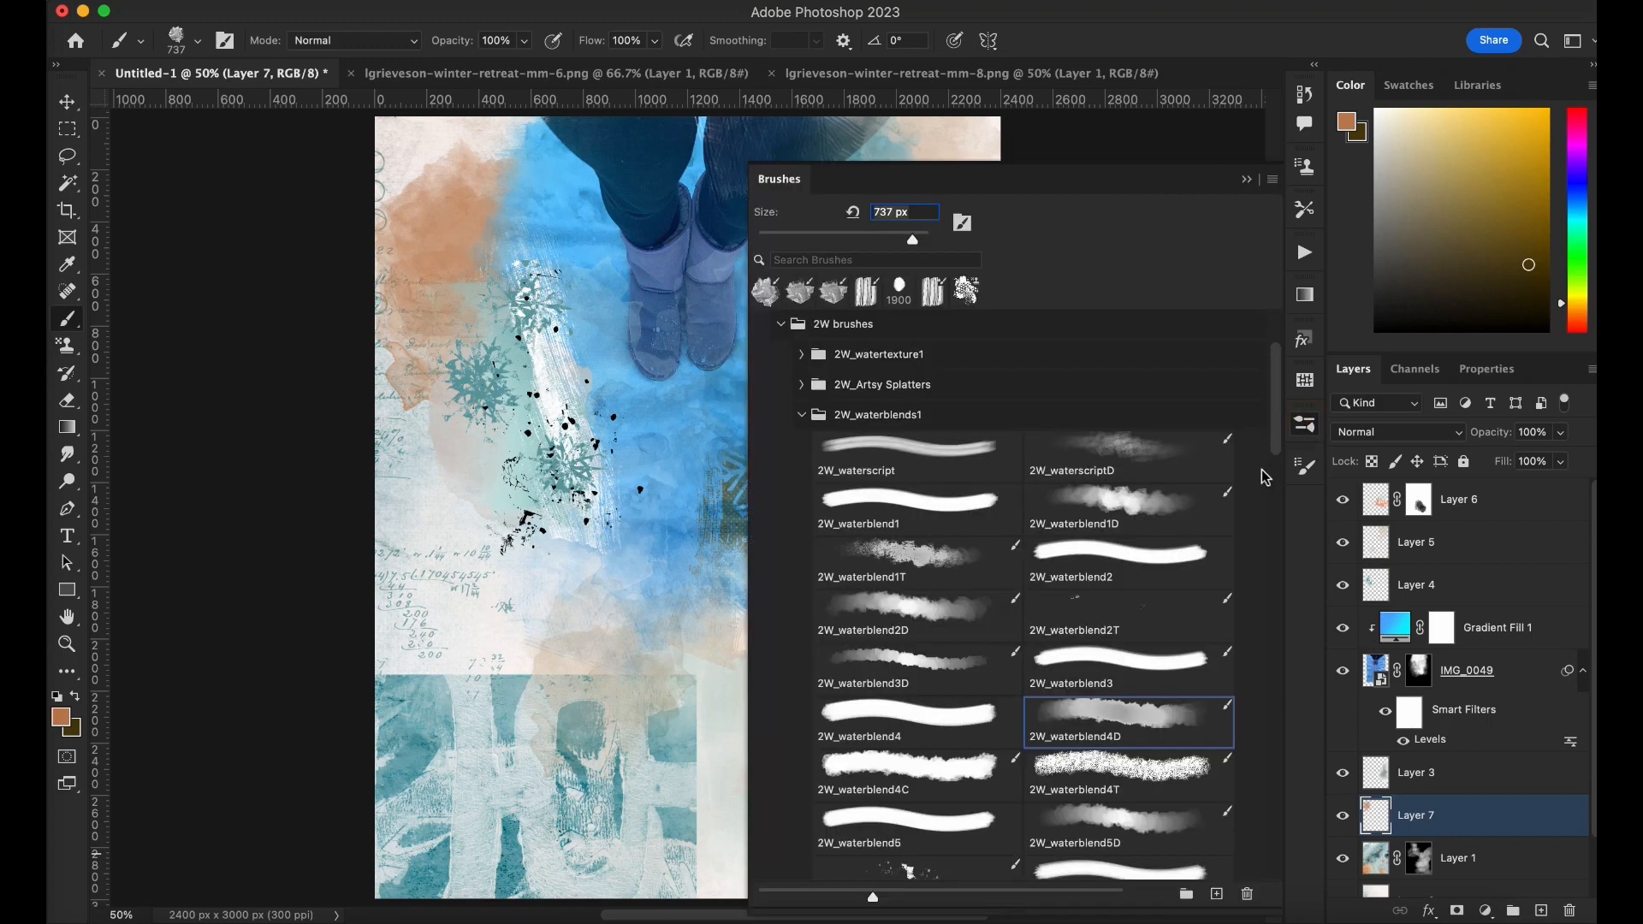
left_click_drag(1273, 436, 1280, 892)
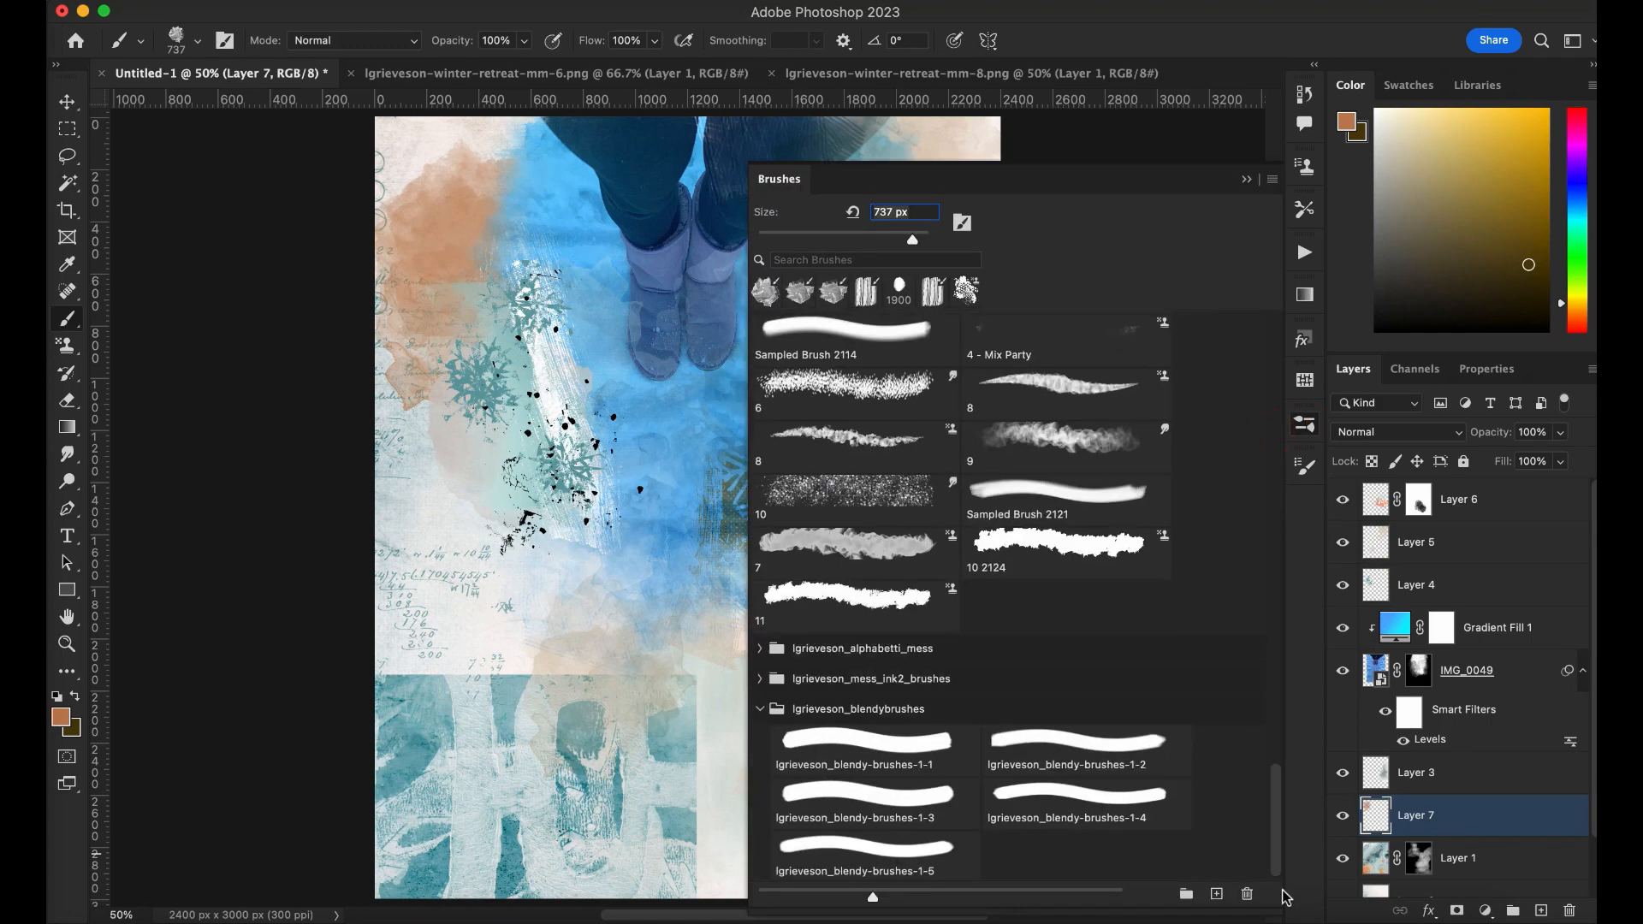
left_click(760, 676)
left_click(866, 738)
left_click(1246, 179)
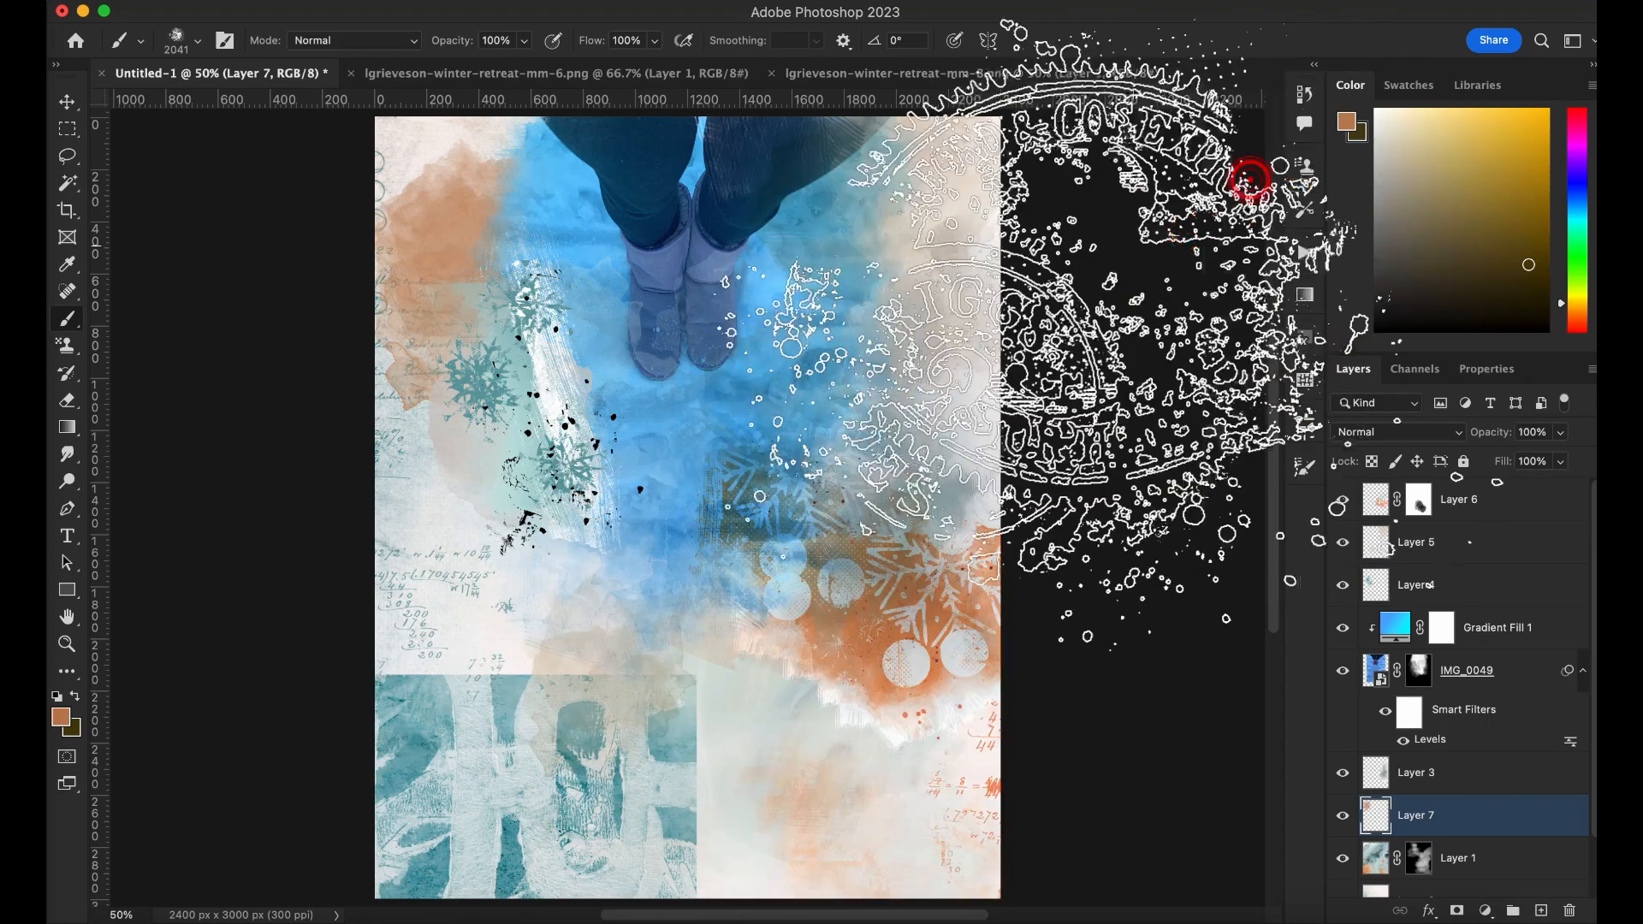
left_click(587, 556)
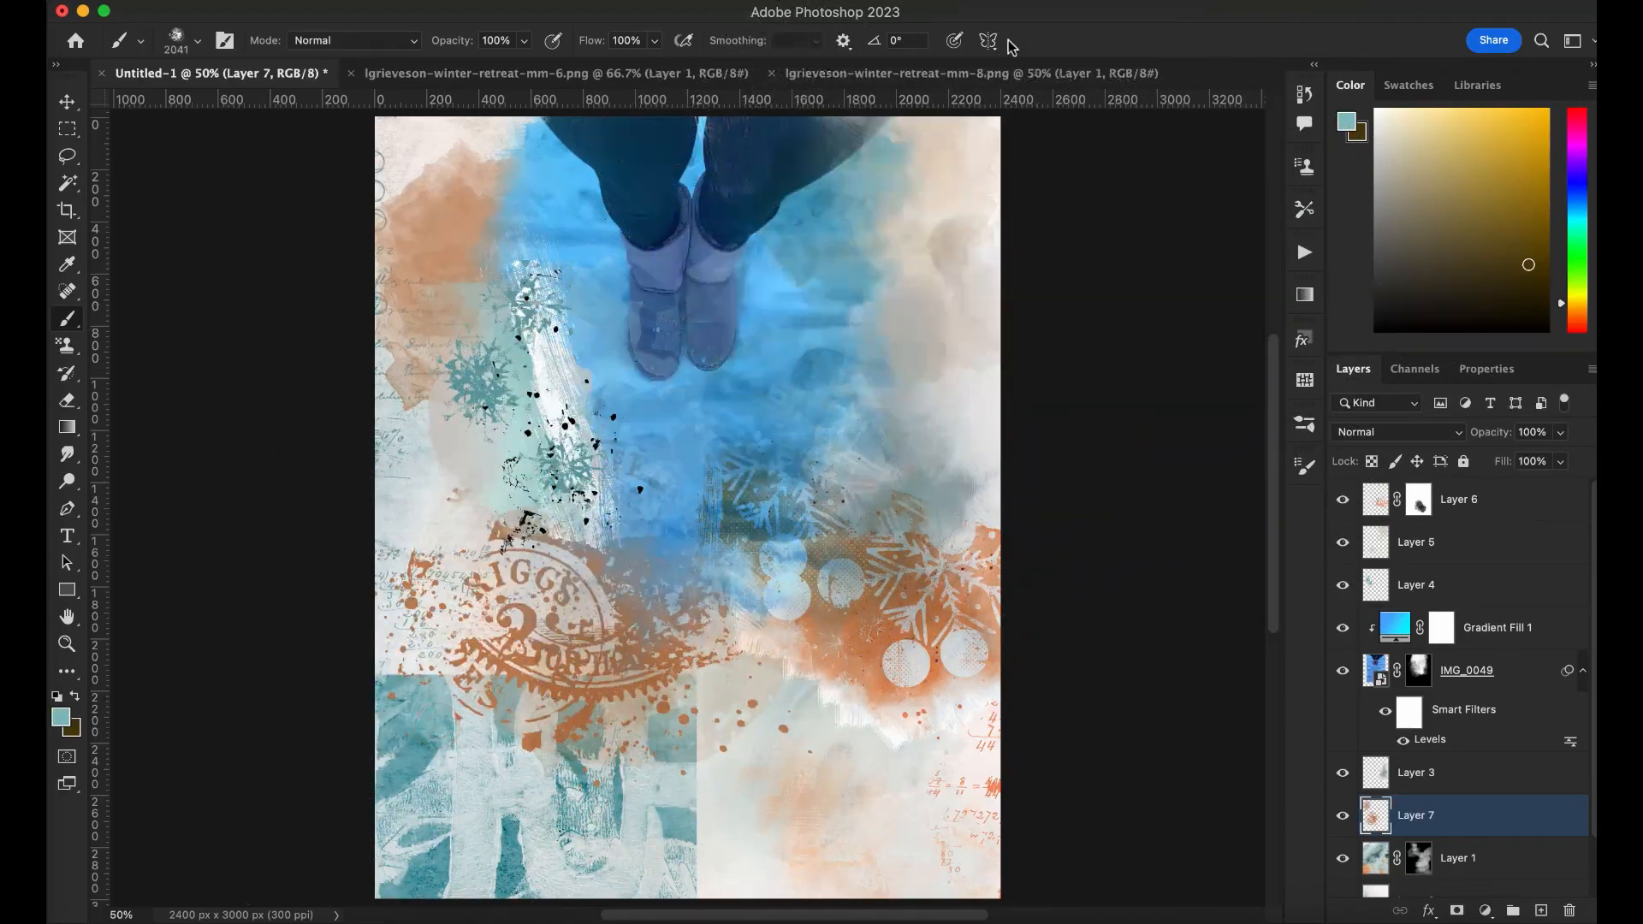
Choose the lgrieveson_alphabetti_mess-1 text brush
left_click(1305, 423)
left_click(770, 652)
left_click(759, 643)
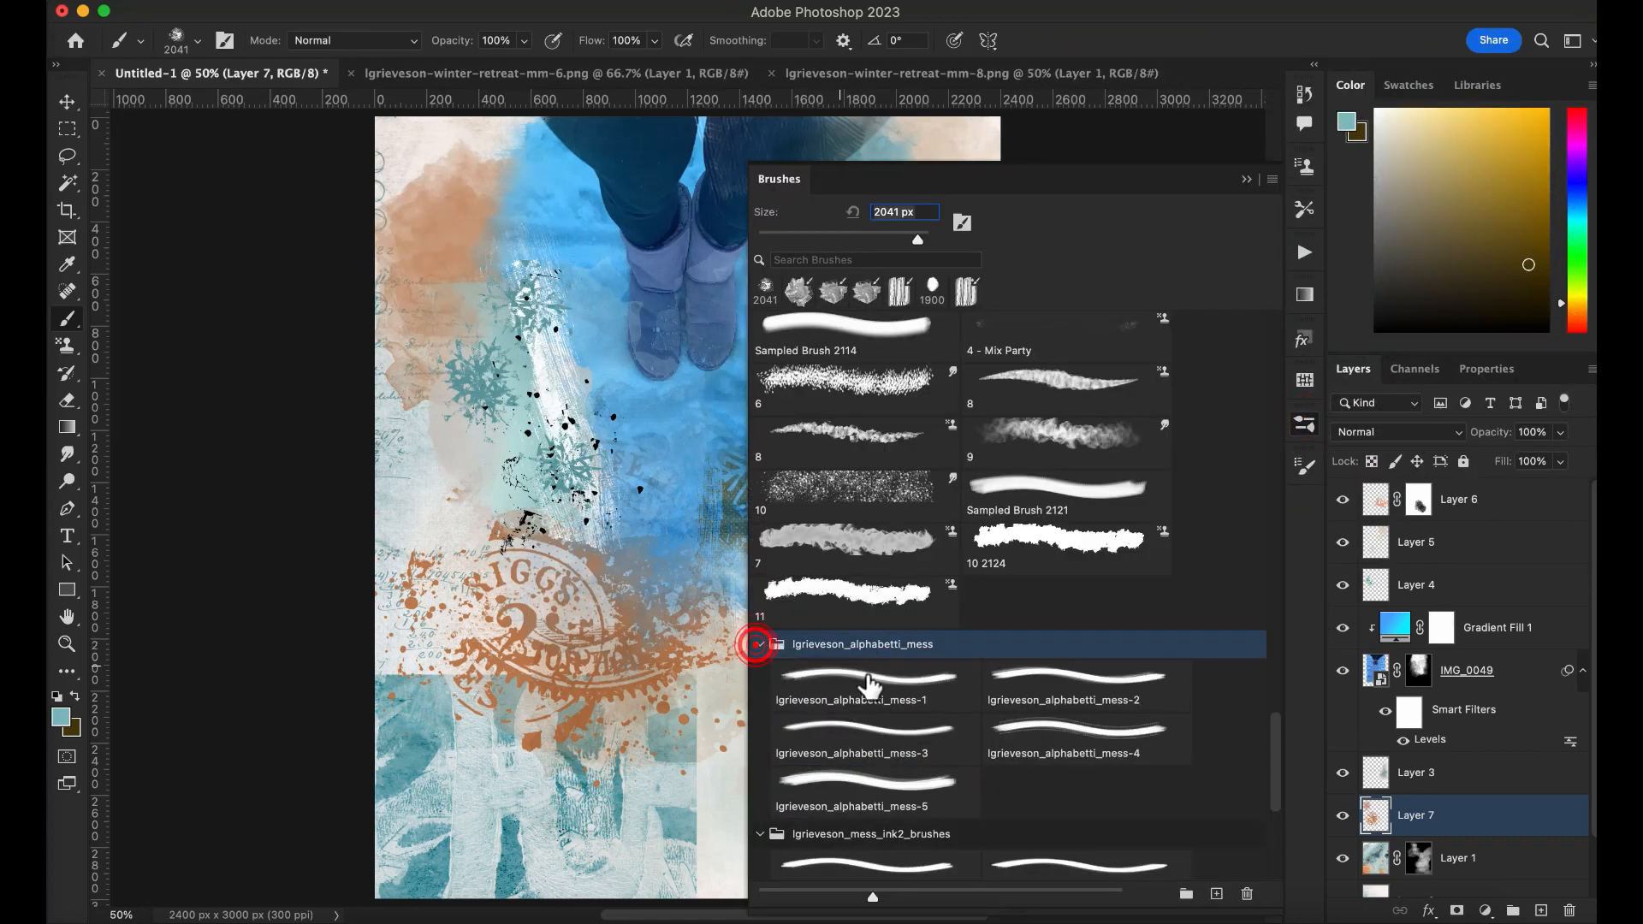
left_click(868, 684)
left_click(1246, 179)
Create a new layer above Layer 6 and set the foreground colour to a deep blue based on the photo
left_click(1493, 499)
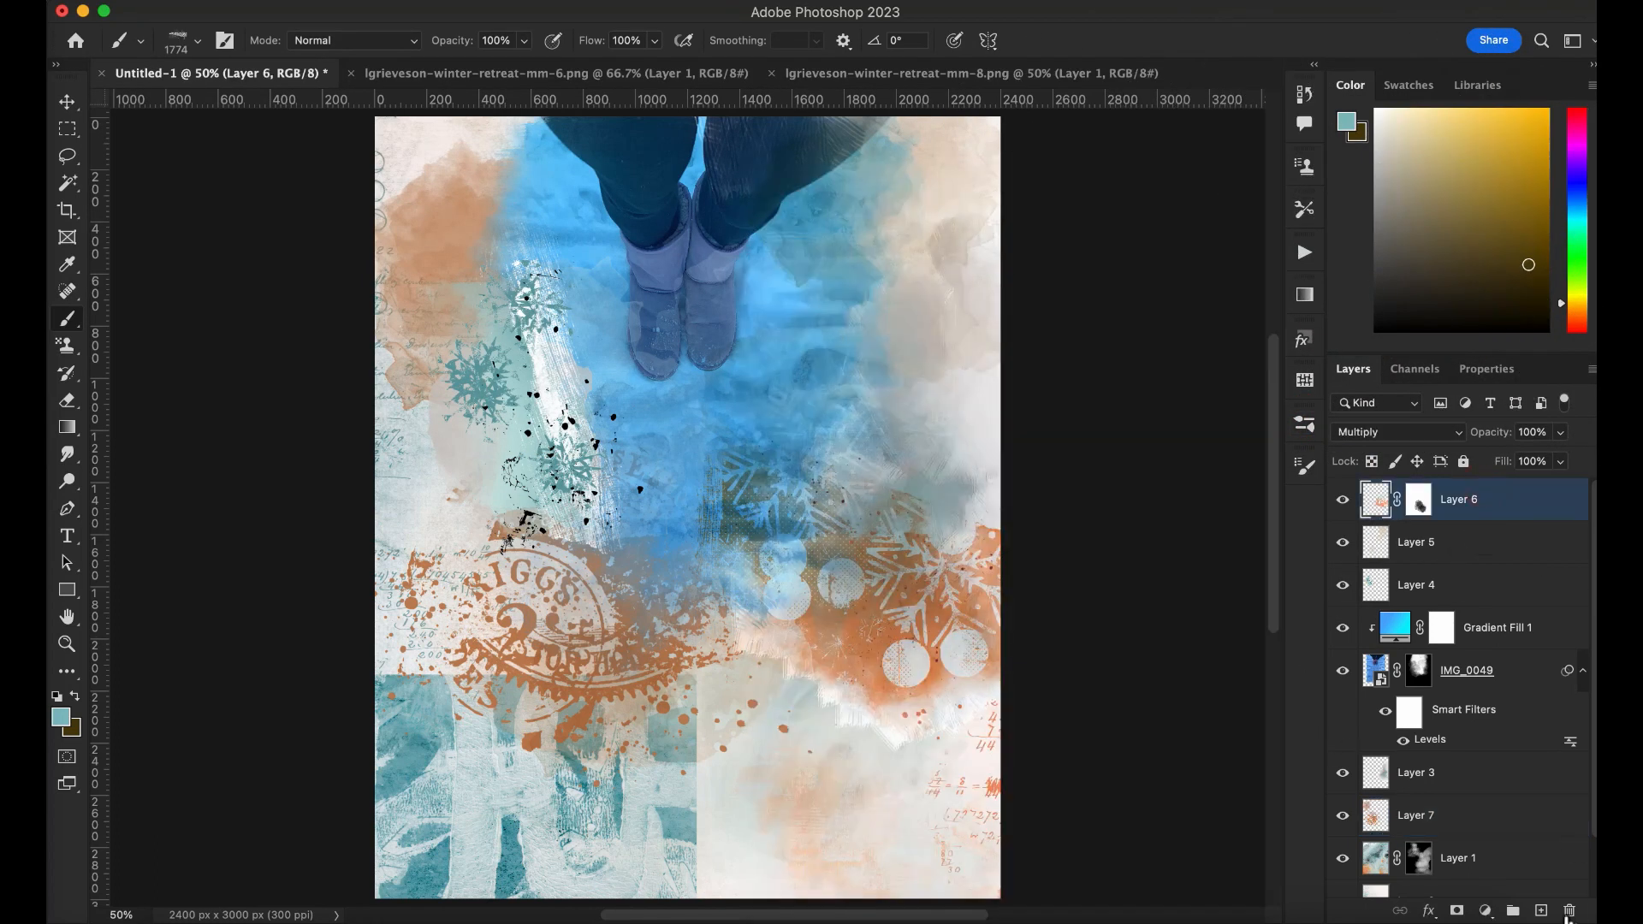
left_click(1541, 909)
left_click(750, 301, "alt")
left_click(1347, 120)
left_click_drag(1498, 129, 1539, 204)
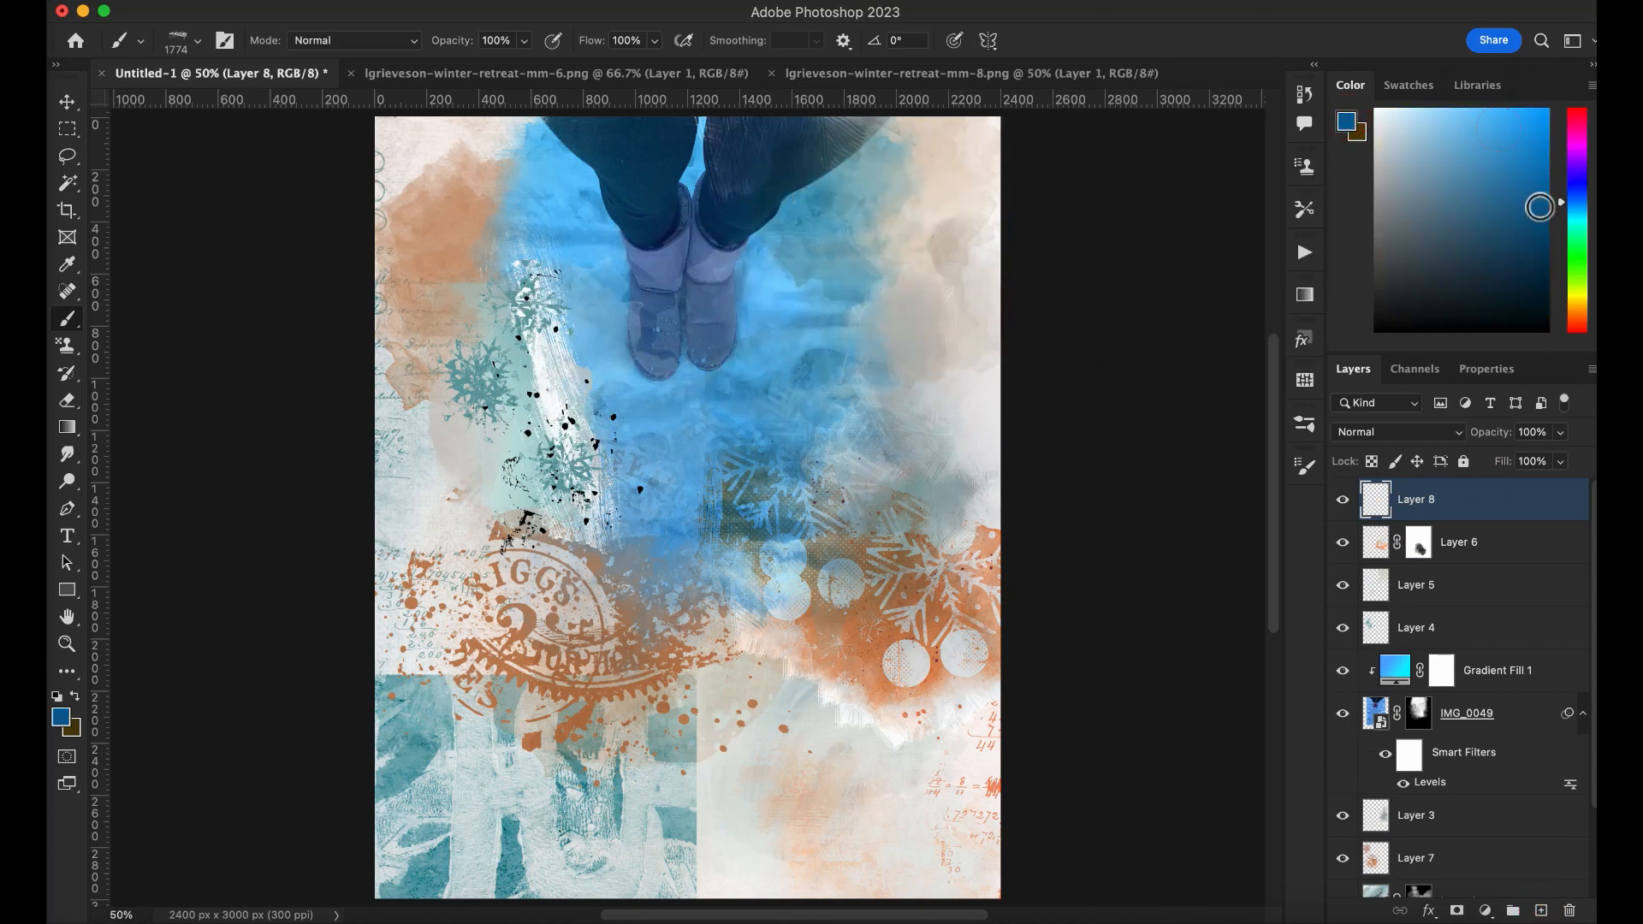
Stamp the blue "TREASURE THIS" text at 1100 px across the page's upper edge, right of the legs
key("bracketleft")
key("bracketleft")
key("p")
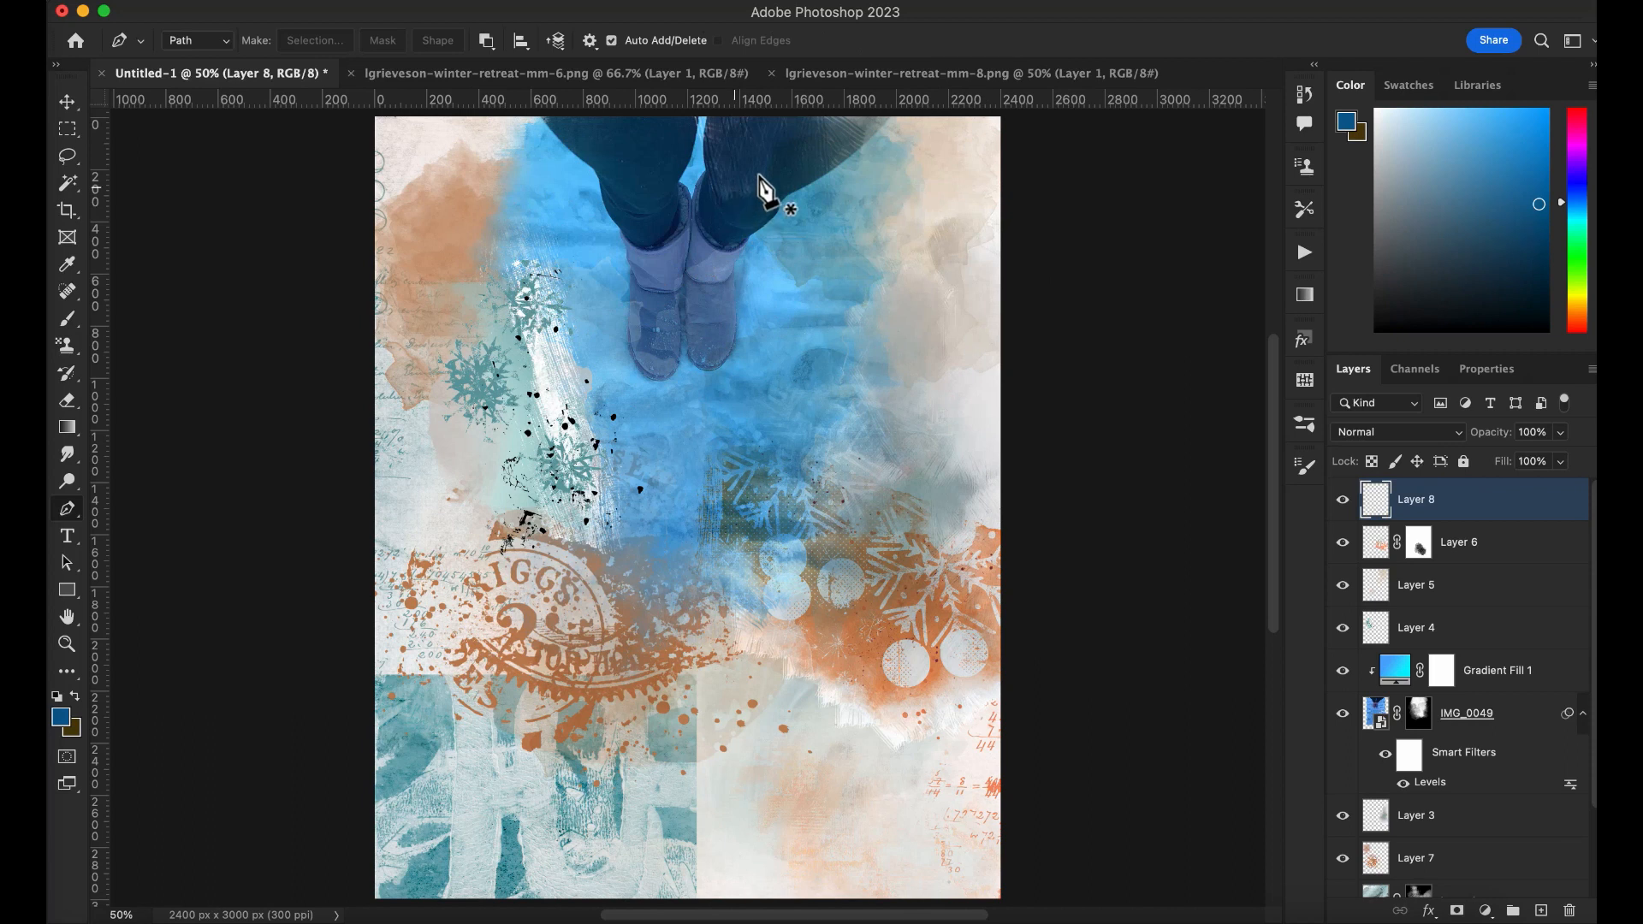
left_click(68, 320)
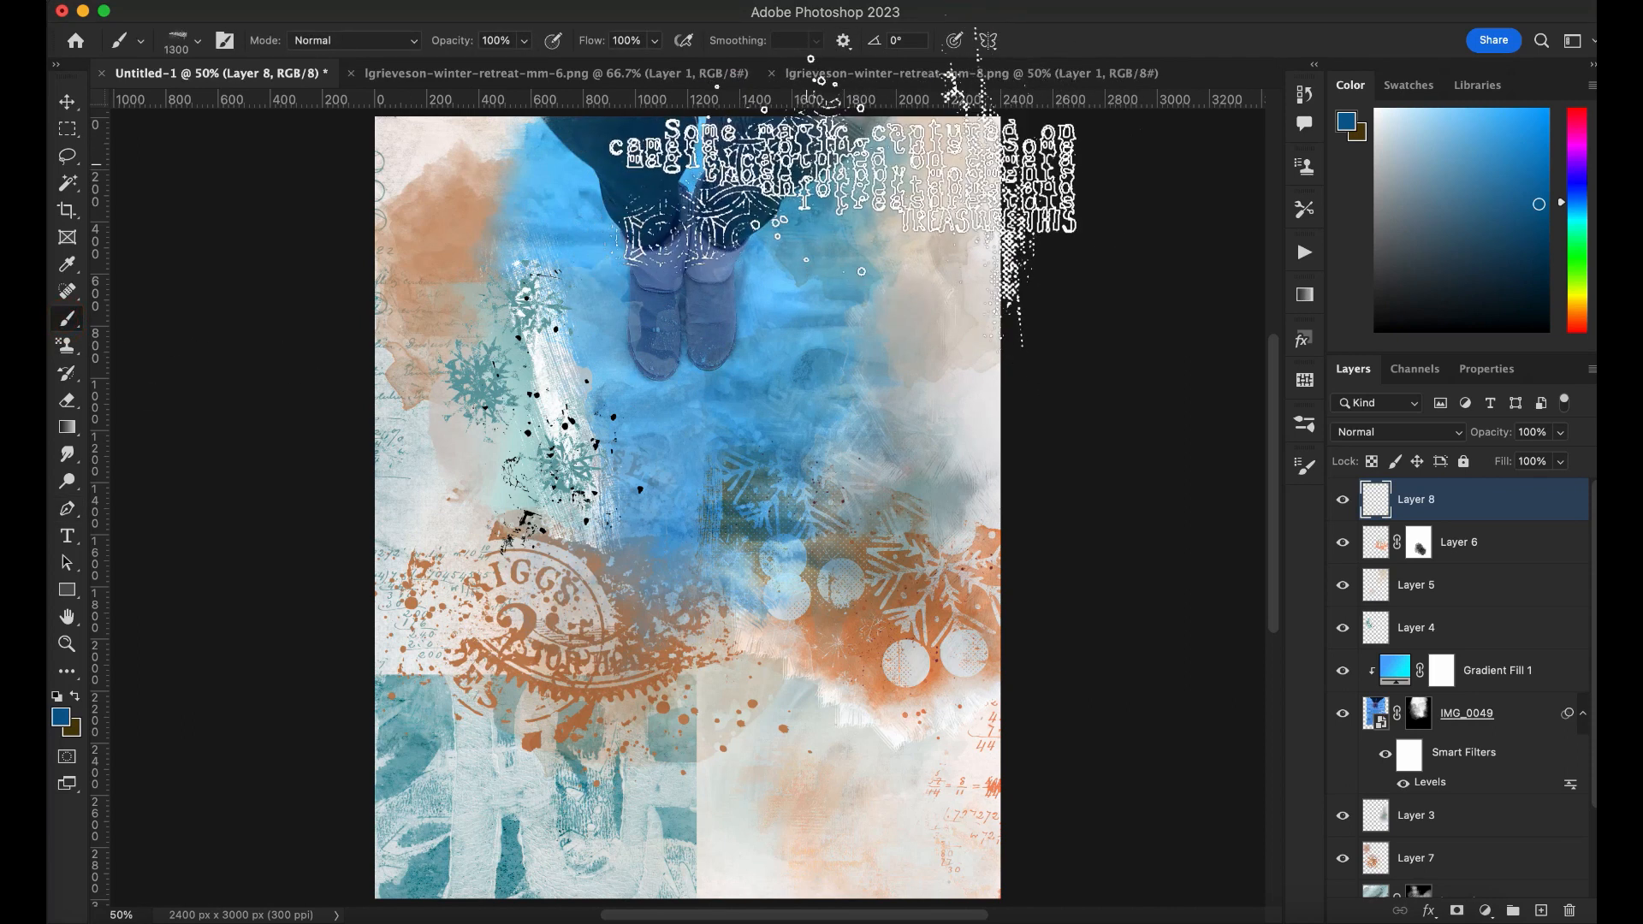
left_click(830, 158)
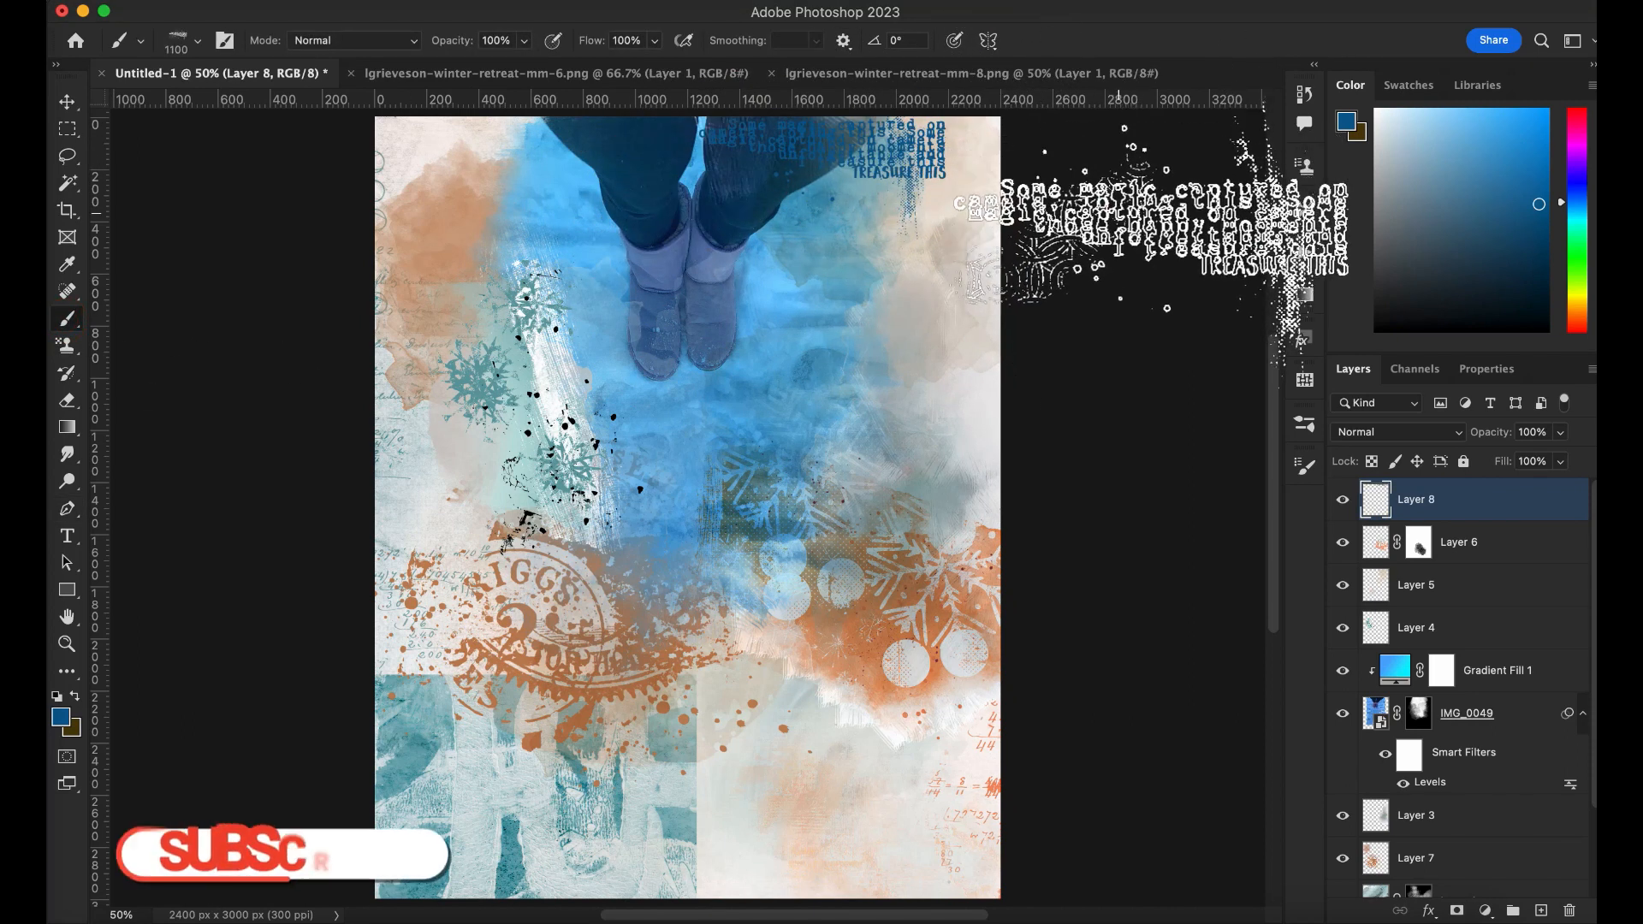
Stamp the lgrieveson_alphabetti_mess-4 text brush at 1300 px in blue, just above the orange postmark
left_click(856, 913)
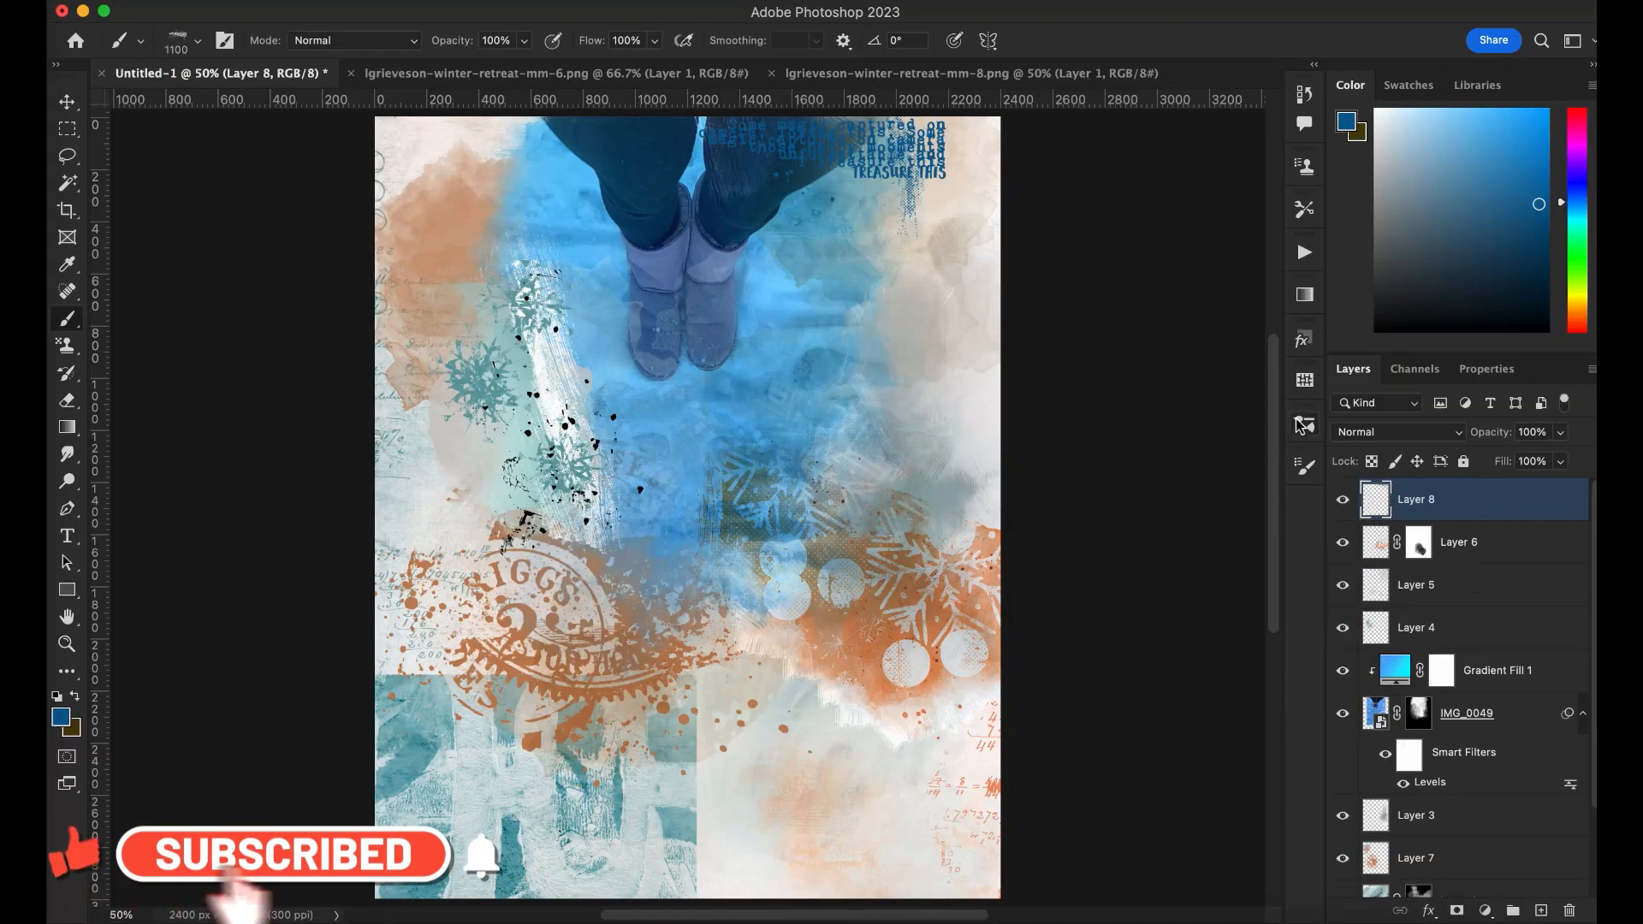
left_click(1302, 425)
left_click(1083, 733)
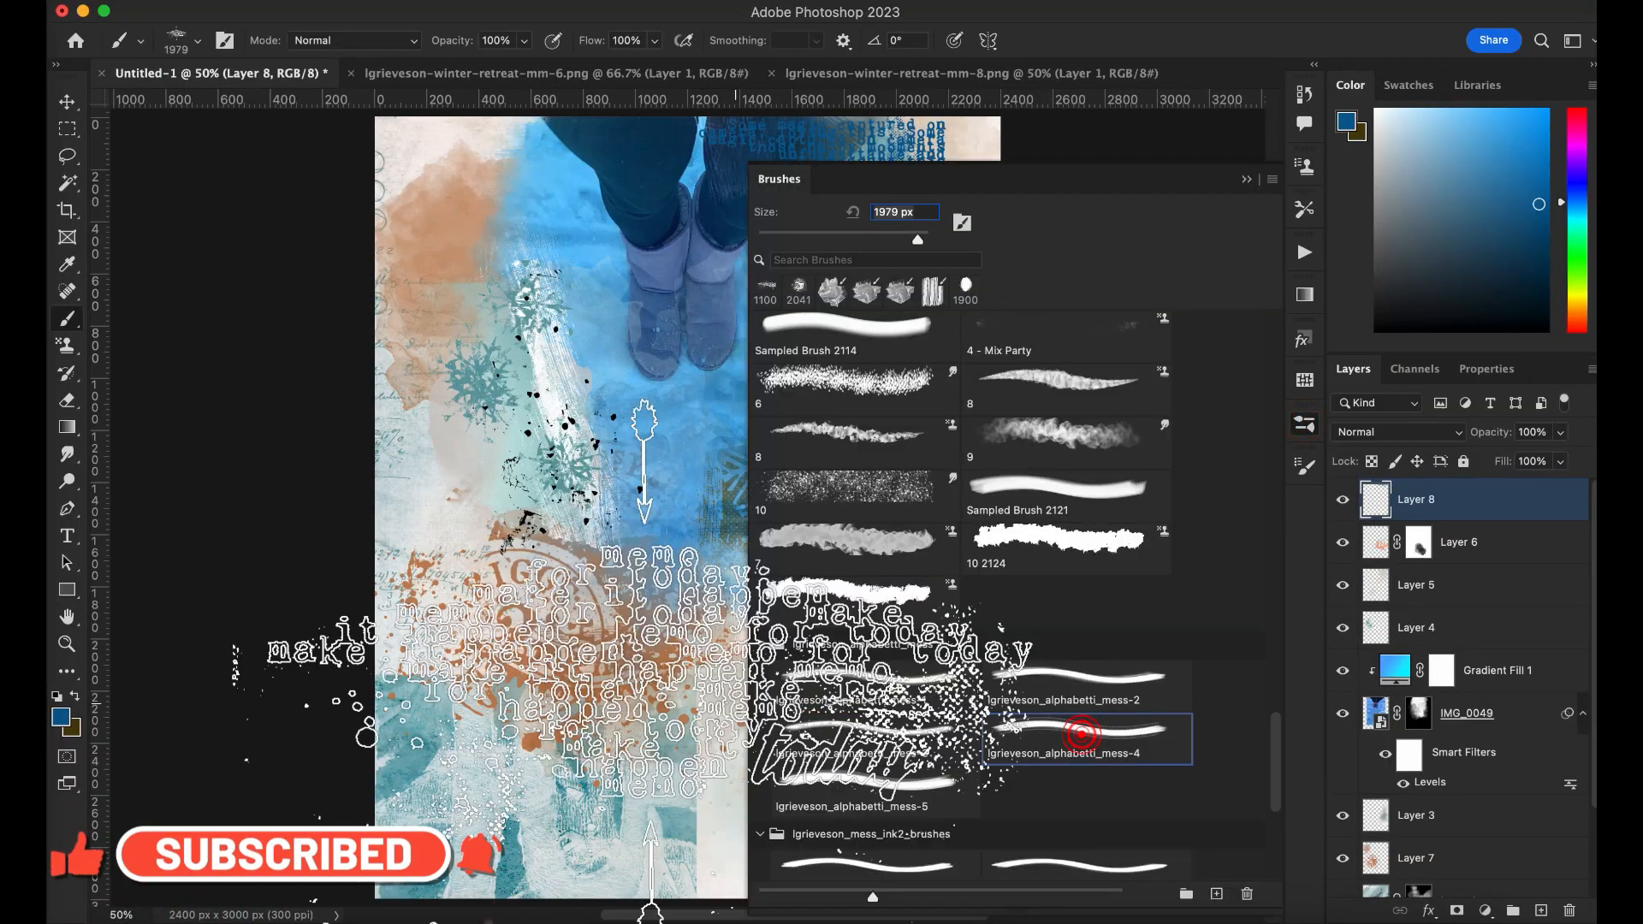
left_click(1243, 181)
key("bracketleft")
key("bracketleft")
key("bracketleft")
key("bracketleft")
key("bracketleft")
key("bracketleft")
key("bracketleft")
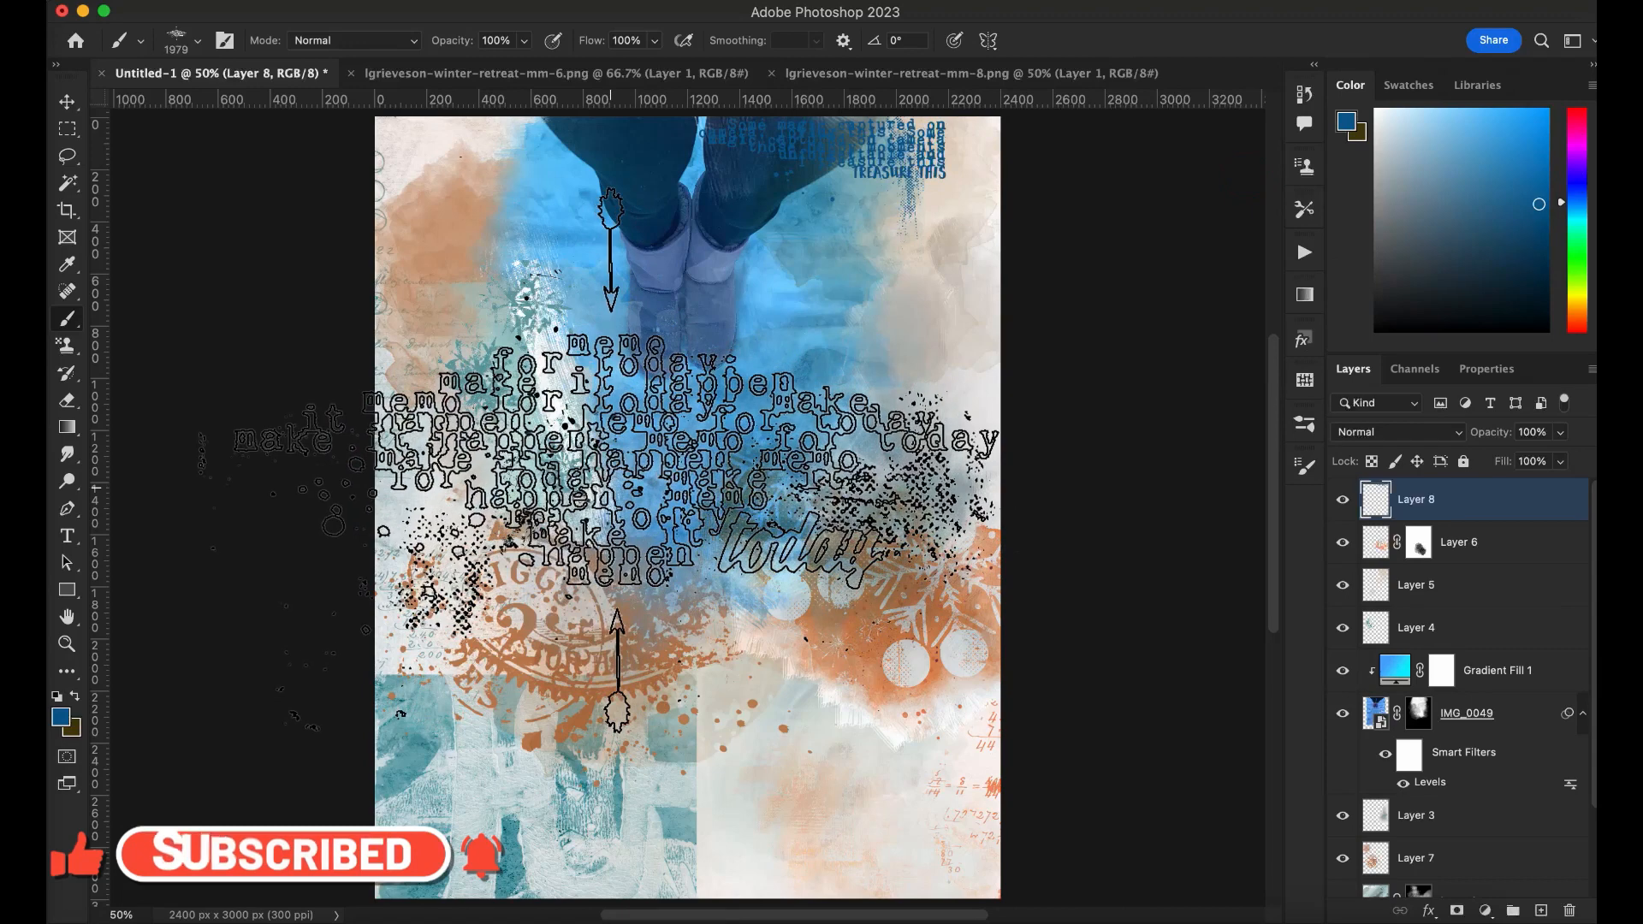
left_click(580, 479)
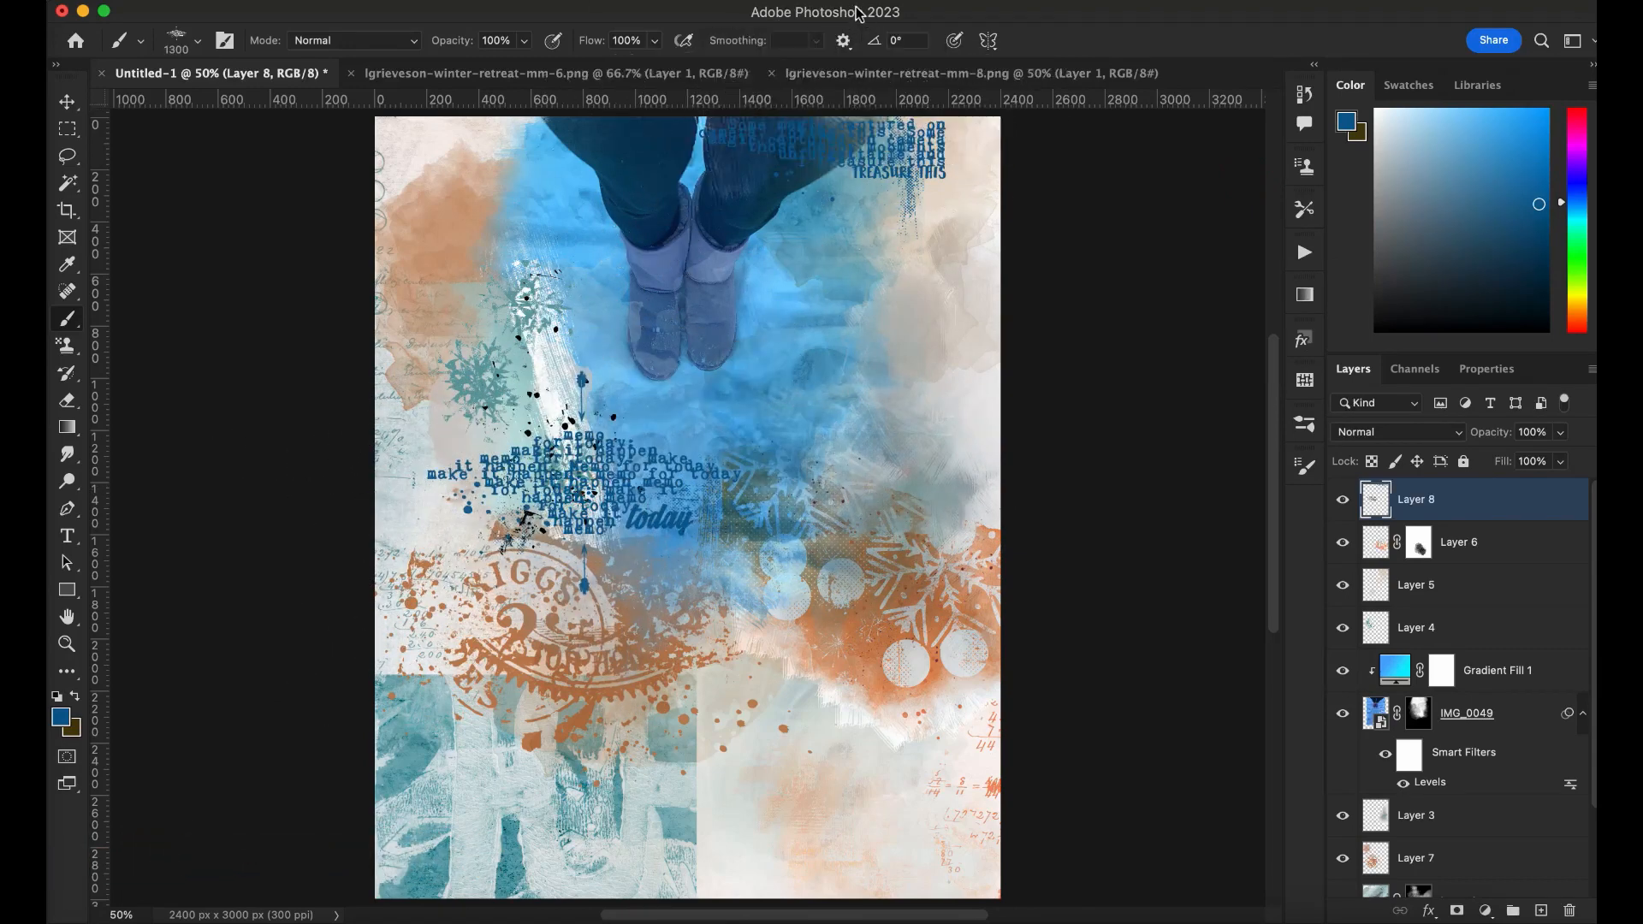
left_click(352, 75)
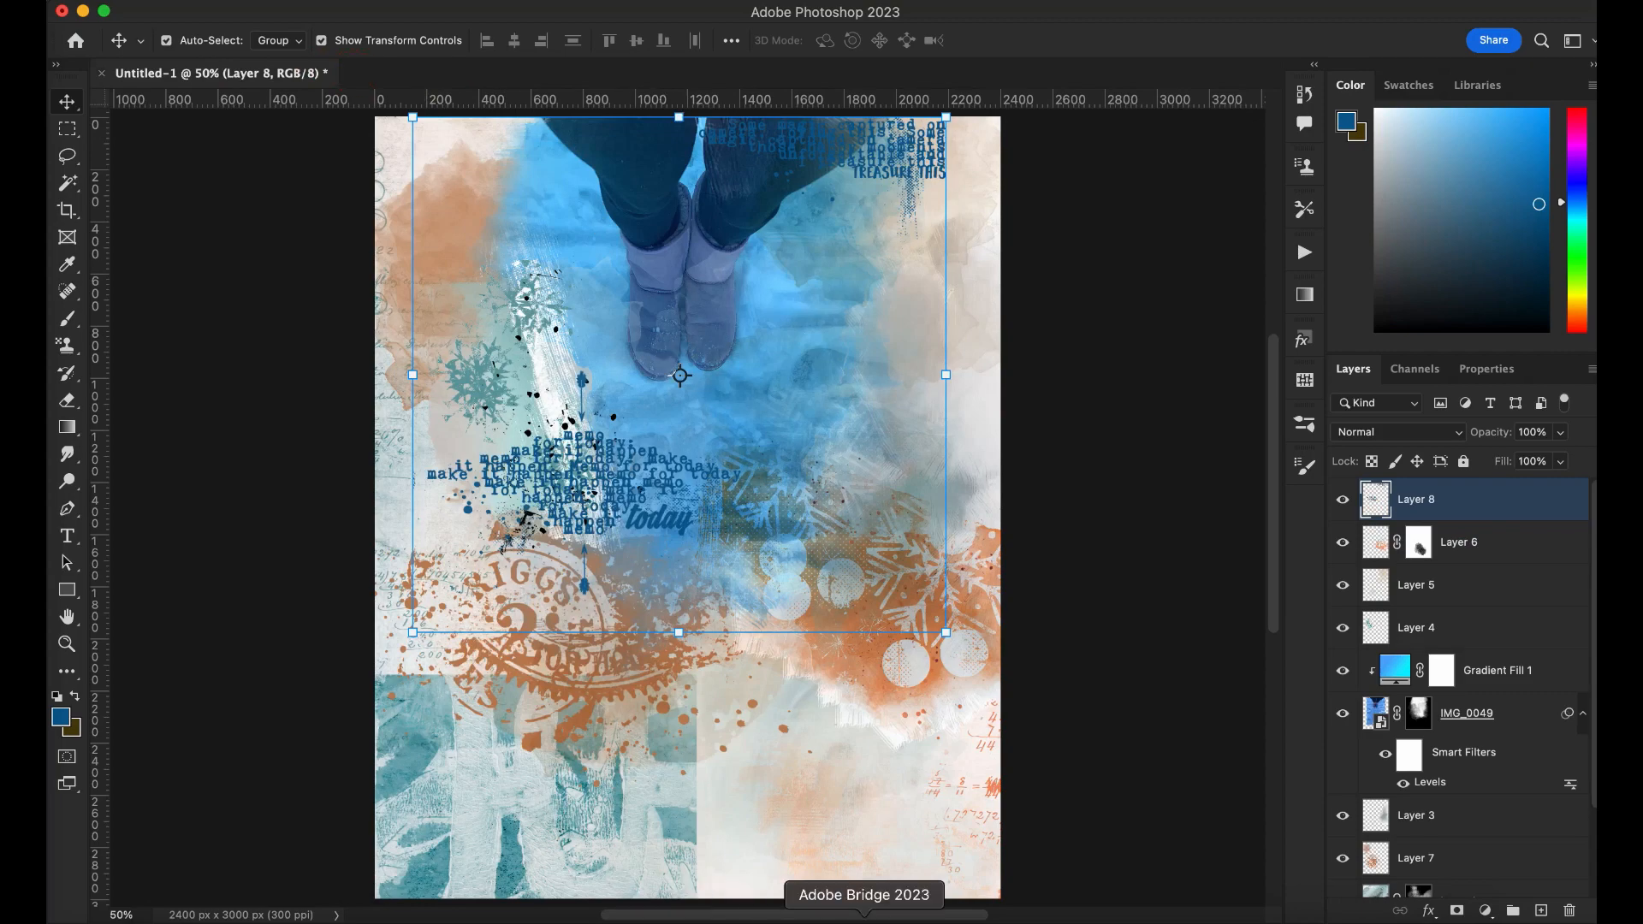
left_click(875, 907)
double_click(1372, 222)
mouse_move(614, 276)
left_mouse_down()
mouse_move(545, 341)
mouse_move(309, 70)
mouse_move(861, 563)
mouse_move(796, 646)
mouse_move(920, 531)
mouse_move(997, 541)
left_mouse_up()
Scale the fern paint artwork to 77.31% and place it on the page's right edge, around X 2017 px, Y 1331 px
left_click_drag(1161, 205, 1069, 339)
left_click_drag(1003, 535, 1006, 446)
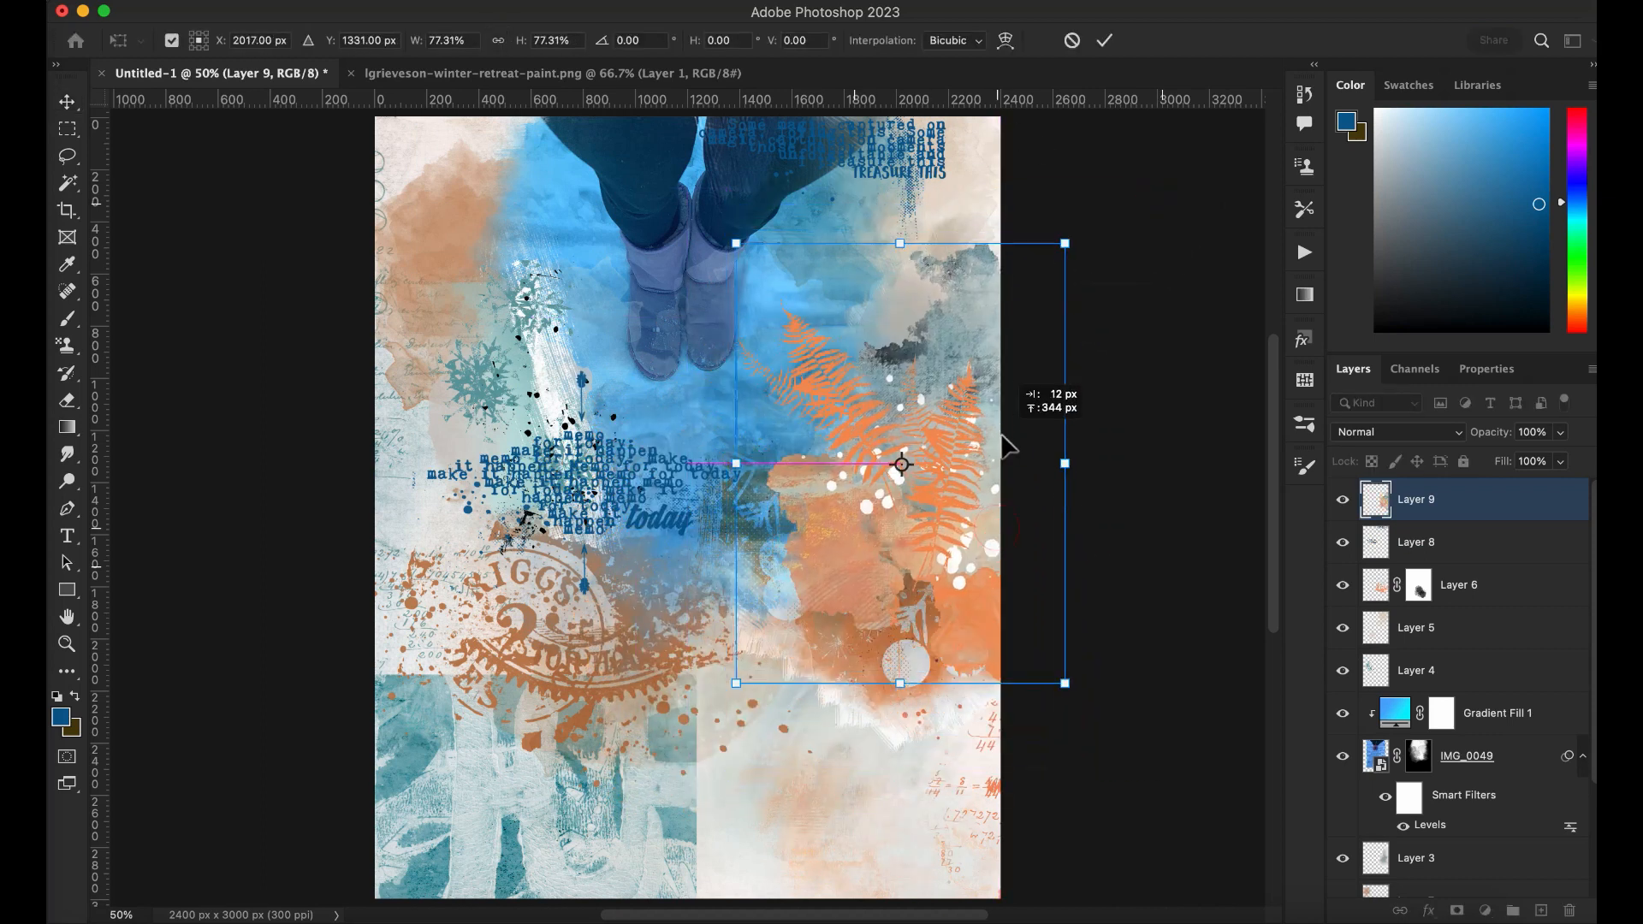
left_click(1105, 41)
Move Layer 6's orange snowflake artwork left and slightly down, out from under the fern paint
left_click(1461, 609)
left_click_drag(939, 745, 847, 728)
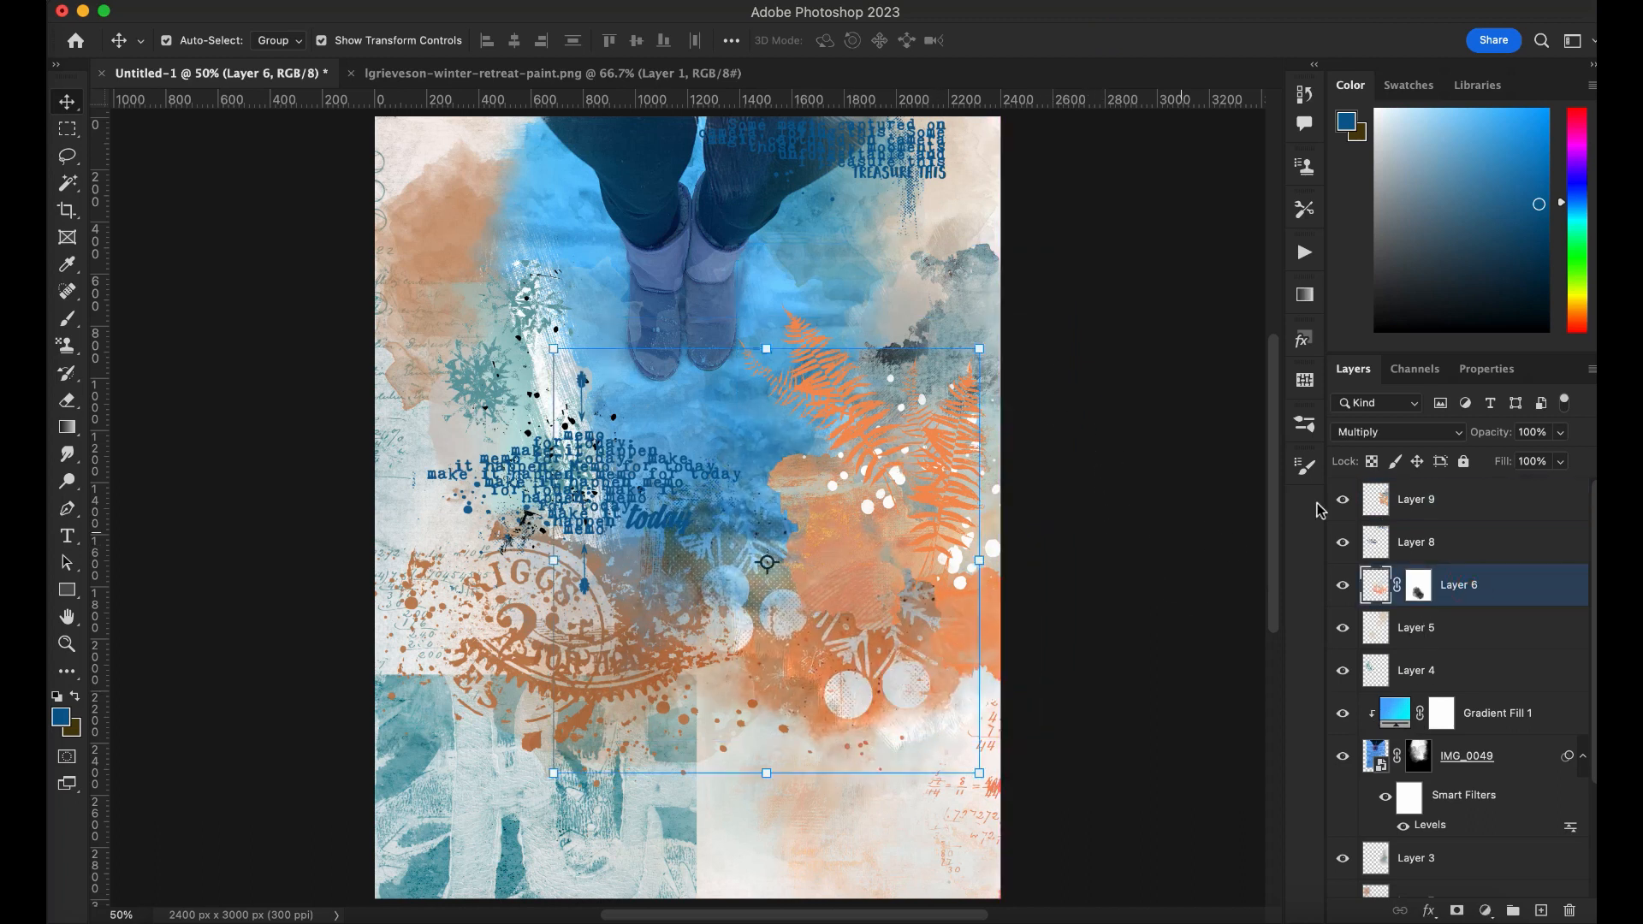
Recolour the fern paint on Layer 9 to yellow with a Hue/Saturation hue shift of +25
left_click(1407, 498)
left_click(316, 2)
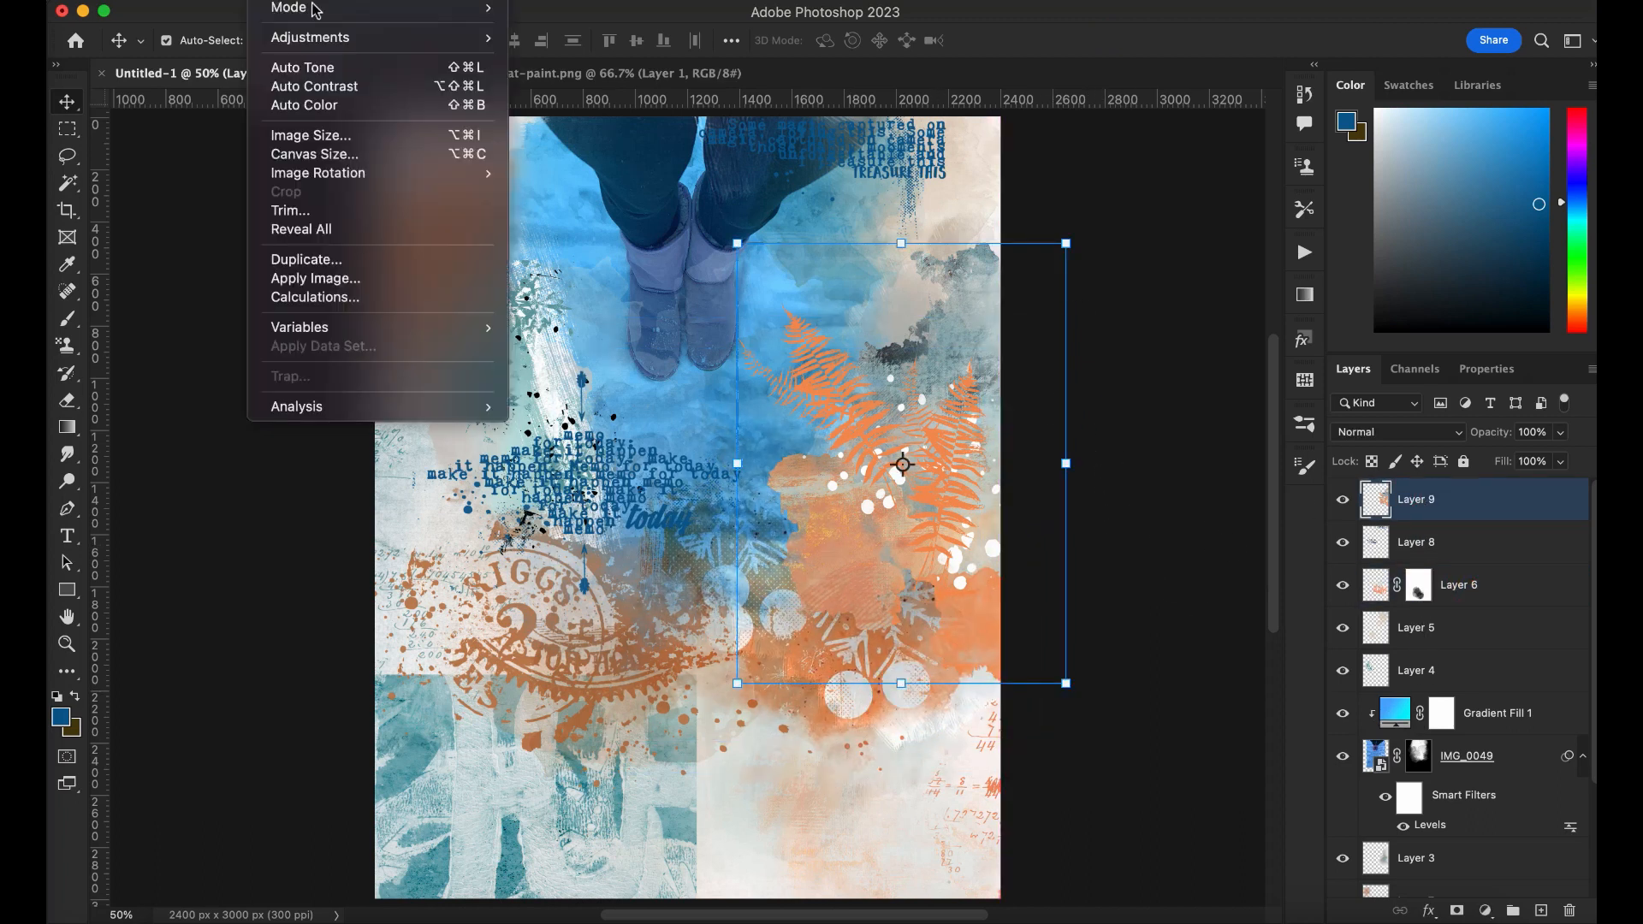
mouse_move(385, 39)
left_click(637, 147)
left_click_drag(1091, 161, 1238, 156)
left_click_drag(1164, 295, 1188, 306)
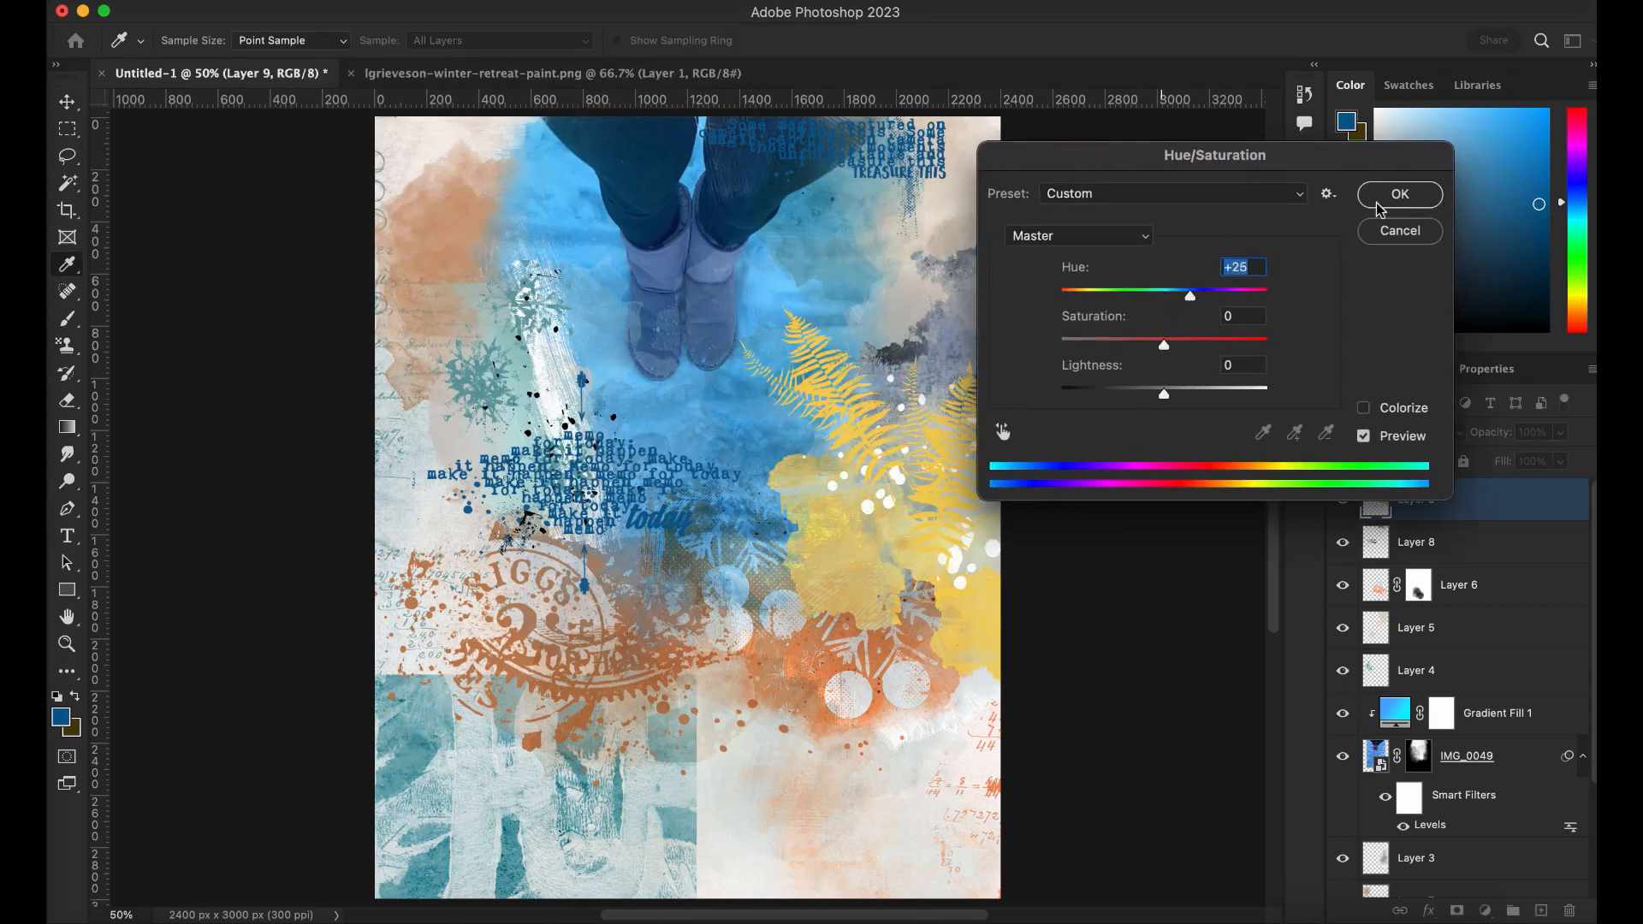
left_click(1379, 206)
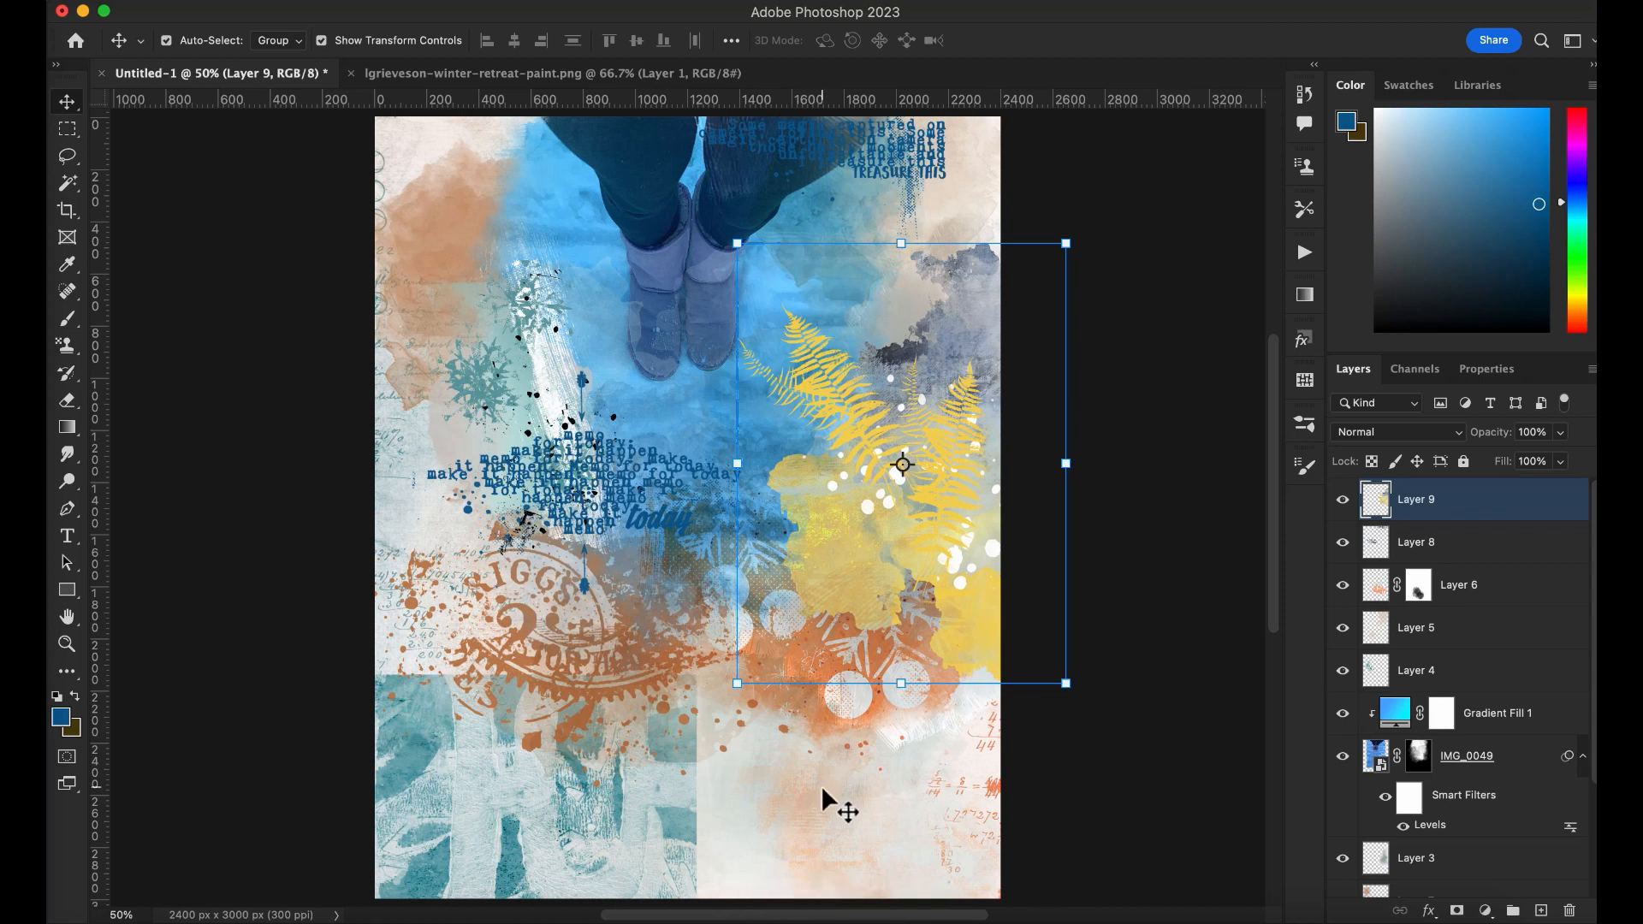
Duplicate the yellow fern paint, move the copy to the page's lower-left edge and place its layer directly above Layer 1
key("super+j")
left_click_drag(866, 506, 335, 705)
left_click_drag(1445, 514, 1463, 835)
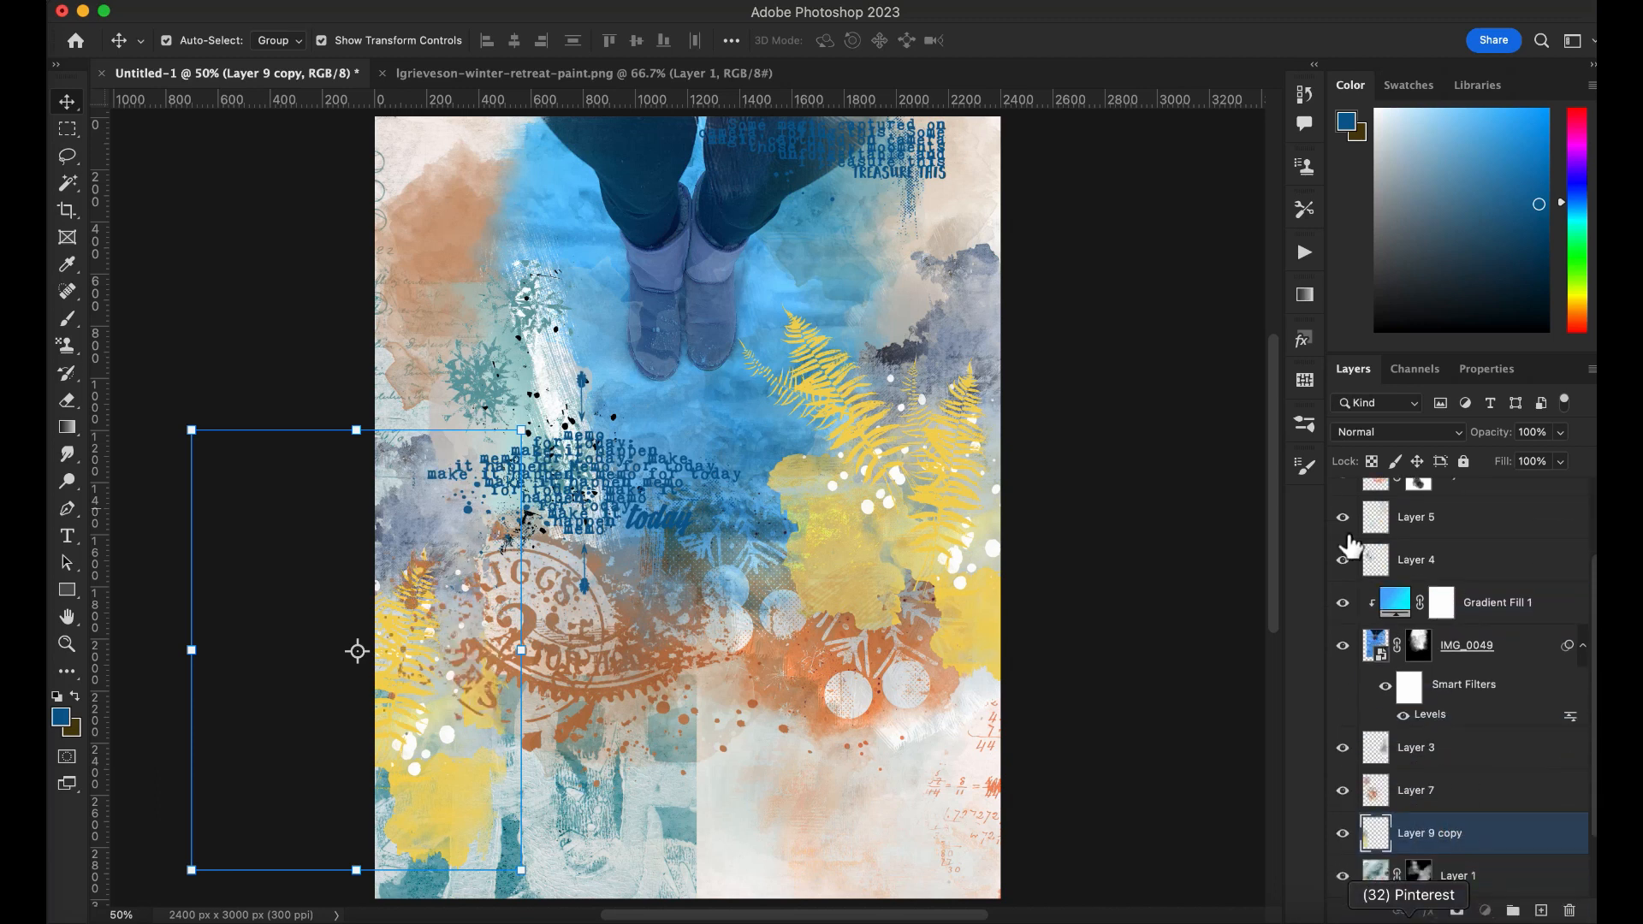
Add a layer mask to Layer 9 copy and choose the 16-2W Mixed Media (C) (D) brush at 1083 px
left_click_drag(1590, 640, 1593, 732)
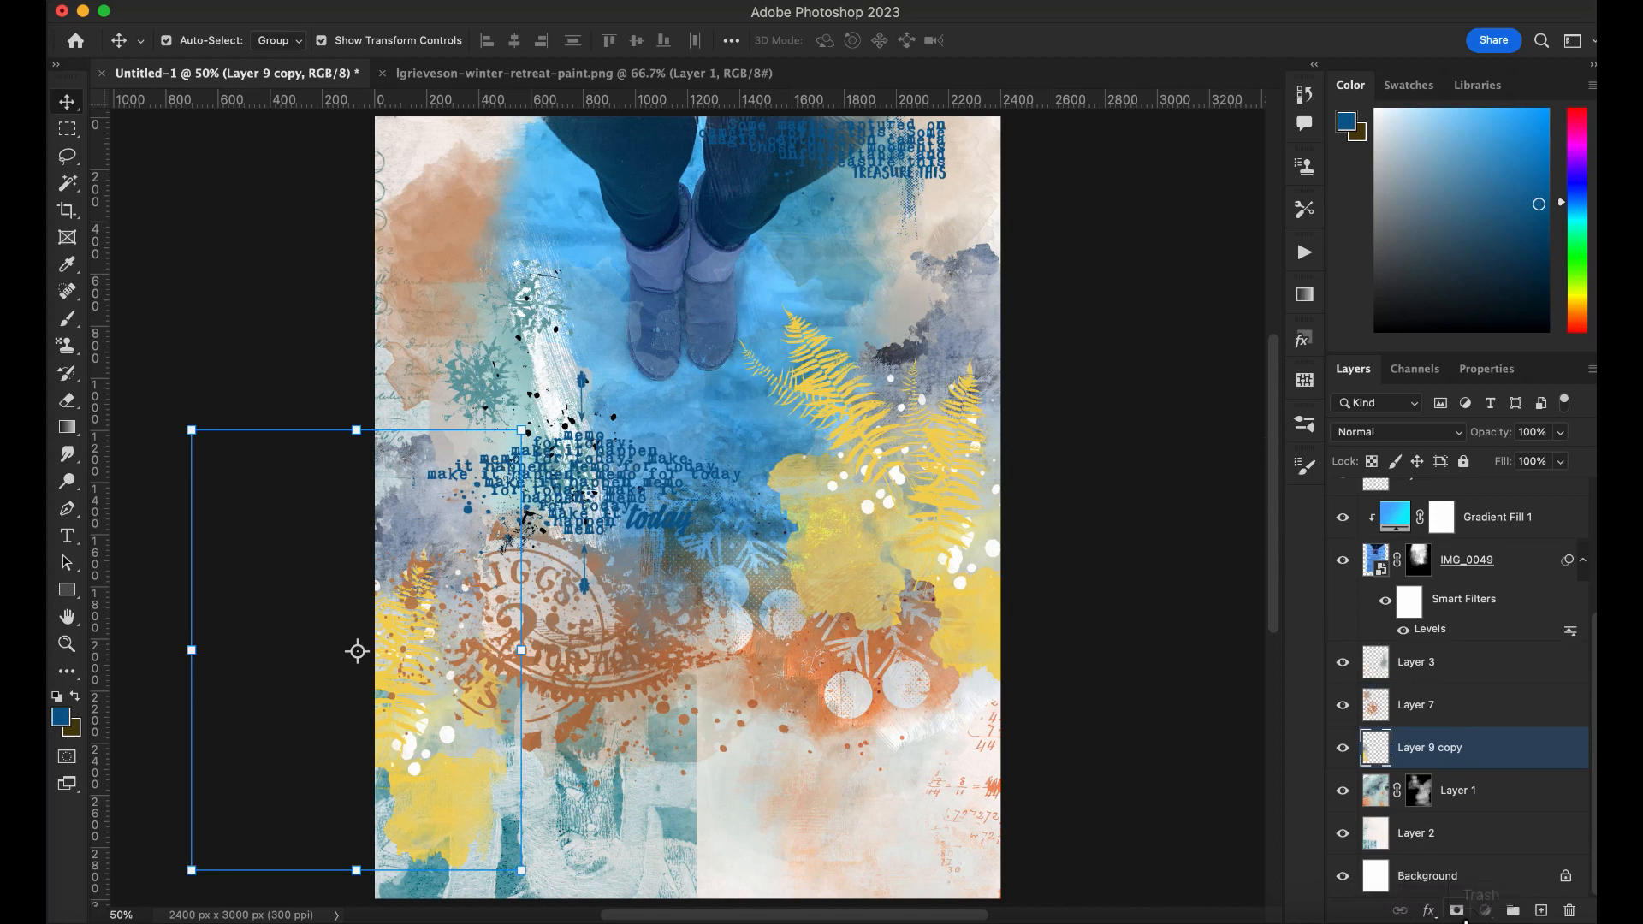
left_click(1456, 909)
left_click(1305, 424)
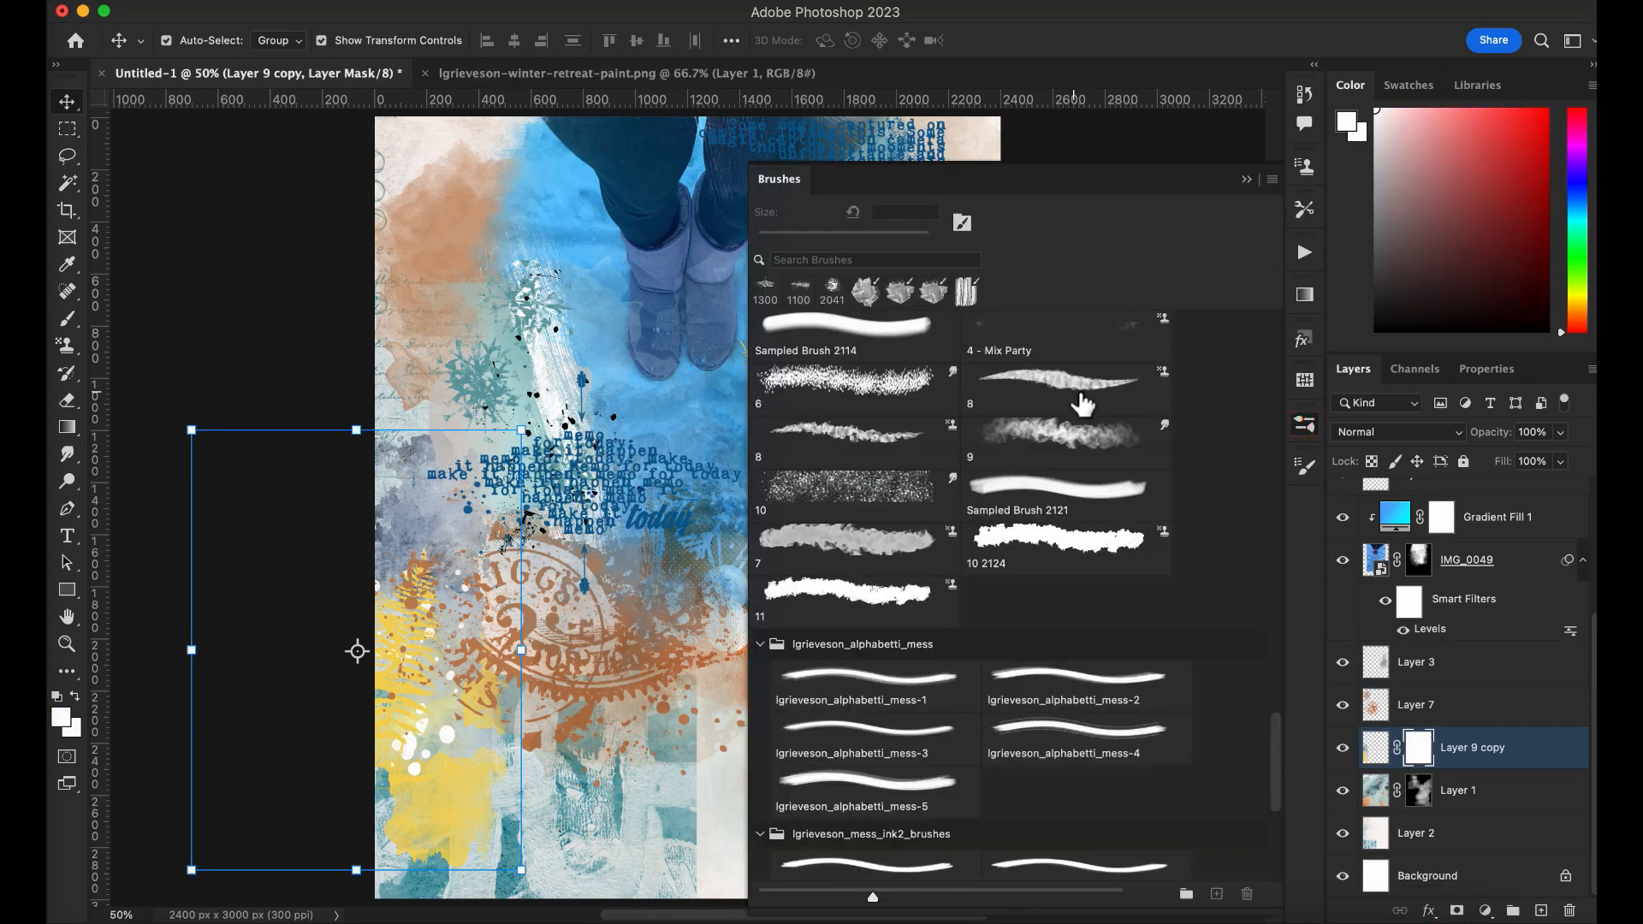
left_click_drag(1275, 757, 1274, 603)
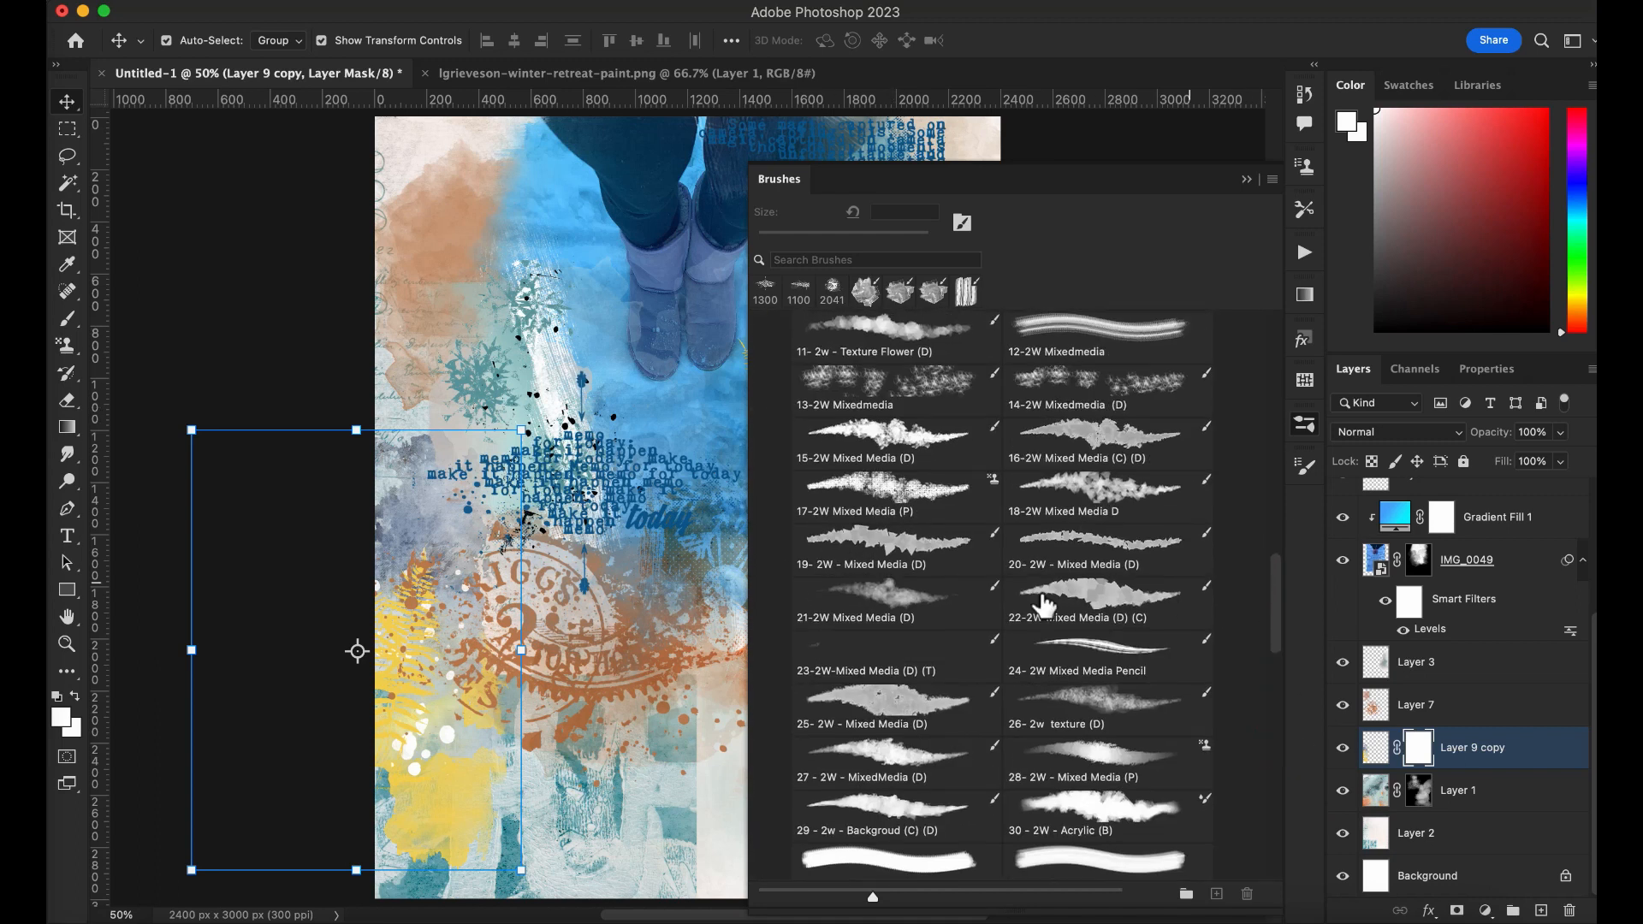
left_click(1080, 605)
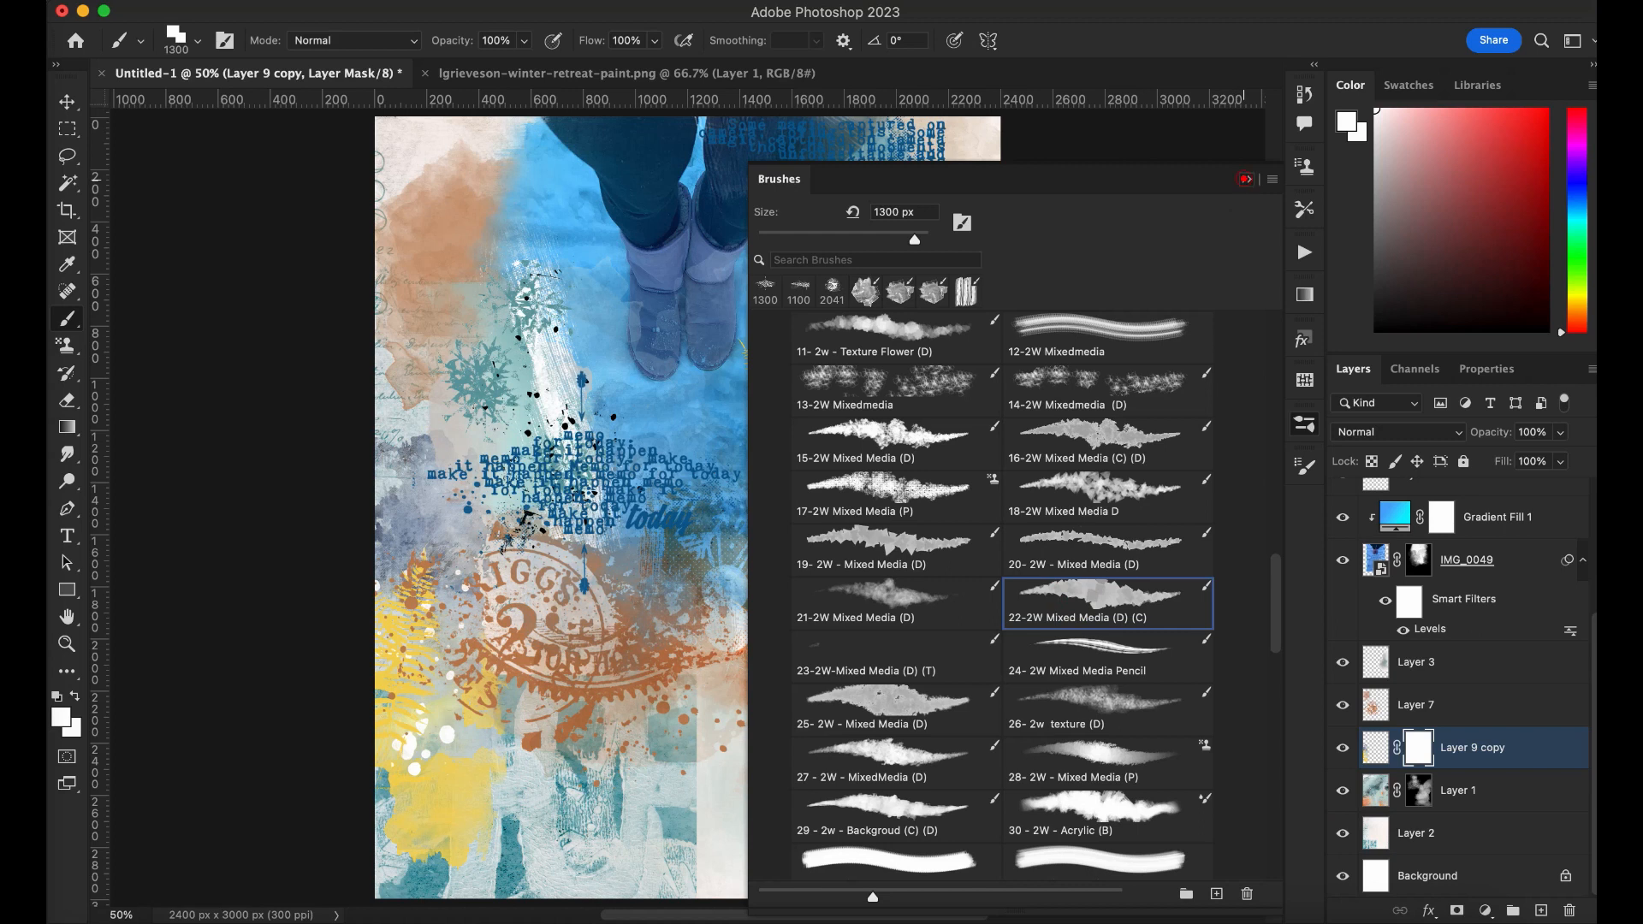
left_click(1246, 179)
left_click(1305, 424)
left_click(1146, 328)
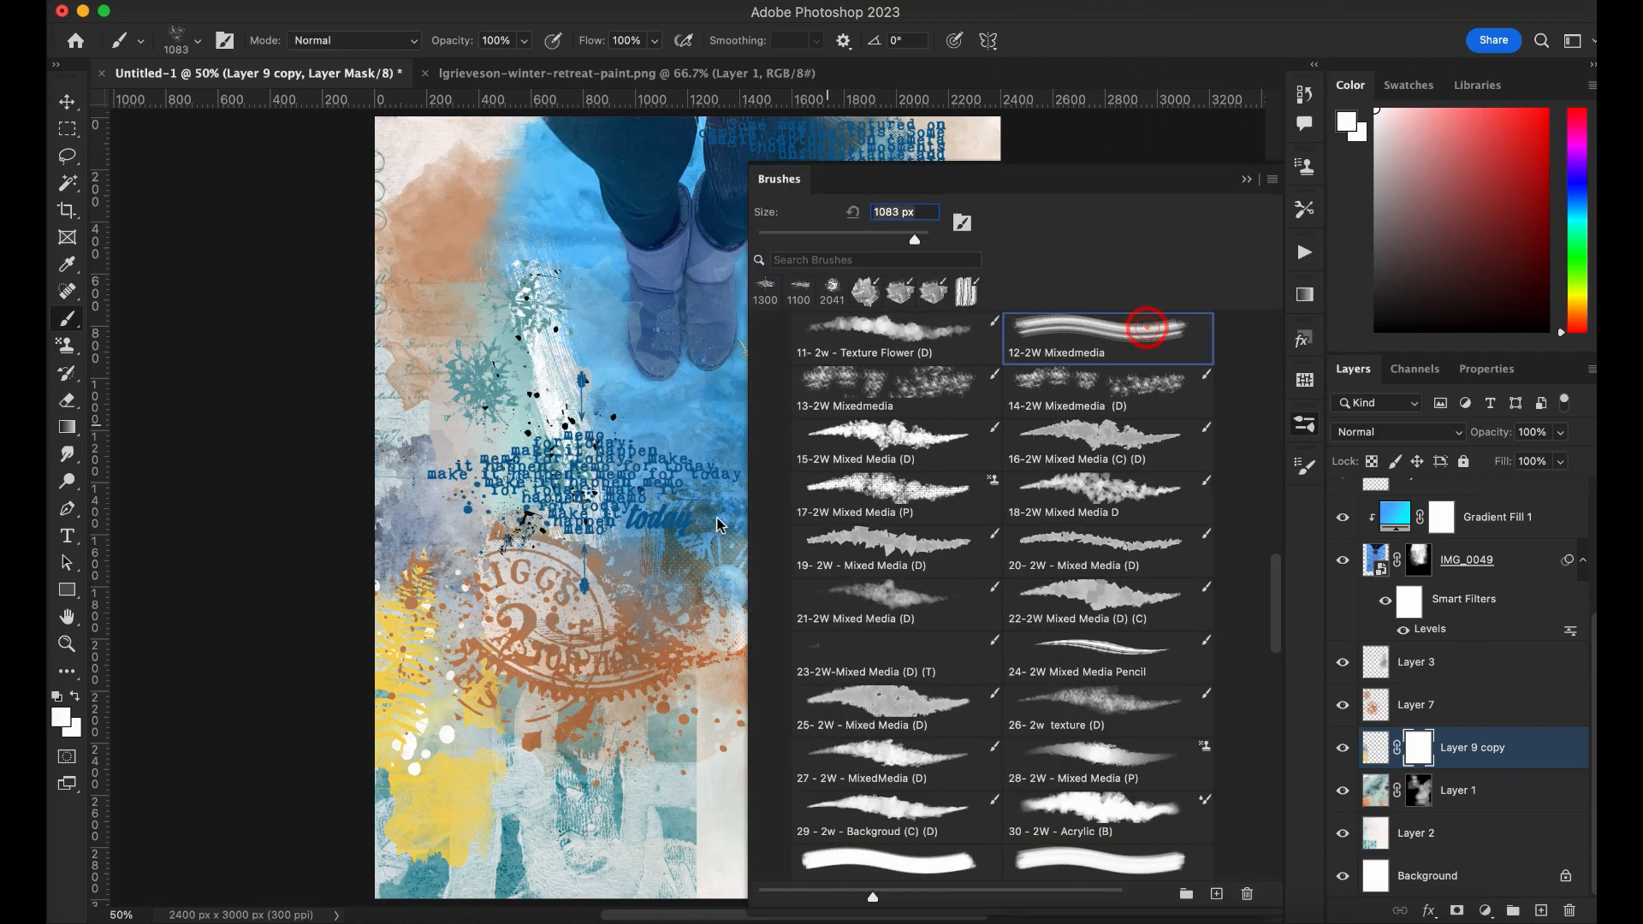
left_click(1102, 441)
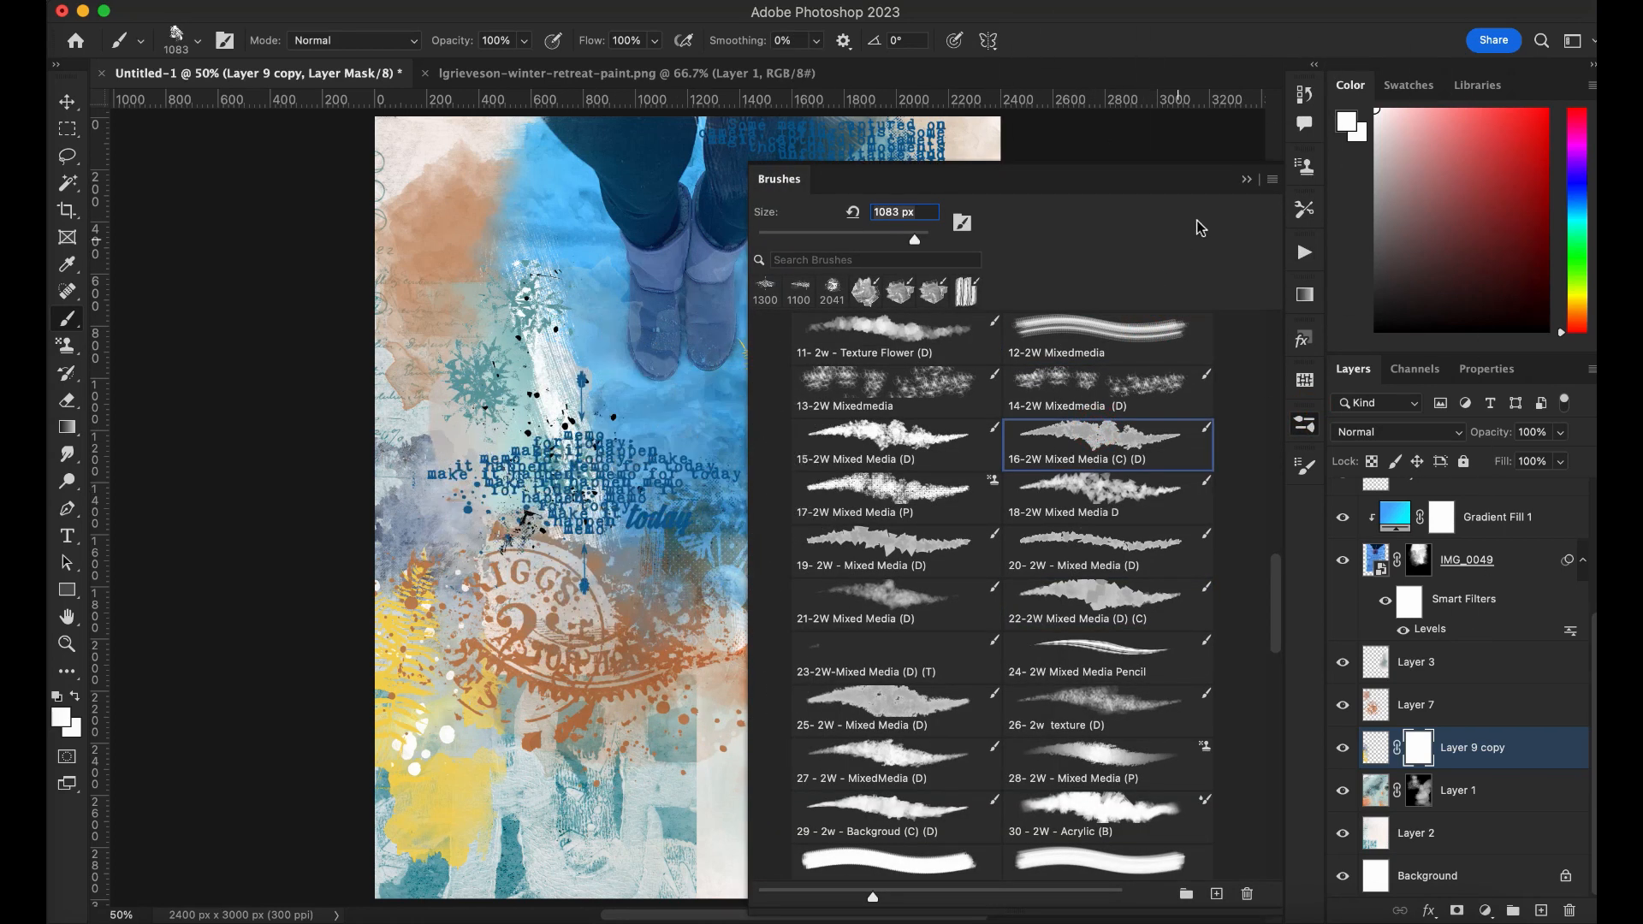
left_click(1246, 179)
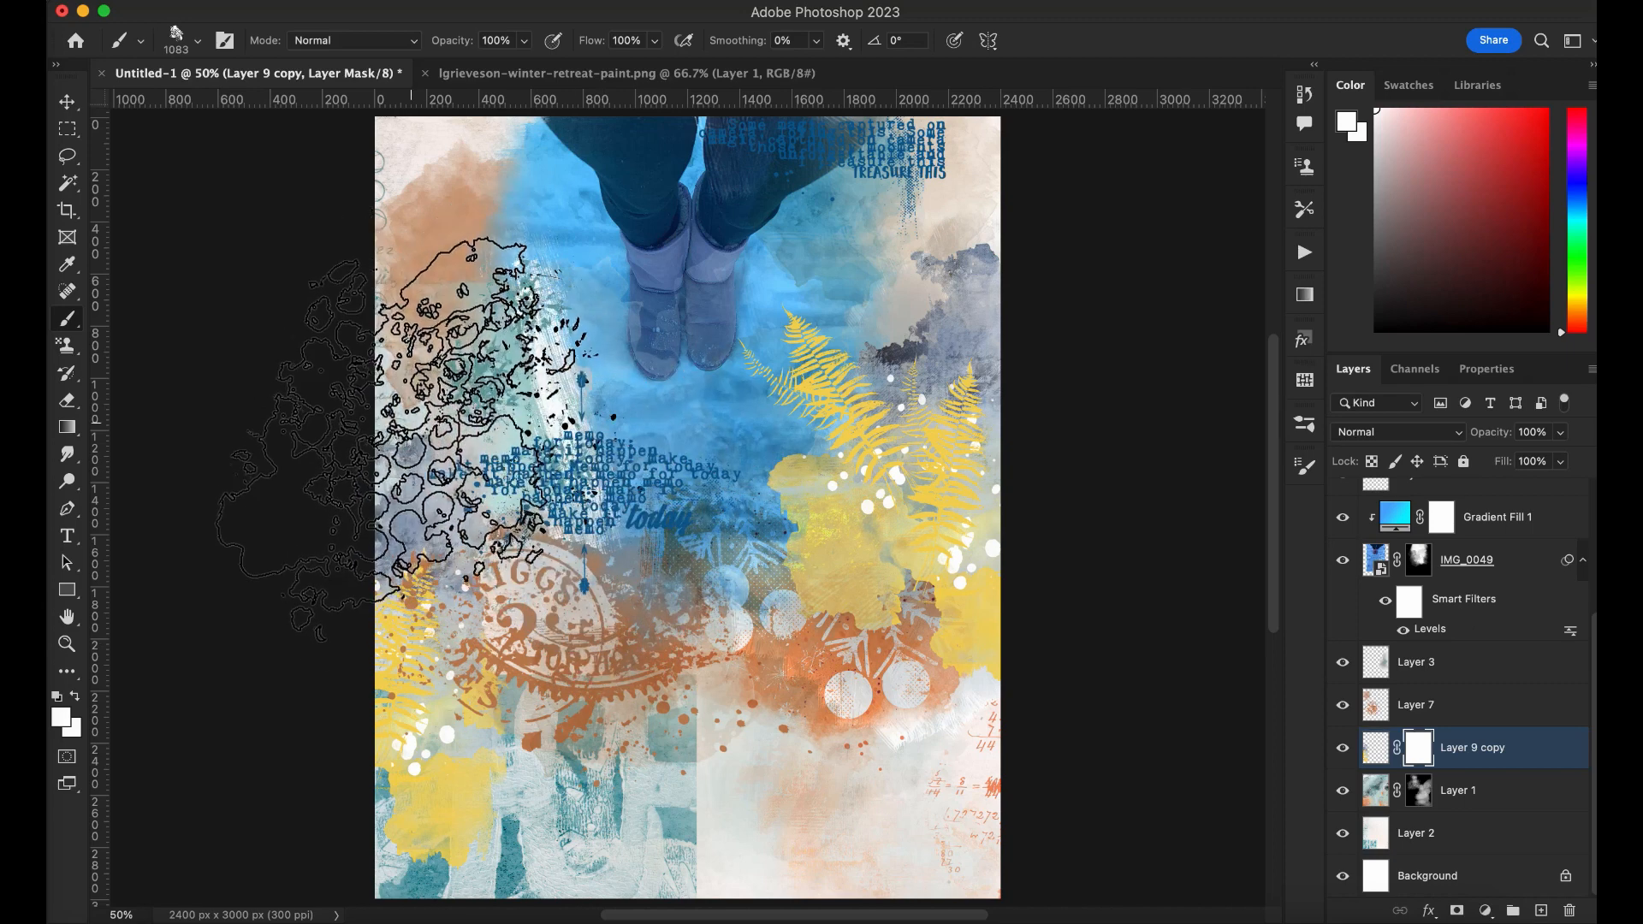
Stamp the textured brush in black on Layer 9 copy's mask to partly hide the lower-left yellow fern paint
left_click(1384, 329)
left_click(410, 480)
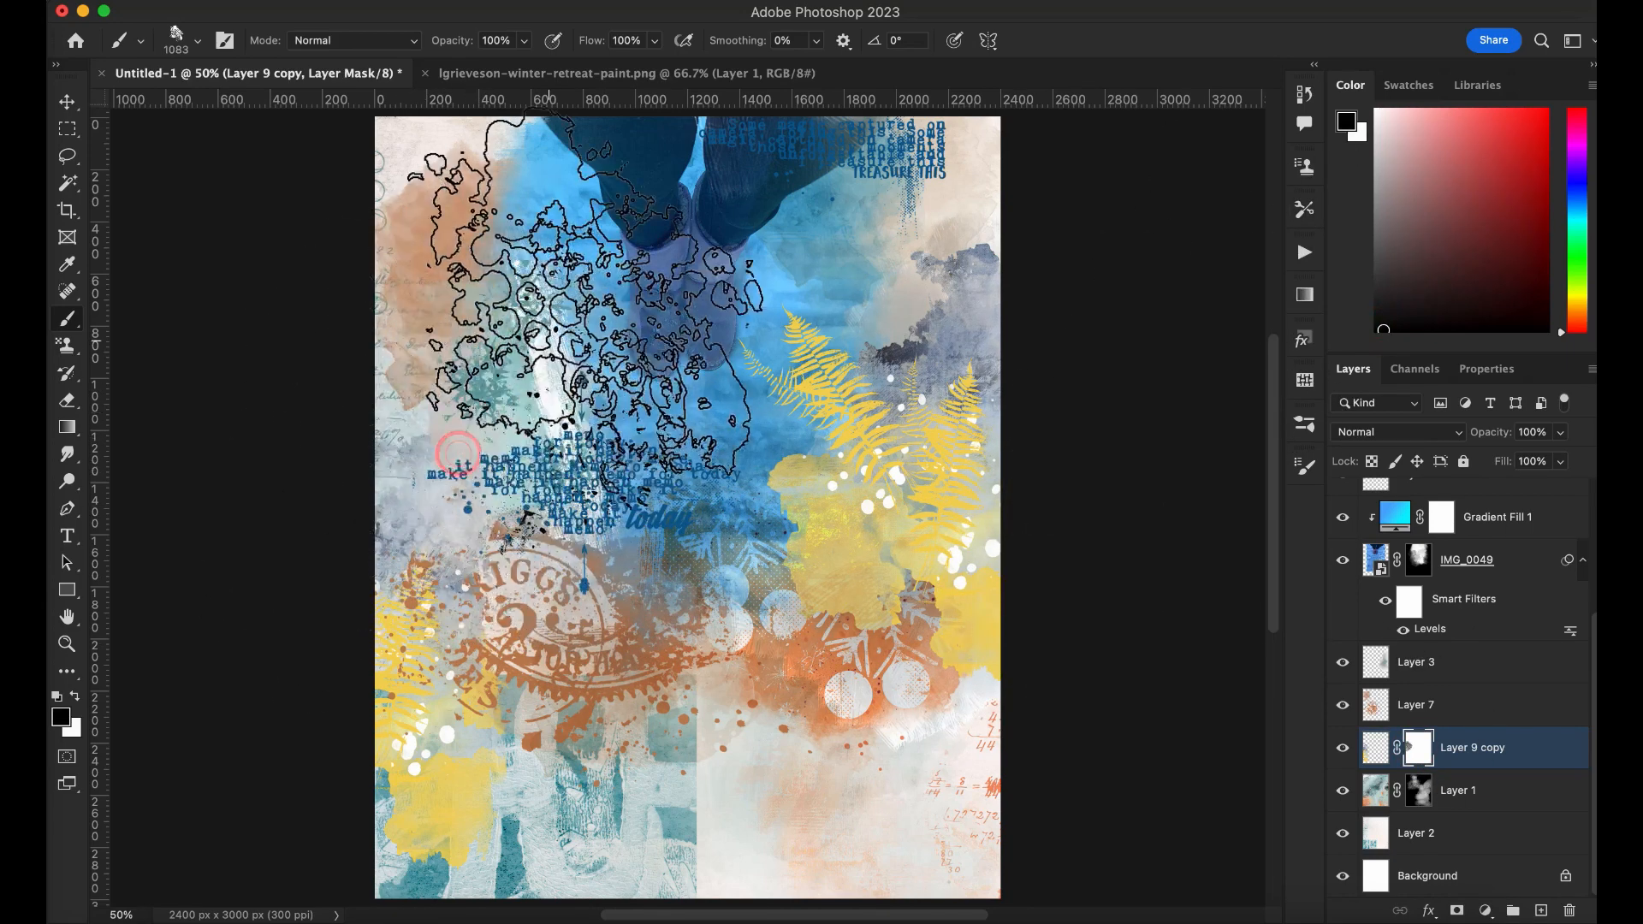
left_click(534, 696)
left_click(517, 773)
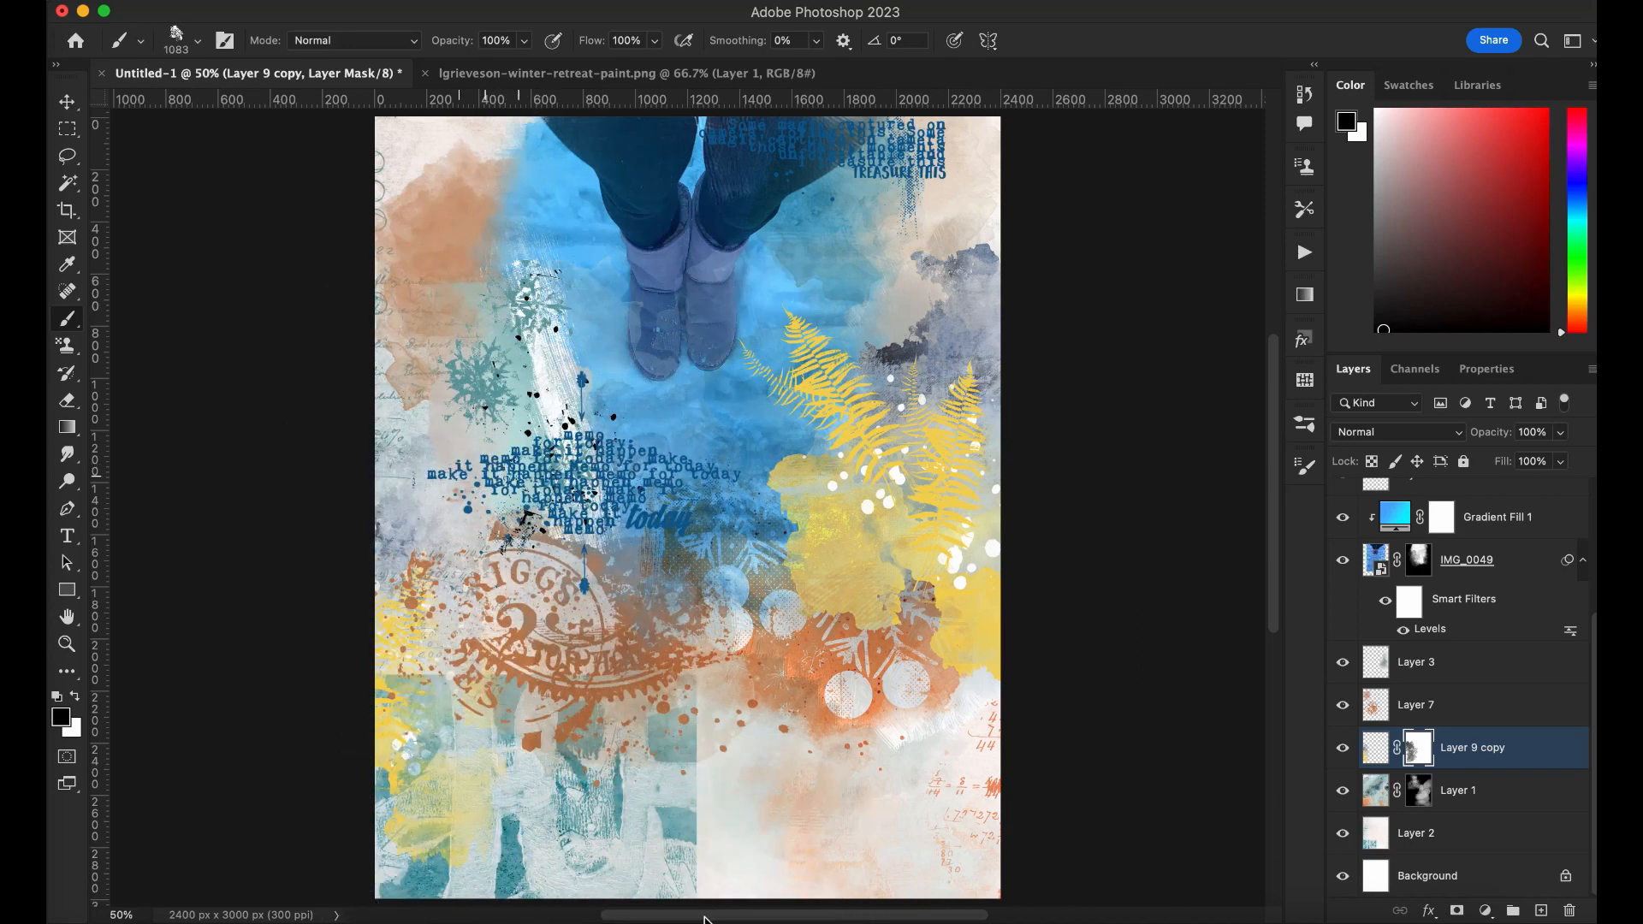
Nudge the white paint stroke near the boots and shift Layer 6's orange snowflake artwork slightly to the right
left_click(1412, 704)
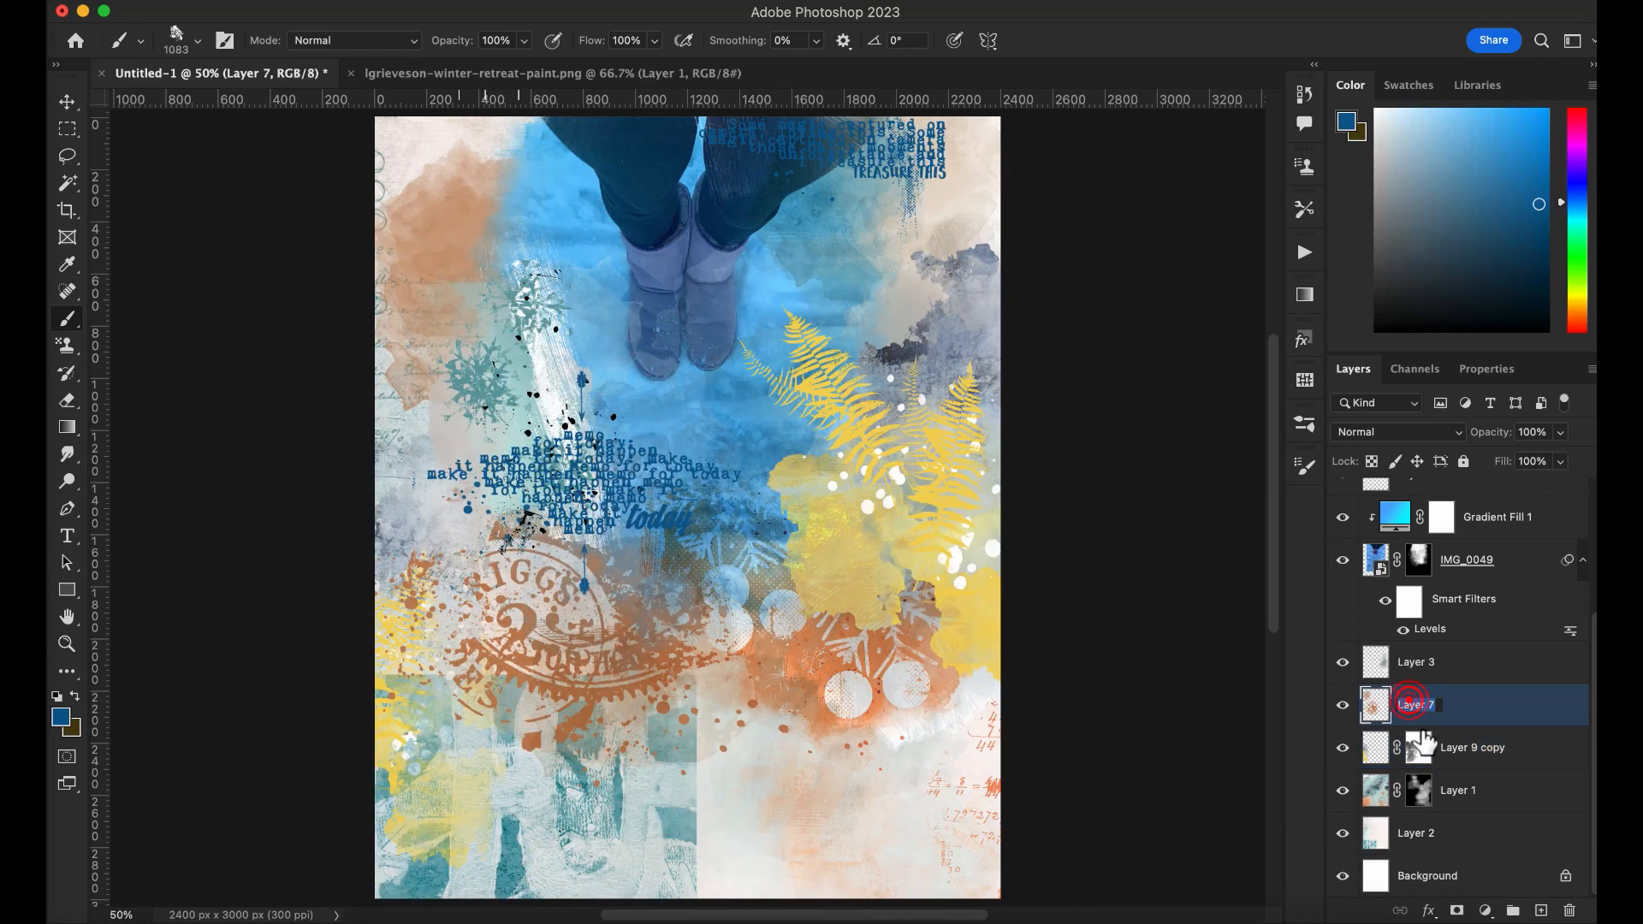
left_click(67, 101)
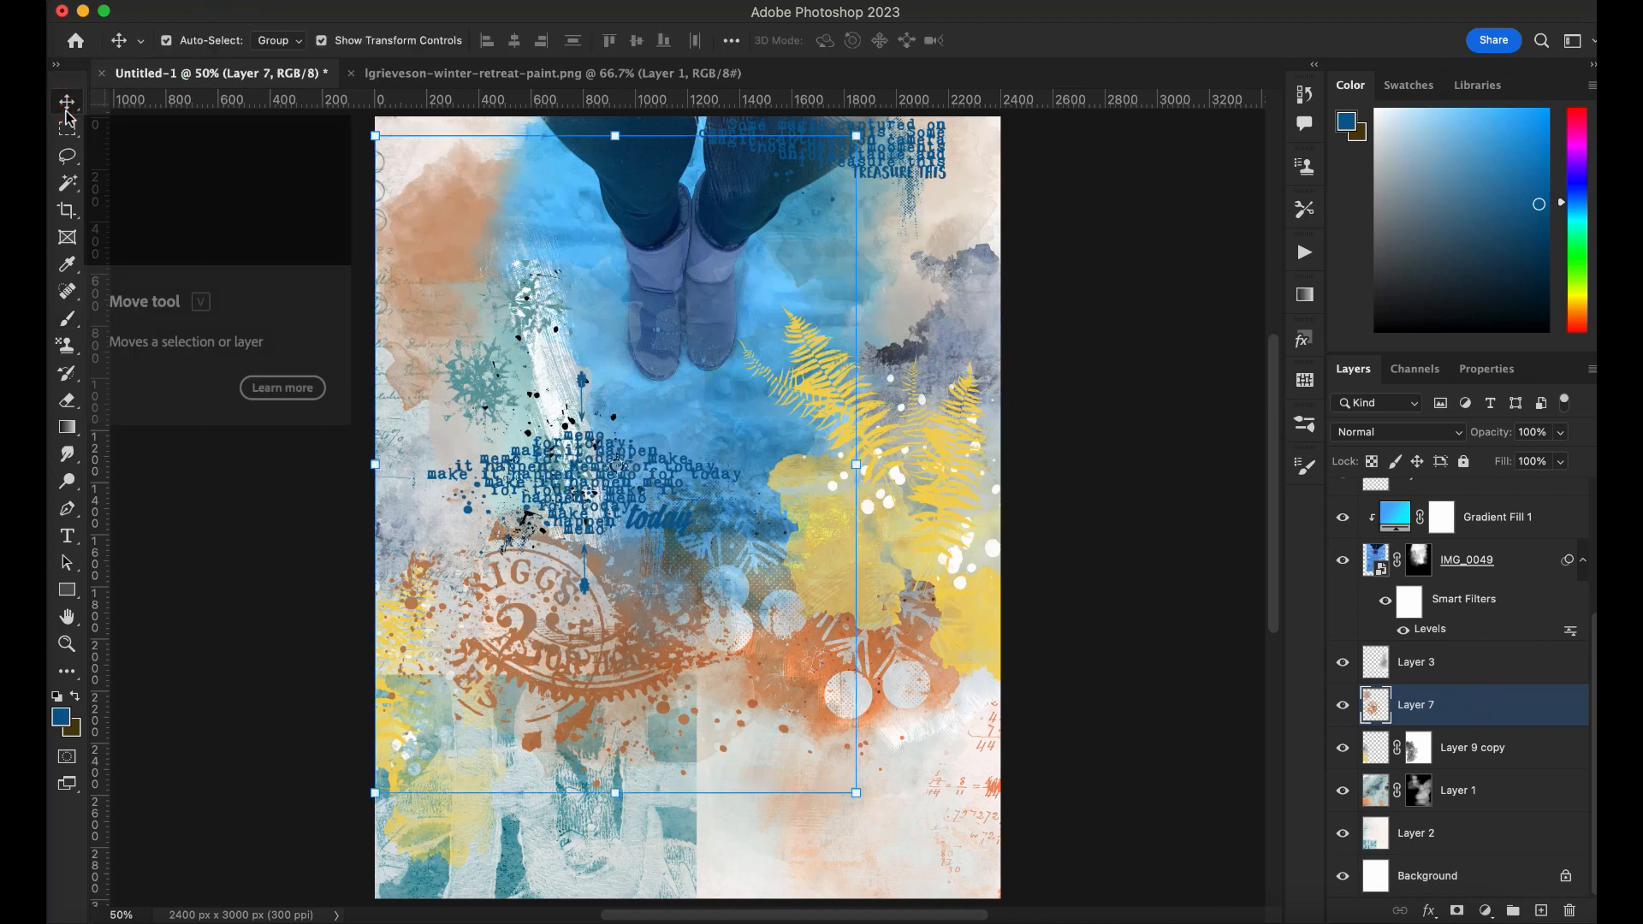
left_click_drag(578, 453, 576, 480)
left_click(1412, 736)
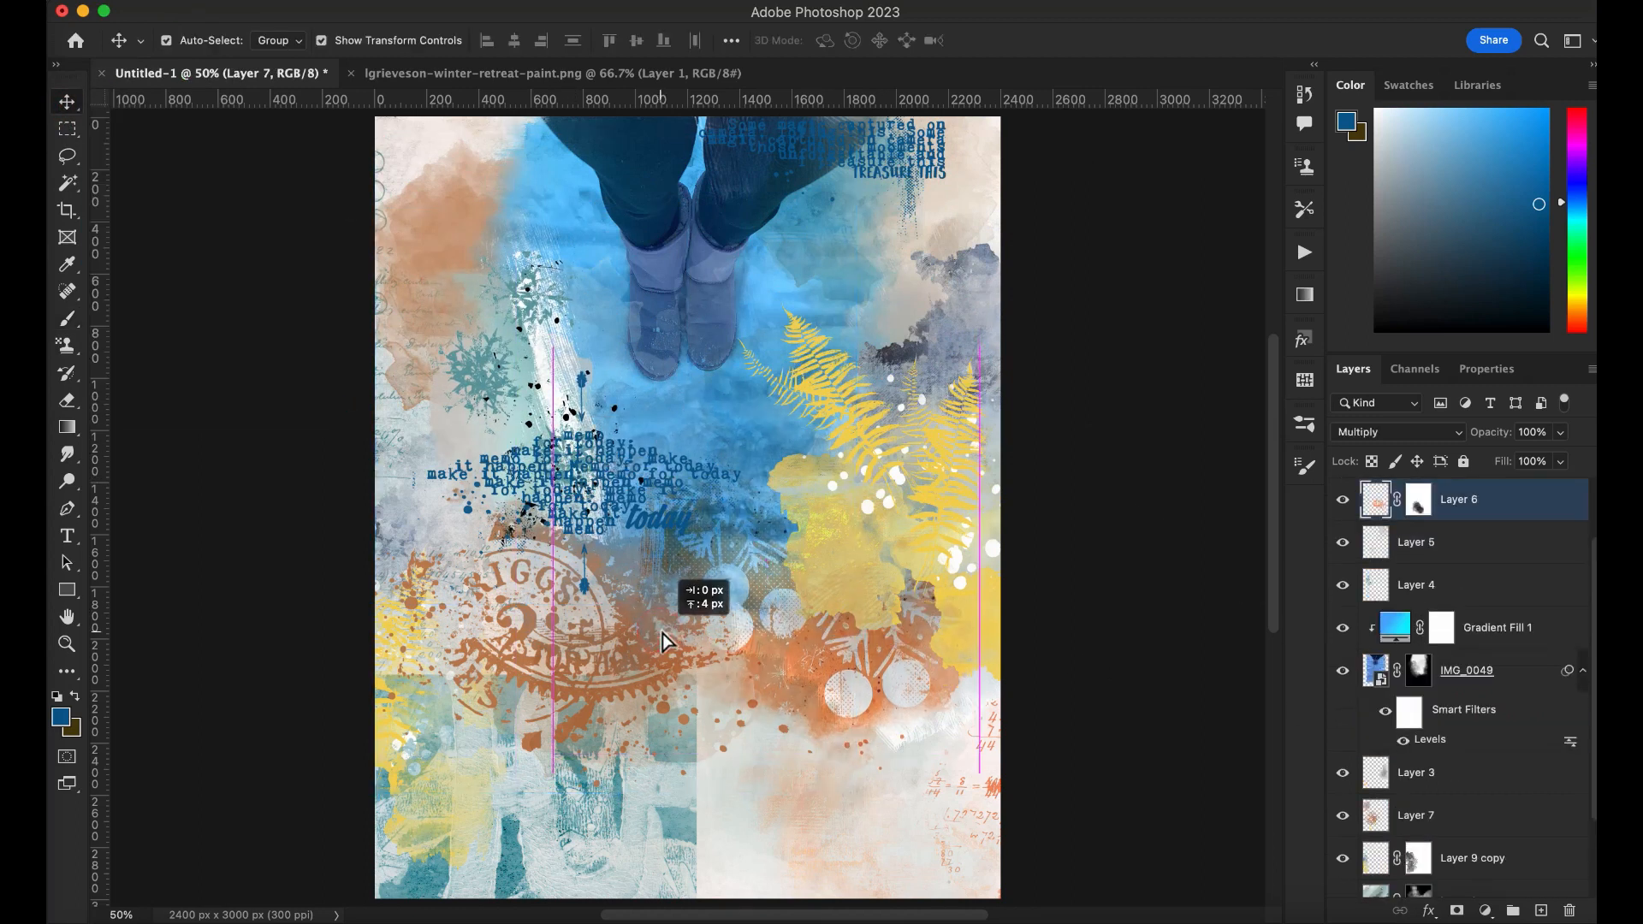
left_click_drag(662, 634, 668, 651)
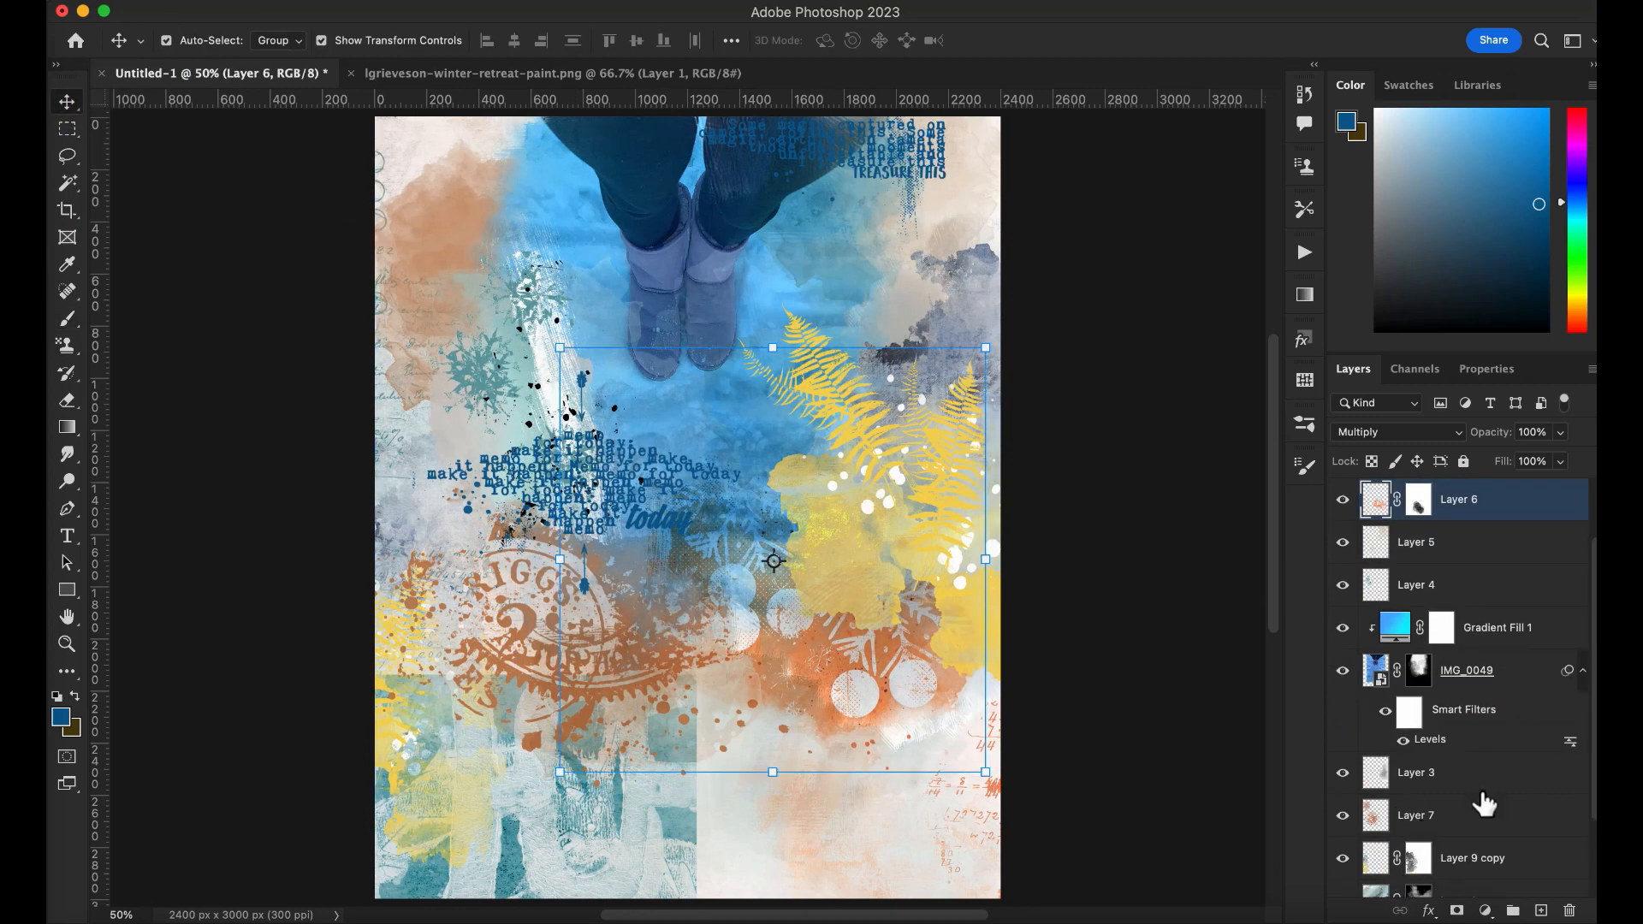
Set the colours to black and white and add a Foreground to Transparent gradient fill directly above Layer 4
left_click_drag(1594, 735, 1594, 795)
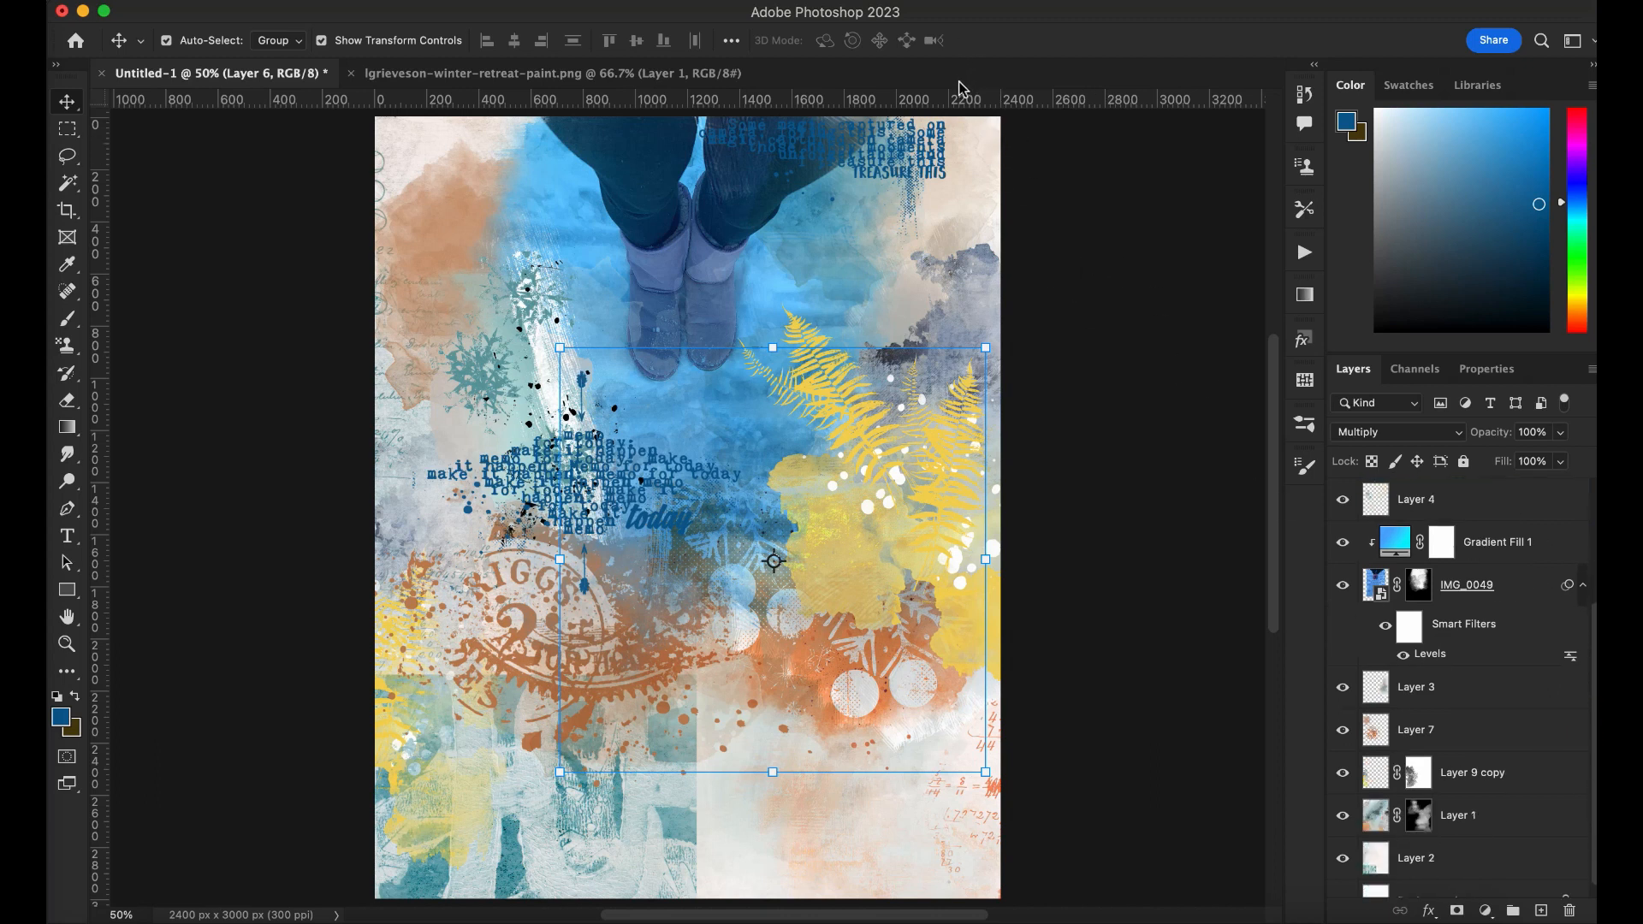
left_click(1444, 507)
left_click_drag(1419, 339, 1384, 345)
left_click(1364, 138)
left_click(1385, 121)
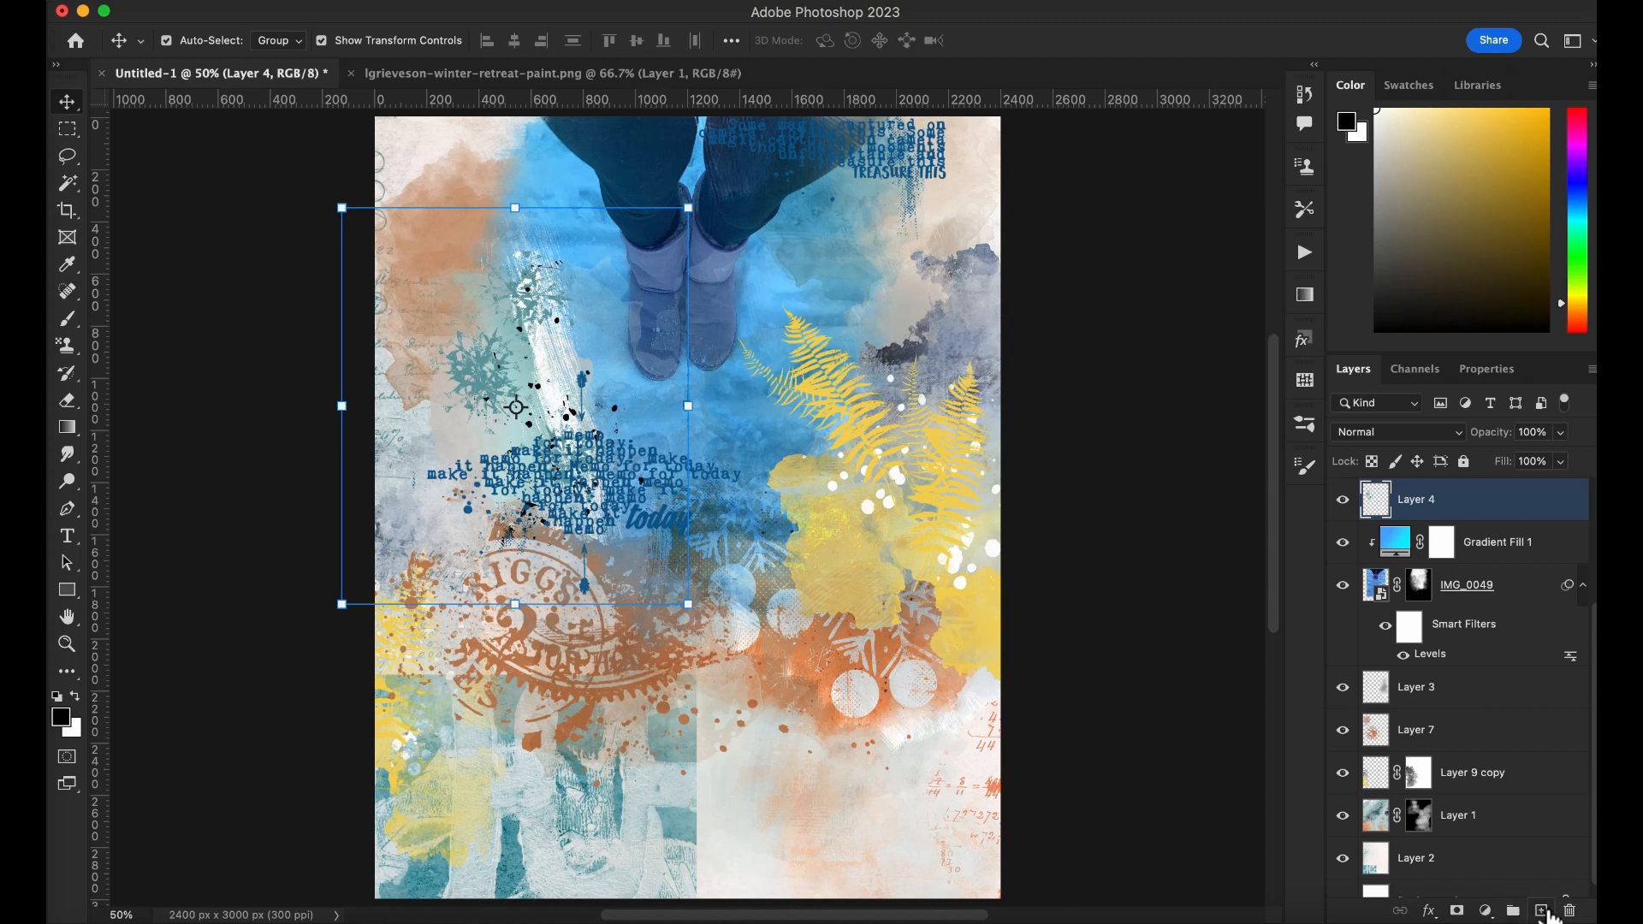
left_click(1541, 910)
left_click(1304, 295)
left_click_drag(1081, 351, 649, 139)
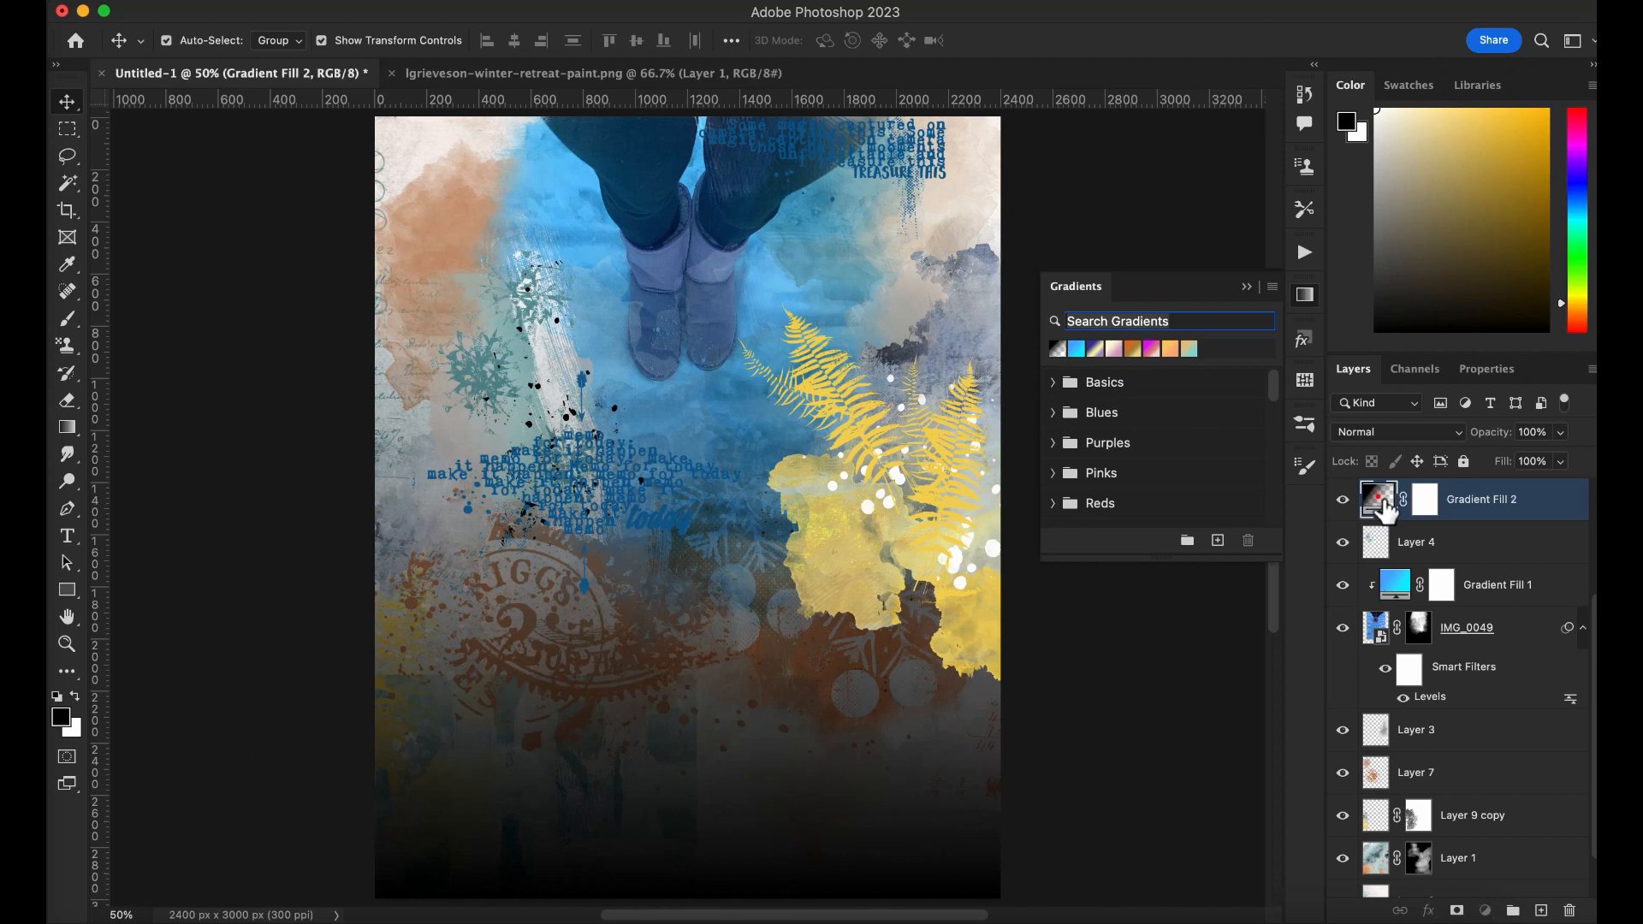
double_click(1379, 500)
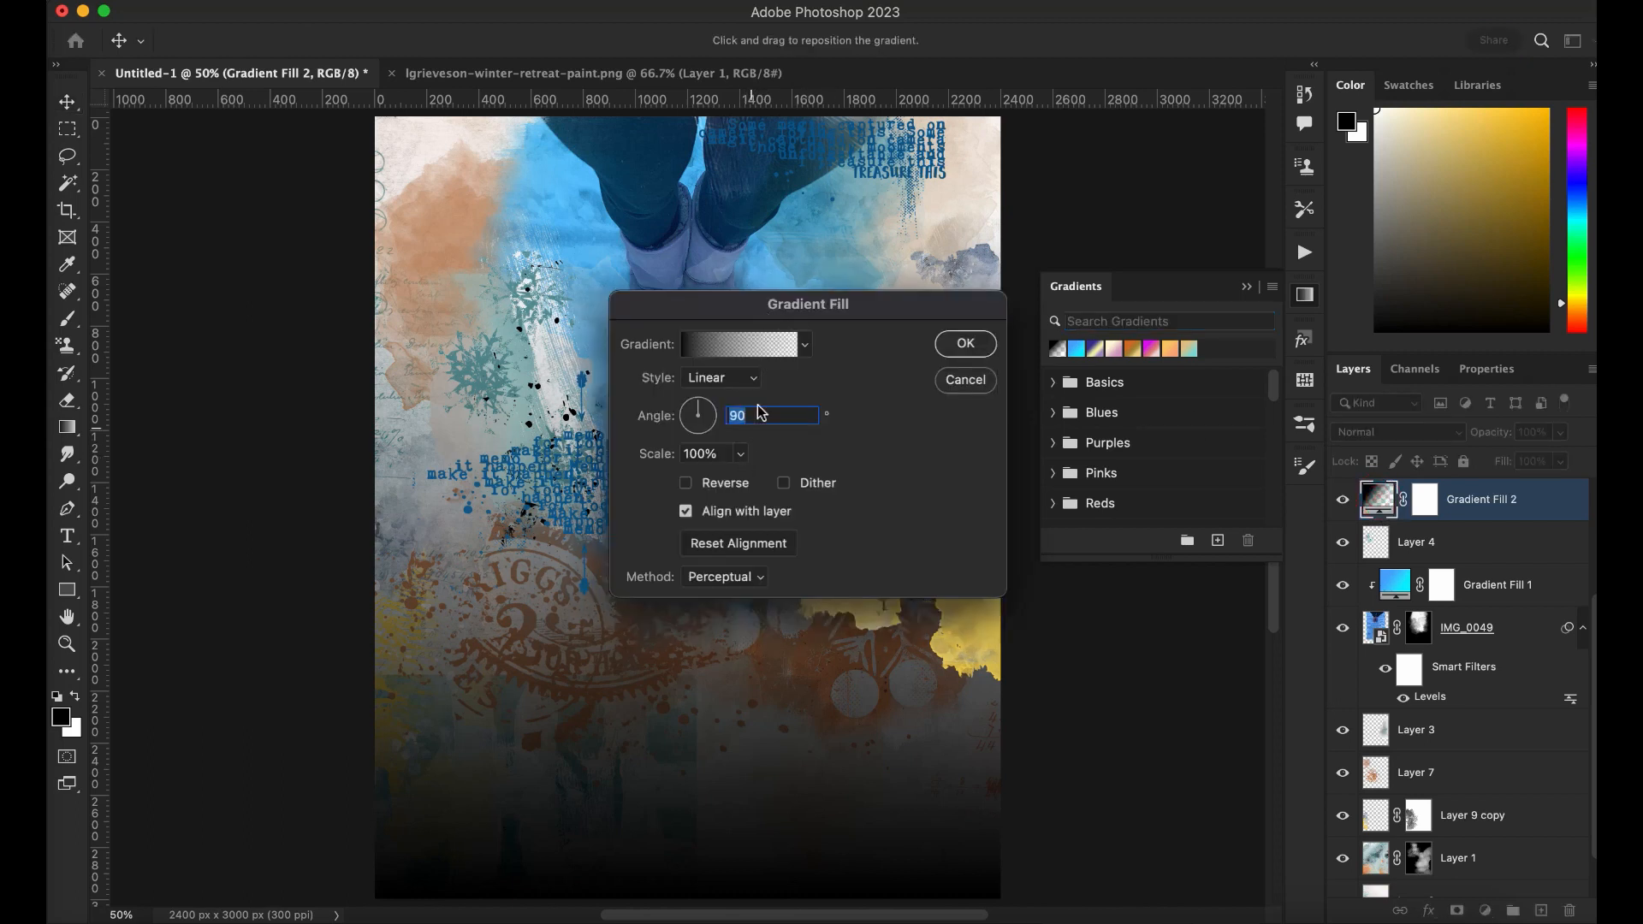
left_click_drag(710, 409, 700, 440)
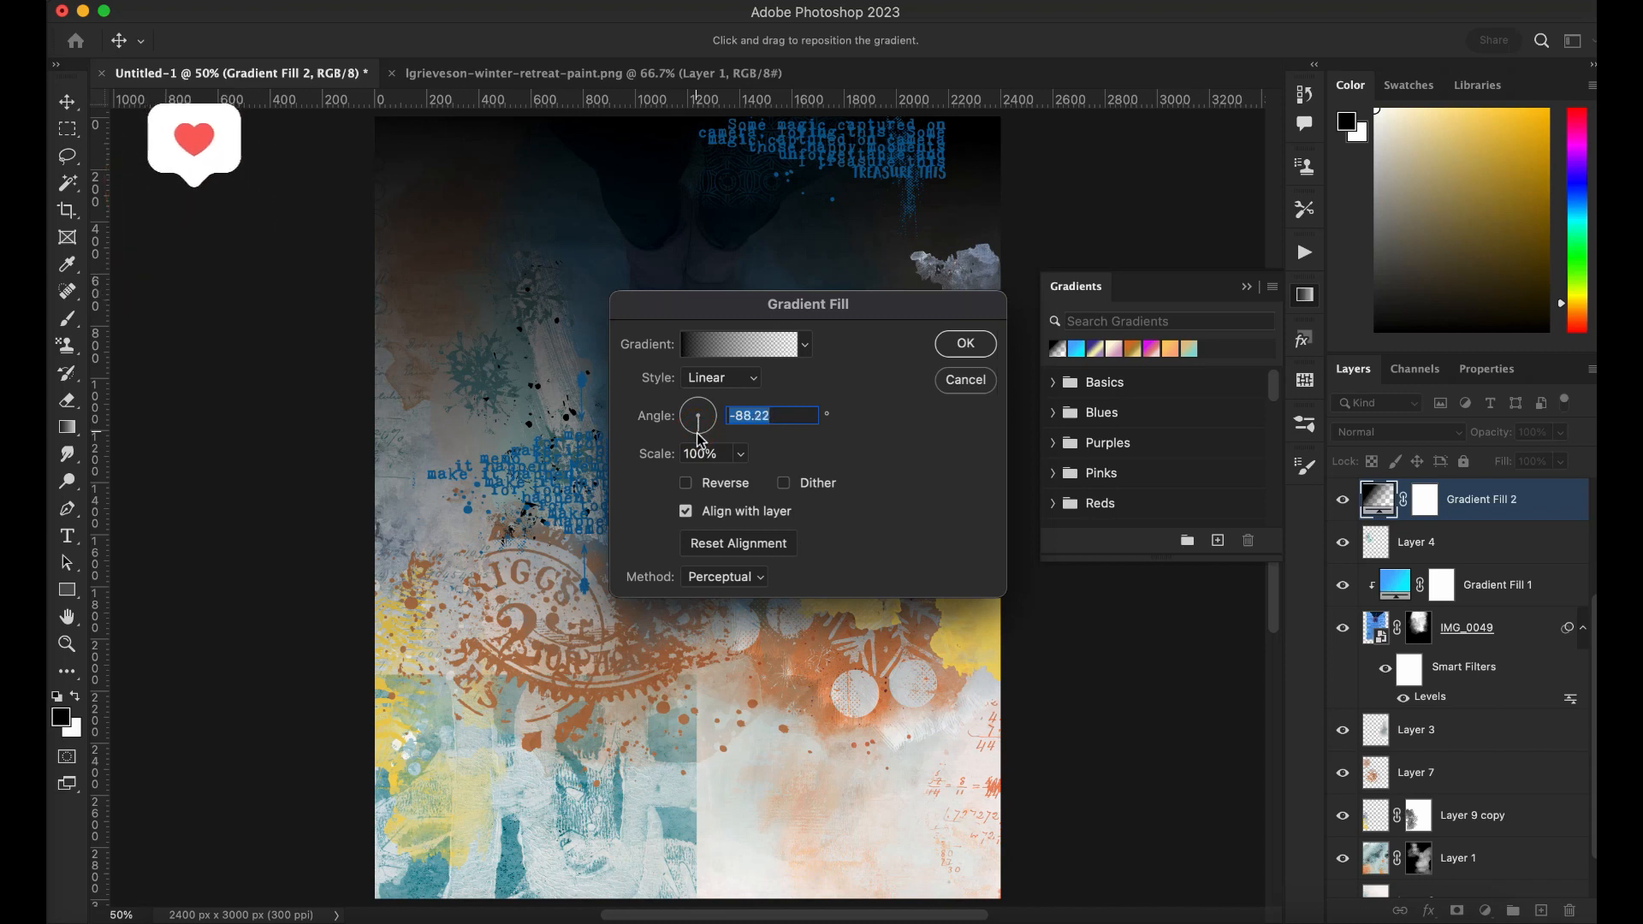
left_click(805, 344)
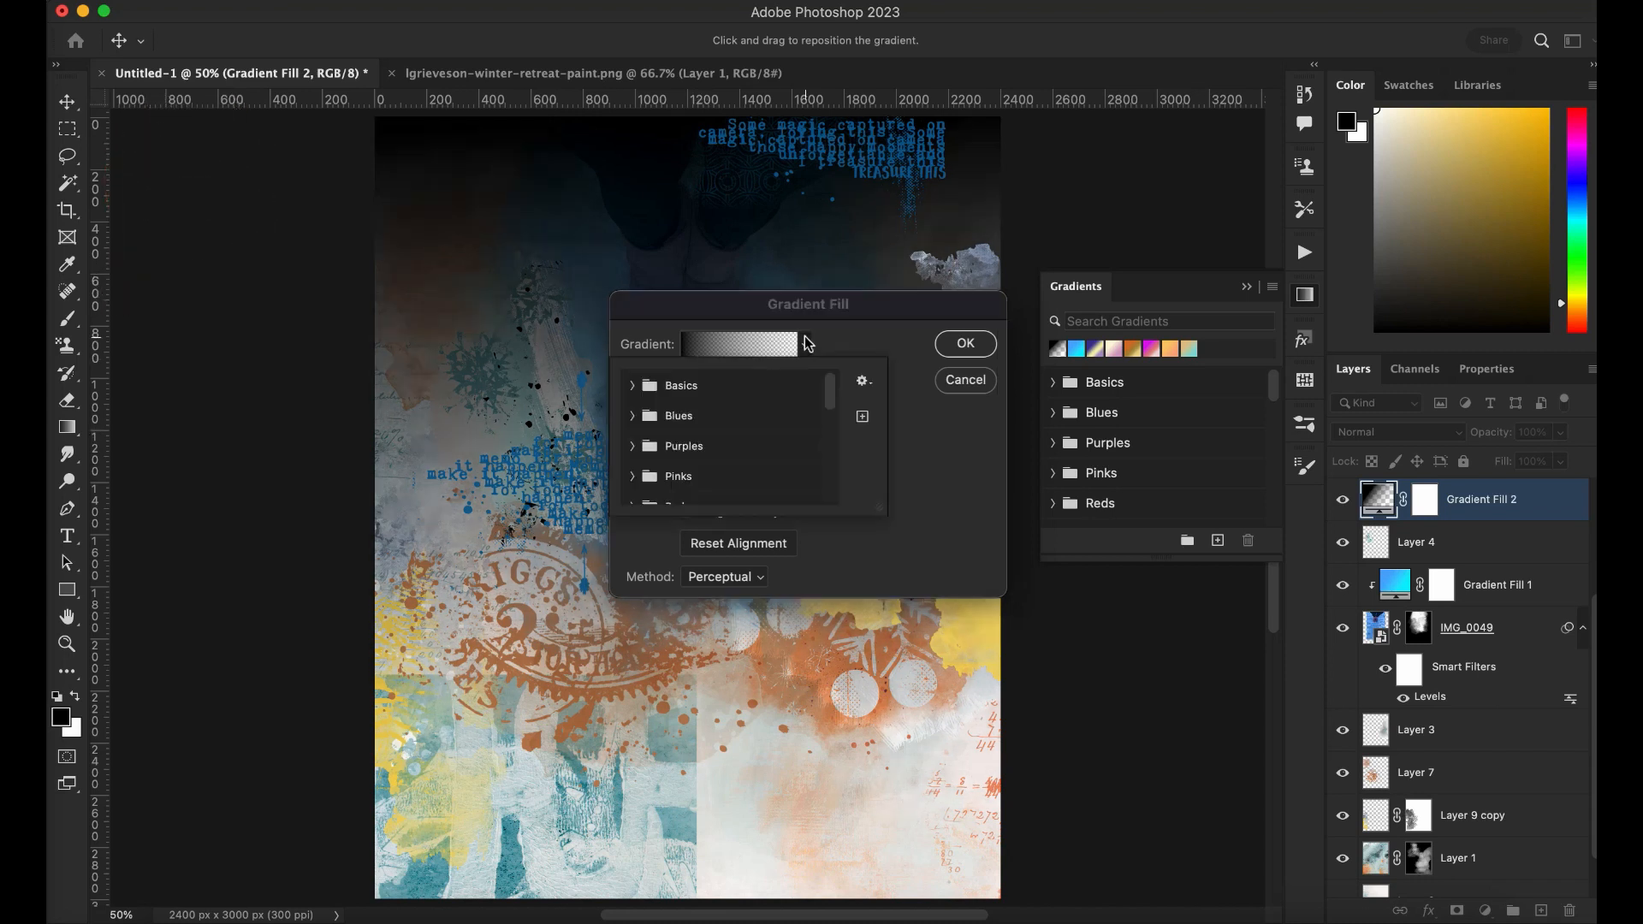
left_click_drag(826, 392, 820, 508)
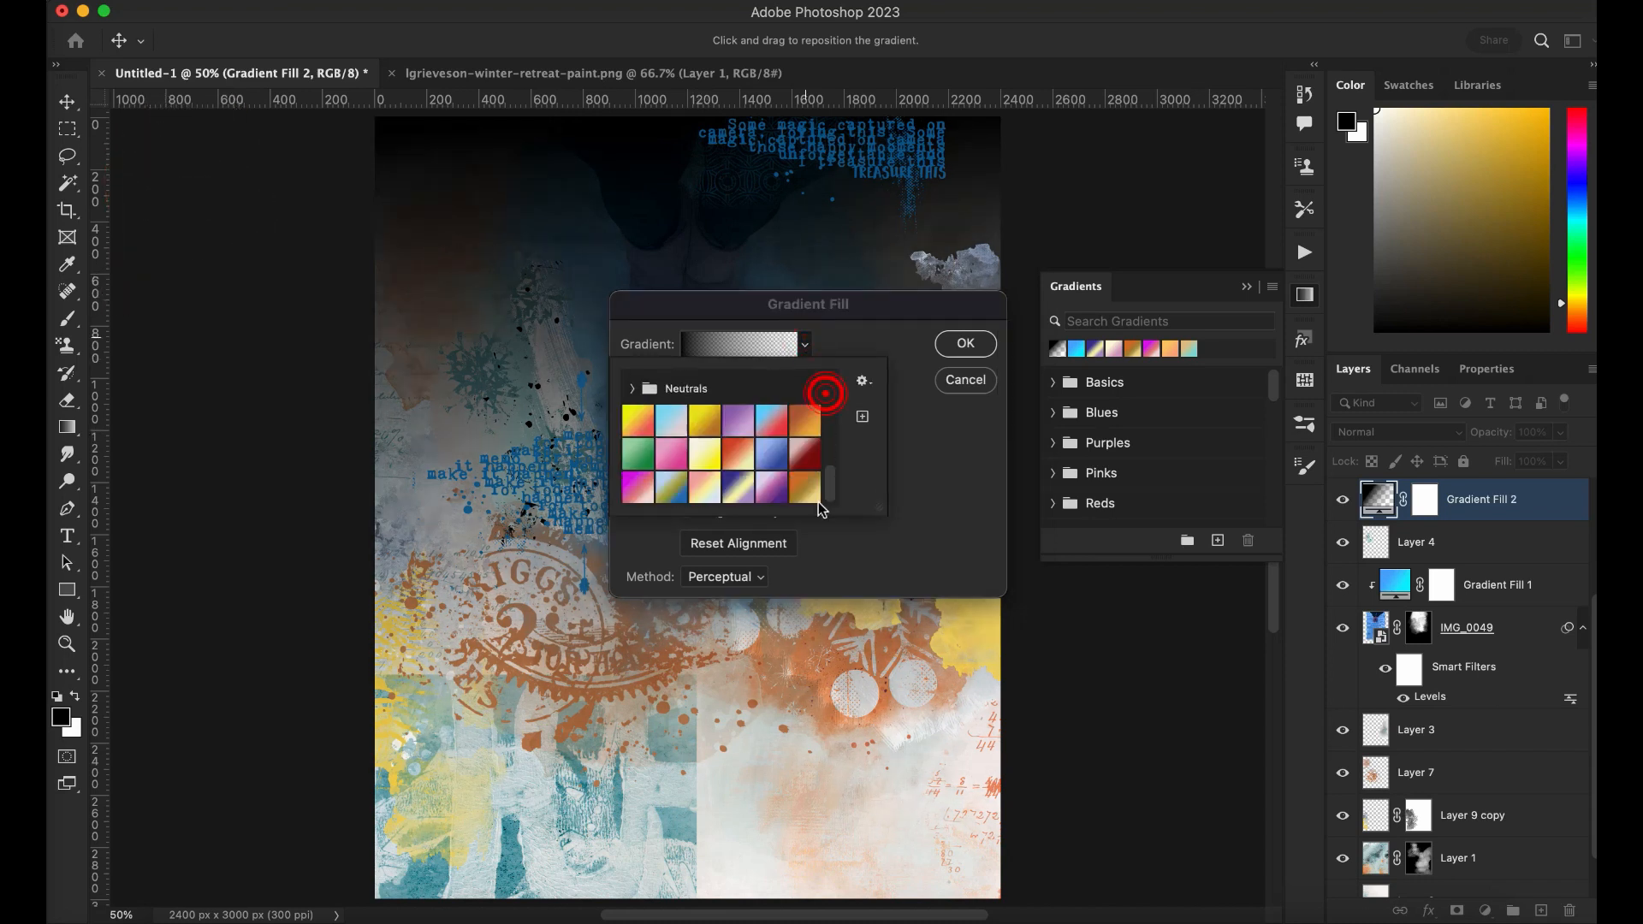
left_click(959, 381)
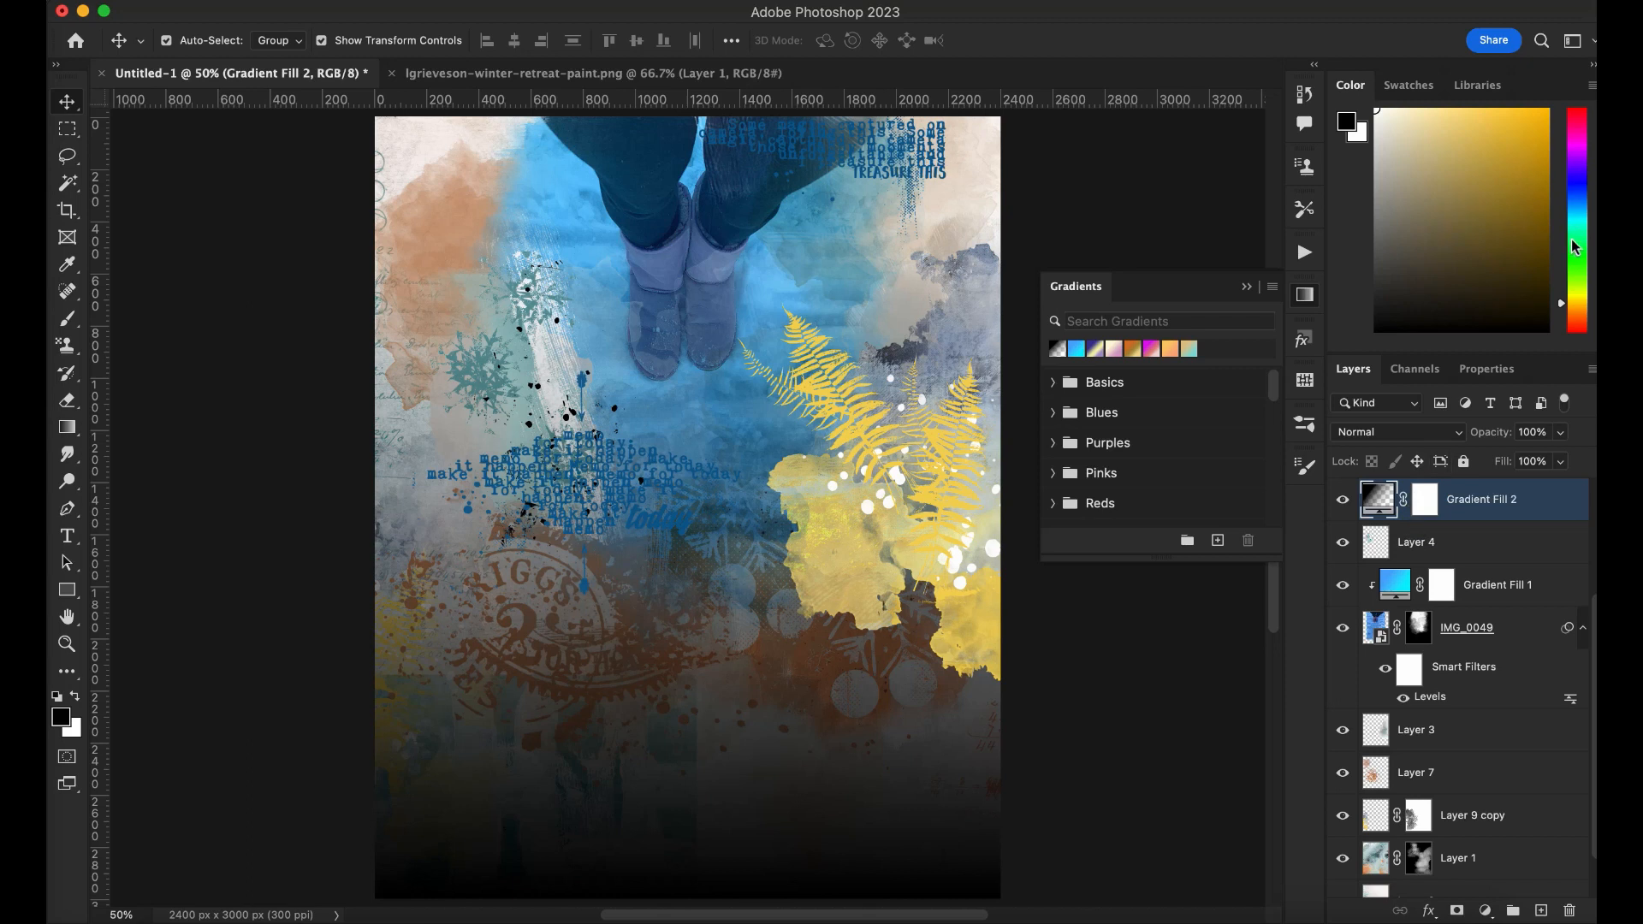
Add a mint green #8eeed9 solid colour fill above Gradient Fill 2 and clip it to the gradient layer
left_click(1458, 127)
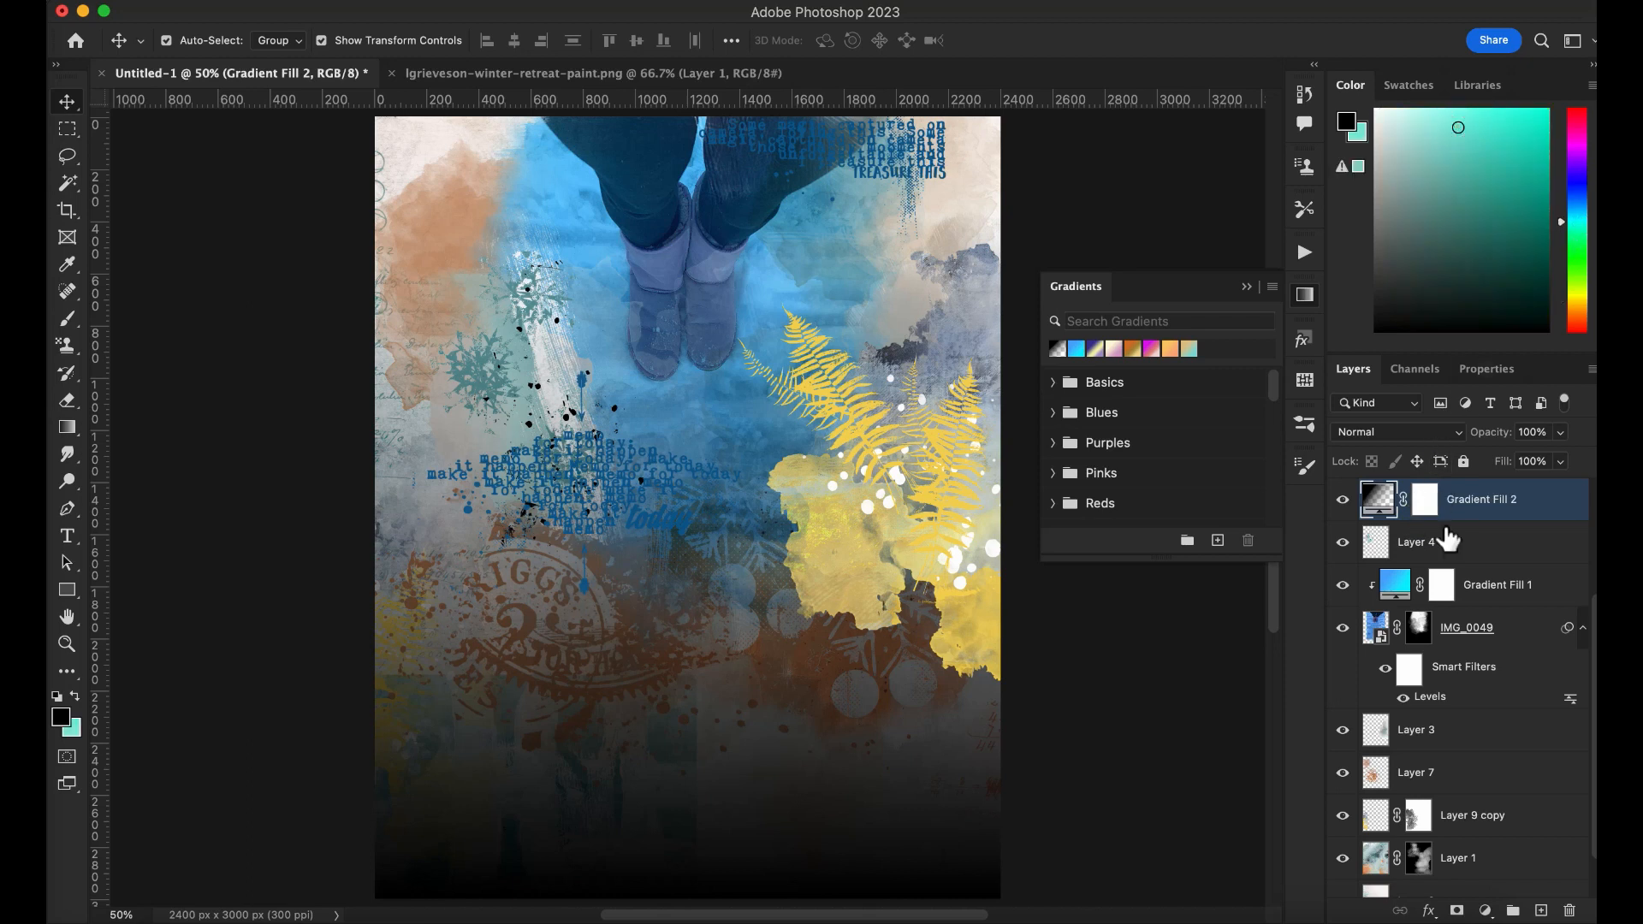
left_click(1486, 910)
left_click(1464, 338)
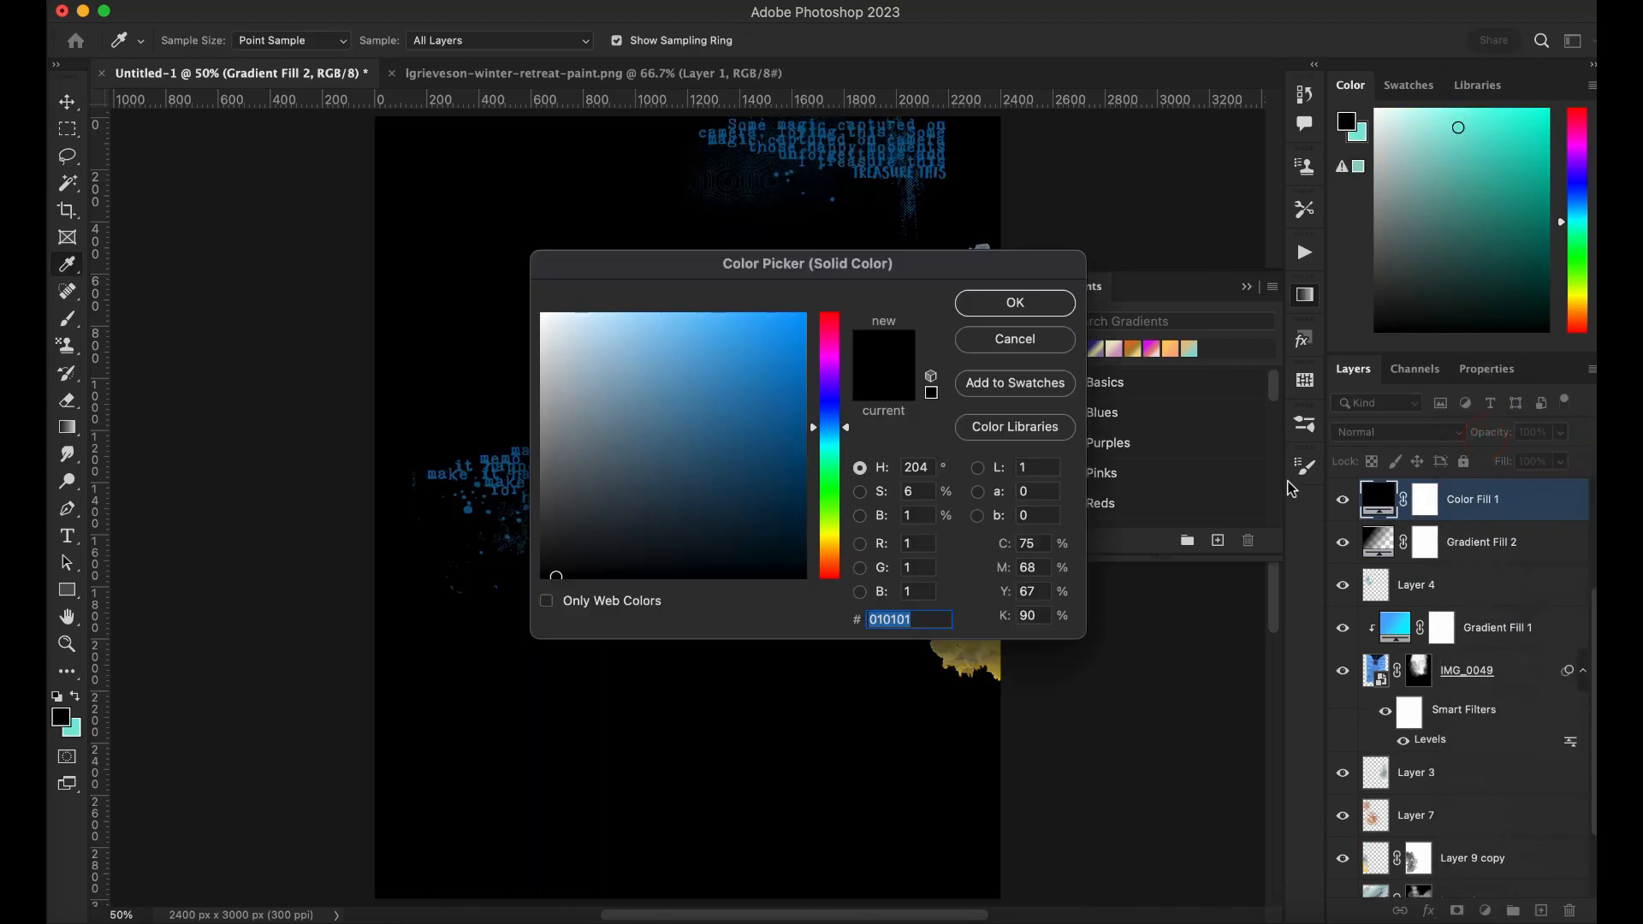
left_click_drag(812, 456, 813, 454)
left_click(648, 331)
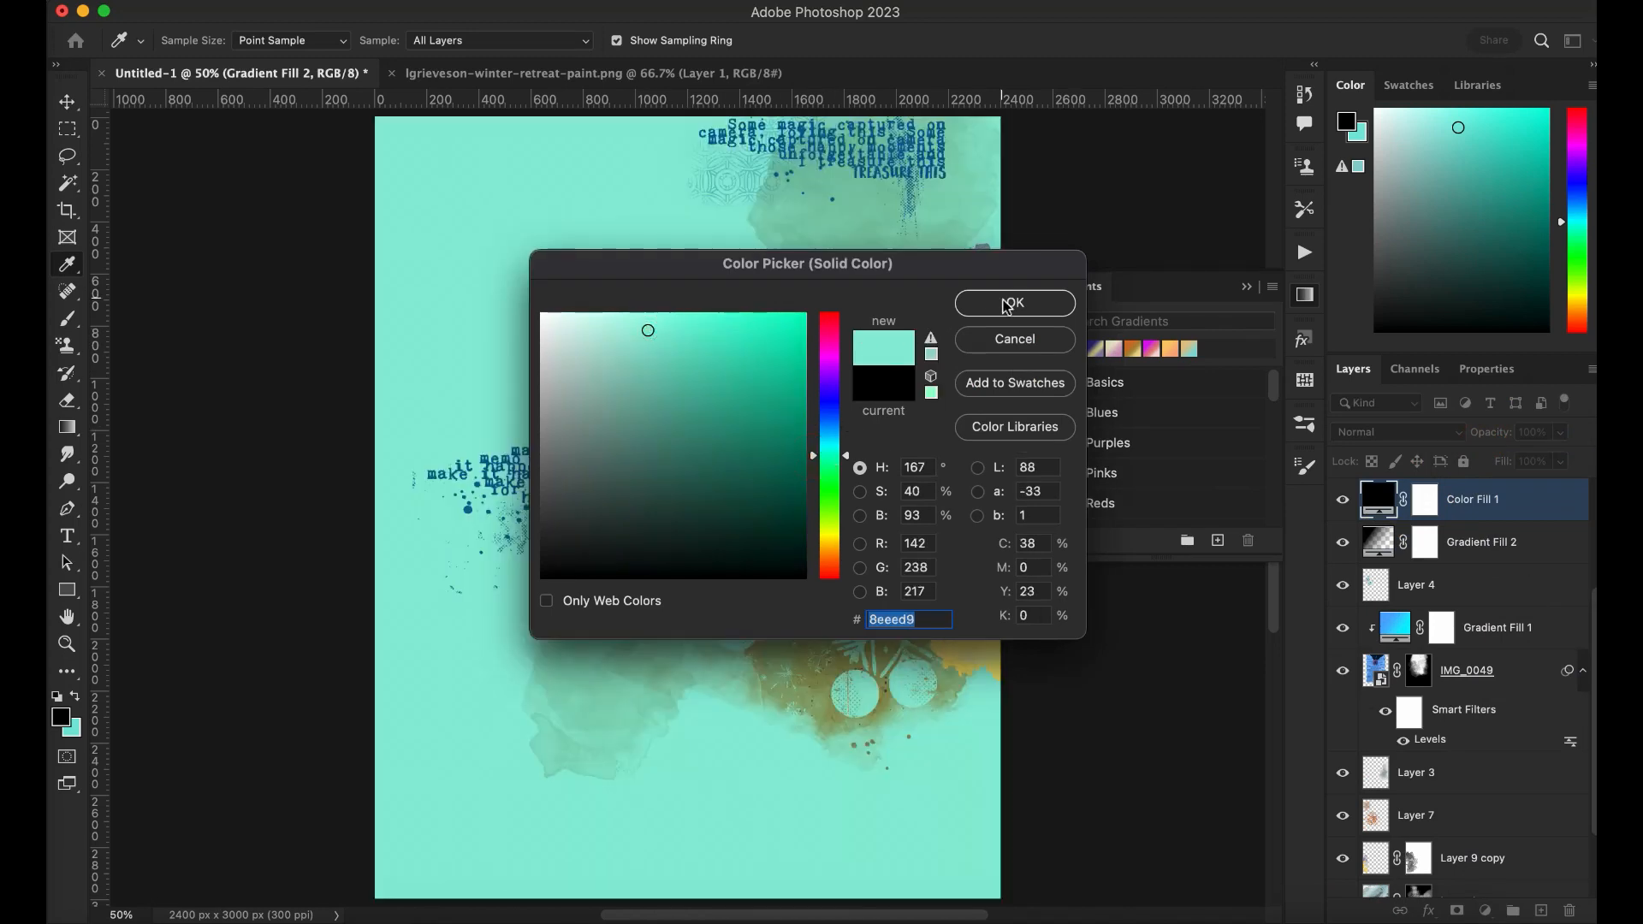
left_click(1009, 304)
left_click(1383, 522, "alt")
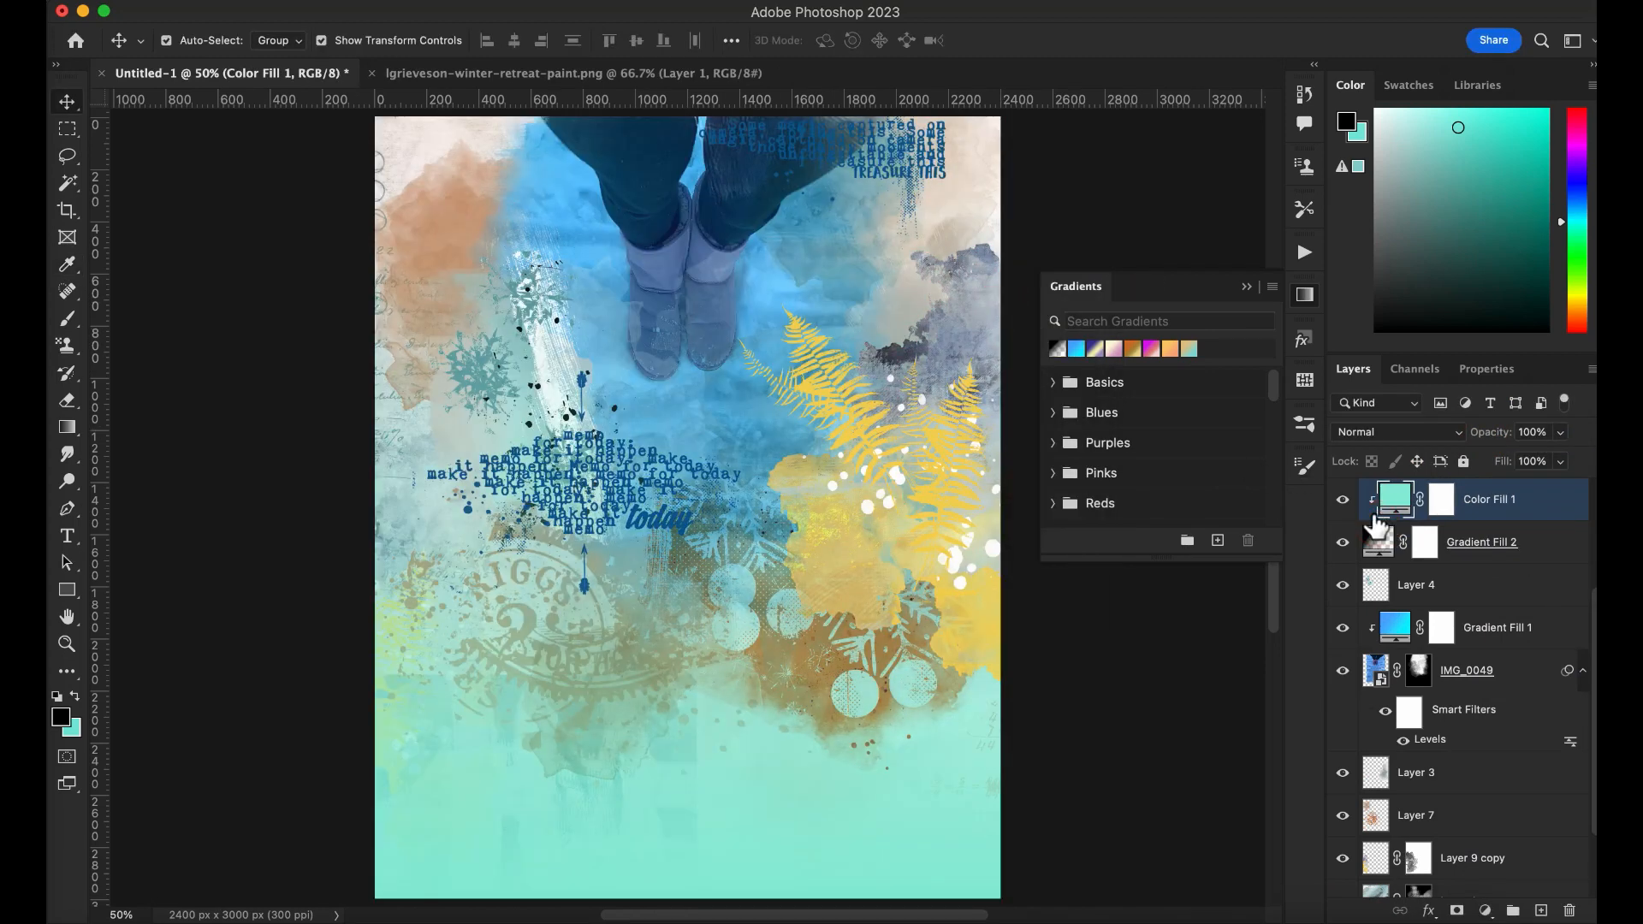
Set Gradient Fill 2 to the Multiply blend mode with its fill at 83%
left_click(1484, 558)
left_click(1436, 433)
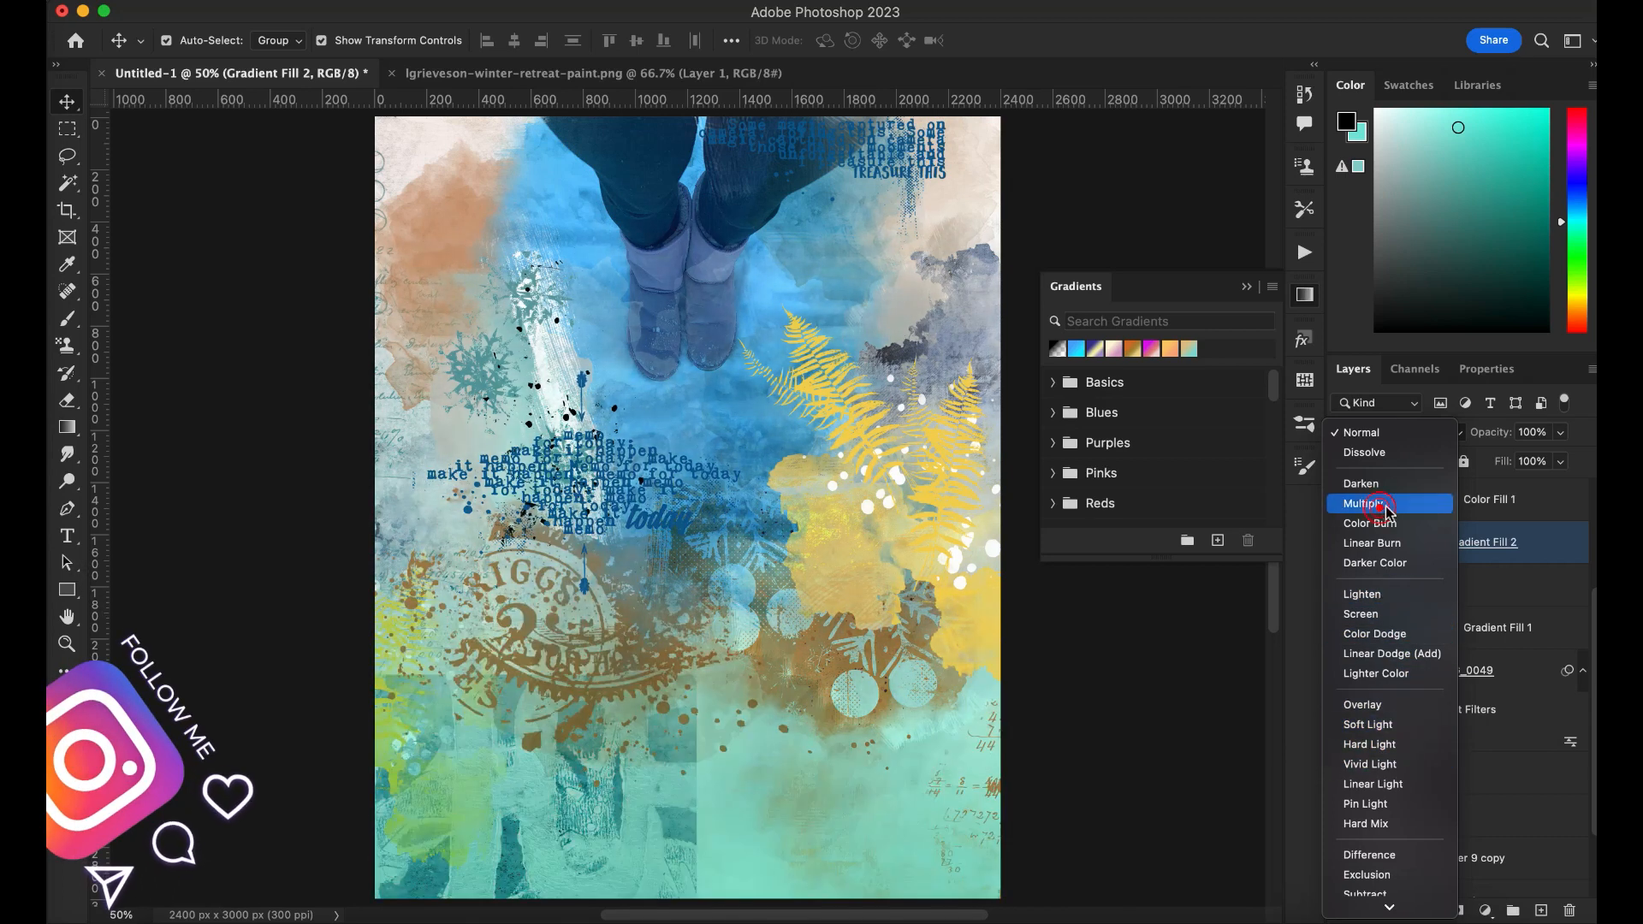
left_click(1379, 506)
left_click_drag(1559, 462, 1549, 501)
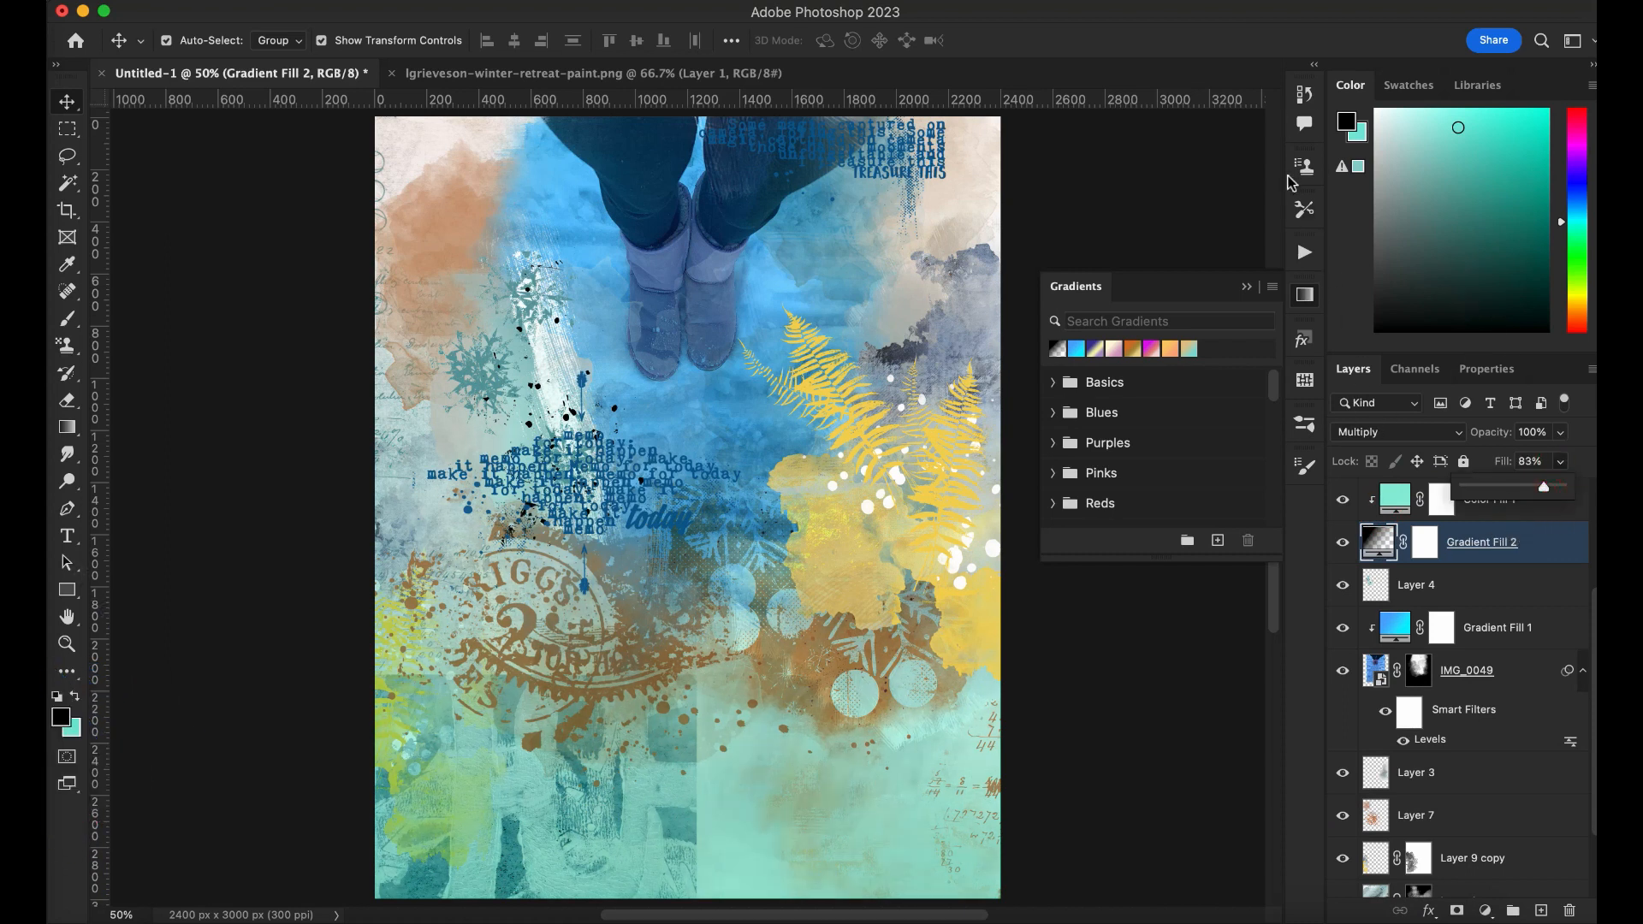
Duplicate the IMG_0049 boots photo layer and set the copy to the Lighten blend mode at 36% opacity
left_click(1410, 670)
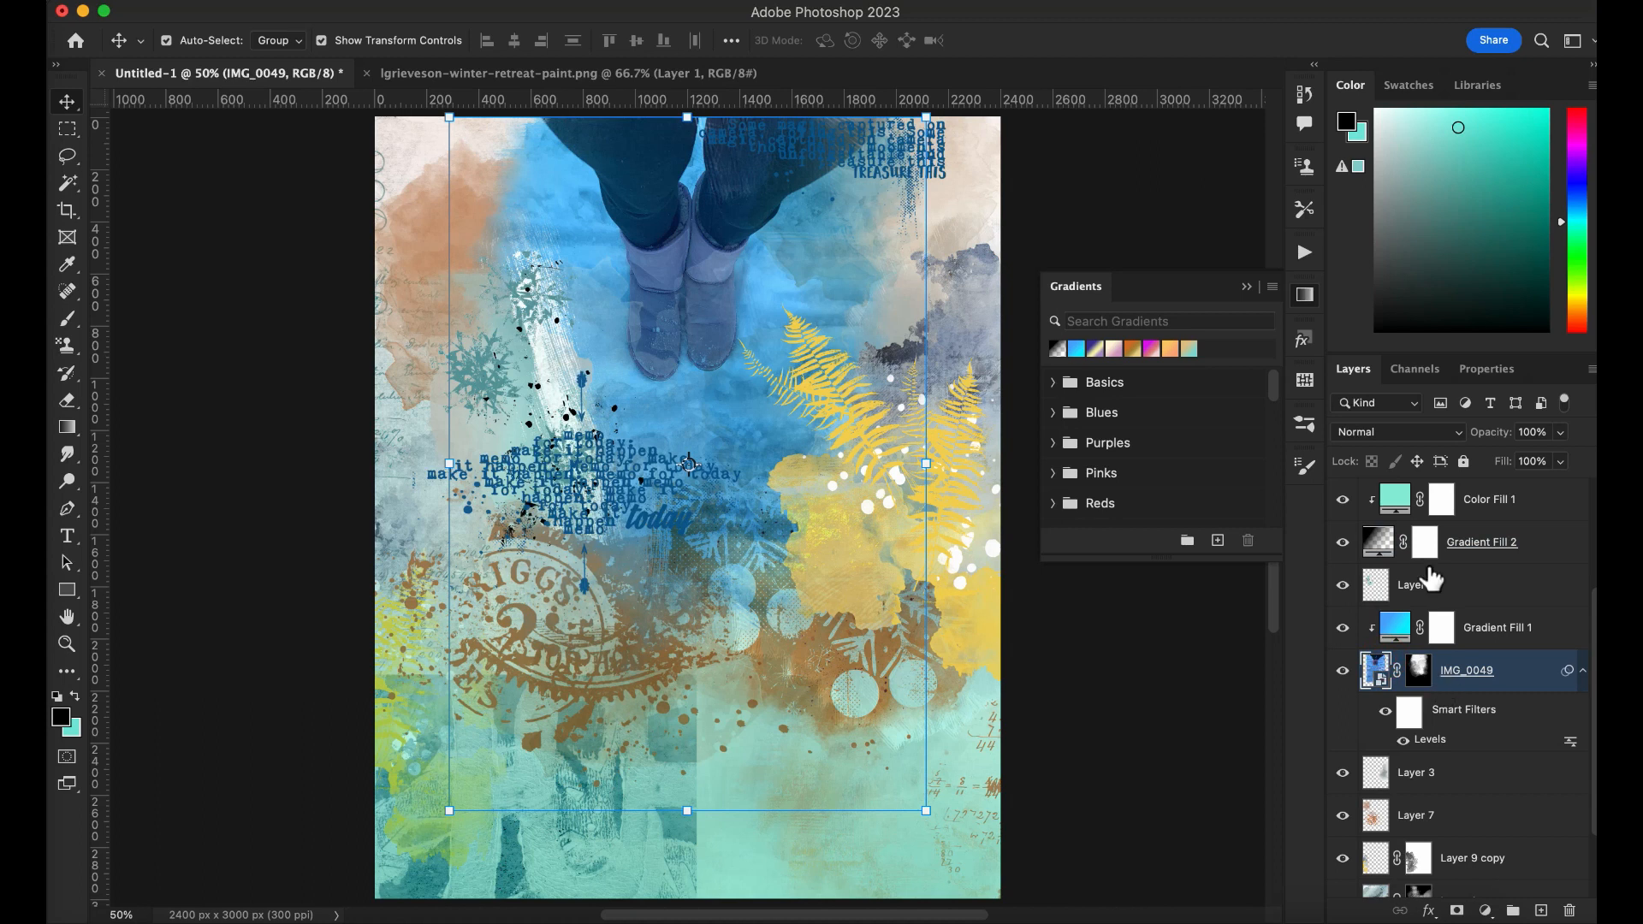
key("super+j")
left_click(1398, 432)
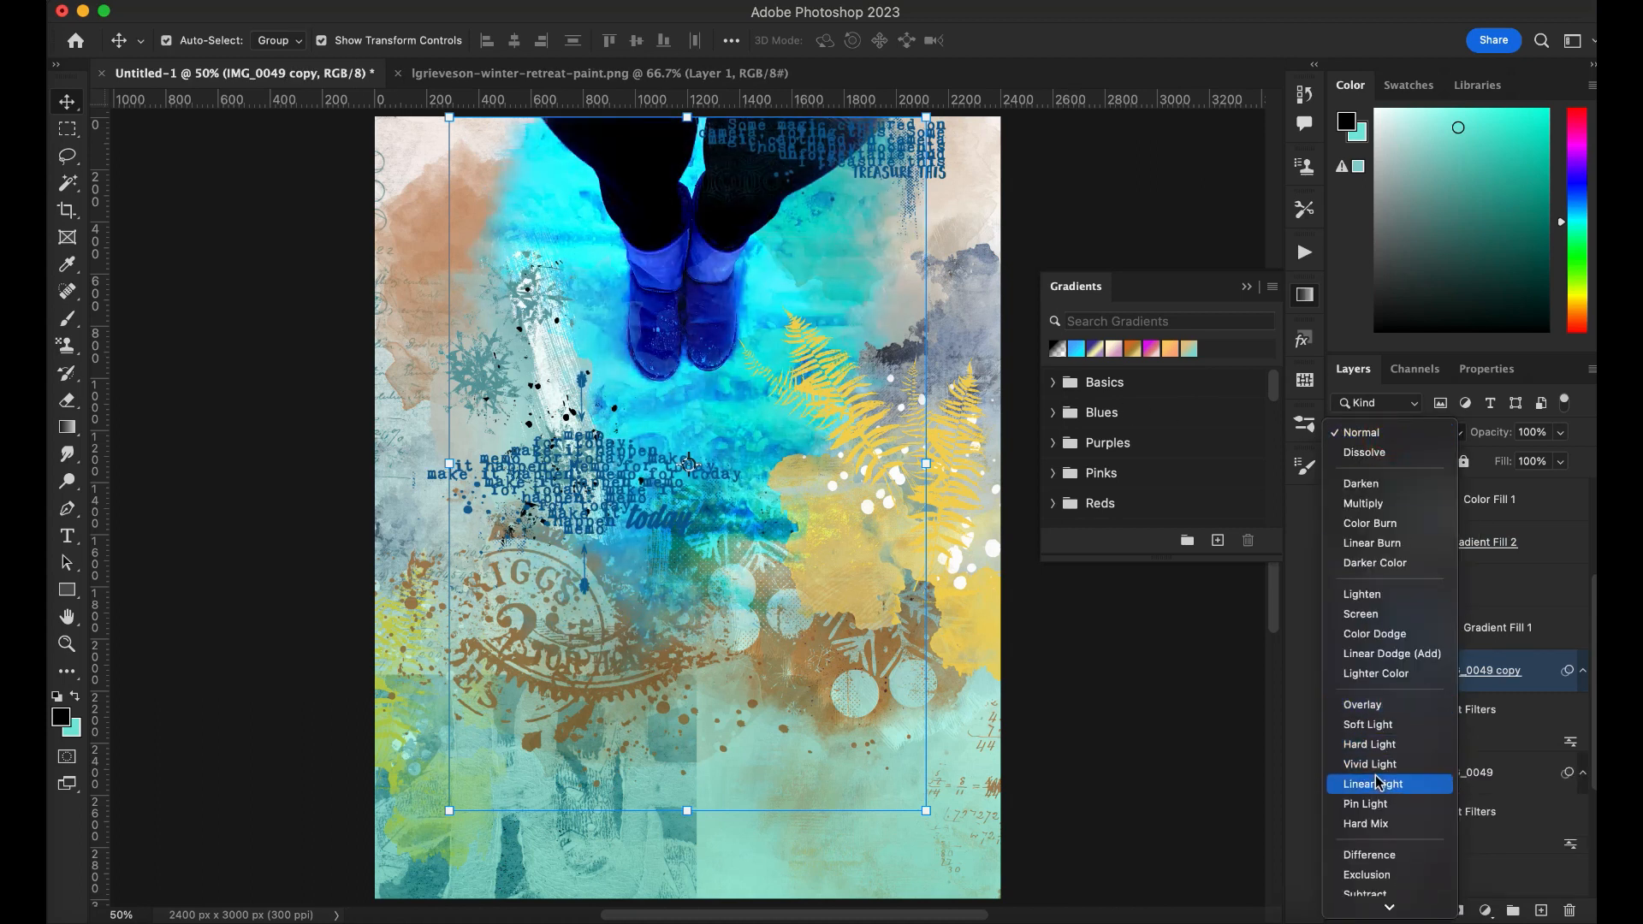
left_click(1388, 597)
left_click_drag(1560, 458, 1499, 469)
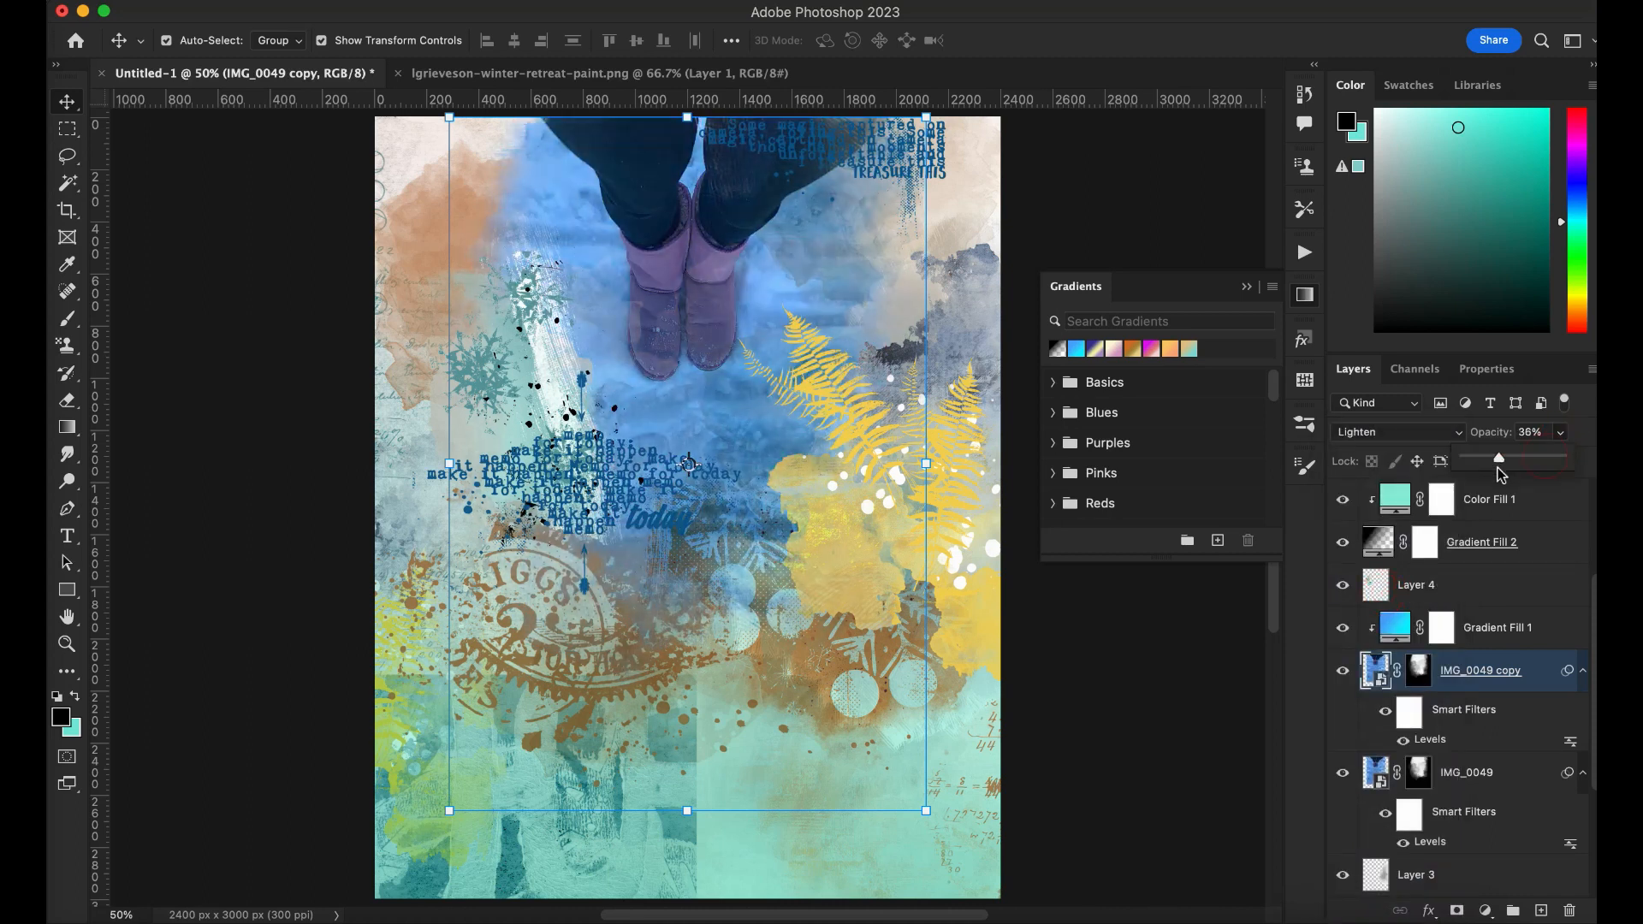
left_click(1246, 287)
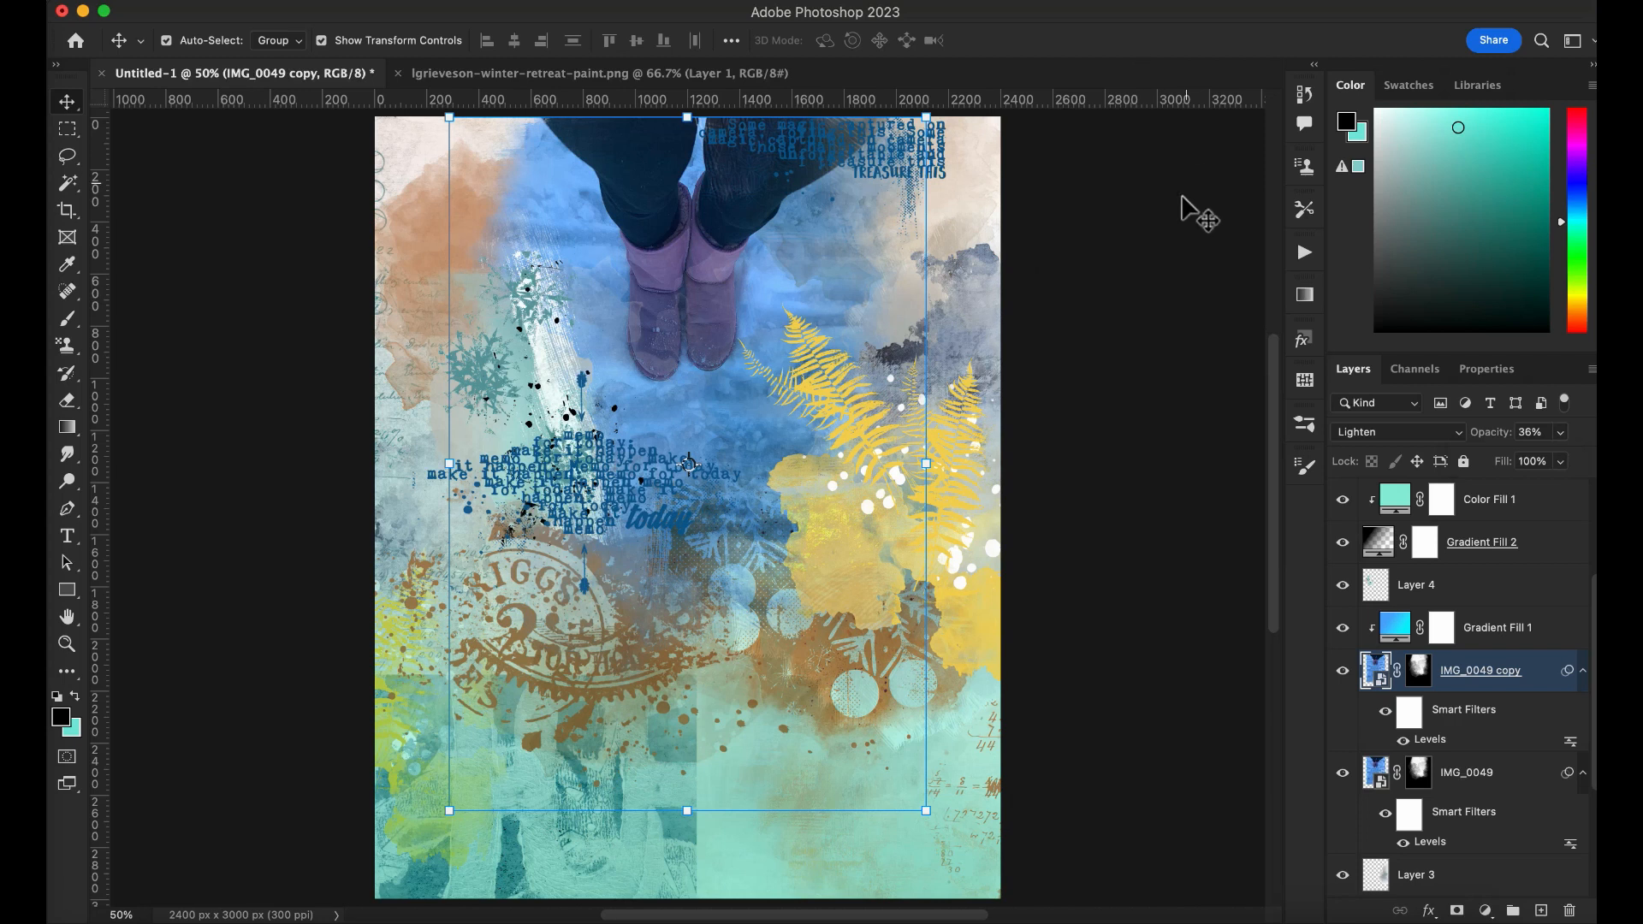
Edit Gradient Fill 2's gradient by moving its black colour stop to location 21%
left_click(1378, 544)
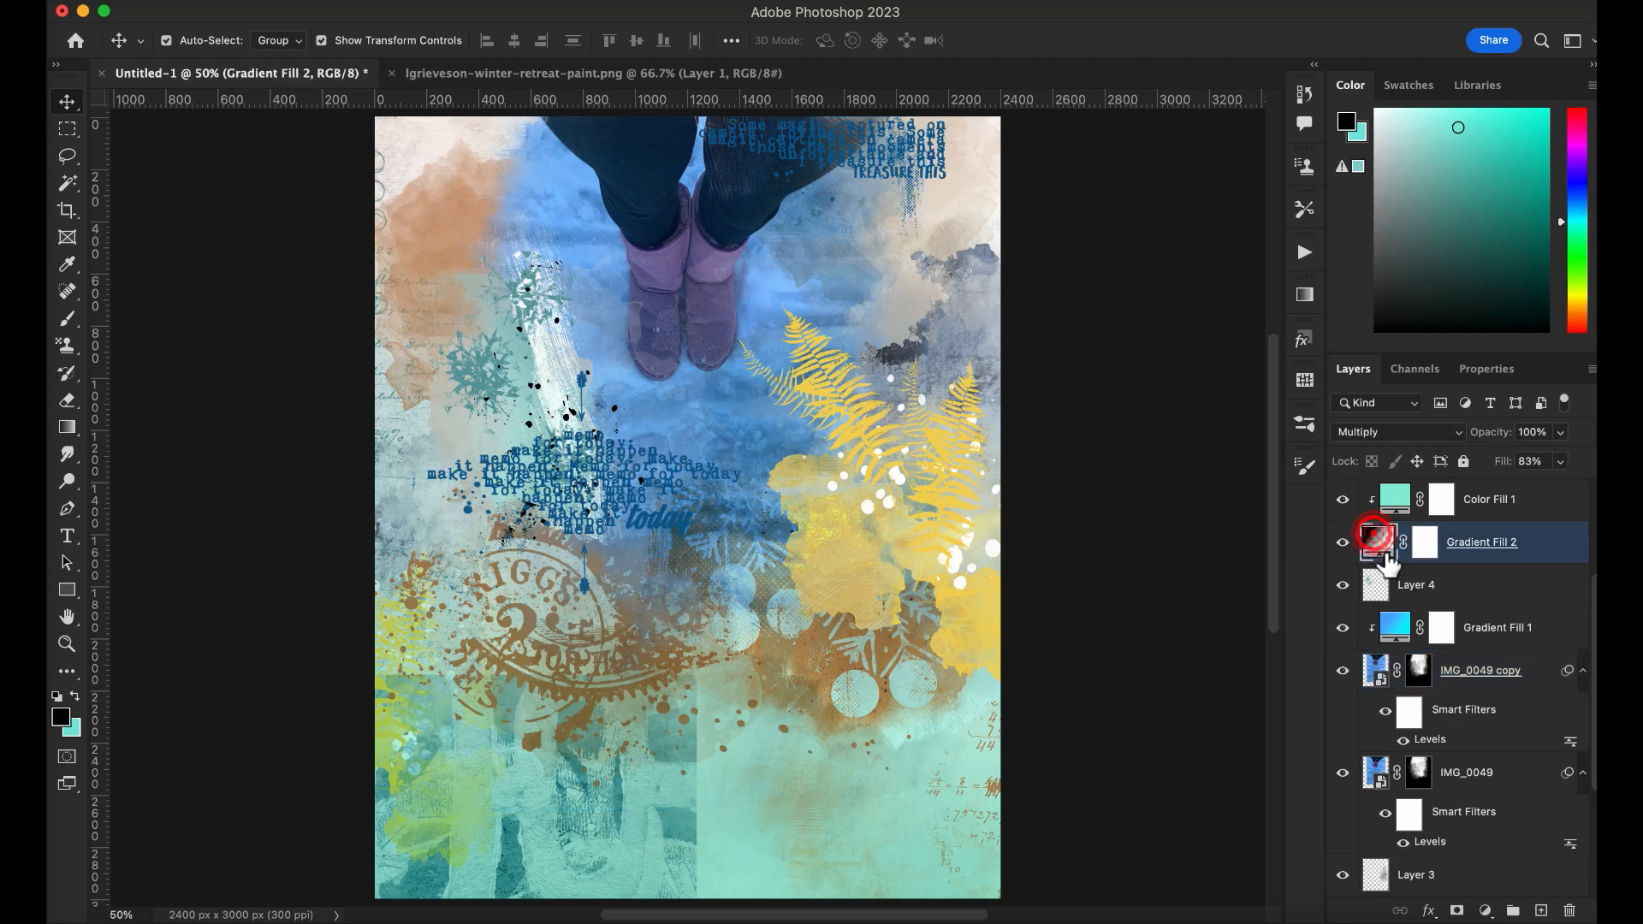
double_click(1381, 543)
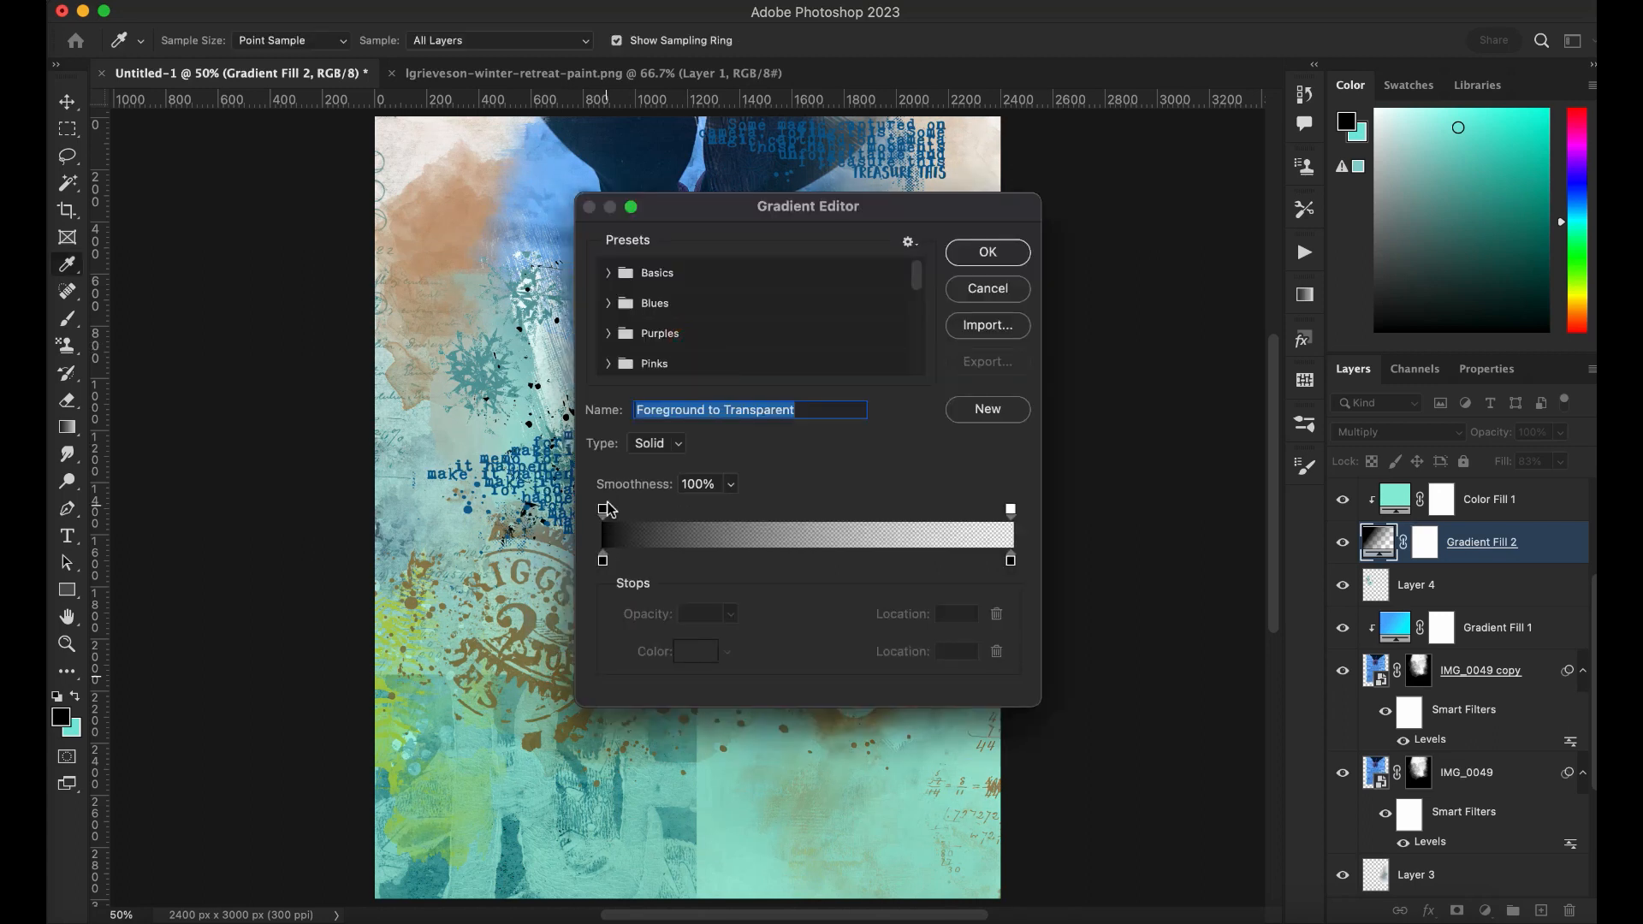
left_click_drag(603, 561, 699, 562)
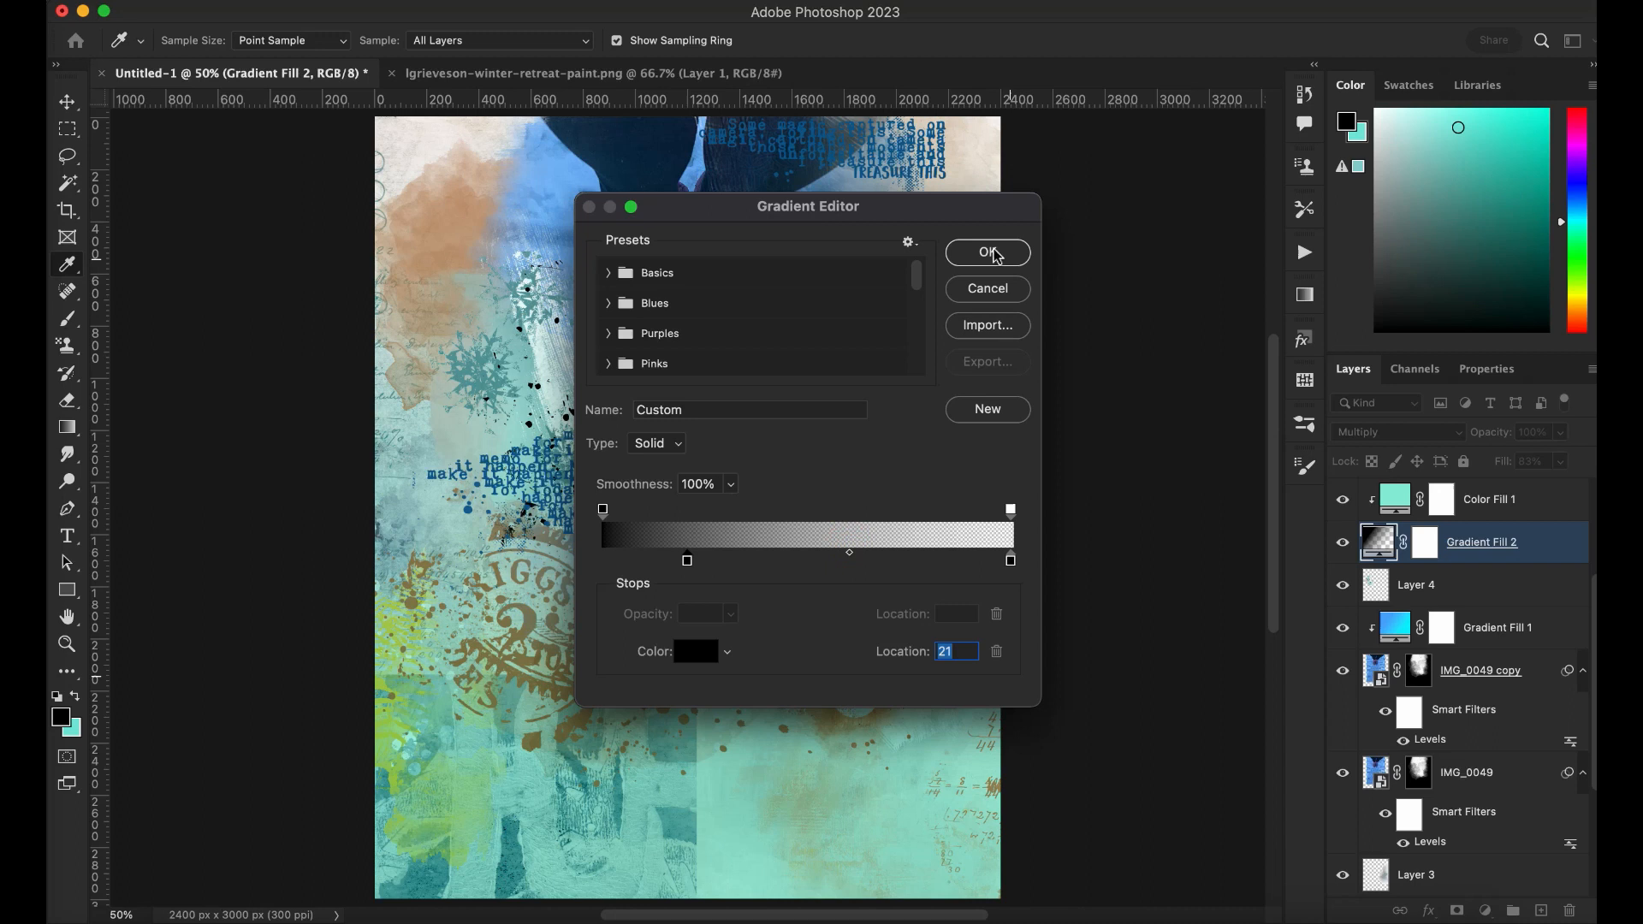
left_click(993, 253)
left_click(965, 344)
Try recolouring the Color Fill 1 layer to blue #638dc6 and undo the change
double_click(1395, 499)
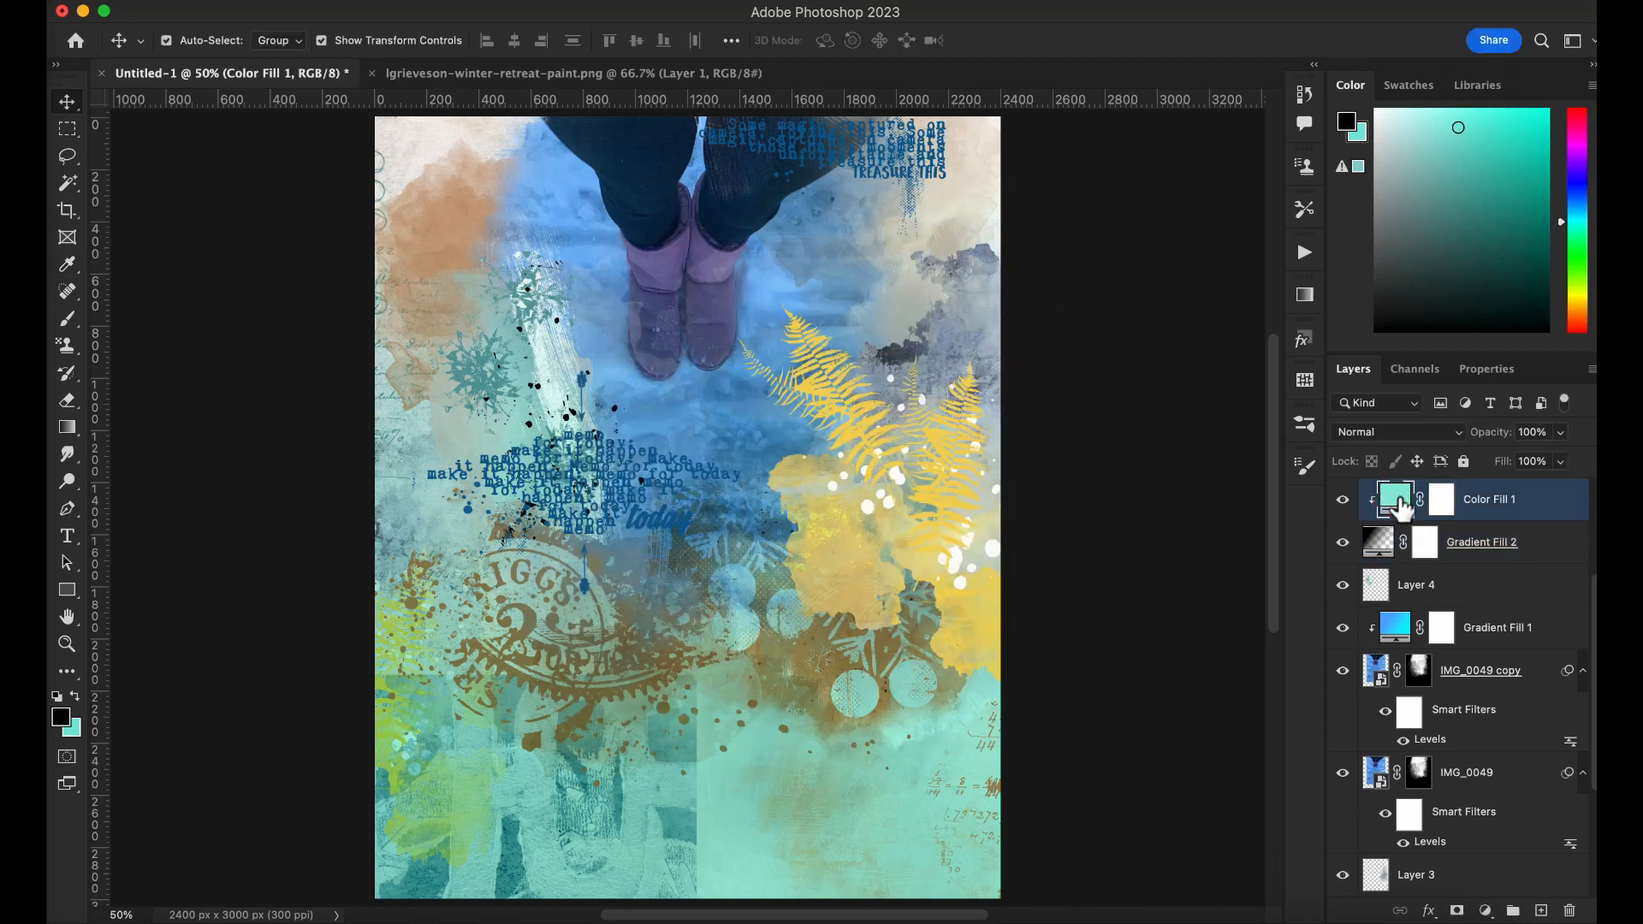
left_click(710, 375)
left_click_drag(719, 390, 678, 378)
left_click(826, 421)
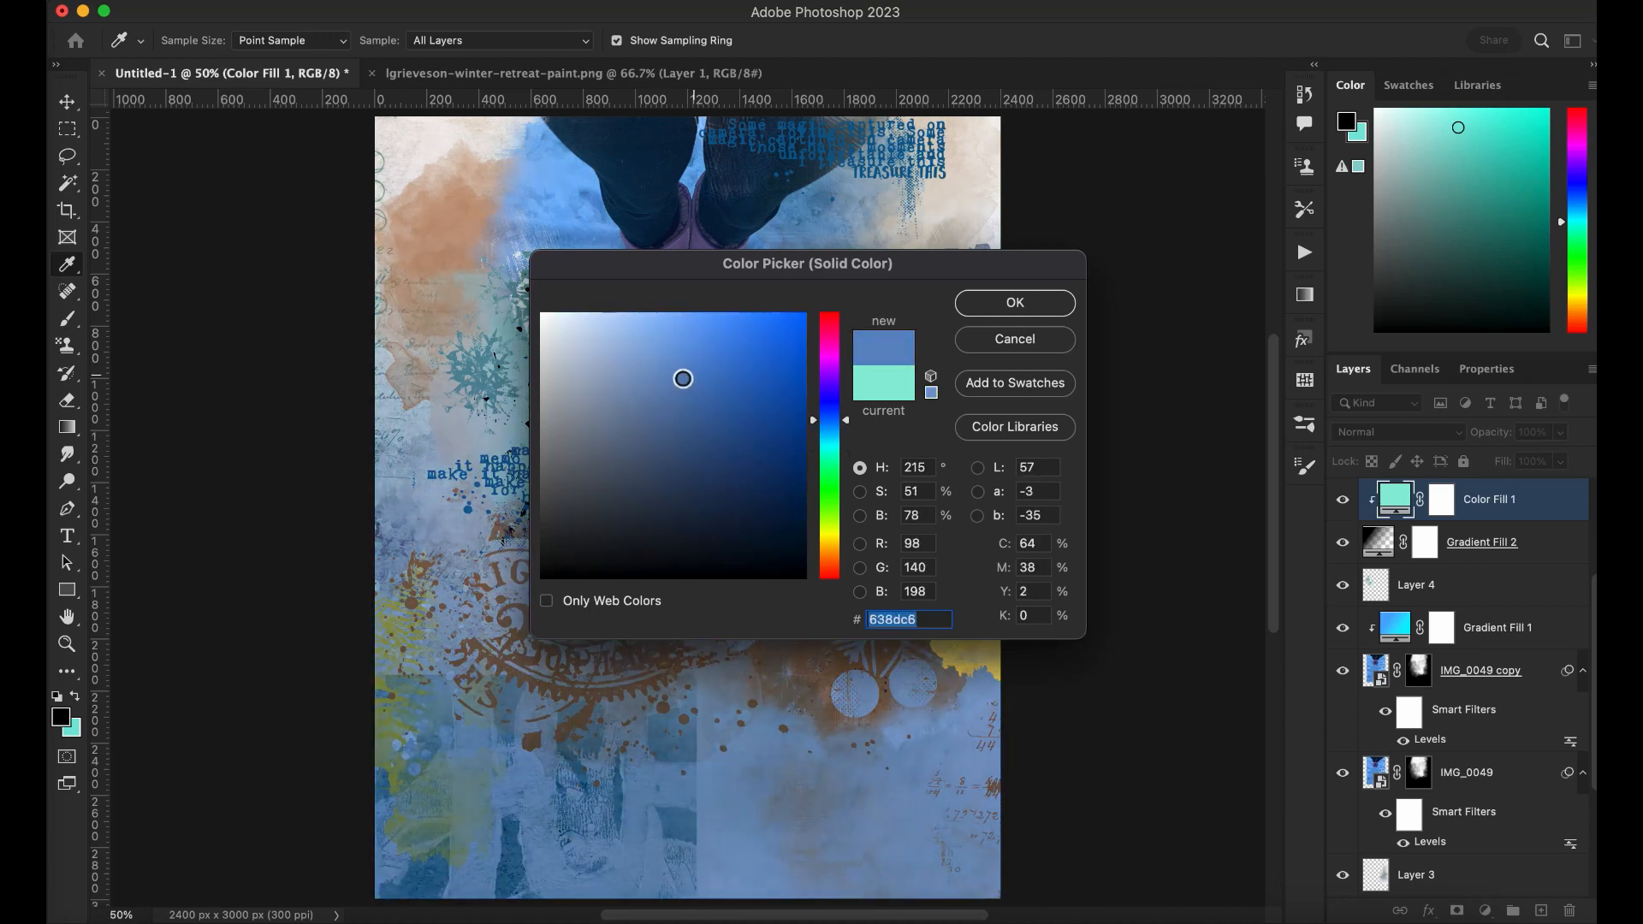
left_click(1015, 302)
key("super+z")
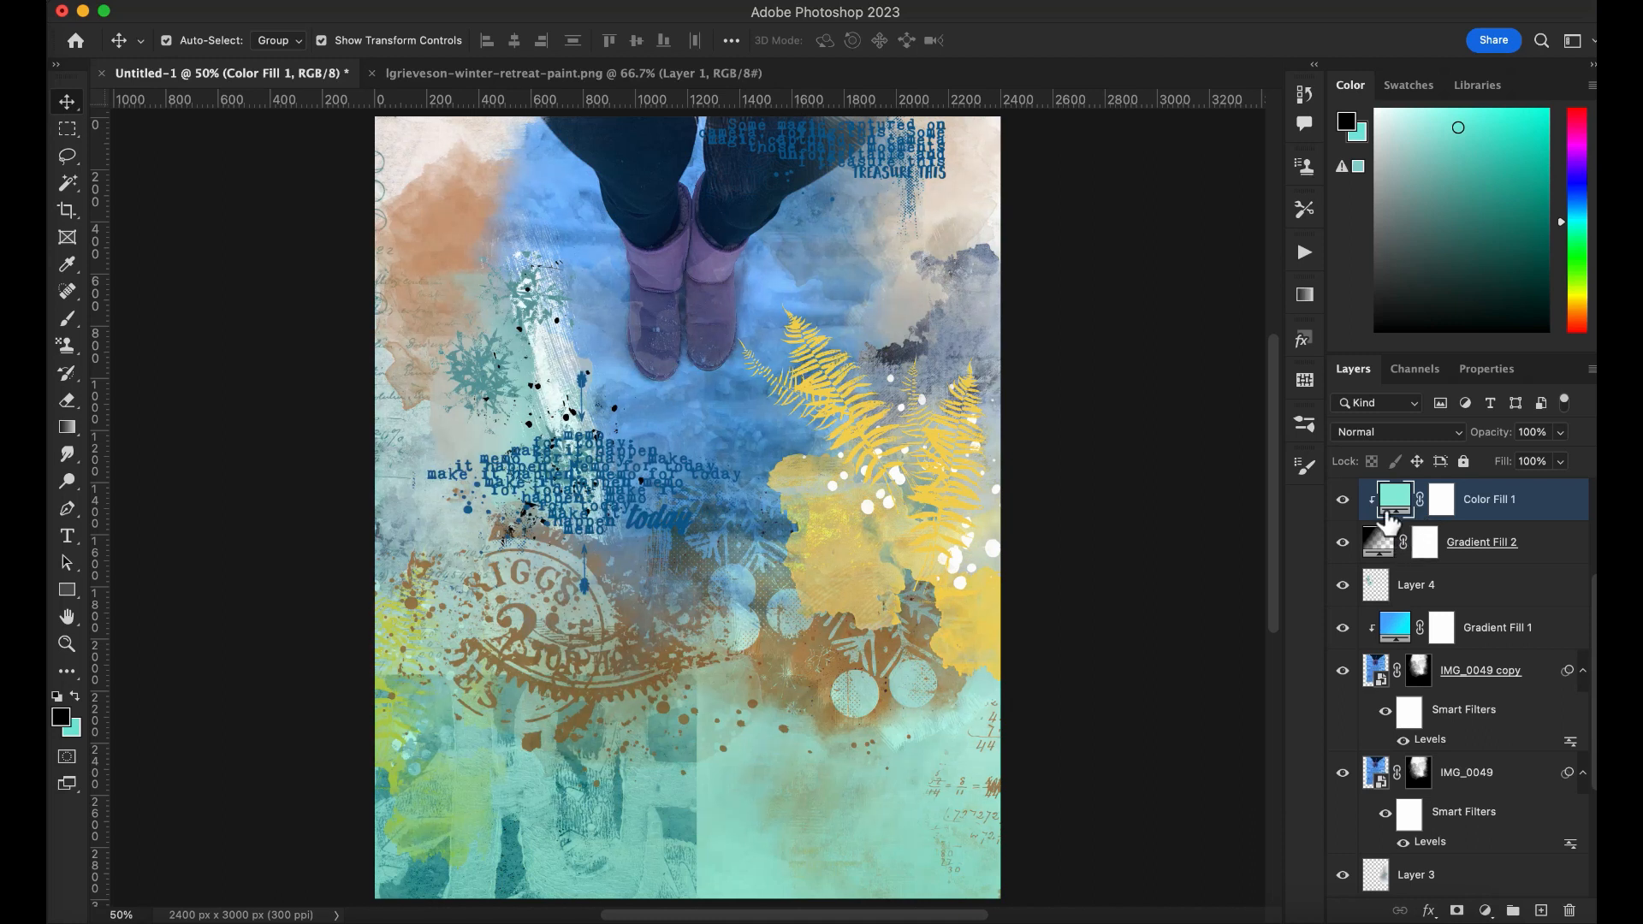
Change the Color Fill 1 layer's colour to a darker teal green
double_click(1395, 499)
mouse_move(677, 327)
left_mouse_down()
mouse_move(649, 348)
mouse_move(670, 388)
left_mouse_up()
left_click(989, 301)
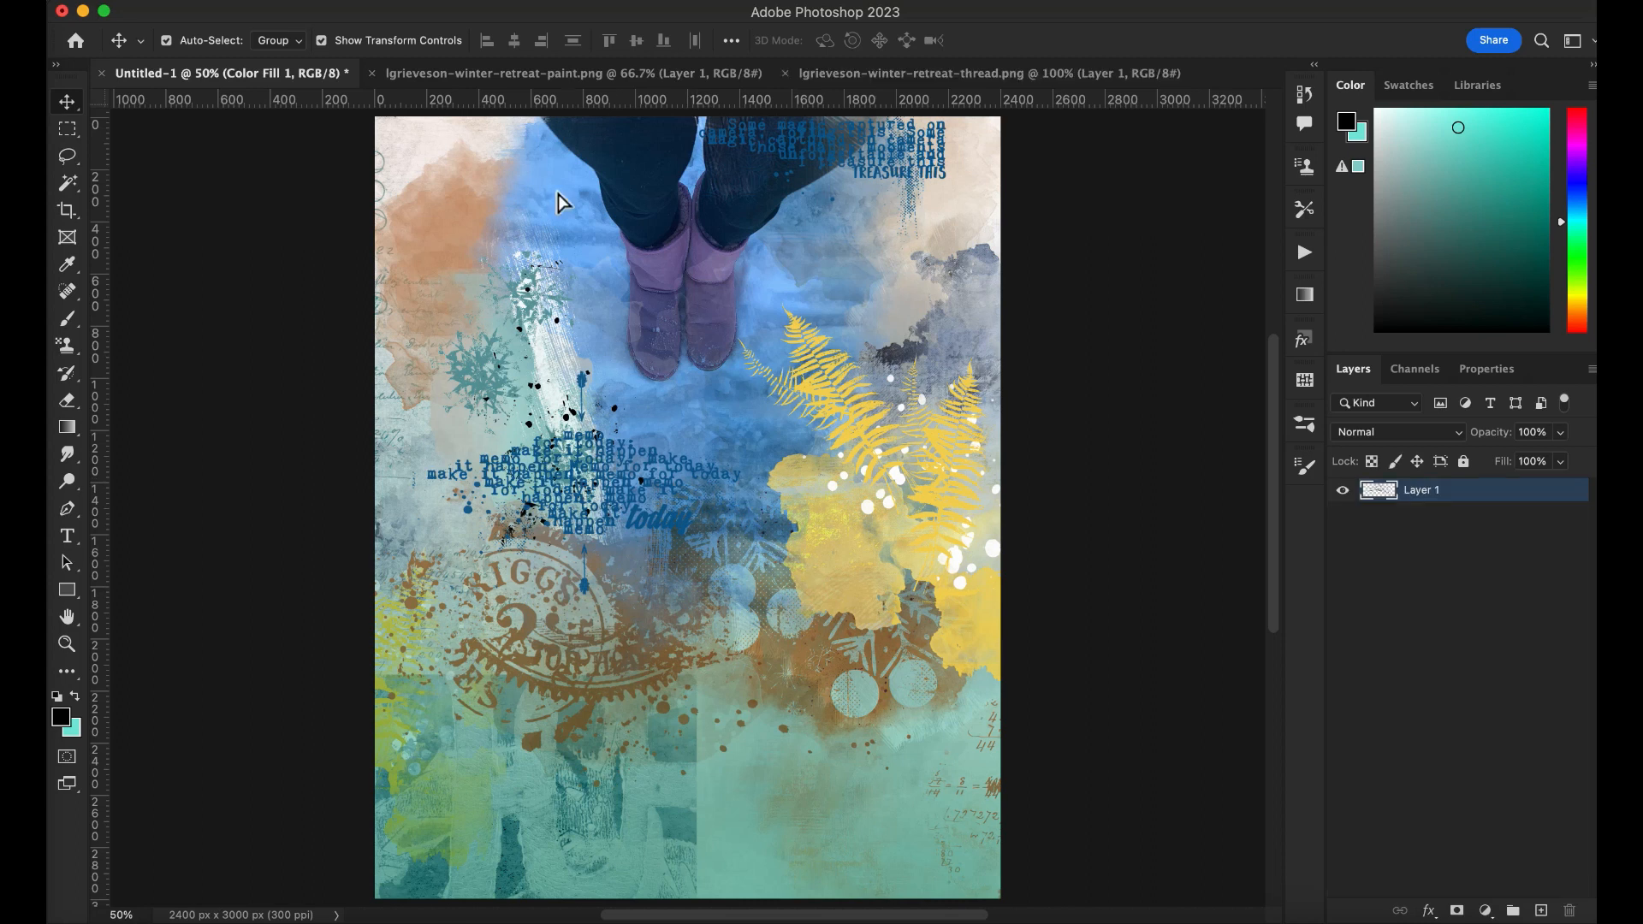
Paste the thread artwork above Color Fill 1, scale it to about 70%, rotate it about -175° and place it in the page's upper-left corner
key("ctrl+v")
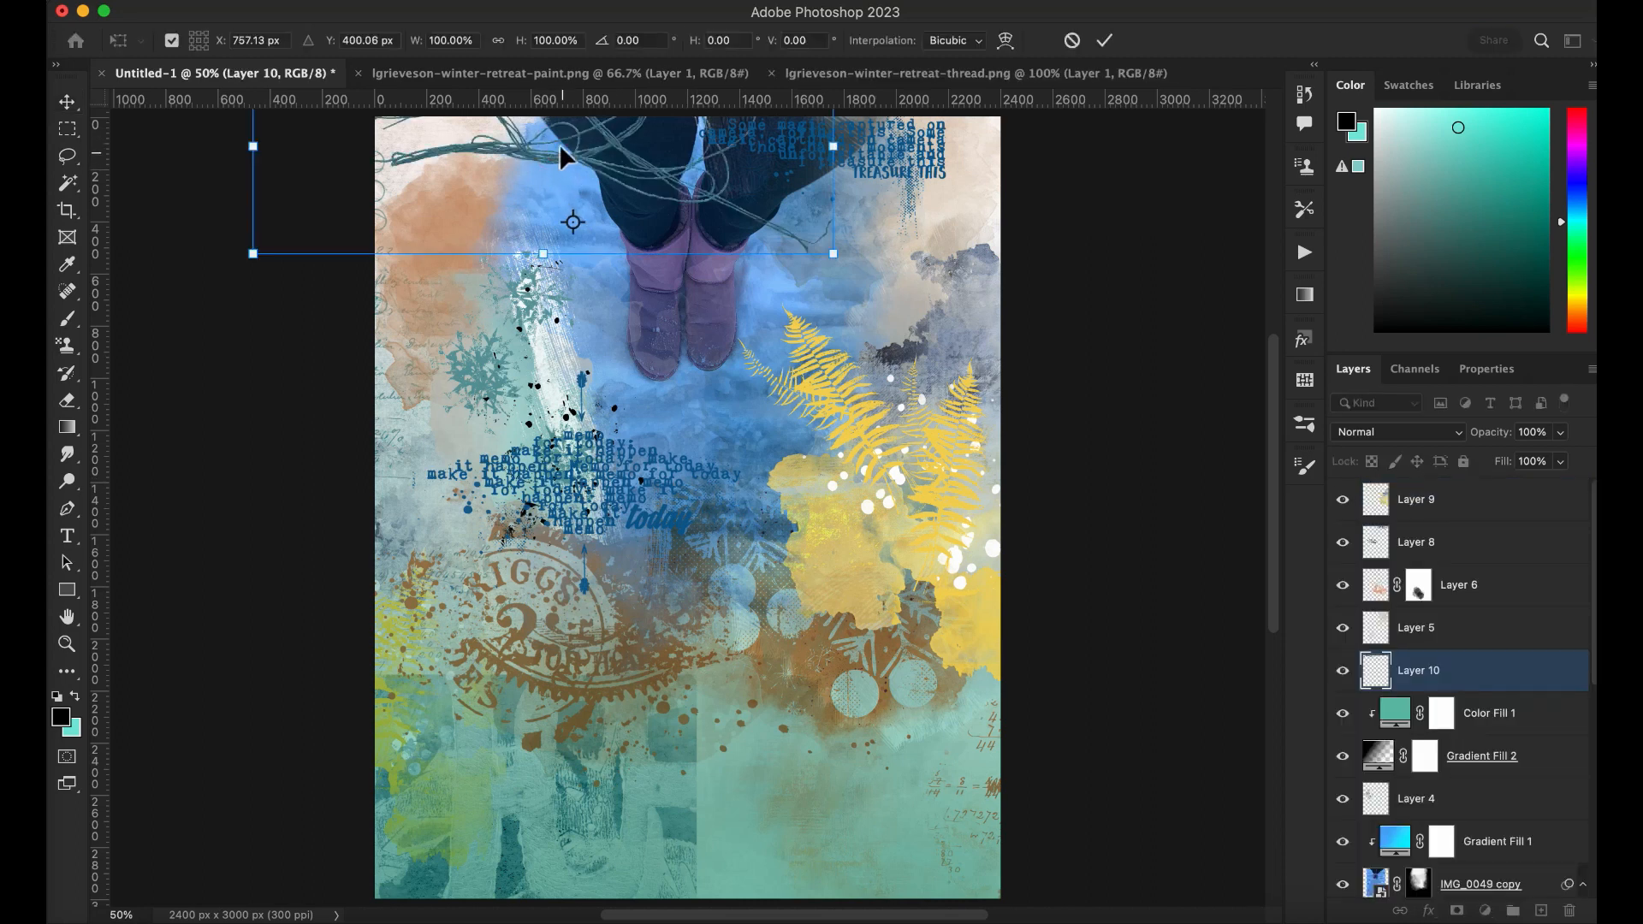
left_click_drag(674, 186, 623, 250)
left_click_drag(866, 158, 702, 229)
left_click_drag(715, 206, 481, 141)
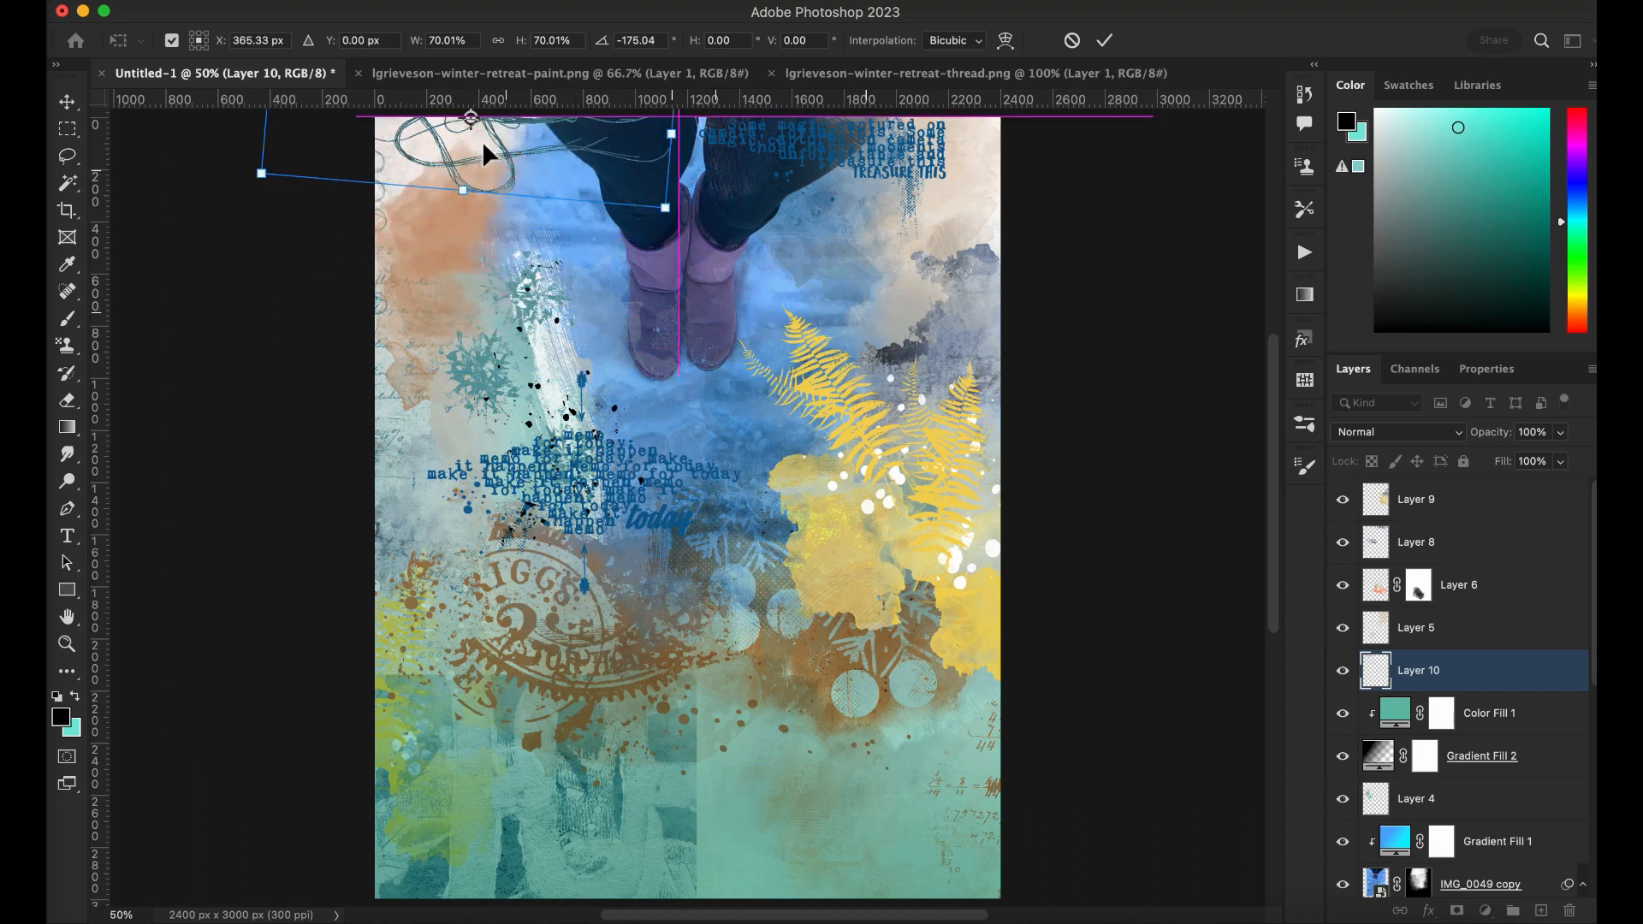
left_click(1106, 40)
Apply the Stitching Shadow - Warm style to the thread layer
left_click(1302, 340)
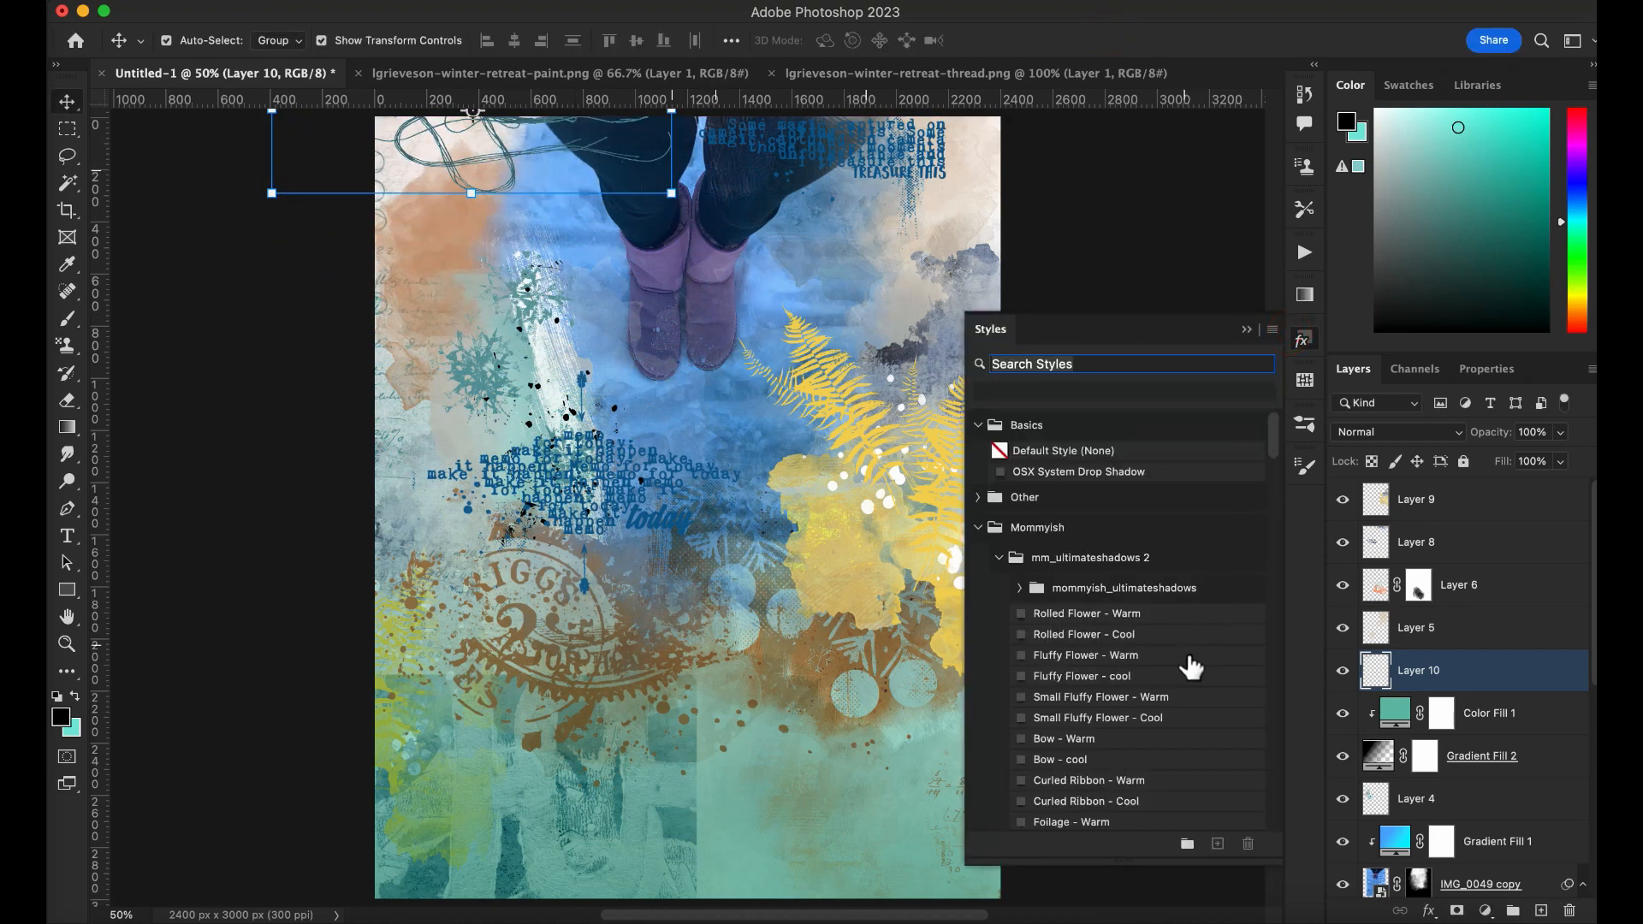
scroll(1275, 456, "down", 10)
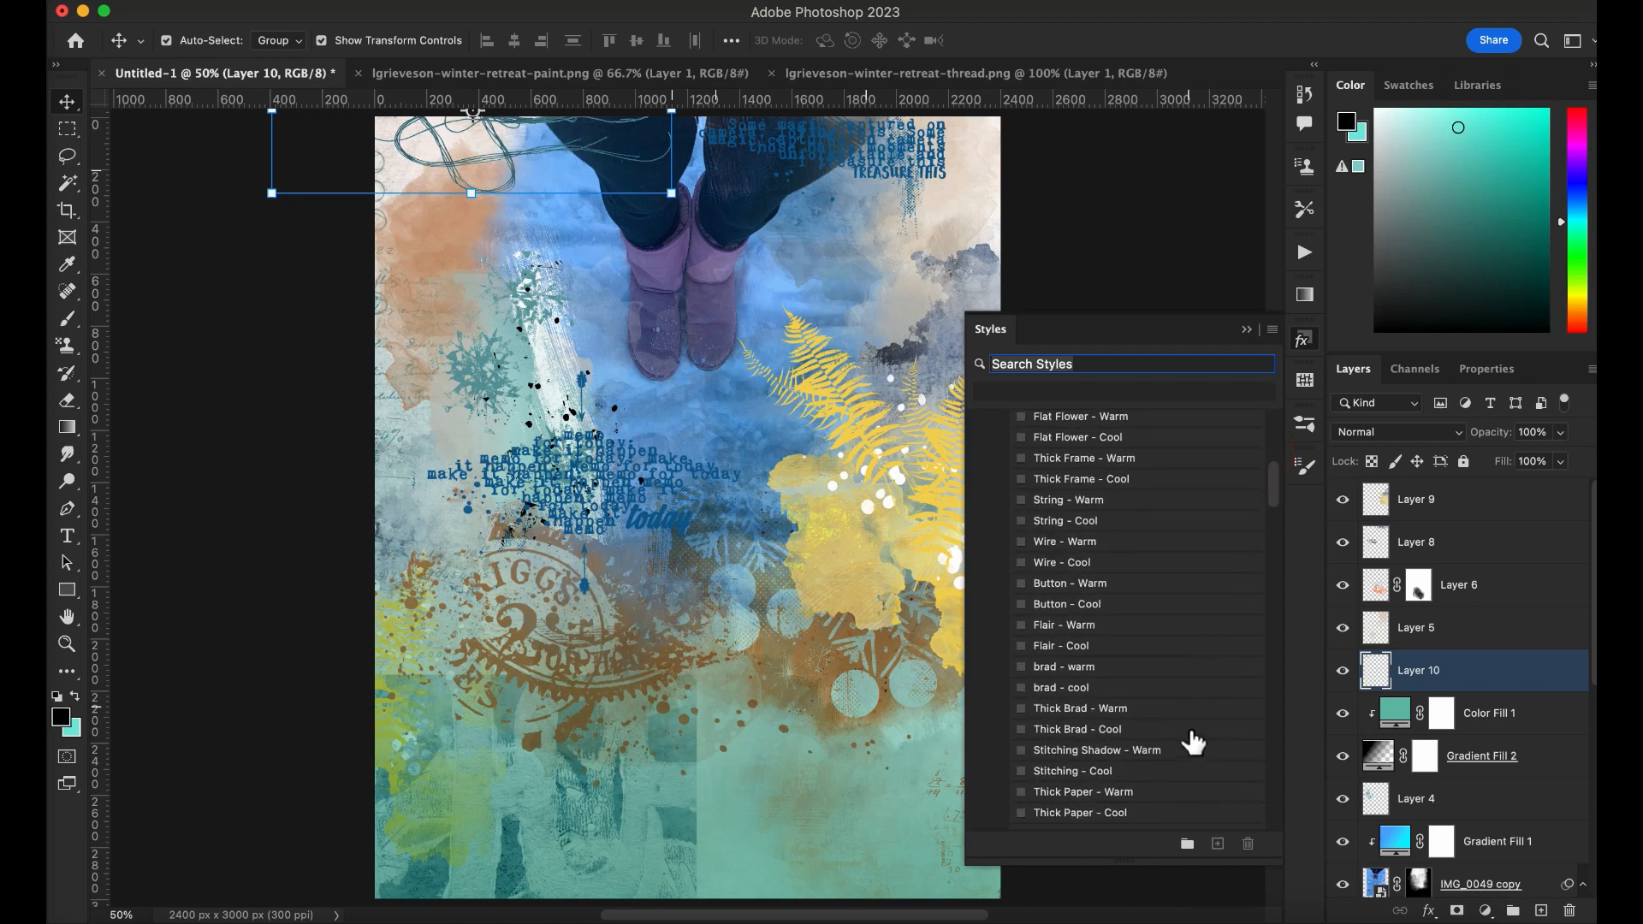
left_click(1146, 749)
left_click(1246, 329)
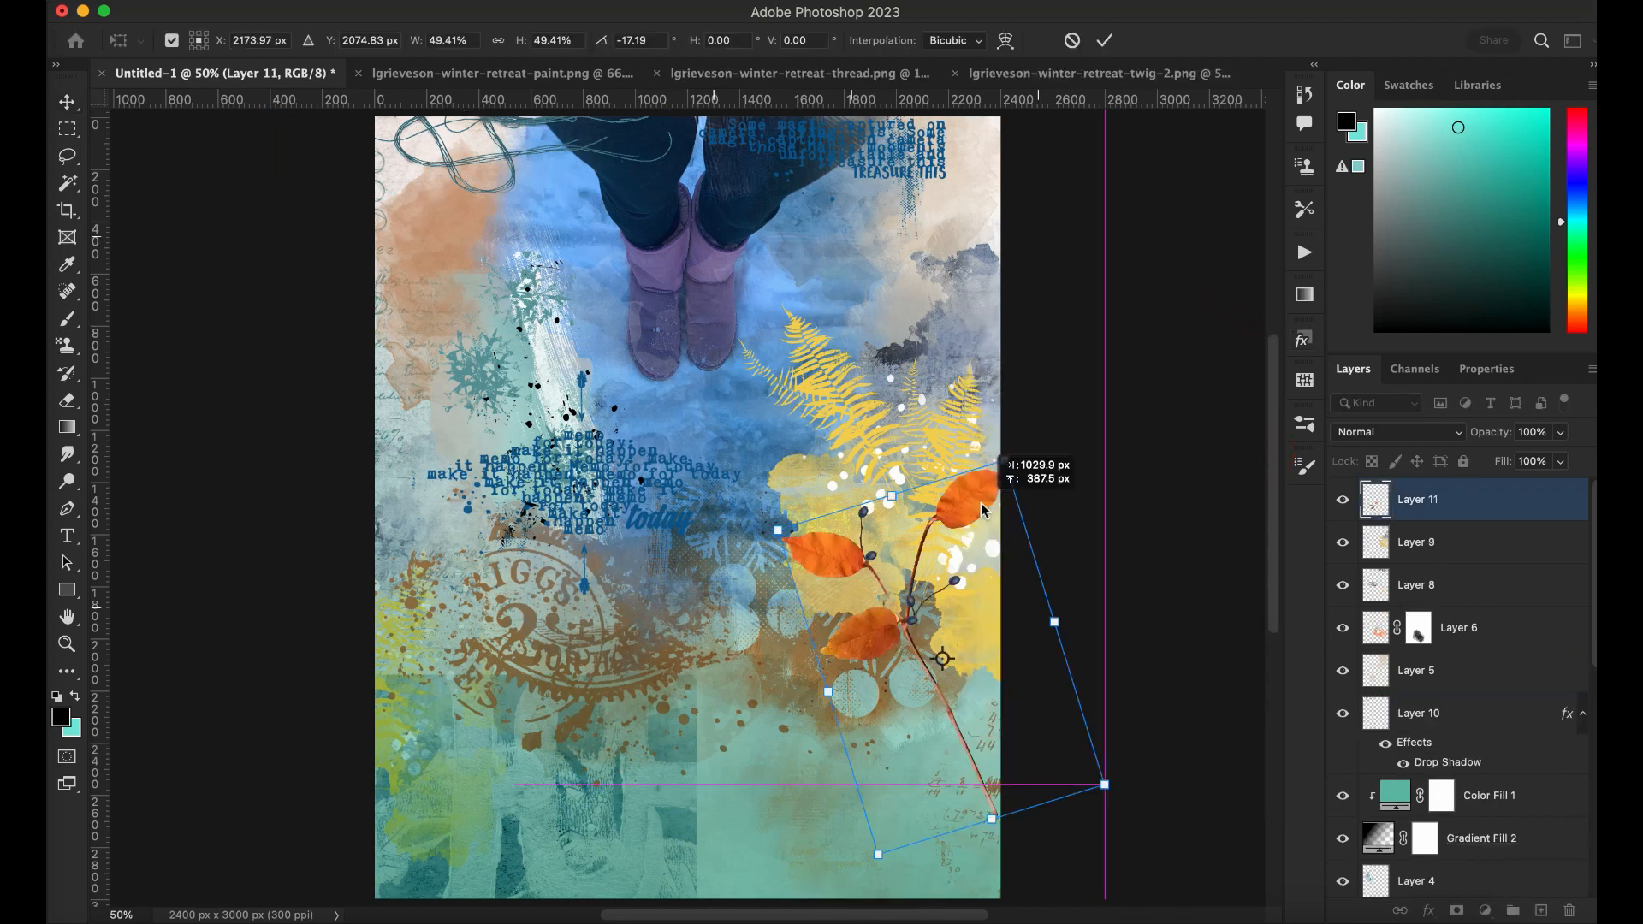
Scale the orange-leaf twig to about 56% against the page's right edge and apply a drop shadow style preset to it
left_click_drag(983, 459, 1037, 442)
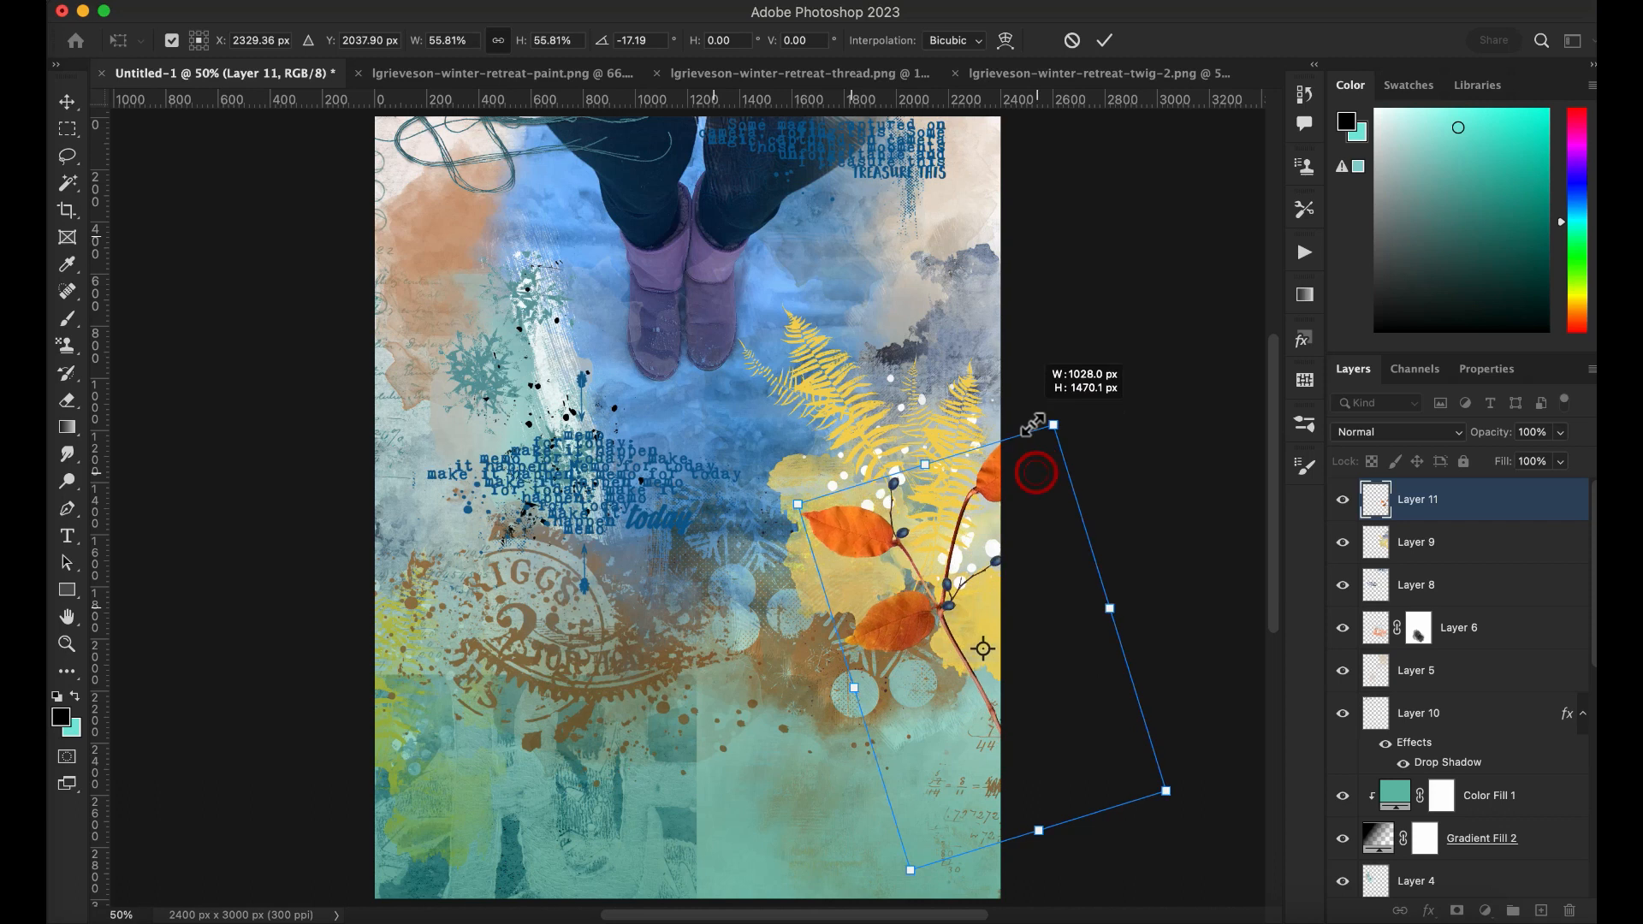
left_click(1105, 40)
left_click(1301, 342)
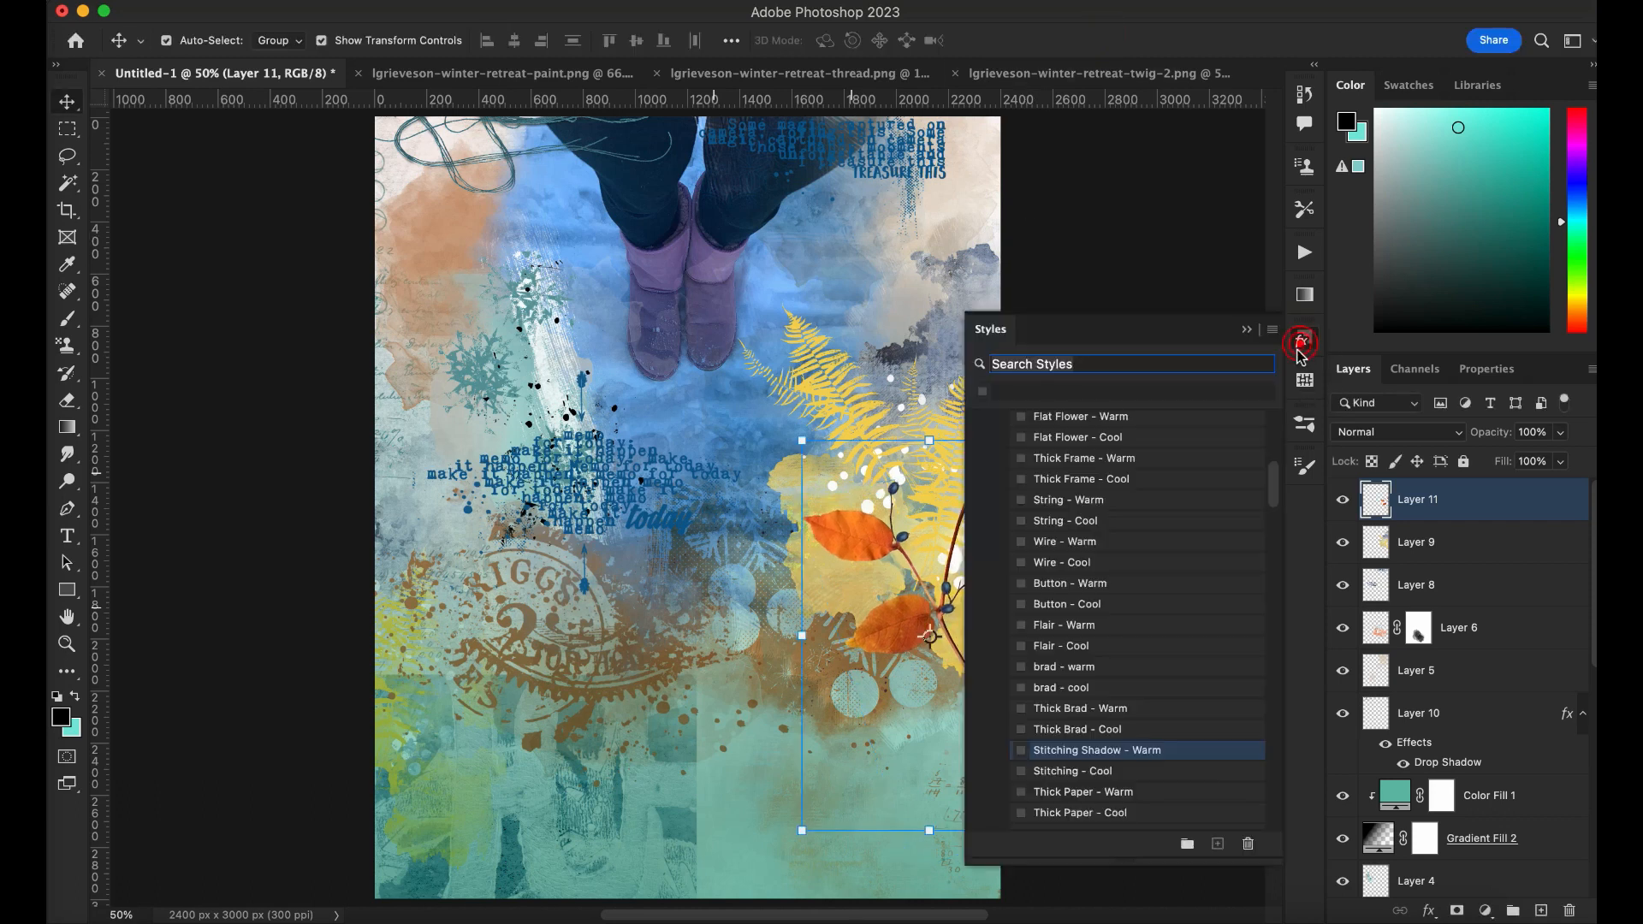
scroll(1270, 479, "up", 5)
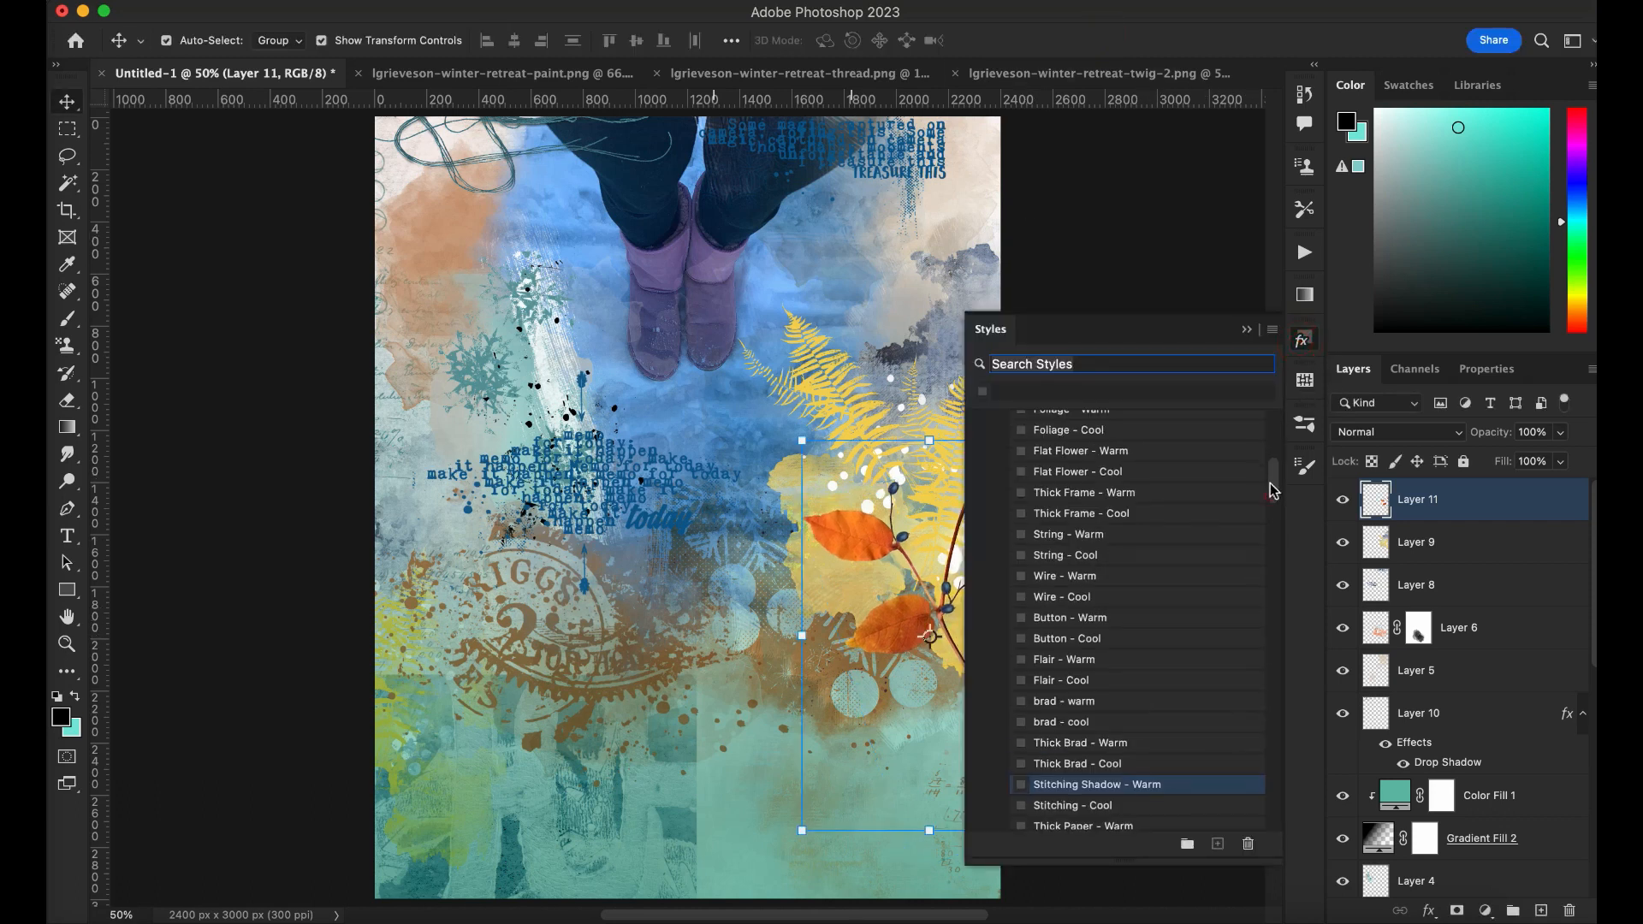
left_click(1103, 525)
left_click(1247, 331)
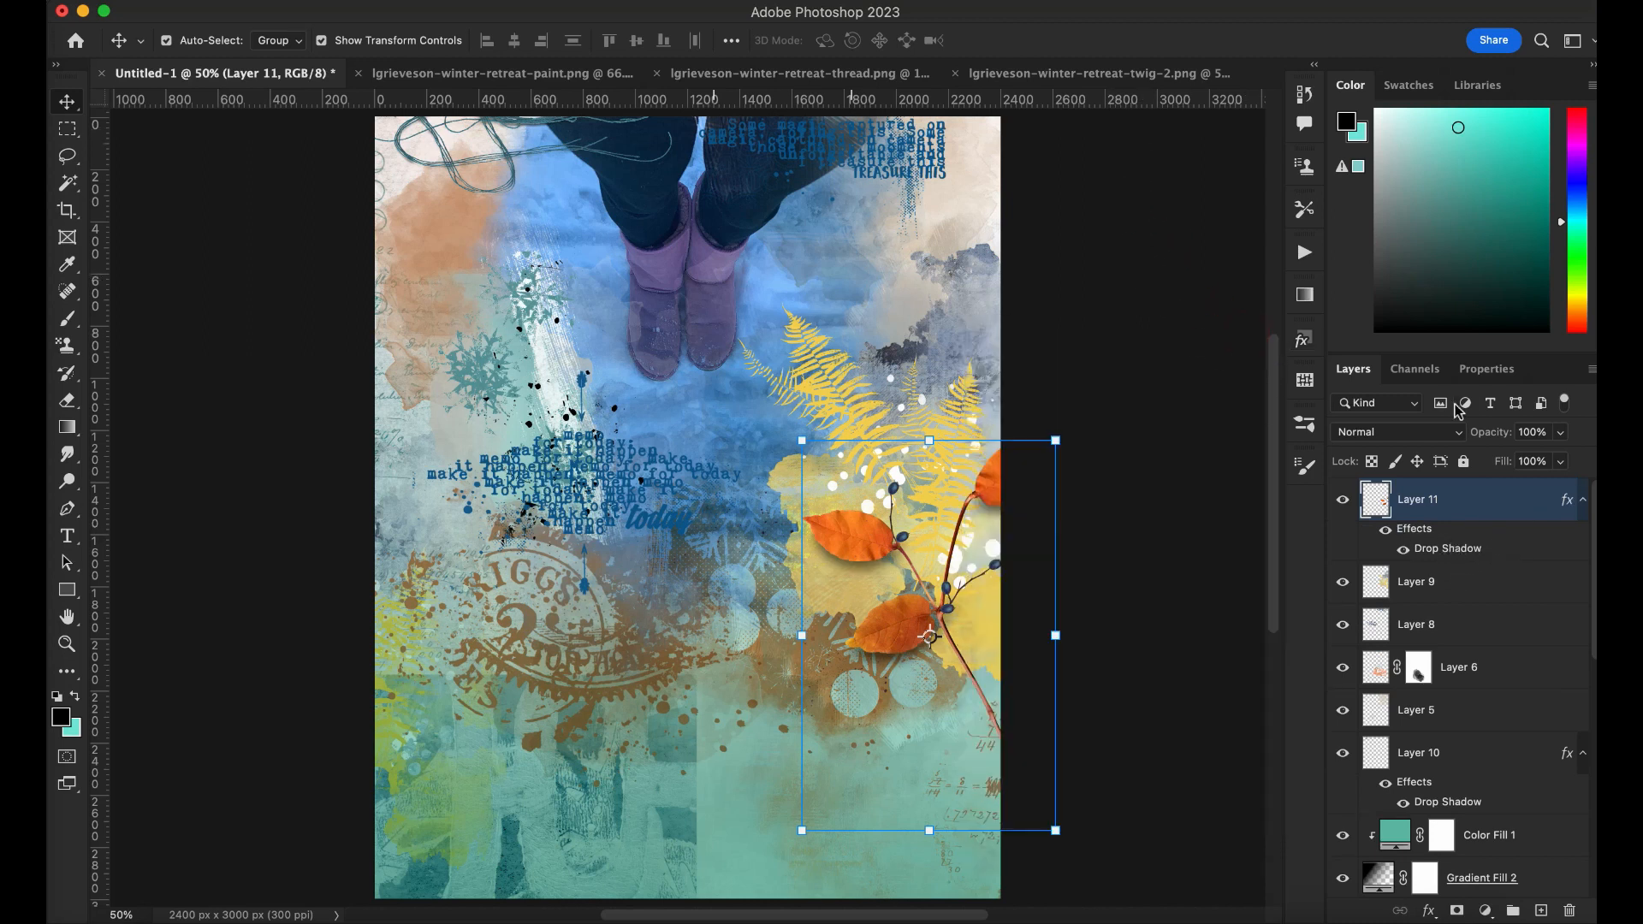
Separate the twig's drop shadow effect onto its own layer
right_click(1498, 544)
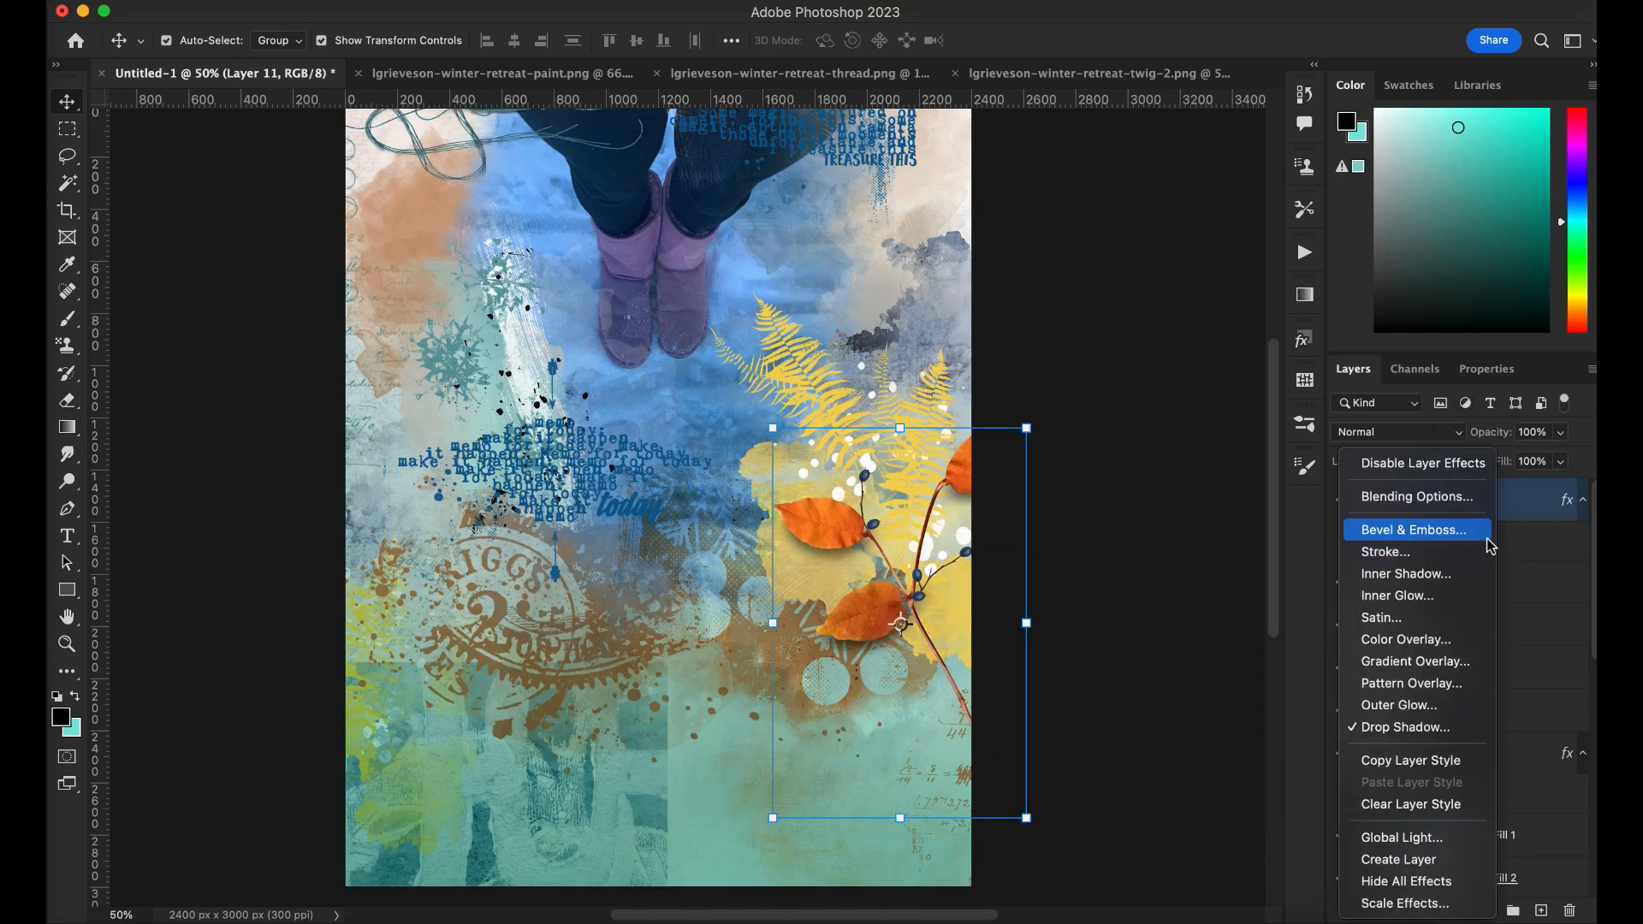
left_click(1399, 859)
left_click(860, 342)
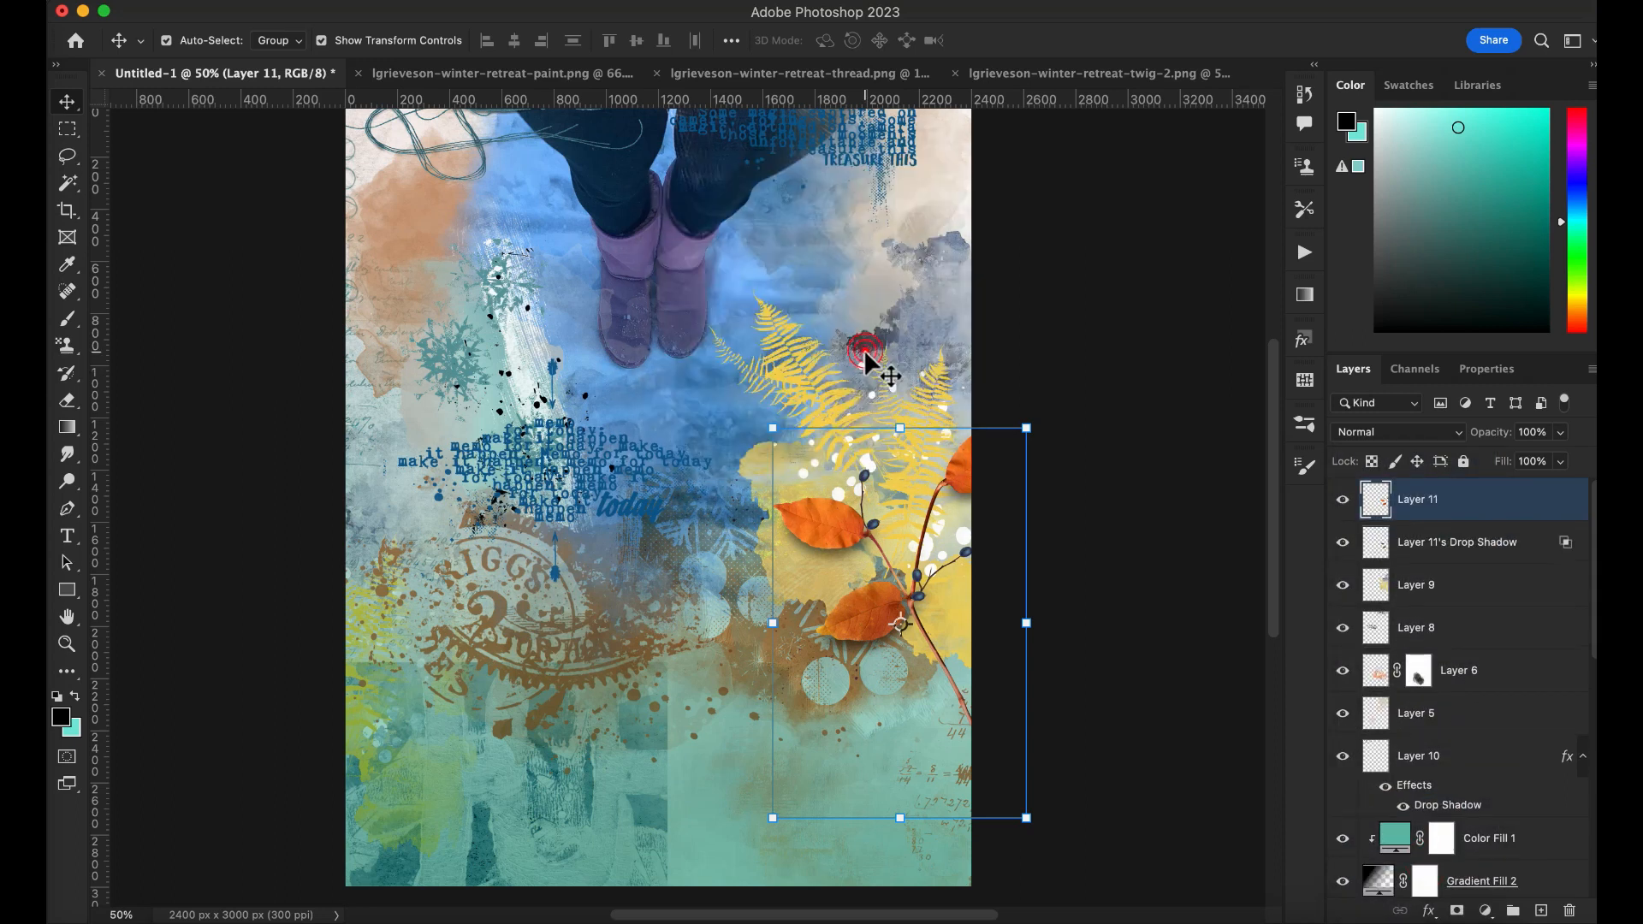
Warp the twig's separated shadow layer so the shadow shifts unevenly around the leaves and stem
left_click(1433, 560)
key("super+t")
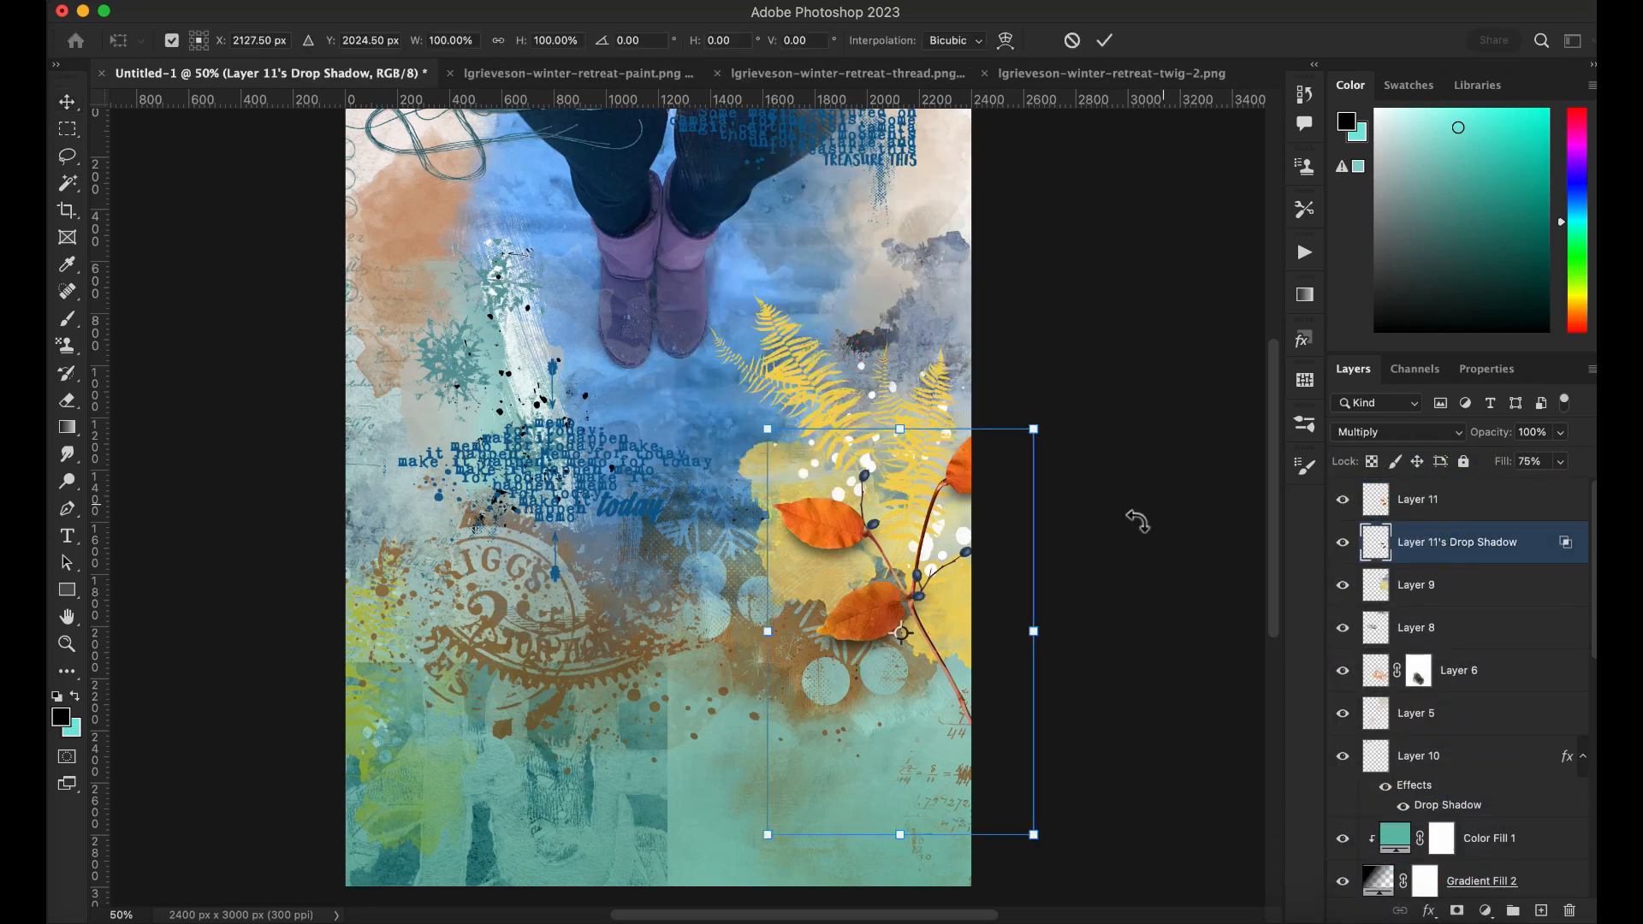
right_click(939, 648)
left_click(1016, 563)
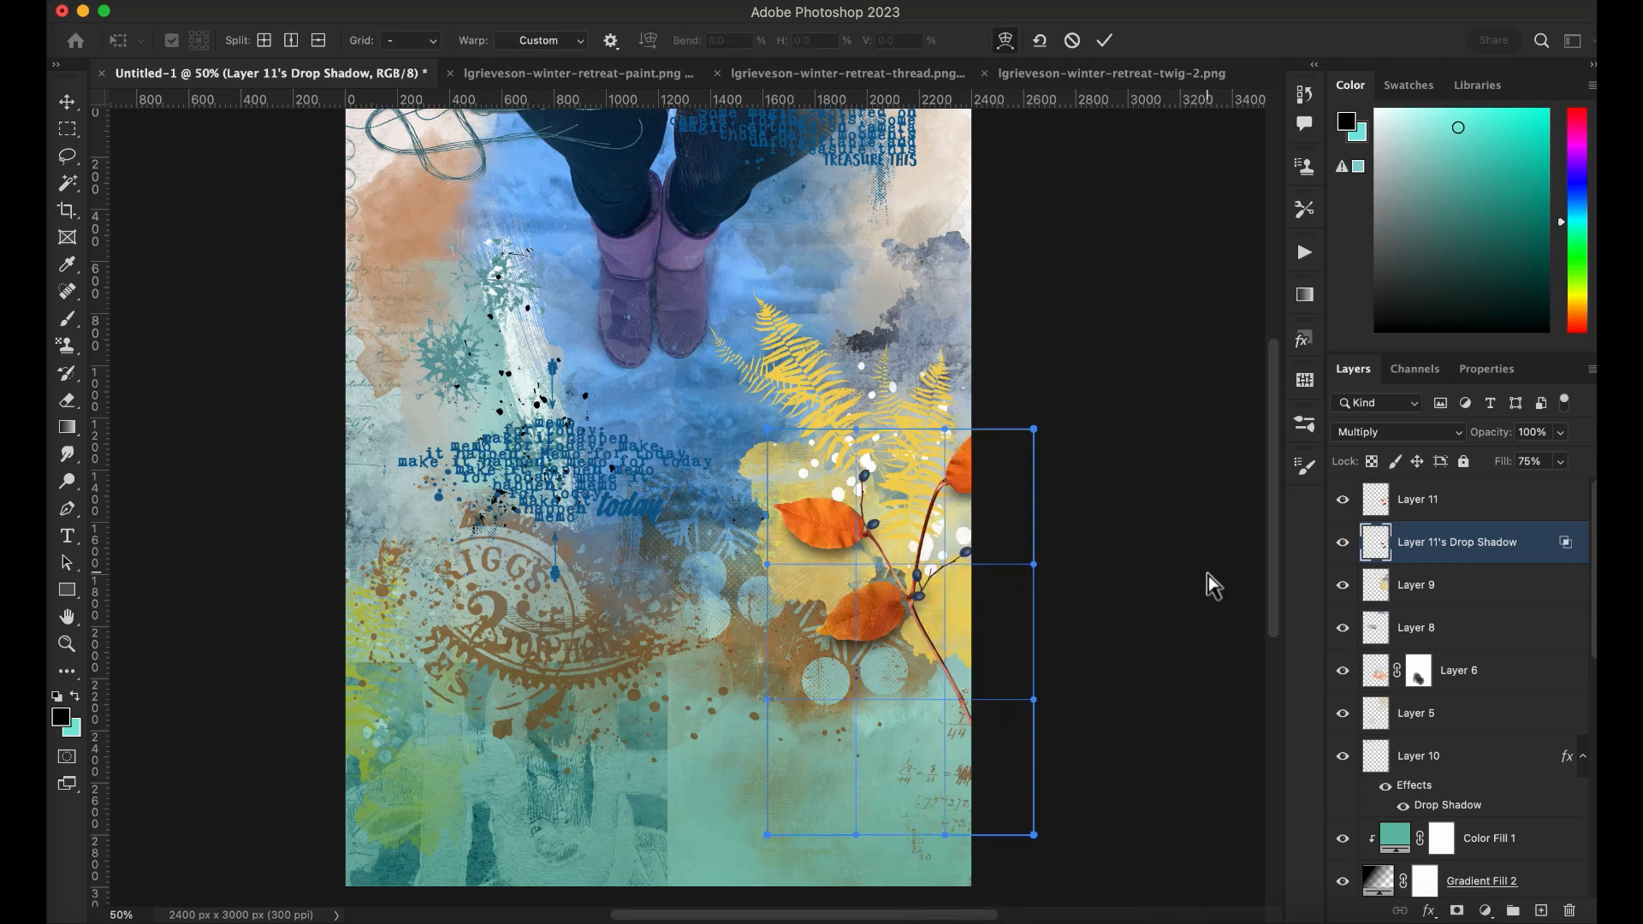
mouse_move(873, 651)
left_mouse_down()
mouse_move(884, 640)
mouse_move(862, 642)
left_mouse_up()
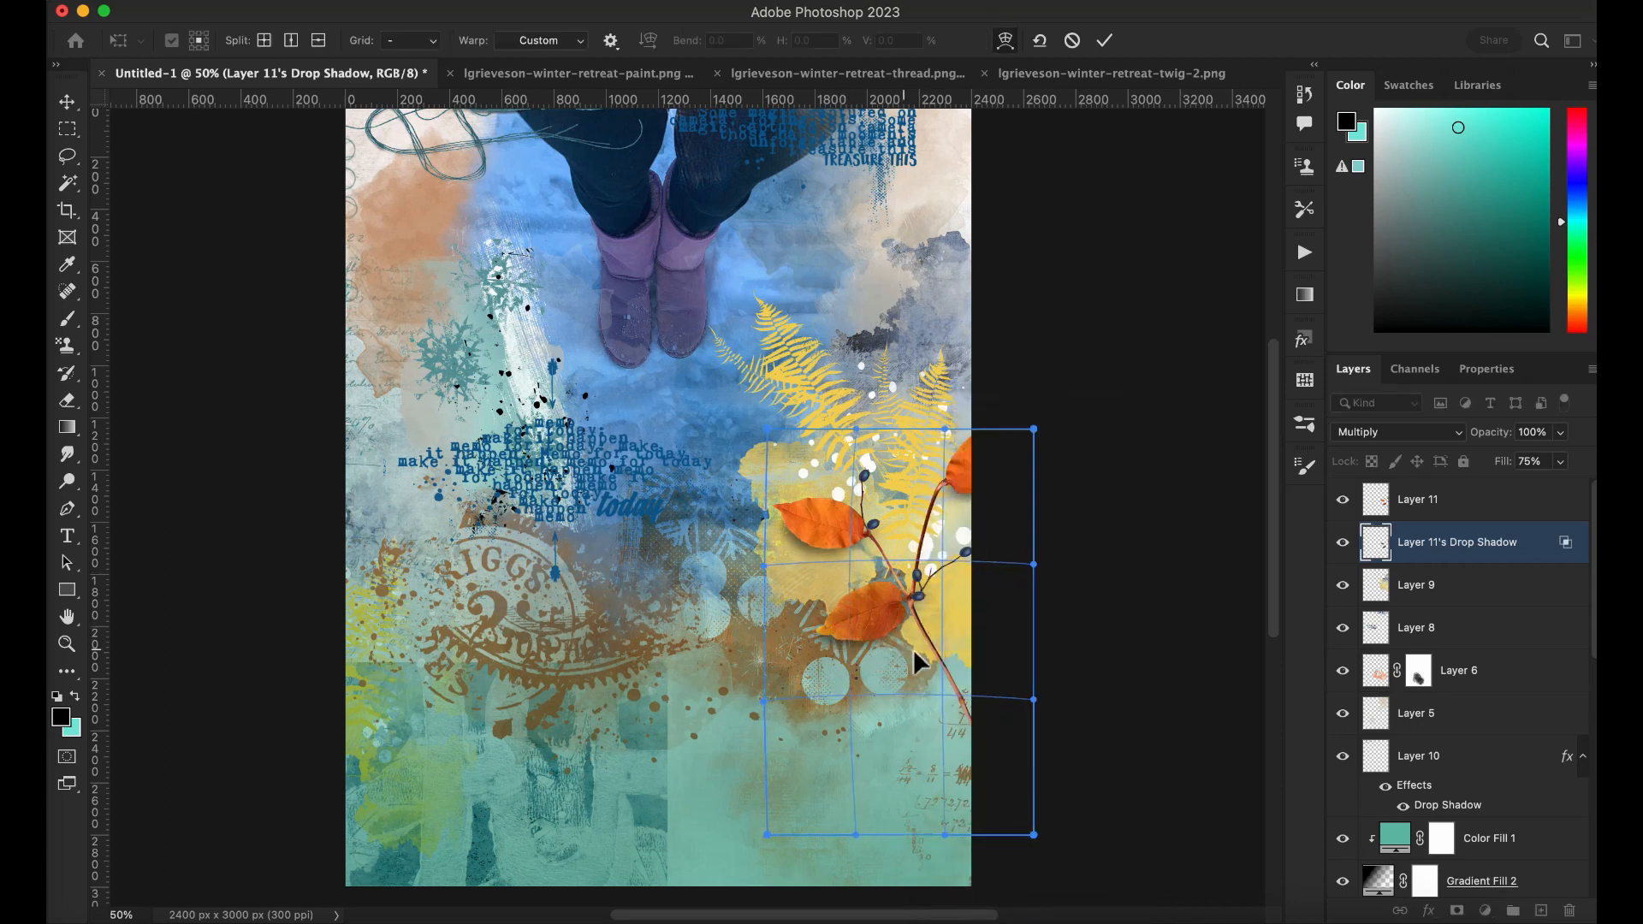
left_click_drag(1033, 700, 1018, 670)
left_click_drag(845, 630, 840, 639)
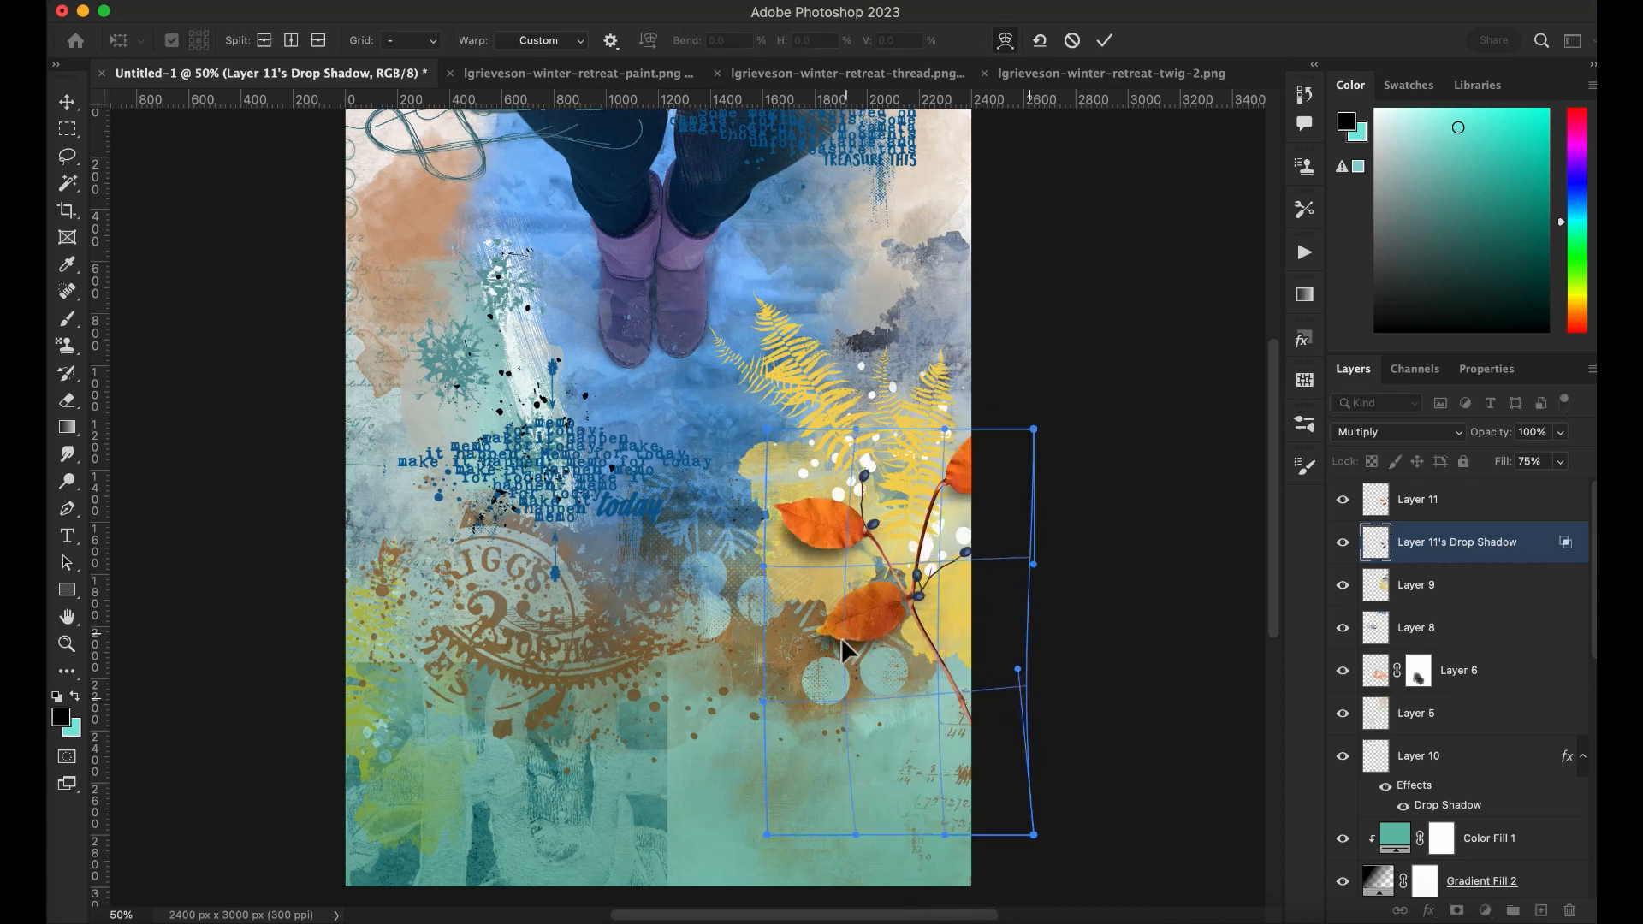
left_click_drag(849, 549, 818, 528)
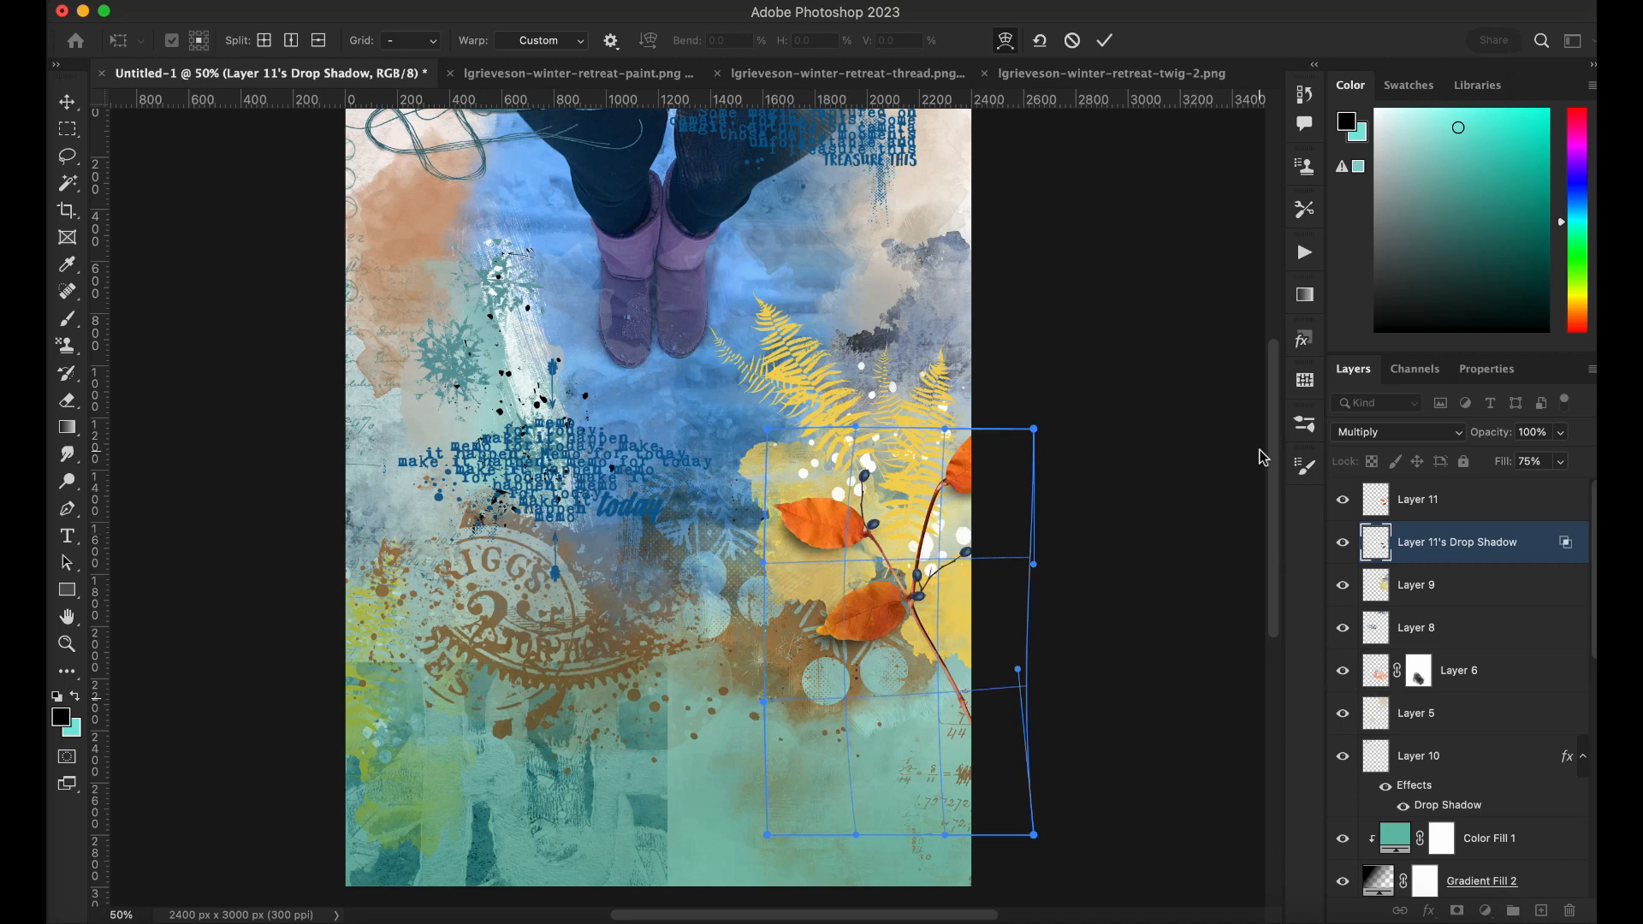
left_click_drag(934, 483, 932, 479)
left_click(1105, 40)
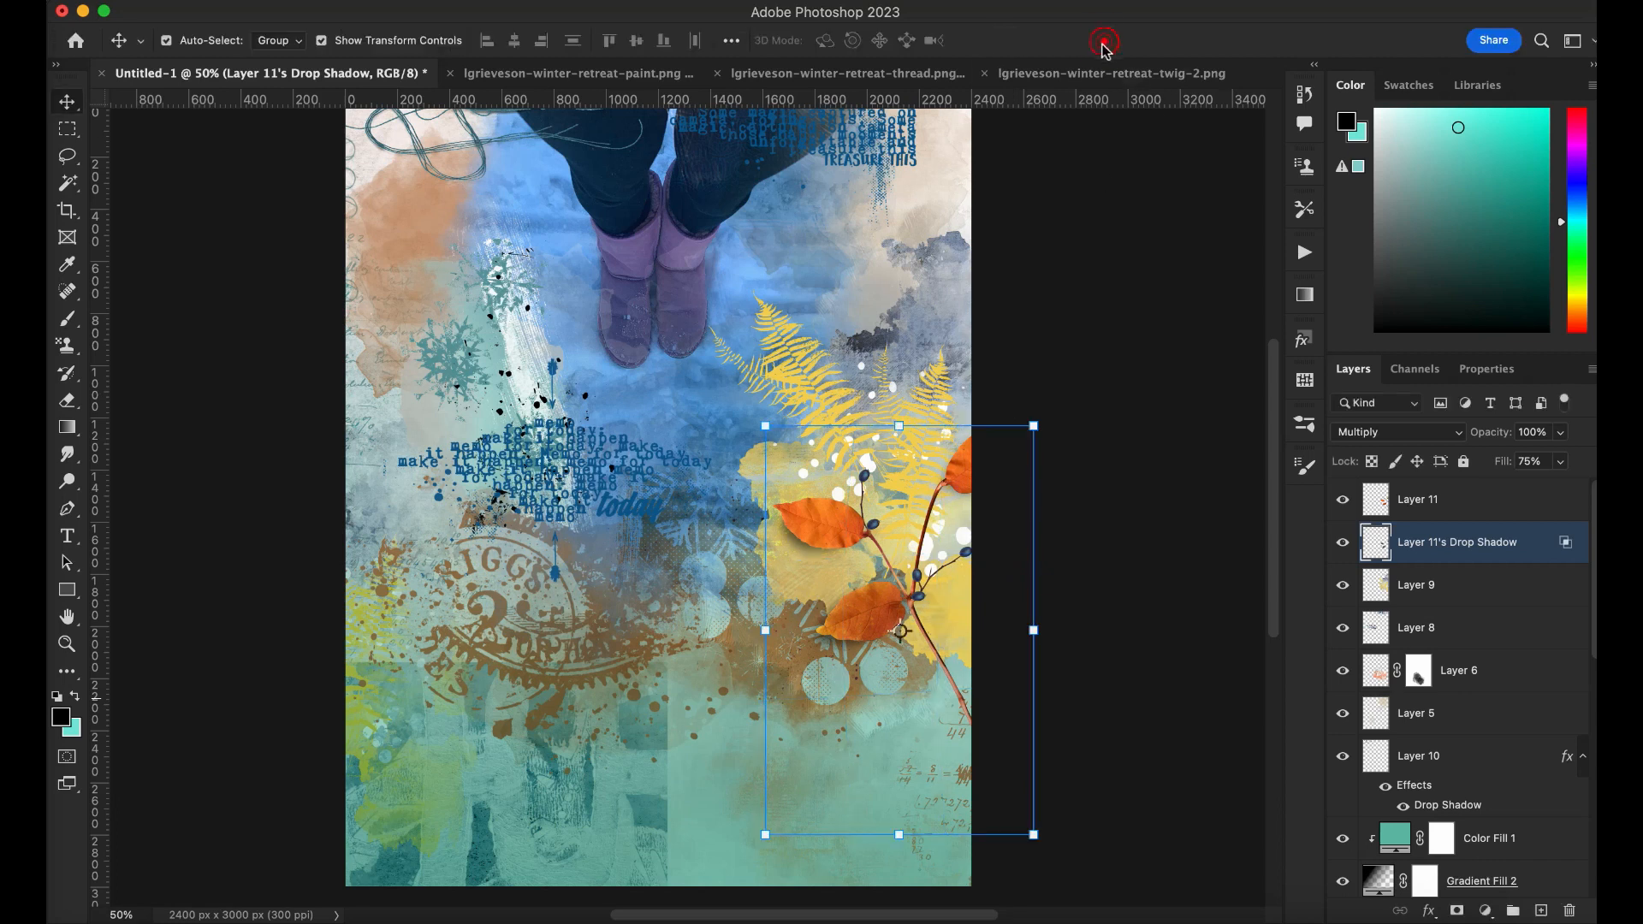
Duplicate the warped twig shadow layer and lower the copy's opacity to 57%
key("super+j")
left_click_drag(1562, 432, 1470, 607)
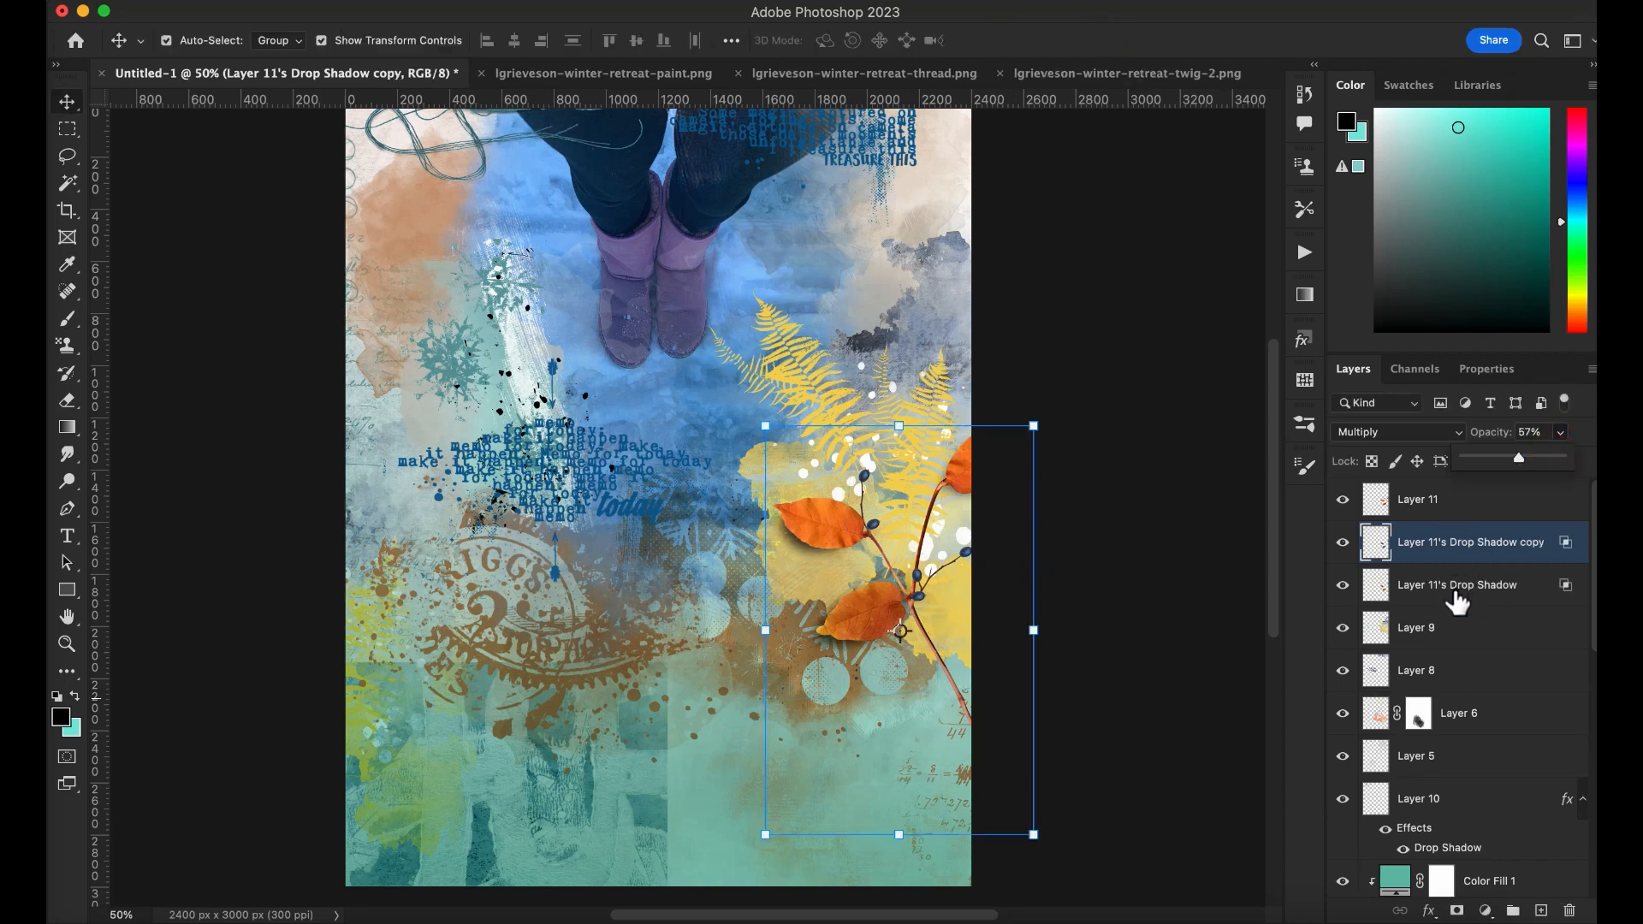
left_click(1452, 513)
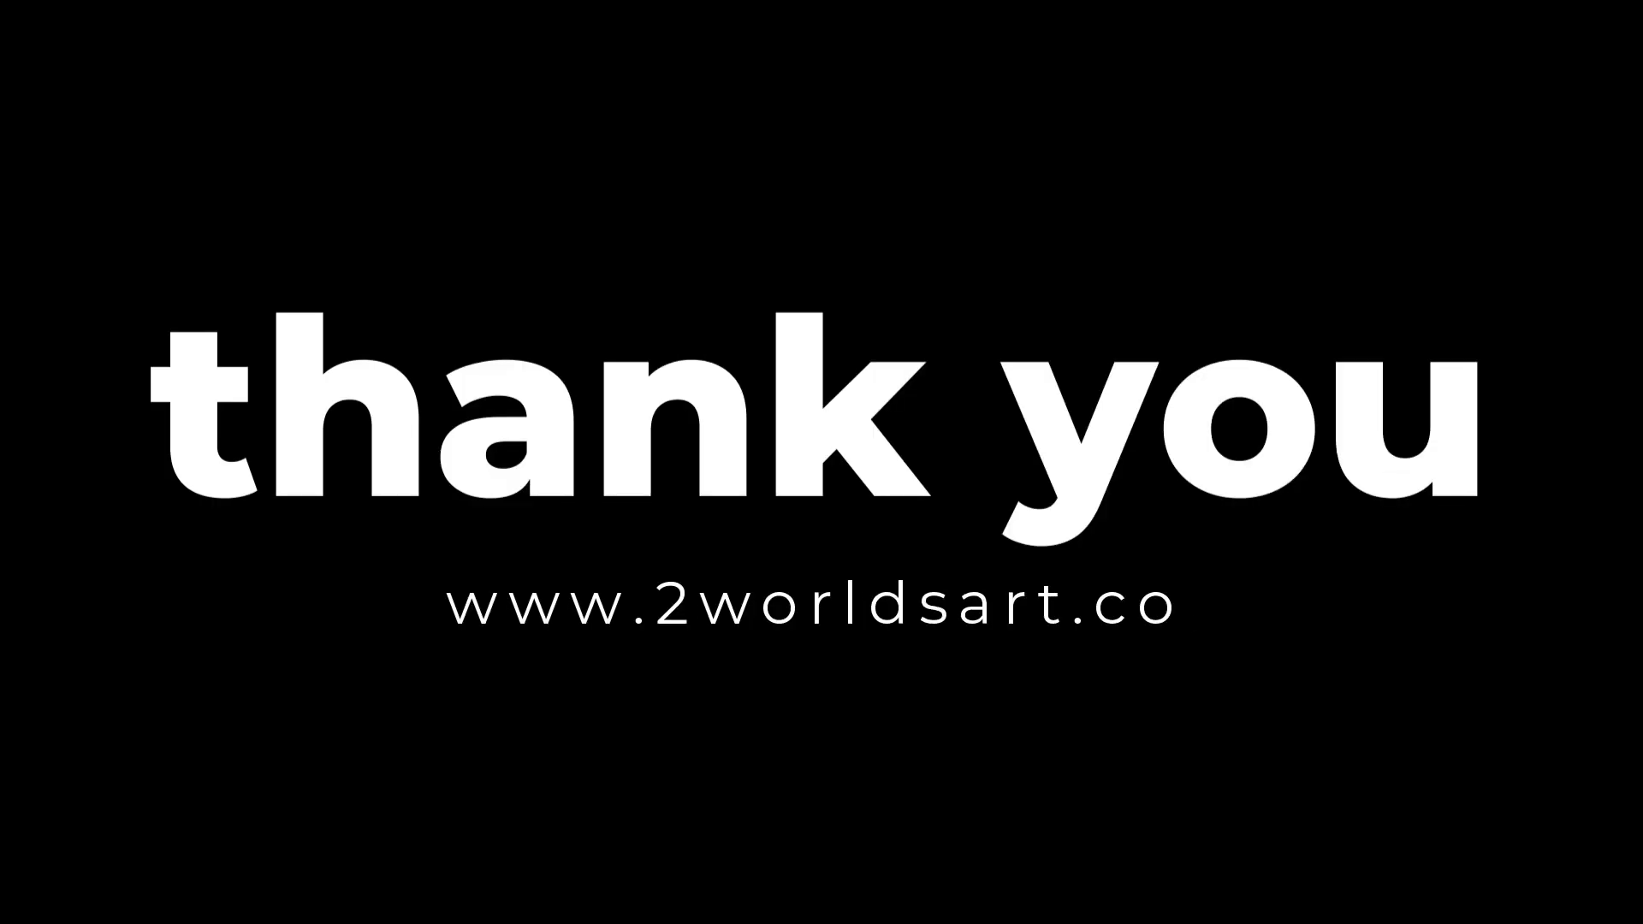